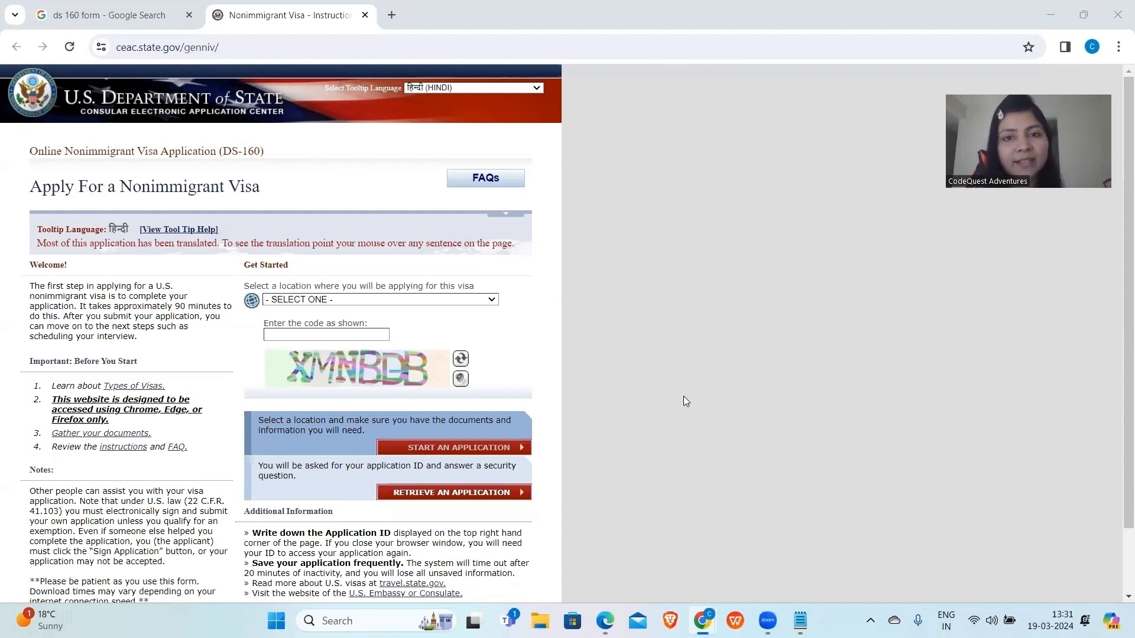
Return to the DS-160 start page and choose INDIA, NEW DELHI as the application location.
{"action": "left_click", "coordinate": [237, 45]}
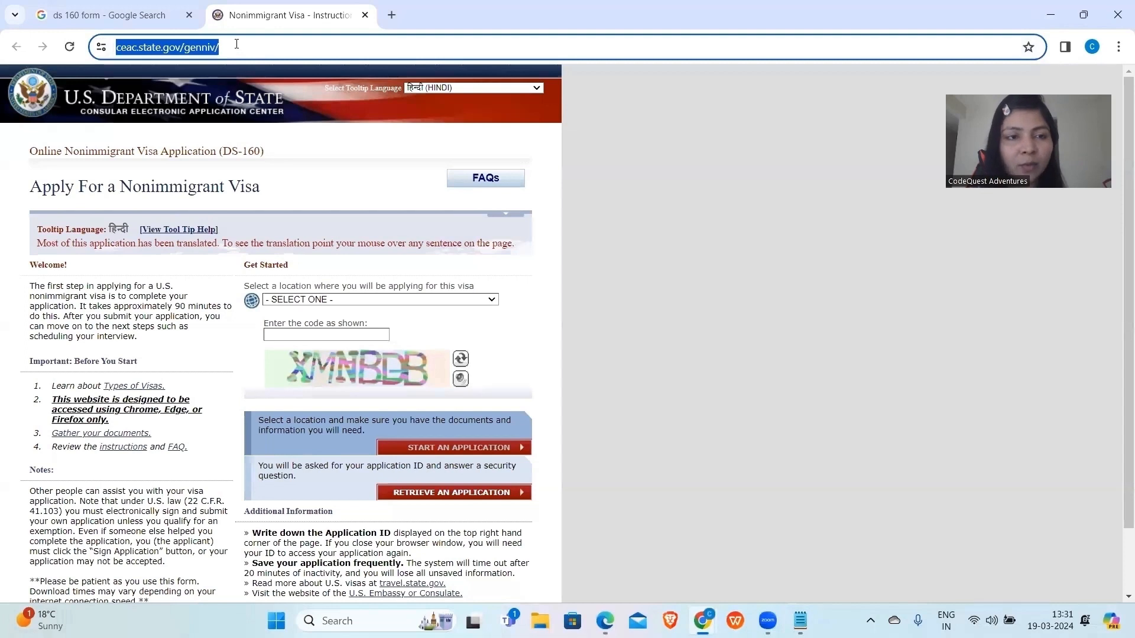
{"action": "left_click", "coordinate": [127, 16]}
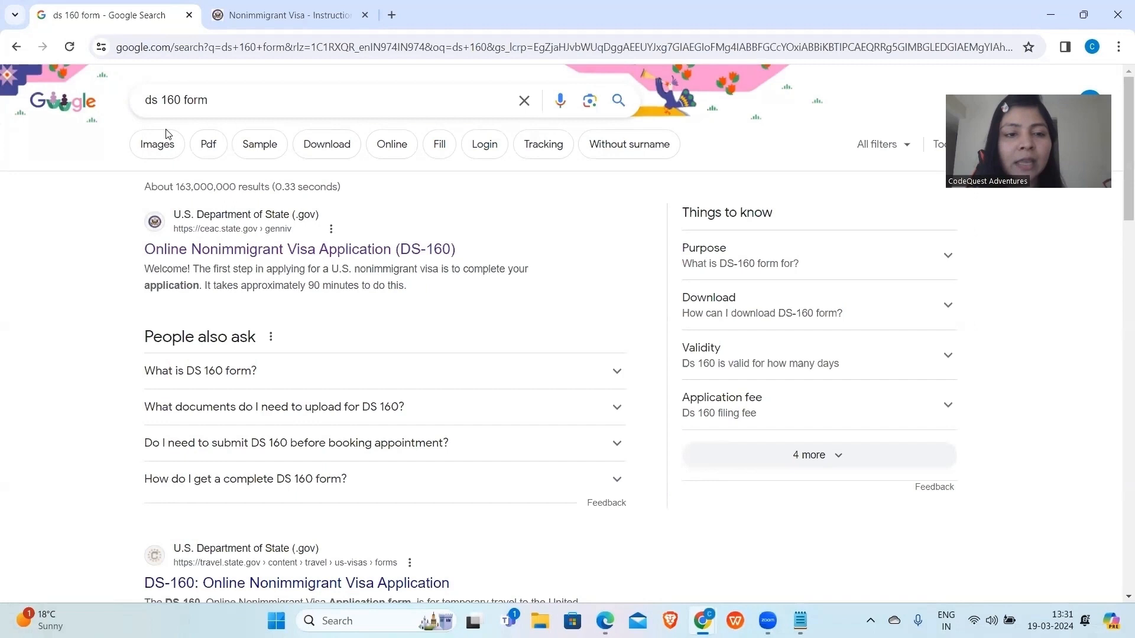
{"action": "left_click", "coordinate": [300, 23]}
{"action": "left_click", "coordinate": [341, 300]}
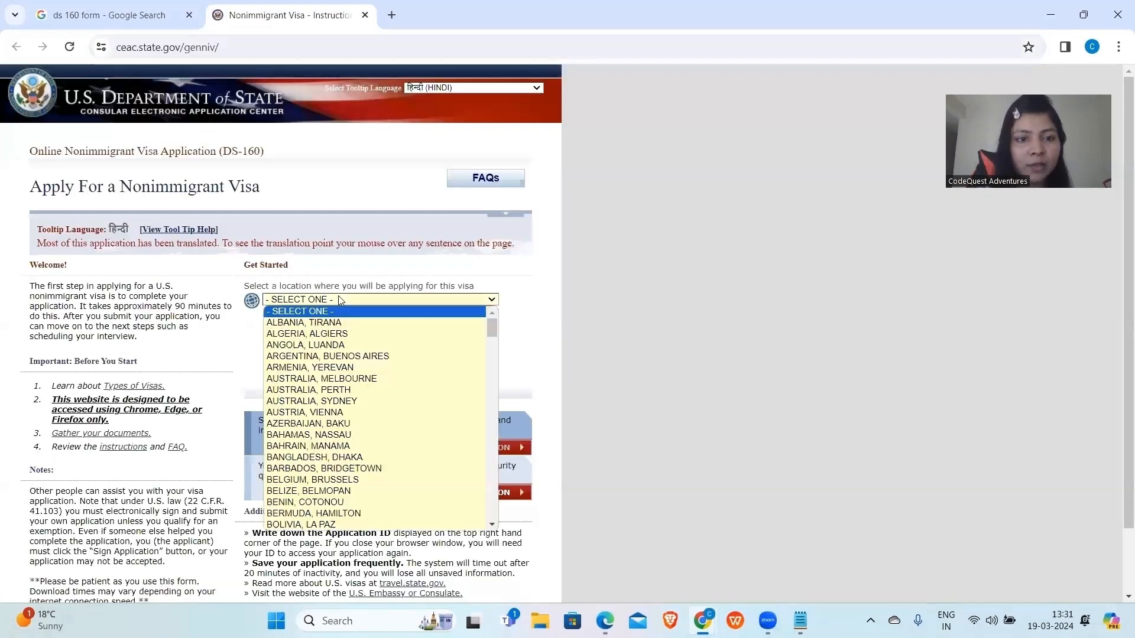
{"action": "type", "text": "india"}
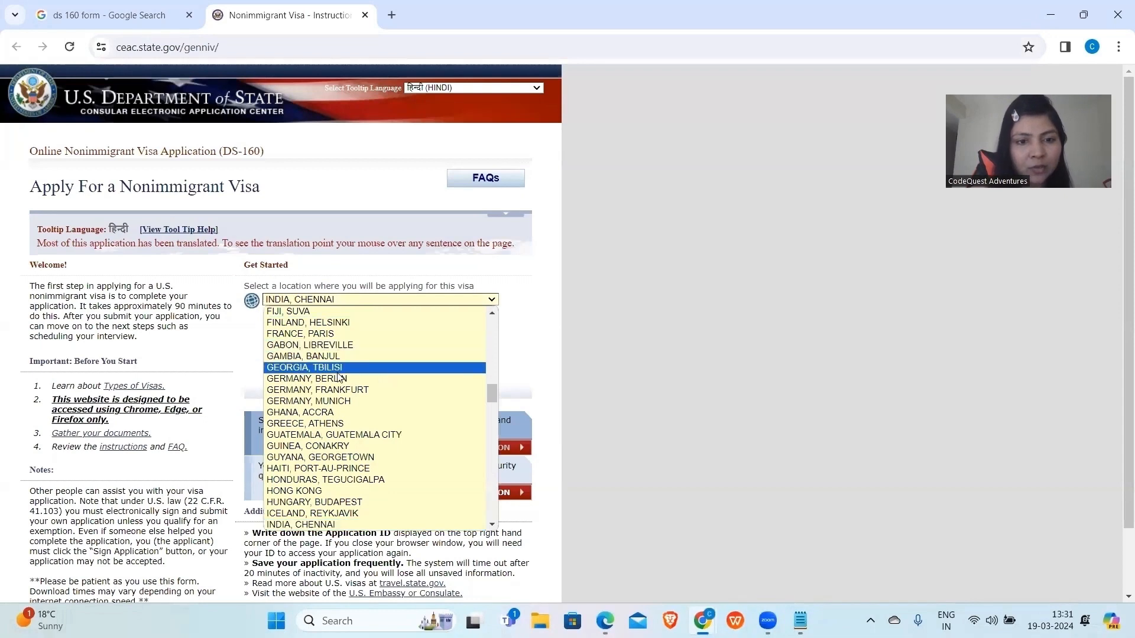
{"action": "scroll", "coordinate": [340, 373], "scroll_direction": "down", "scroll_amount": 4}
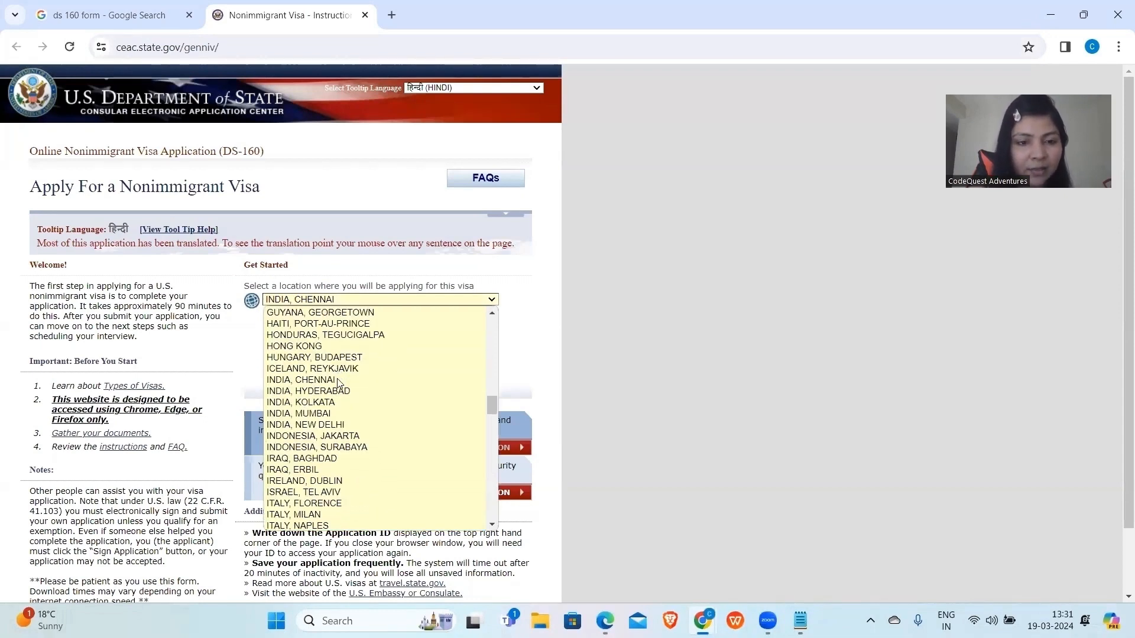
{"action": "left_click", "coordinate": [325, 425]}
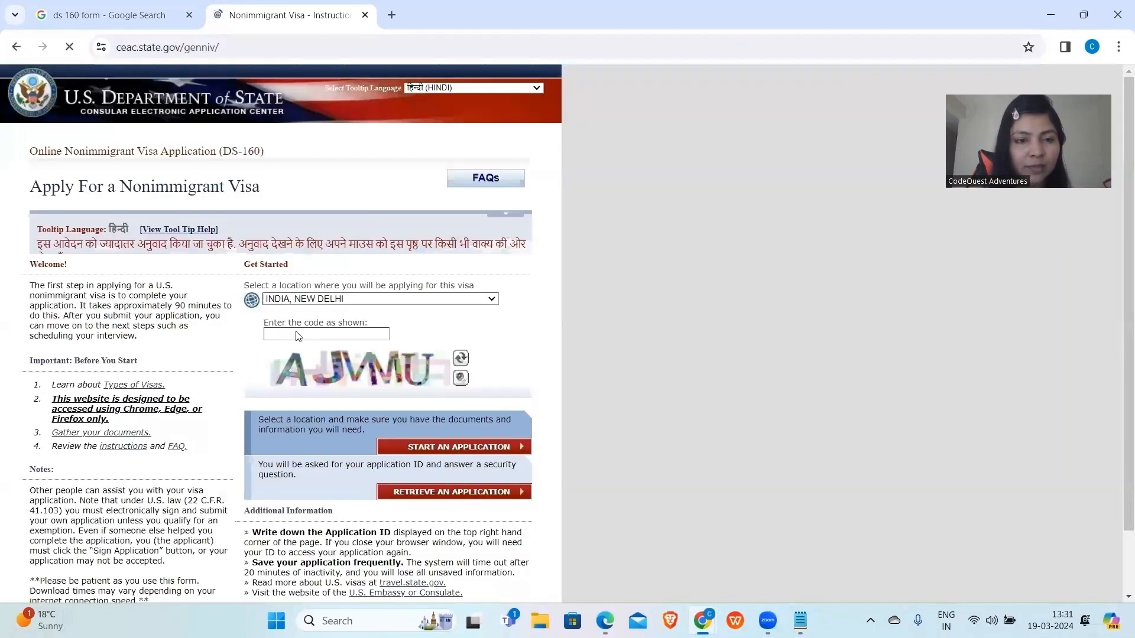
Enter the security code shown in the image, correcting its last character.
{"action": "left_click", "coordinate": [298, 351]}
{"action": "type", "text": "AJ"}
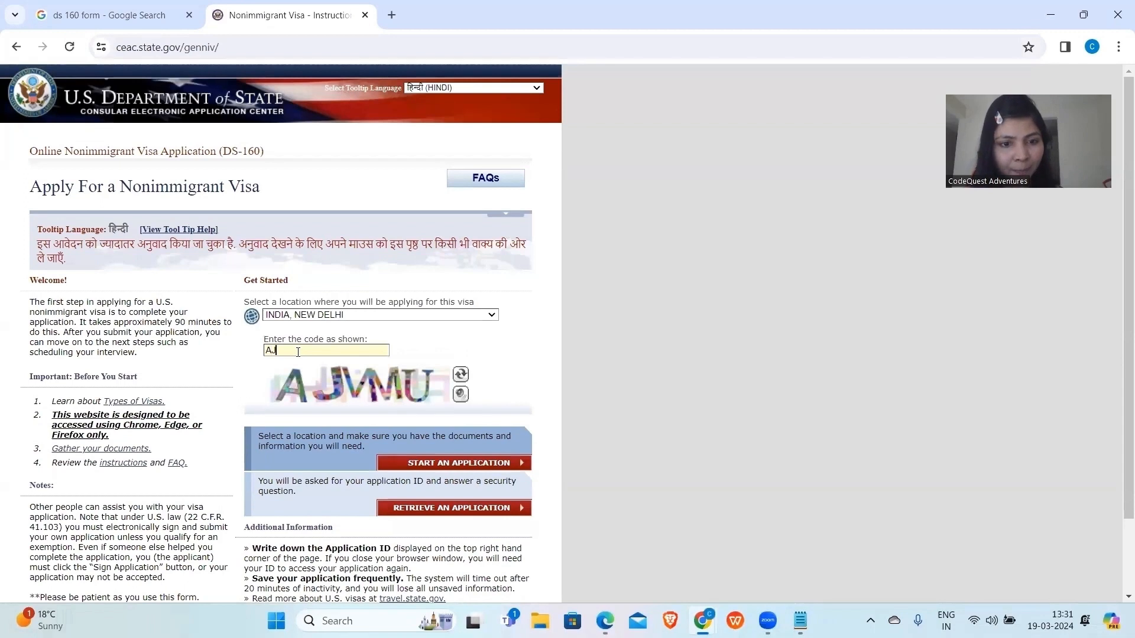
{"action": "type", "text": "VMN"}
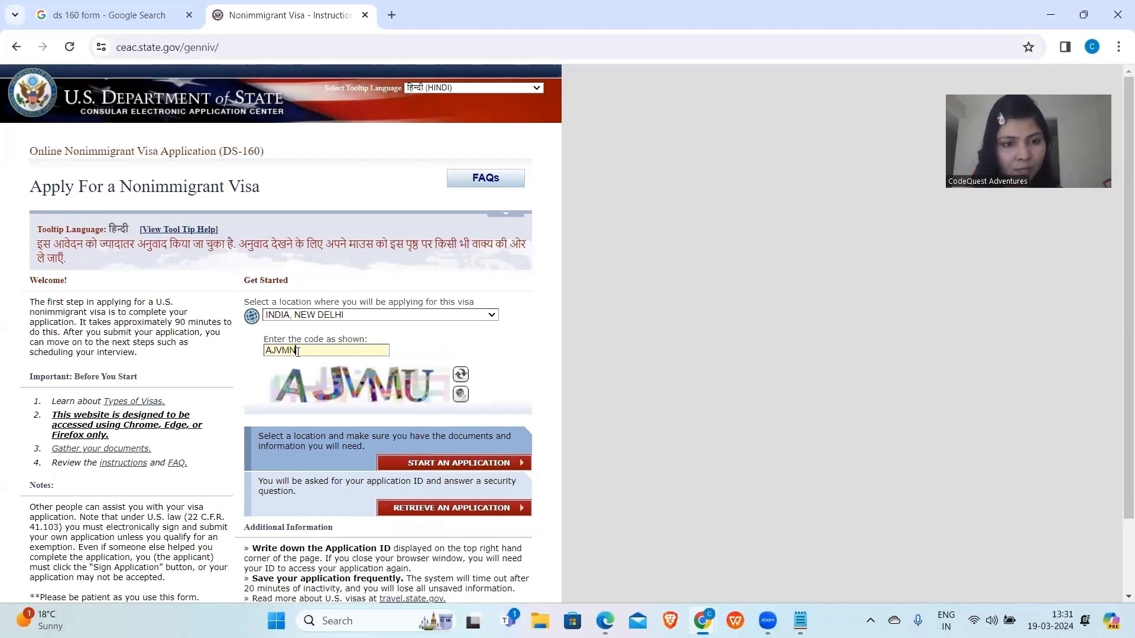
{"action": "key", "text": "BackSpace"}
{"action": "type", "text": "U"}
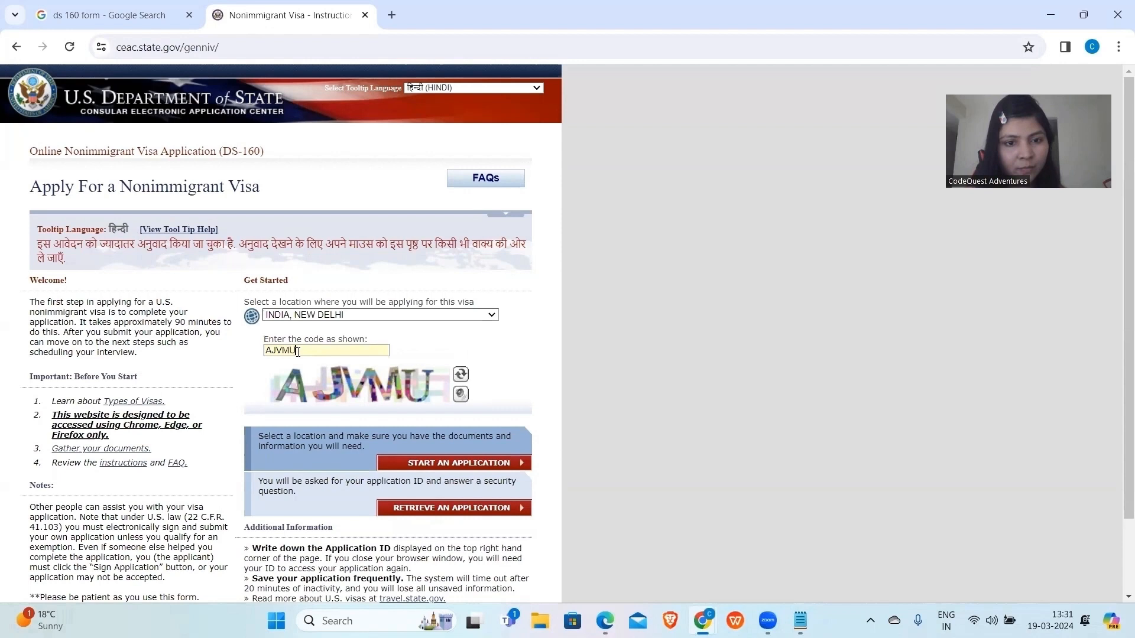
Start a new application and agree to the fraud and abuse notices.
{"action": "left_click", "coordinate": [425, 465]}
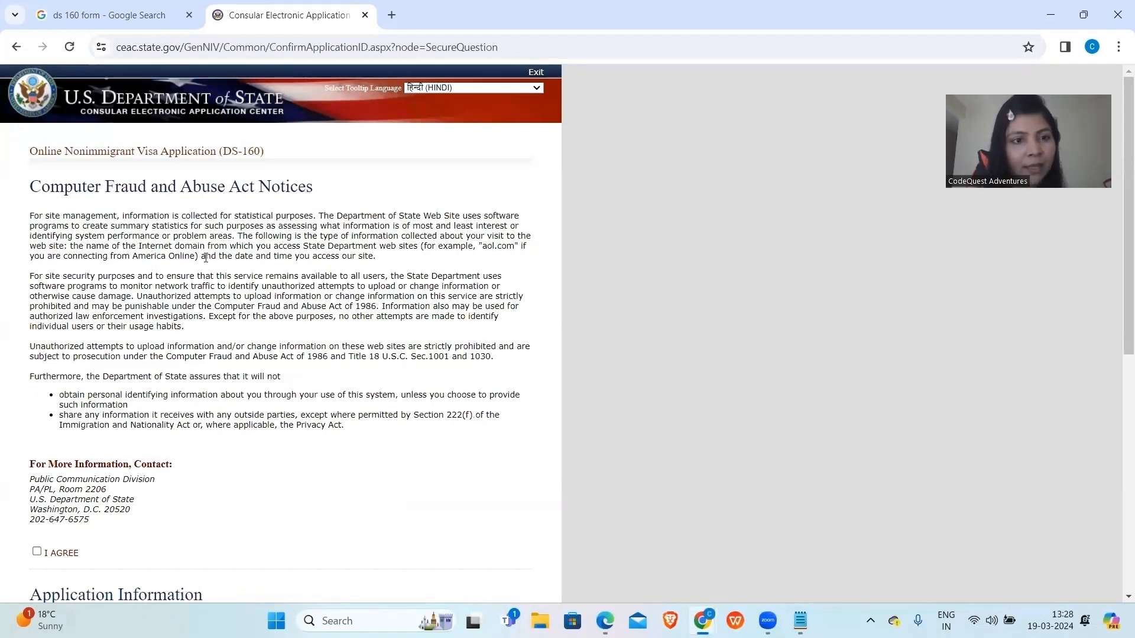
{"action": "scroll", "coordinate": [62, 445], "scroll_direction": "down", "scroll_amount": 1}
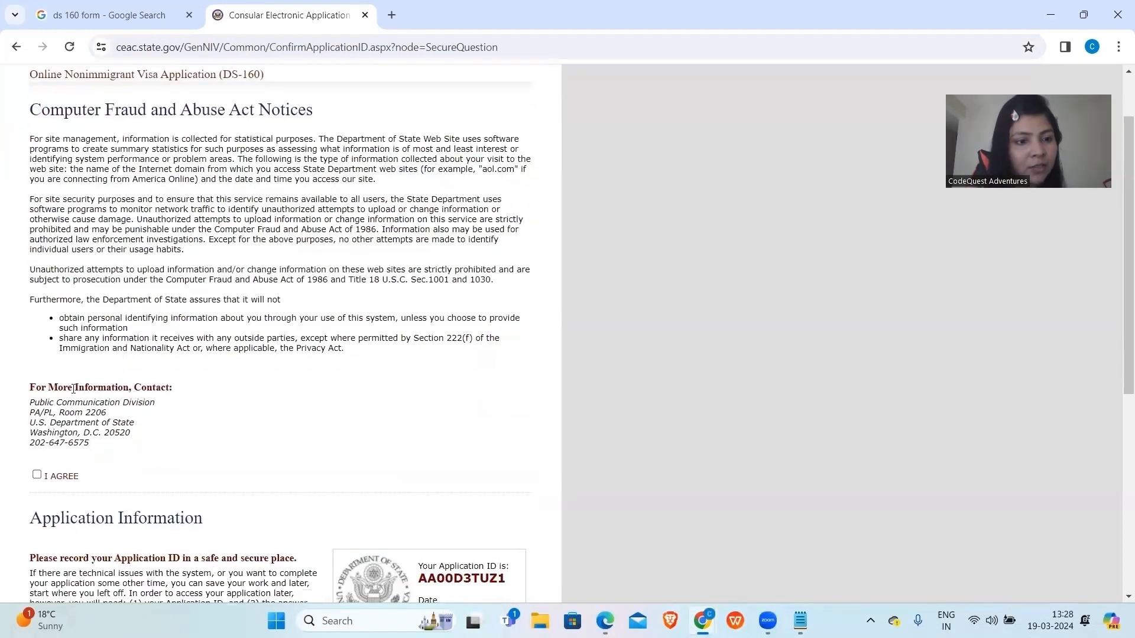
{"action": "left_click", "coordinate": [37, 475]}
Select the new Application ID and open its printable page.
{"action": "scroll", "coordinate": [356, 378], "scroll_direction": "down", "scroll_amount": 5}
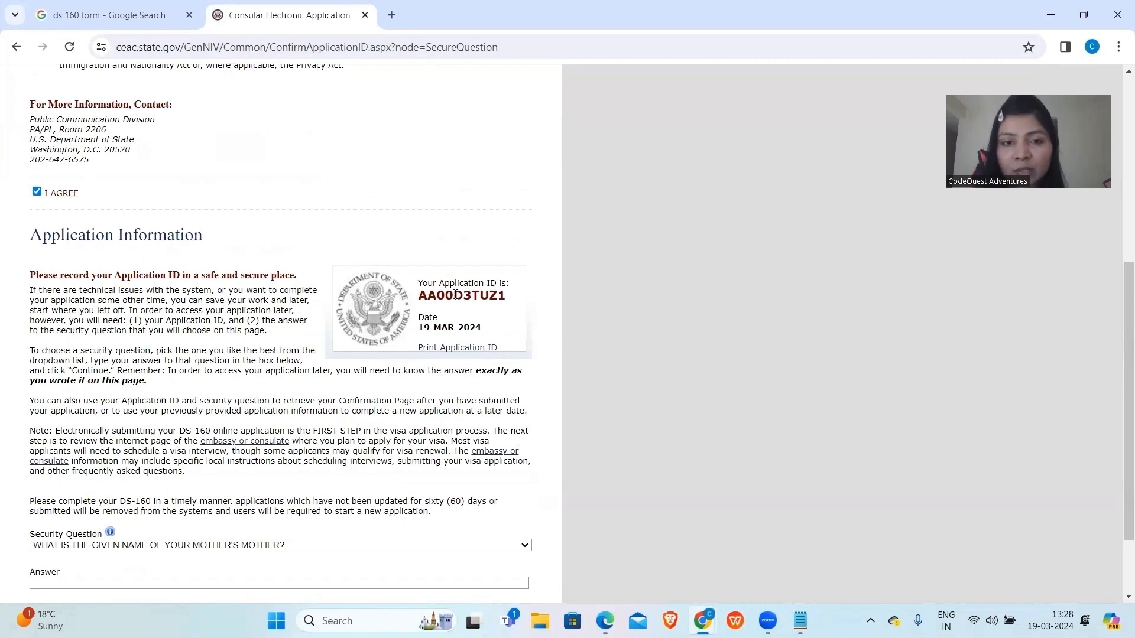
{"action": "double_click", "coordinate": [456, 294]}
{"action": "left_click", "coordinate": [454, 348]}
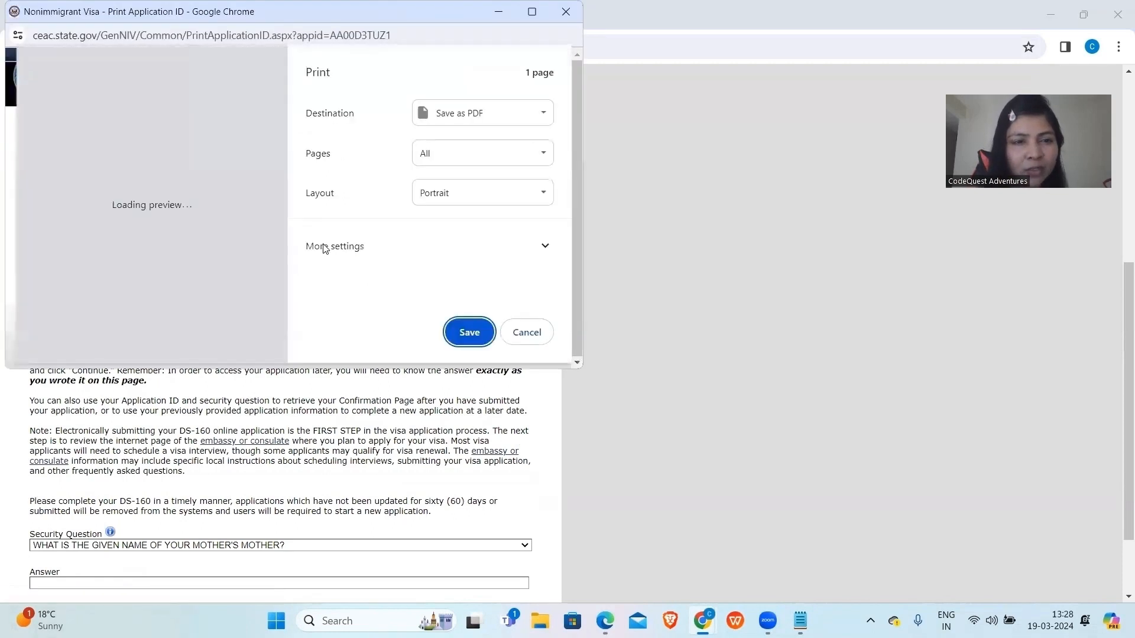
Save the Application ID page to Downloads as 'Nonimmigrant Visa - Print Application ID33' PDF.
{"action": "left_click", "coordinate": [464, 330]}
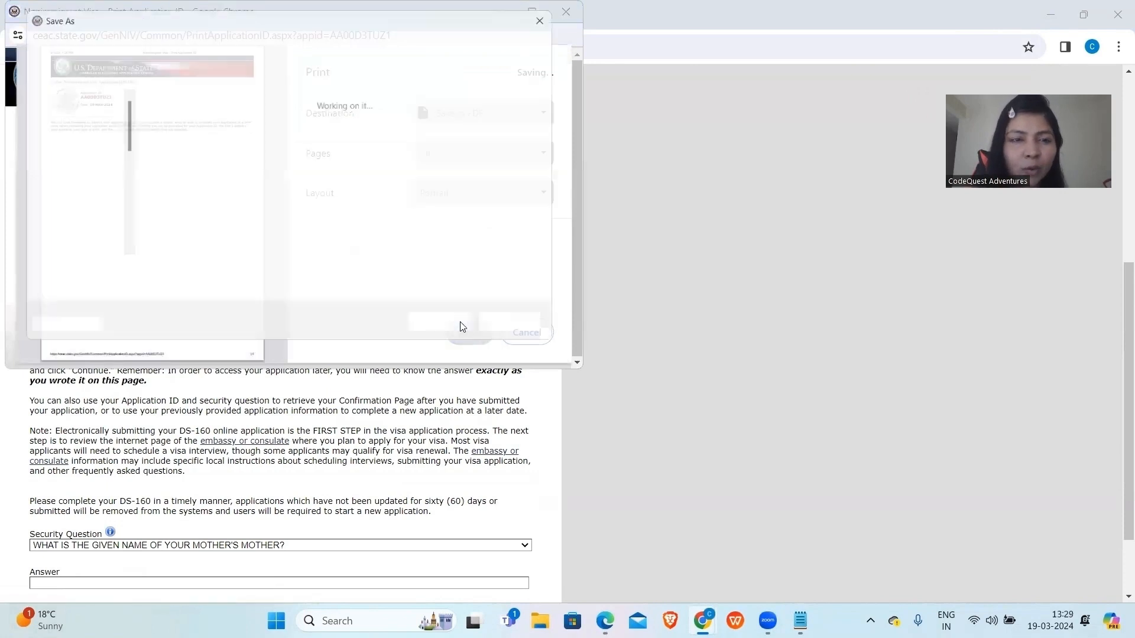
{"action": "left_click", "coordinate": [313, 273]}
{"action": "type", "text": "33"}
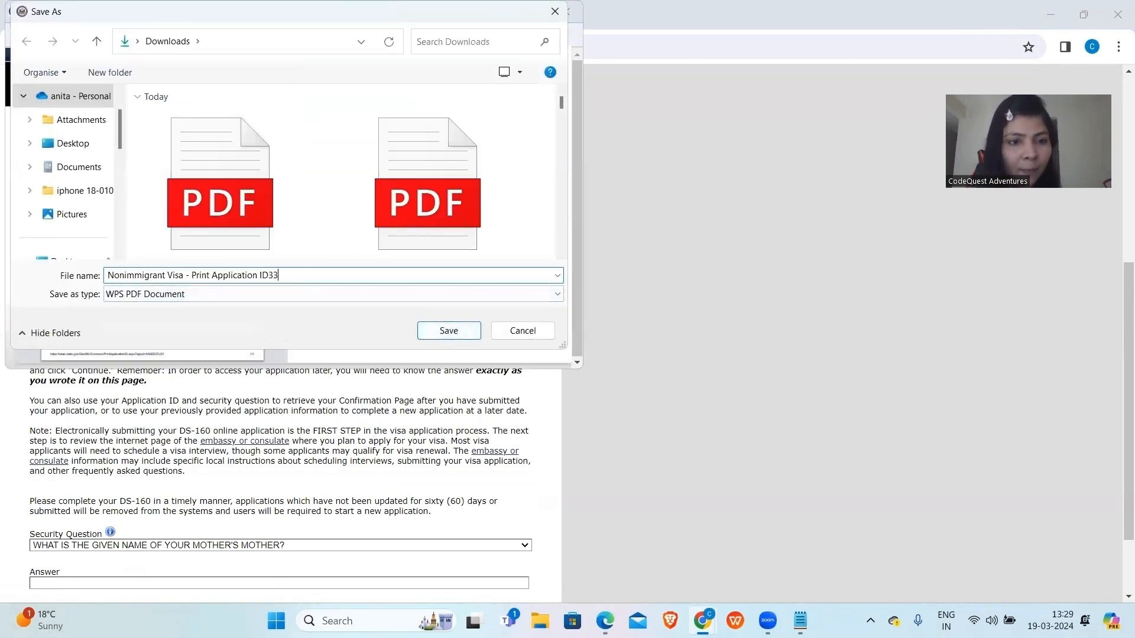
{"action": "left_click", "coordinate": [449, 331]}
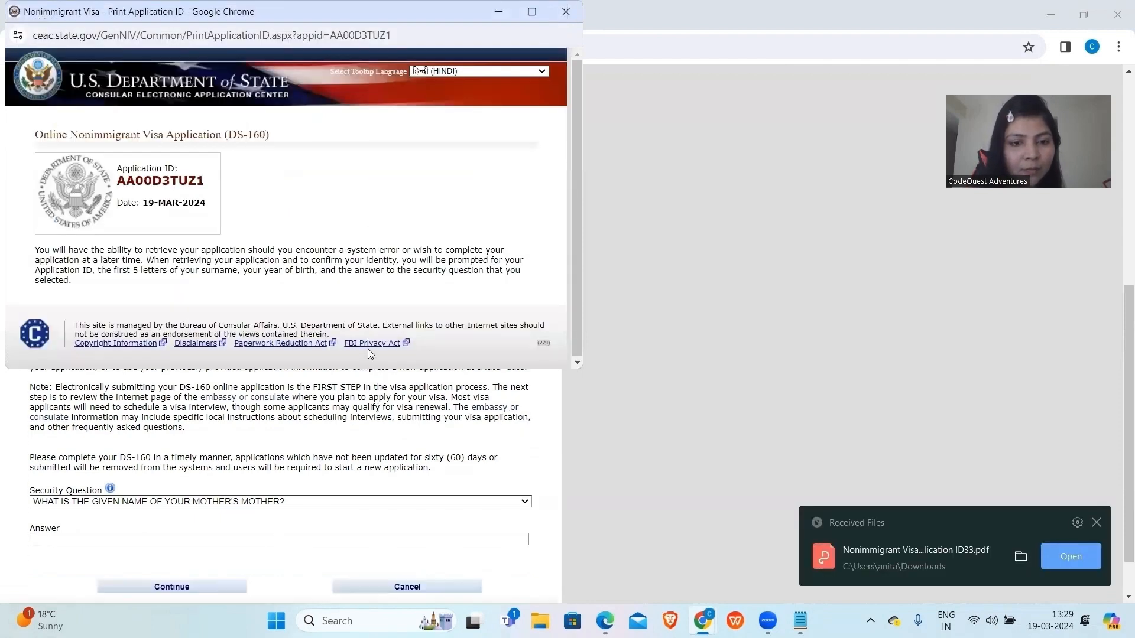
{"action": "scroll", "coordinate": [414, 402], "scroll_direction": "up", "scroll_amount": 2}
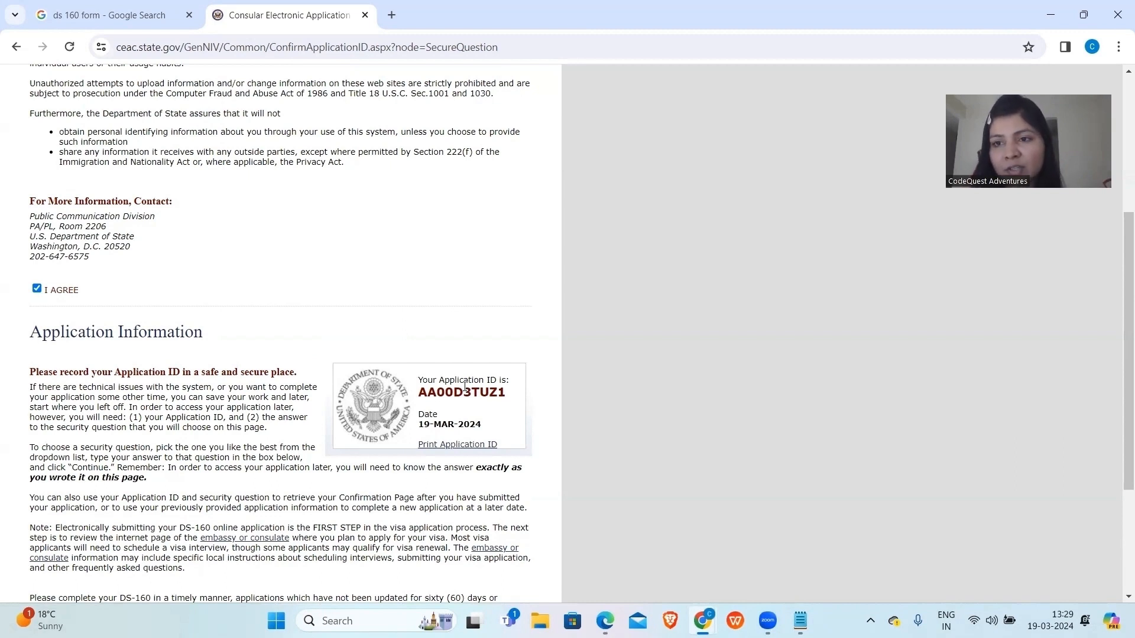
Choose the oldest sibling's middle name question, enter the sibling's middle name, and continue.
{"action": "scroll", "coordinate": [465, 388], "scroll_direction": "down", "scroll_amount": 3}
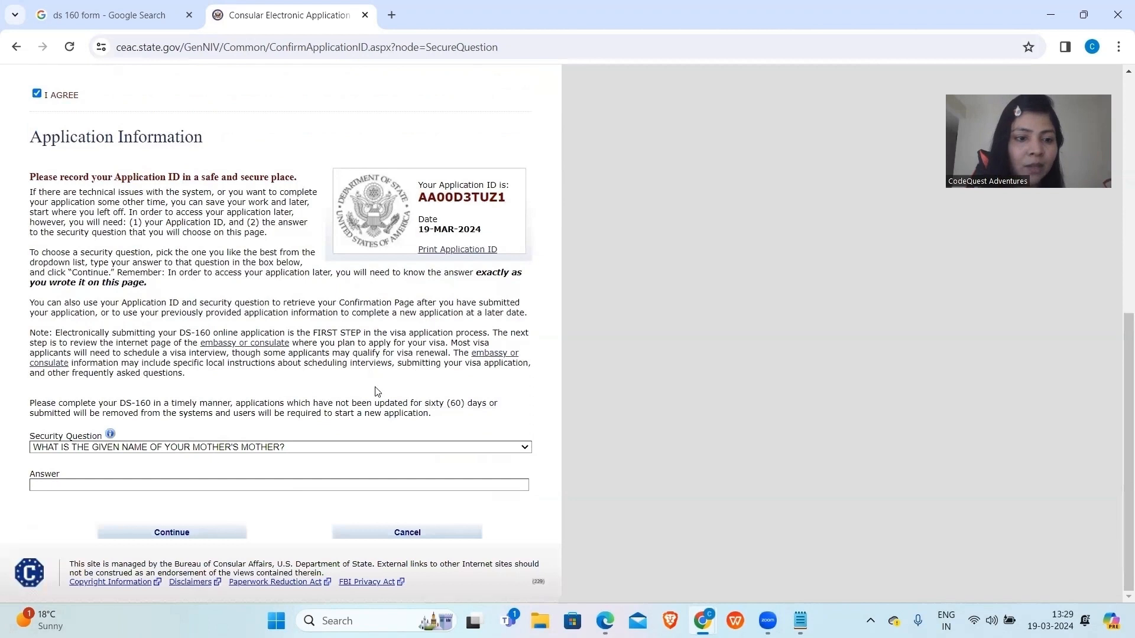
{"action": "left_click", "coordinate": [226, 451]}
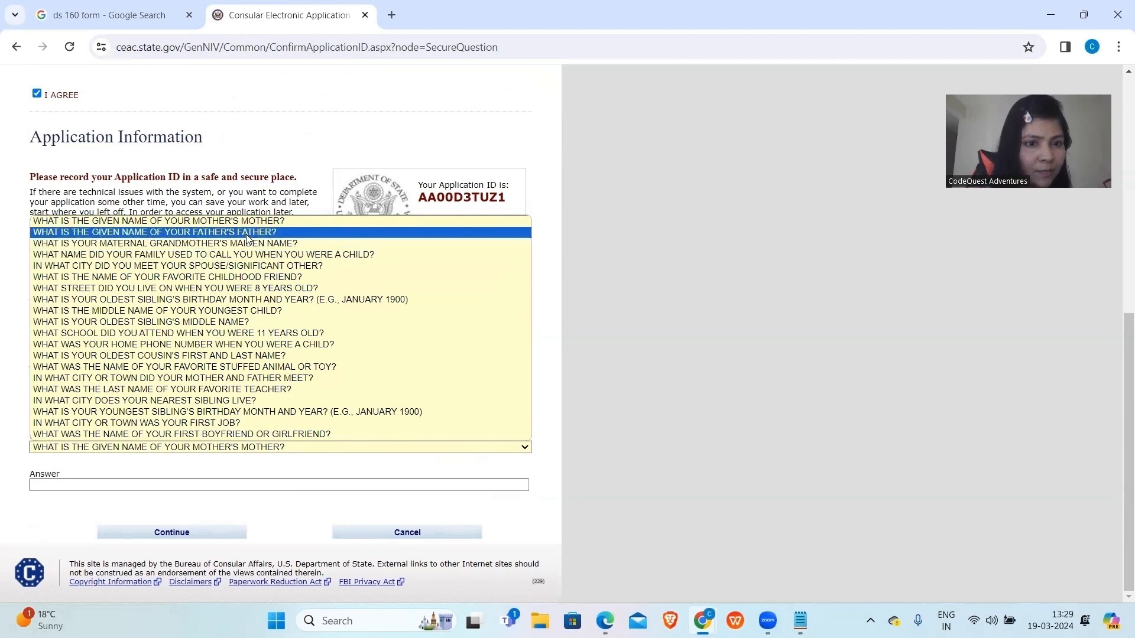
{"action": "left_click", "coordinate": [245, 322]}
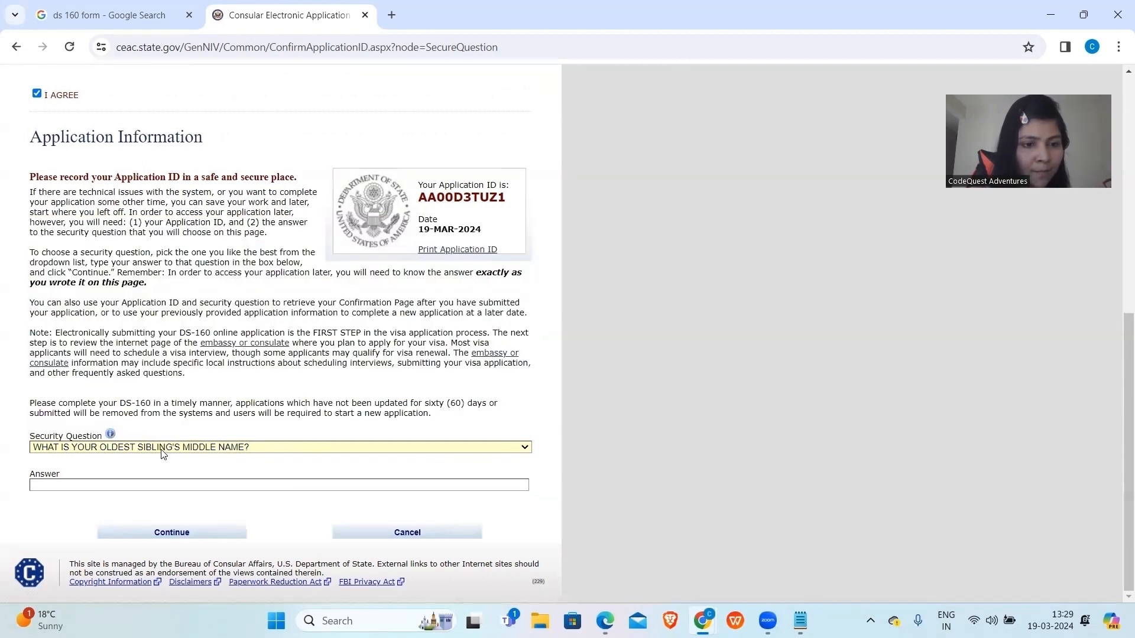
{"action": "left_click", "coordinate": [161, 486]}
{"action": "type", "text": "KIRAN"}
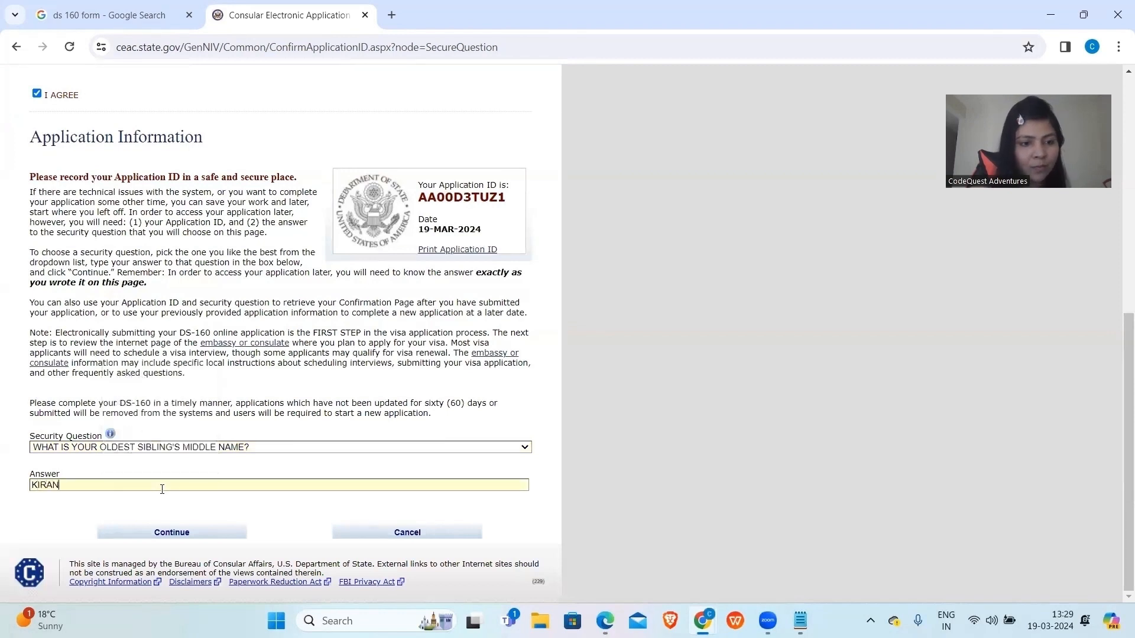
{"action": "left_click", "coordinate": [131, 534]}
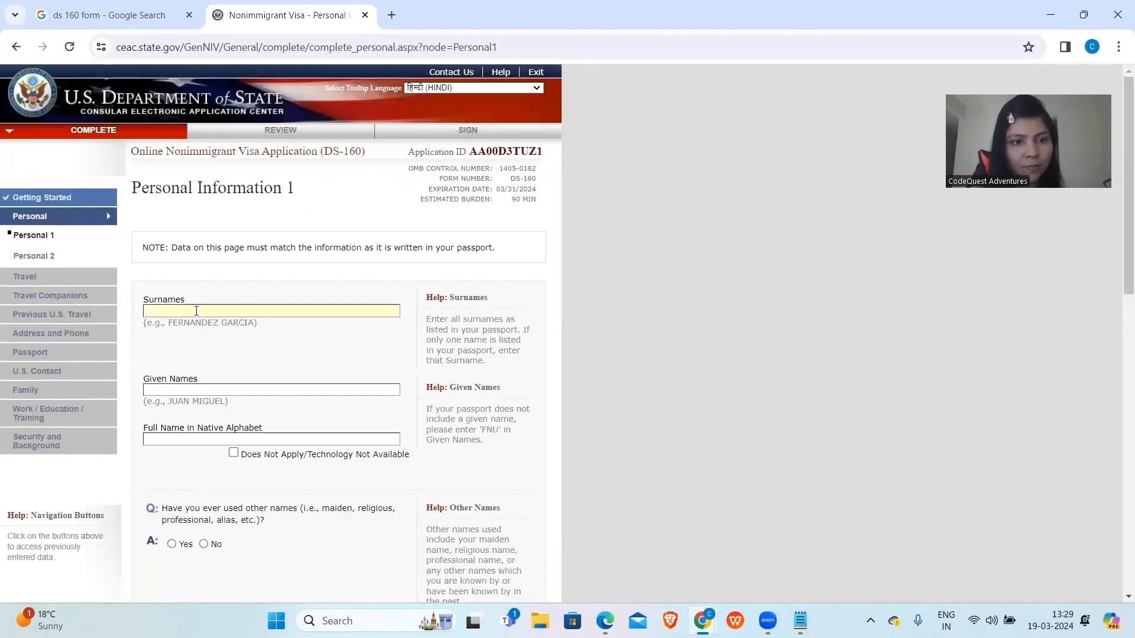
Enter the applicant's surname, mark the native-alphabet name not applicable, and answer No to other names.
{"action": "left_click", "coordinate": [596, 140]}
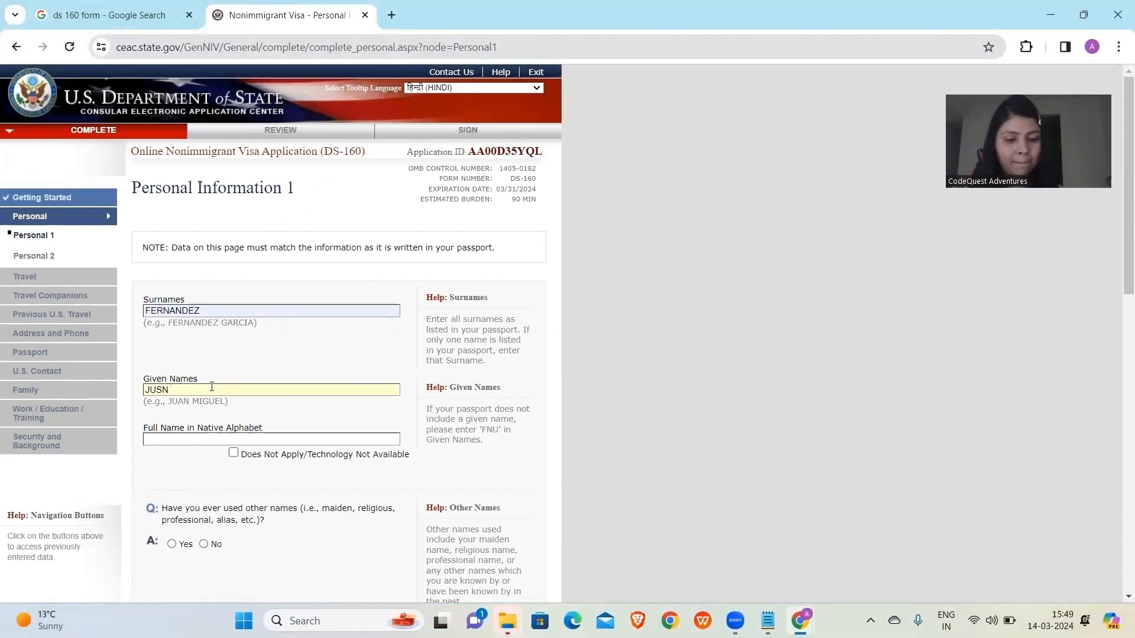
{"action": "type", "text": "FERNANDEZ"}
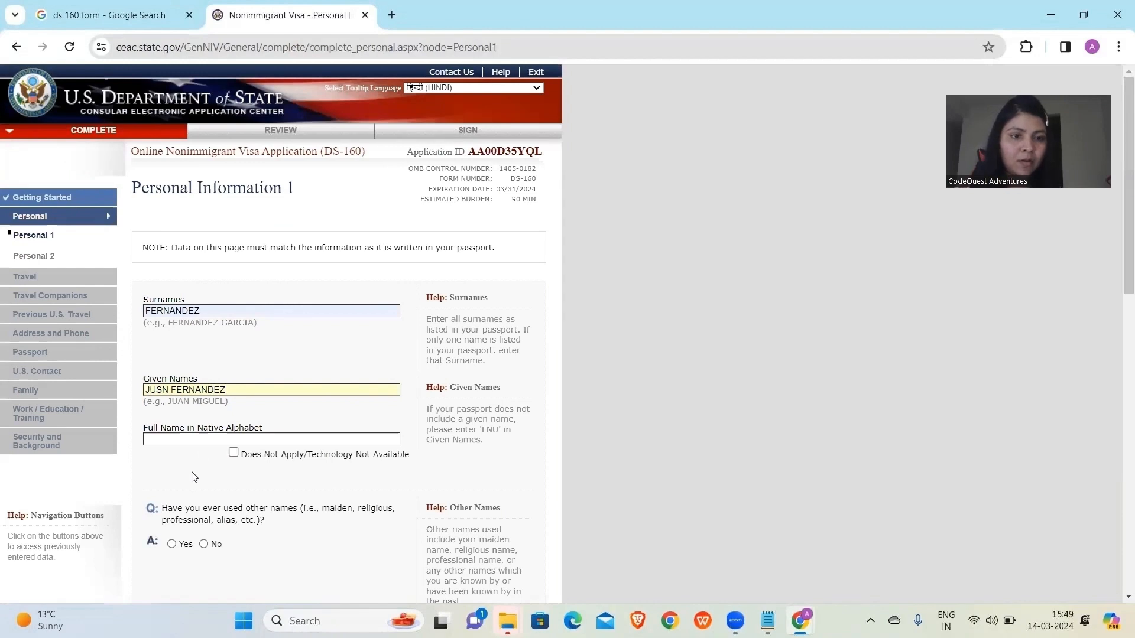
{"action": "scroll", "coordinate": [194, 479], "scroll_direction": "down", "scroll_amount": 2}
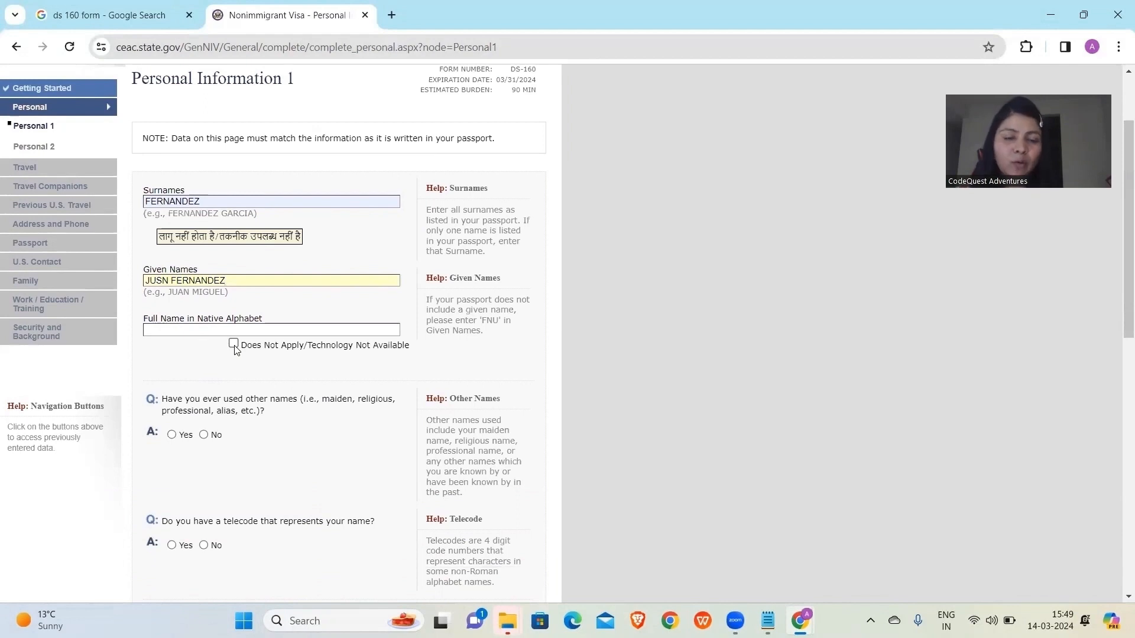
{"action": "left_click", "coordinate": [233, 344]}
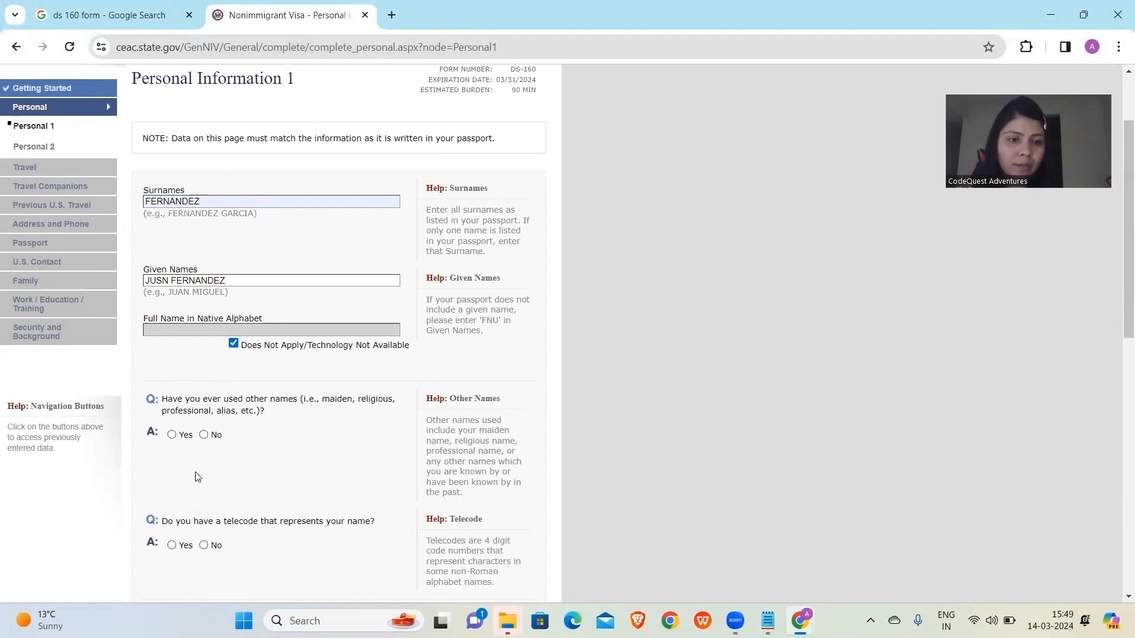
{"action": "scroll", "coordinate": [226, 494], "scroll_direction": "down", "scroll_amount": 3}
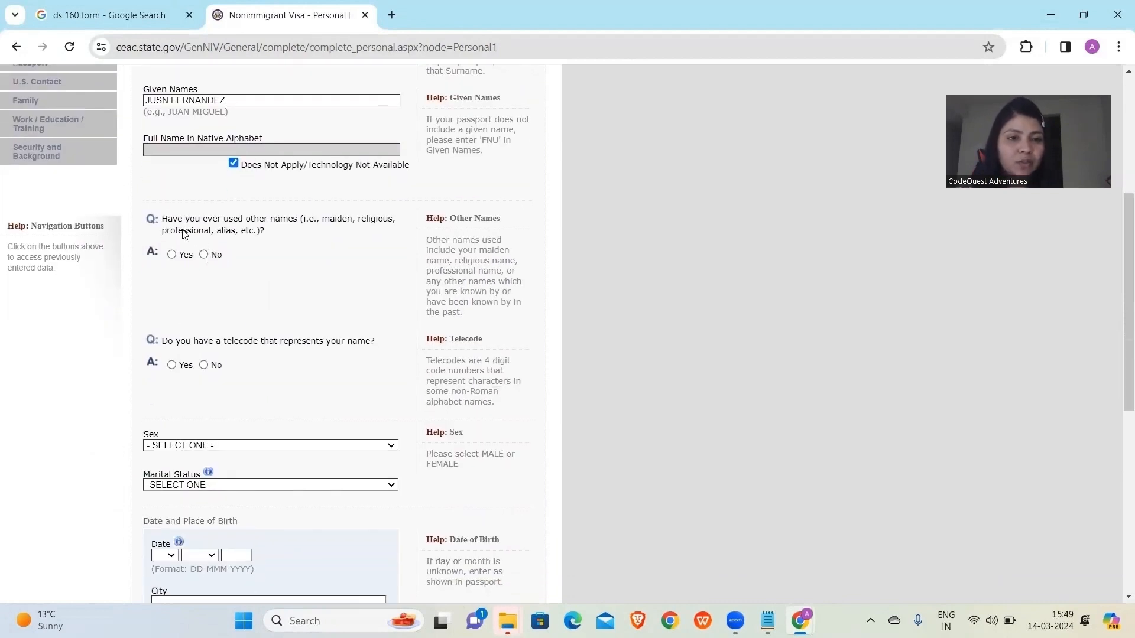
{"action": "left_click", "coordinate": [204, 255]}
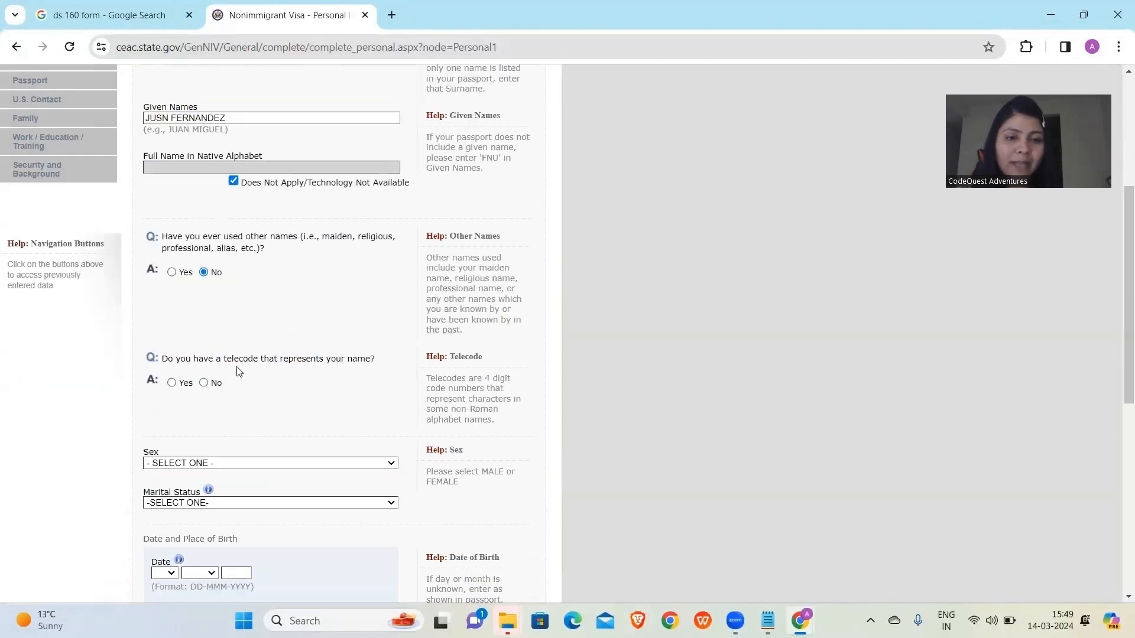
Answer No to telecode, set sex to FEMALE and marital status to MARRIED.
{"action": "left_click", "coordinate": [203, 383]}
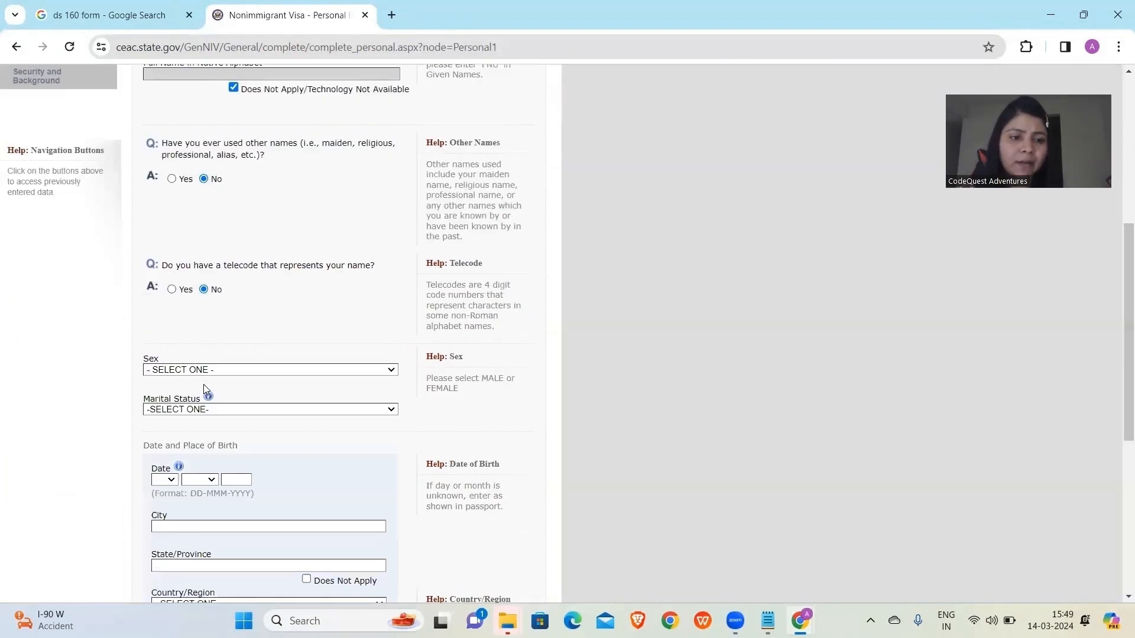
{"action": "left_click", "coordinate": [204, 348]}
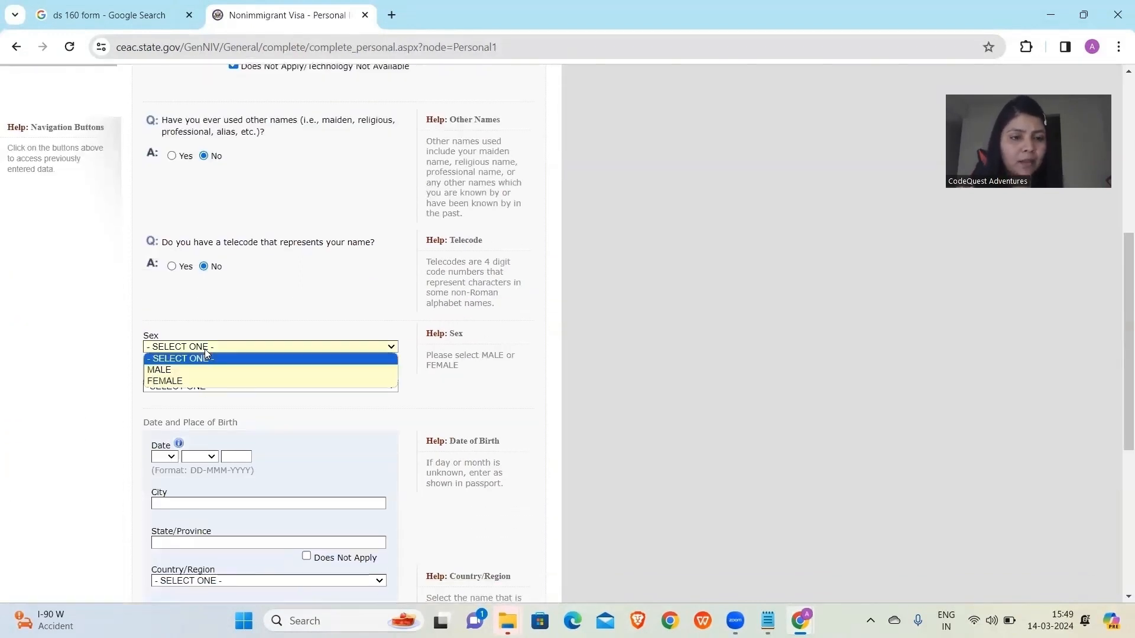
{"action": "left_click", "coordinate": [190, 381]}
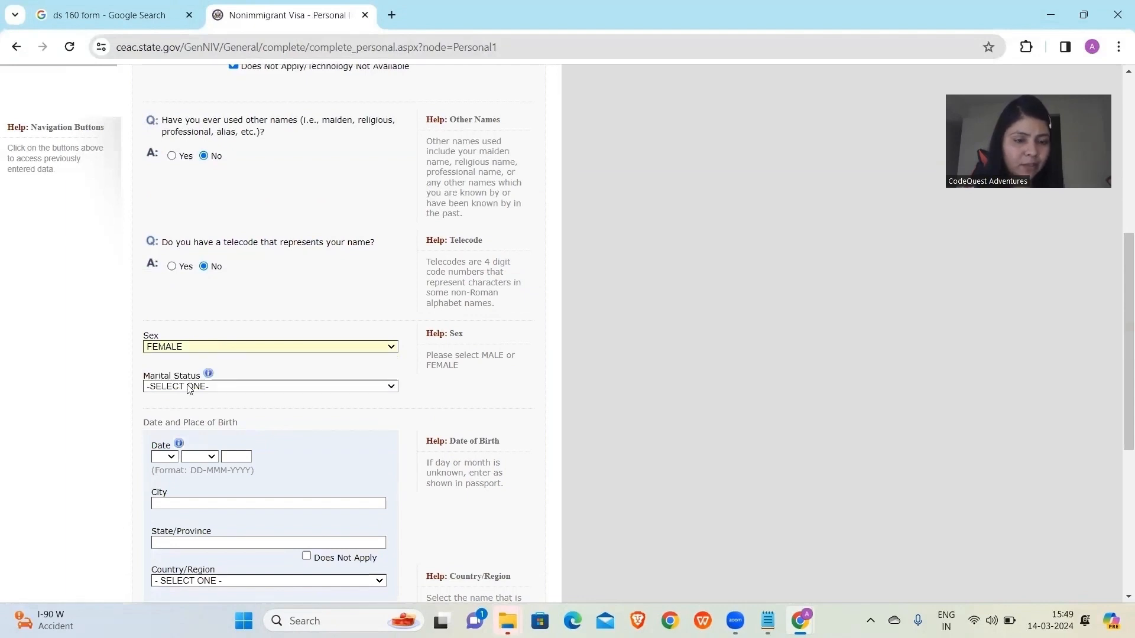
{"action": "left_click", "coordinate": [189, 387]}
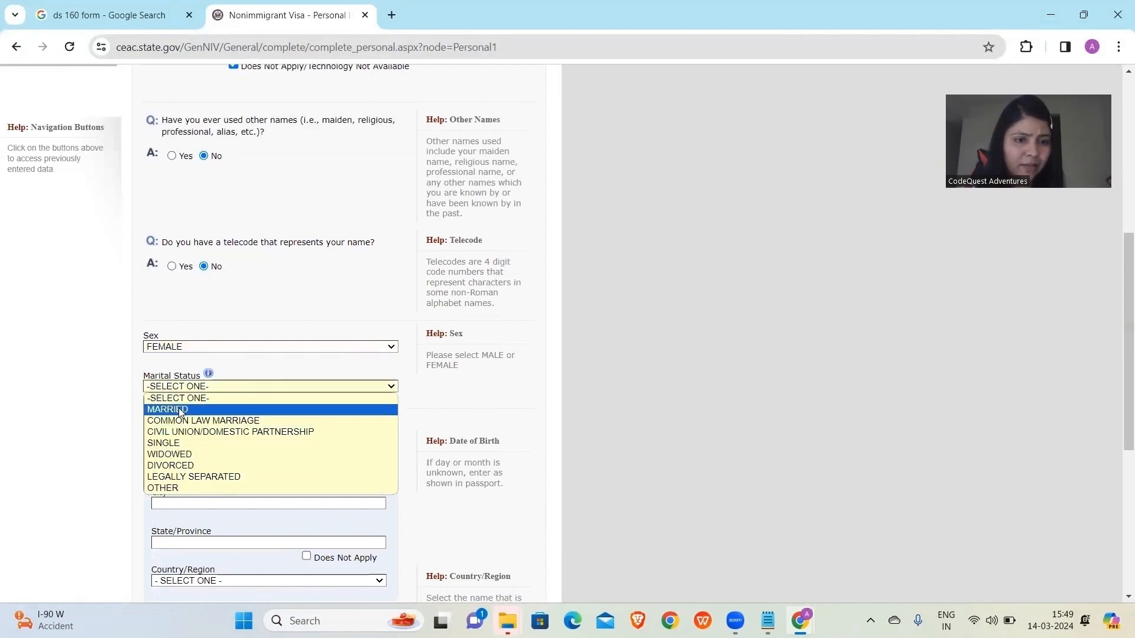
{"action": "left_click", "coordinate": [181, 410]}
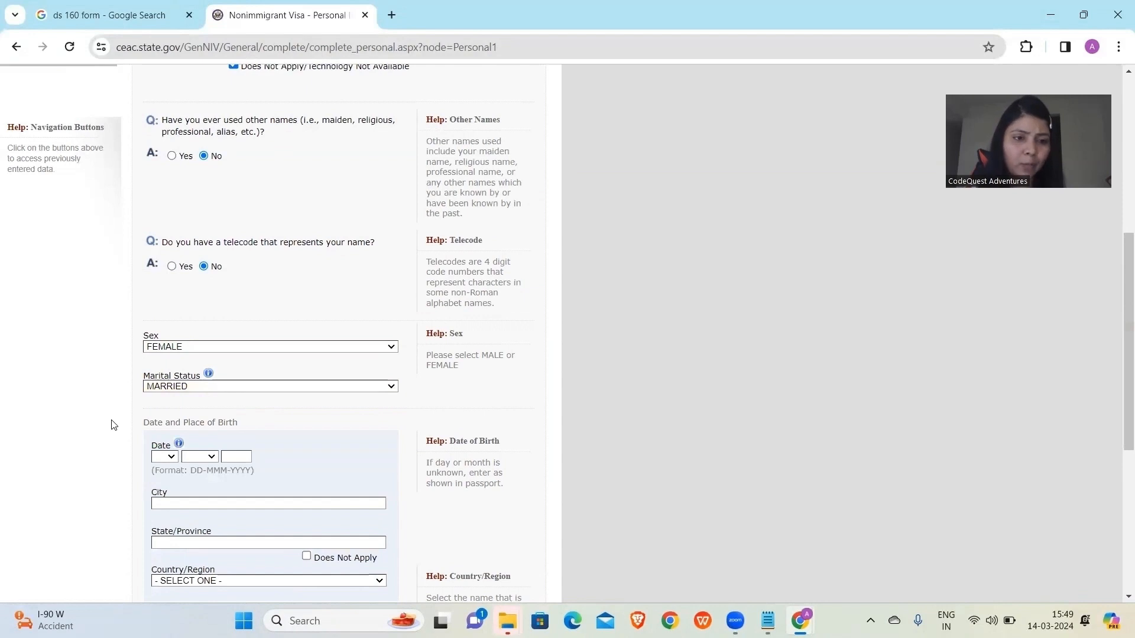
{"action": "scroll", "coordinate": [112, 424], "scroll_direction": "down", "scroll_amount": 1}
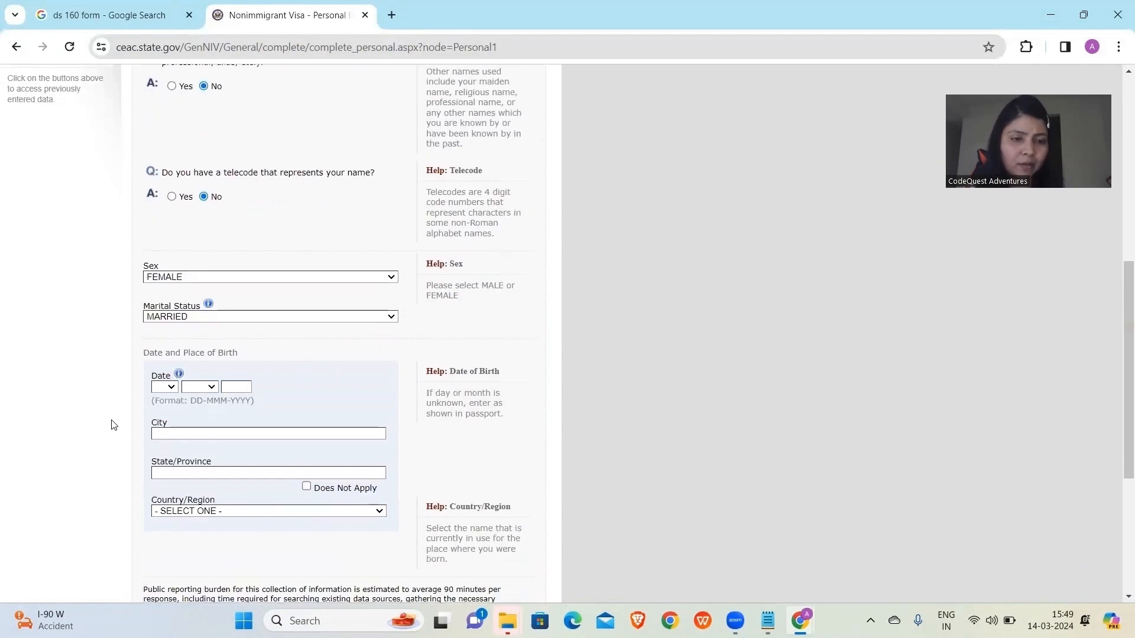
{"action": "left_click", "coordinate": [158, 389]}
{"action": "left_click", "coordinate": [160, 352]}
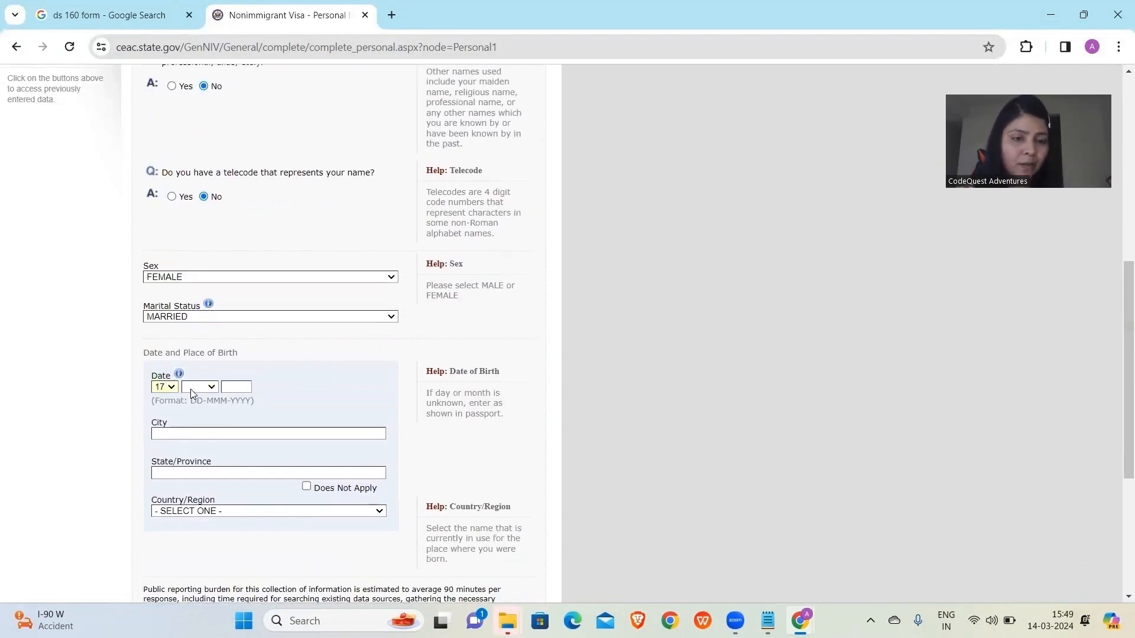
{"action": "left_click", "coordinate": [190, 389]}
{"action": "left_click", "coordinate": [195, 533]}
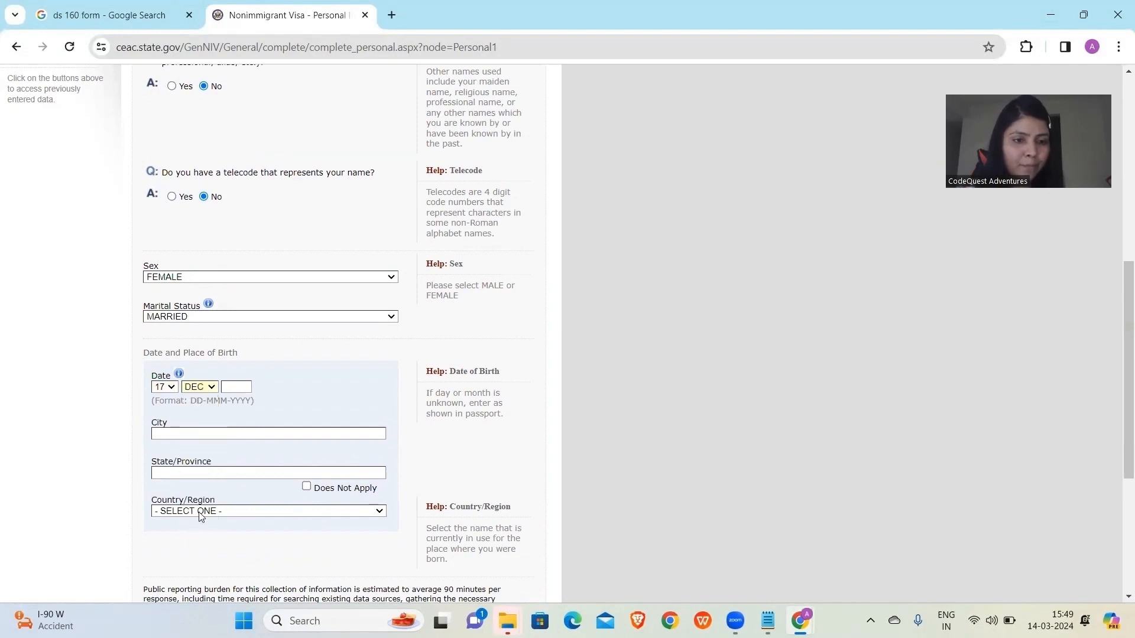
{"action": "left_click", "coordinate": [232, 389]}
{"action": "type", "text": "1999"}
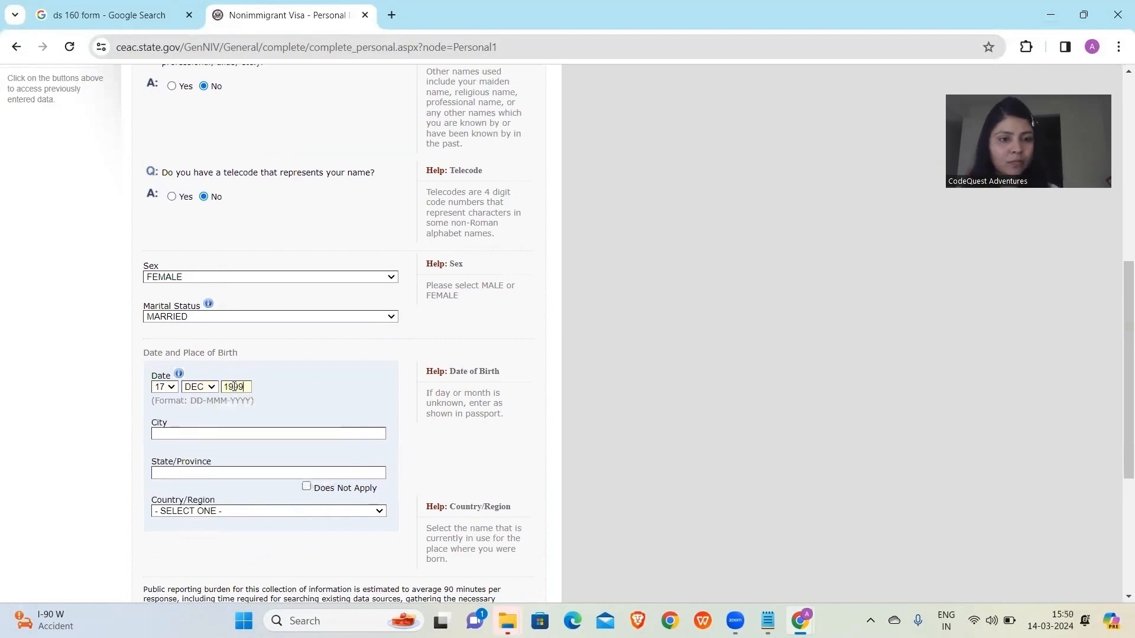
{"action": "left_click", "coordinate": [184, 432]}
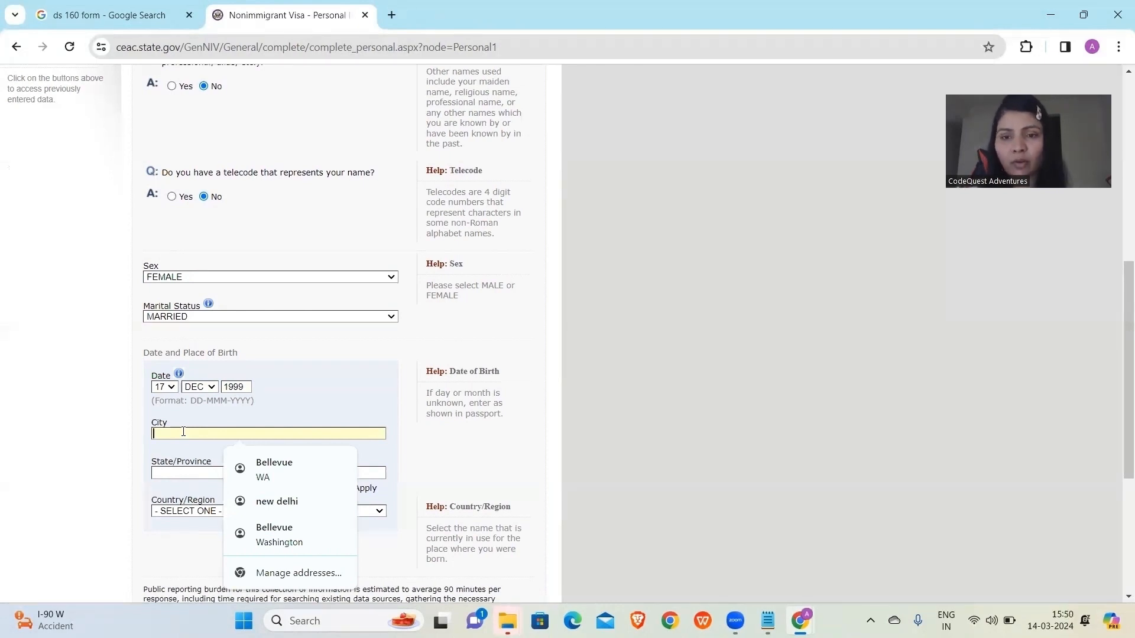
Fill in birthplace city DD, state HH, and country INDIA.
{"action": "type", "text": "DD"}
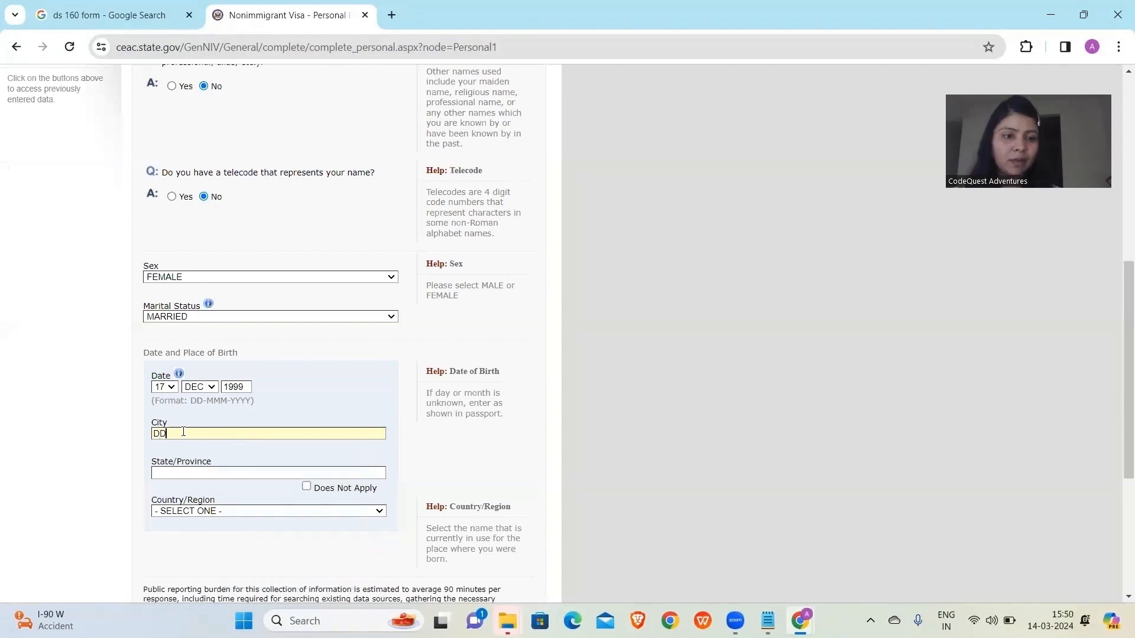
{"action": "left_click", "coordinate": [186, 476]}
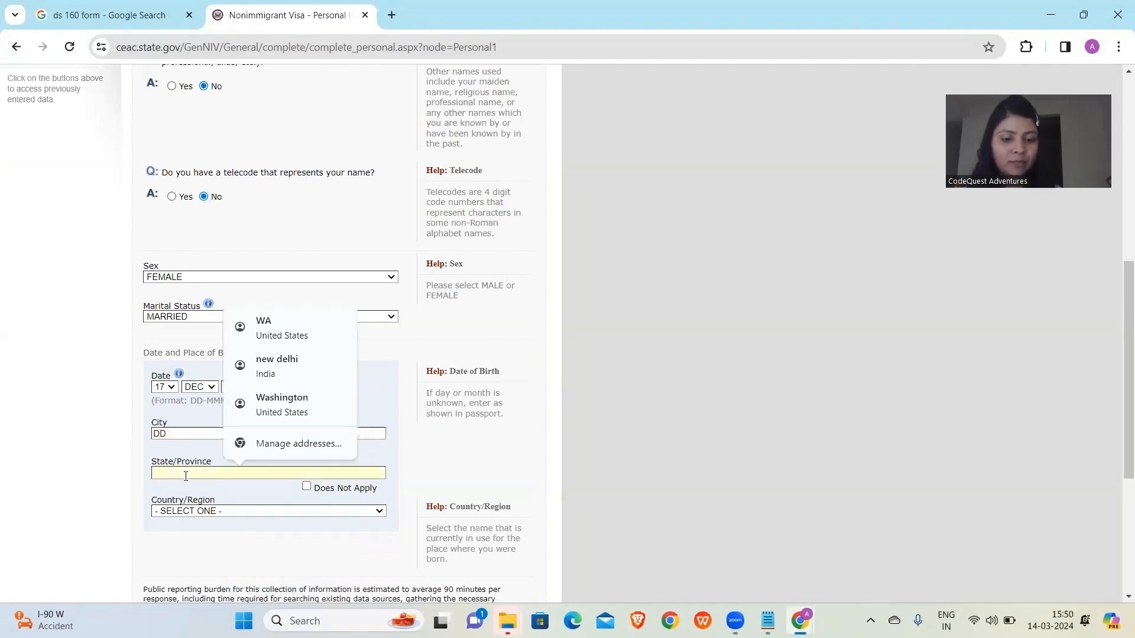
{"action": "type", "text": "HH"}
{"action": "left_click", "coordinate": [188, 512]}
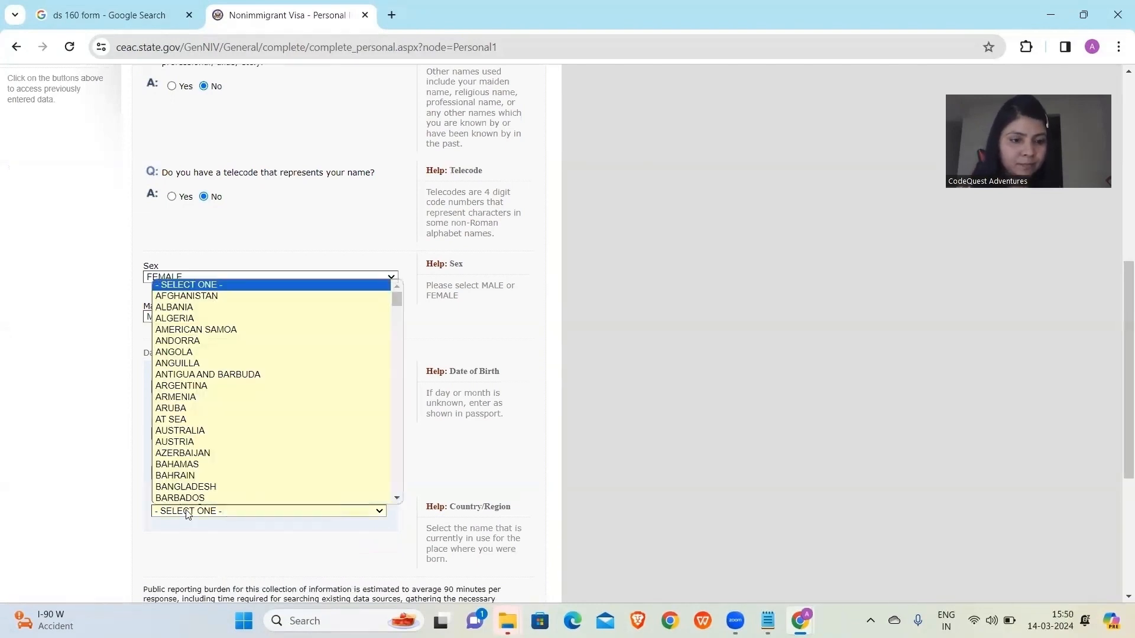
{"action": "type", "text": "in"}
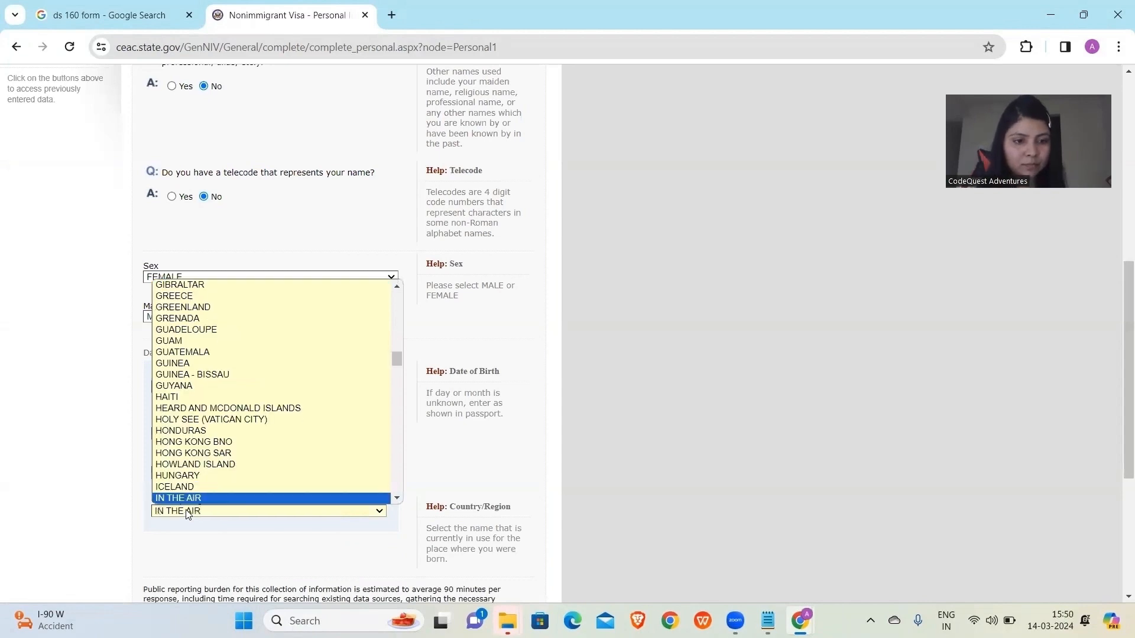
{"action": "type", "text": "d"}
{"action": "key", "text": "Return"}
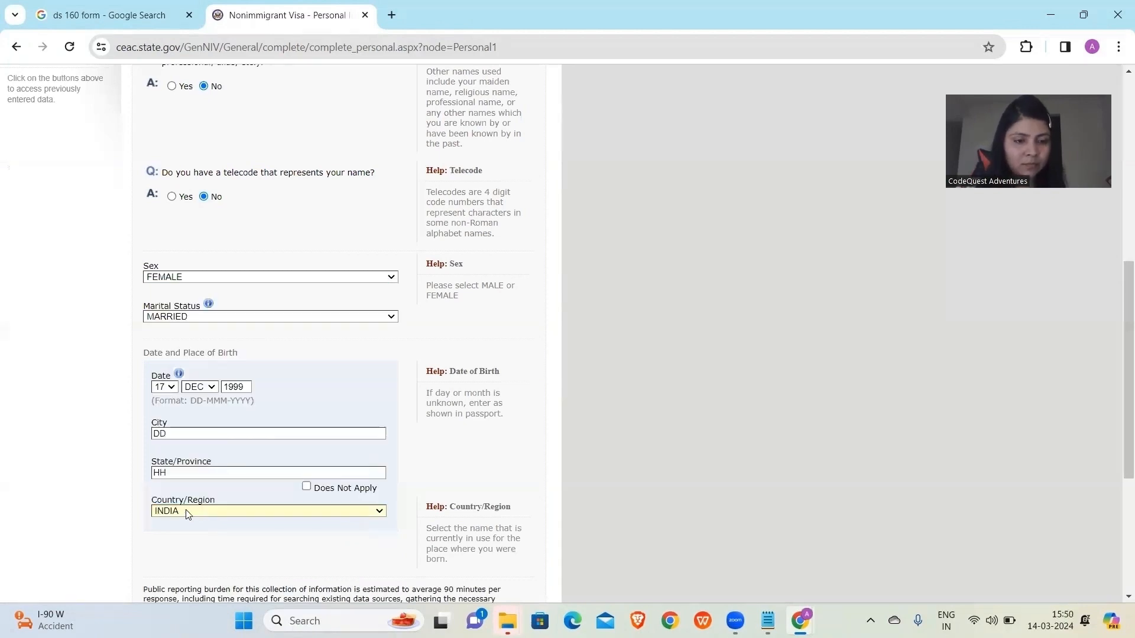
{"action": "scroll", "coordinate": [188, 514], "scroll_direction": "down", "scroll_amount": 5}
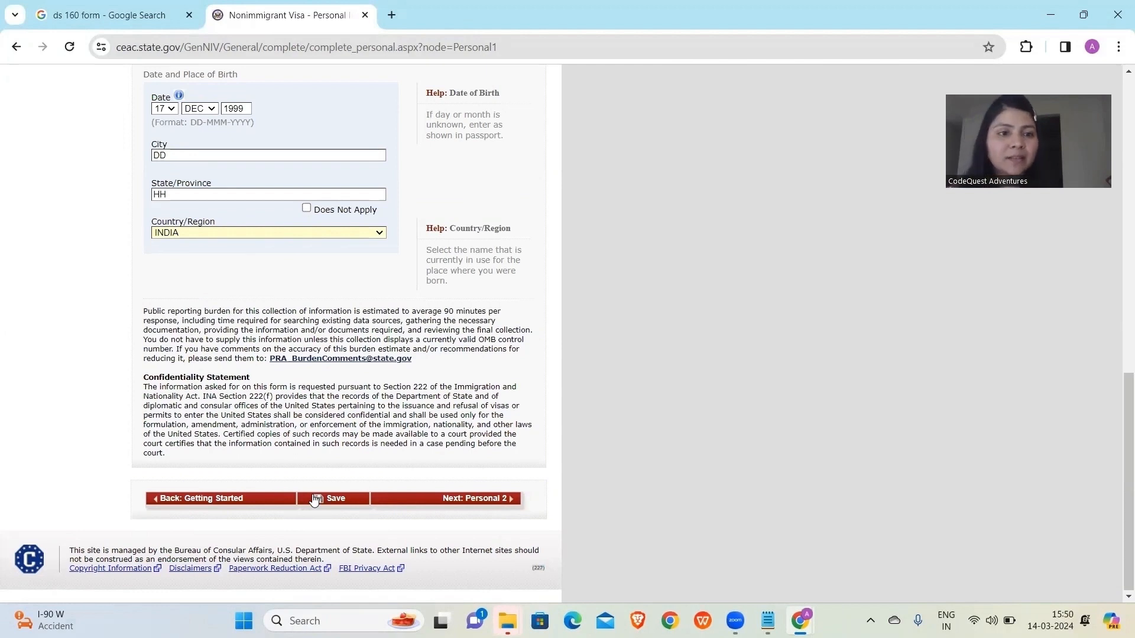
Save the Personal Information 1 answers, return to the form, and proceed via Next: Personal 2.
{"action": "left_click", "coordinate": [313, 500]}
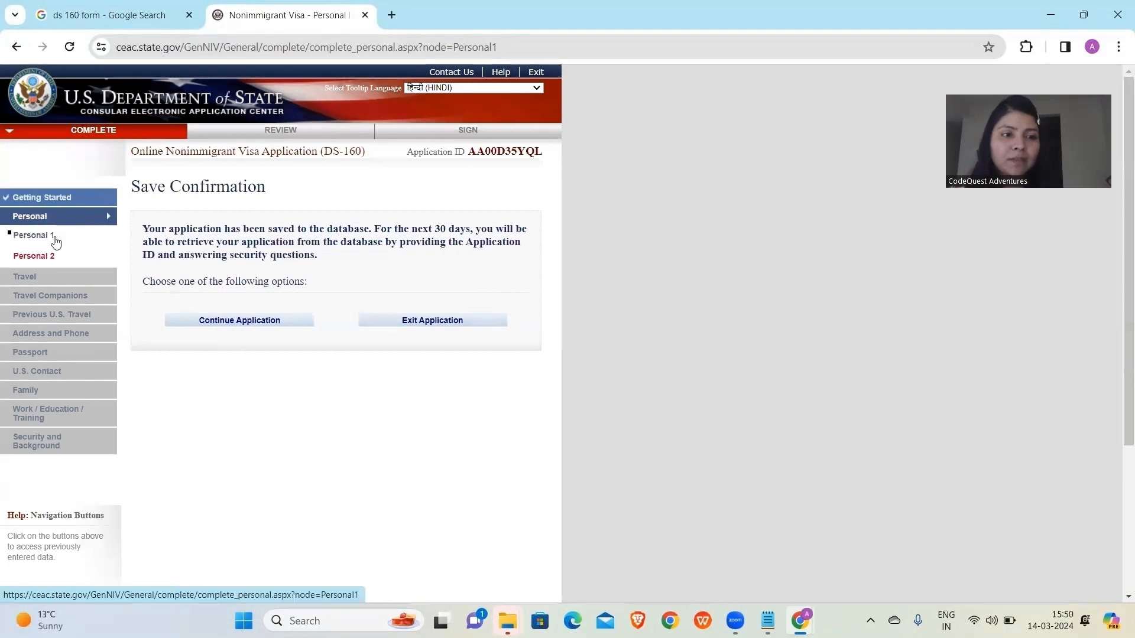
{"action": "left_click", "coordinate": [215, 326]}
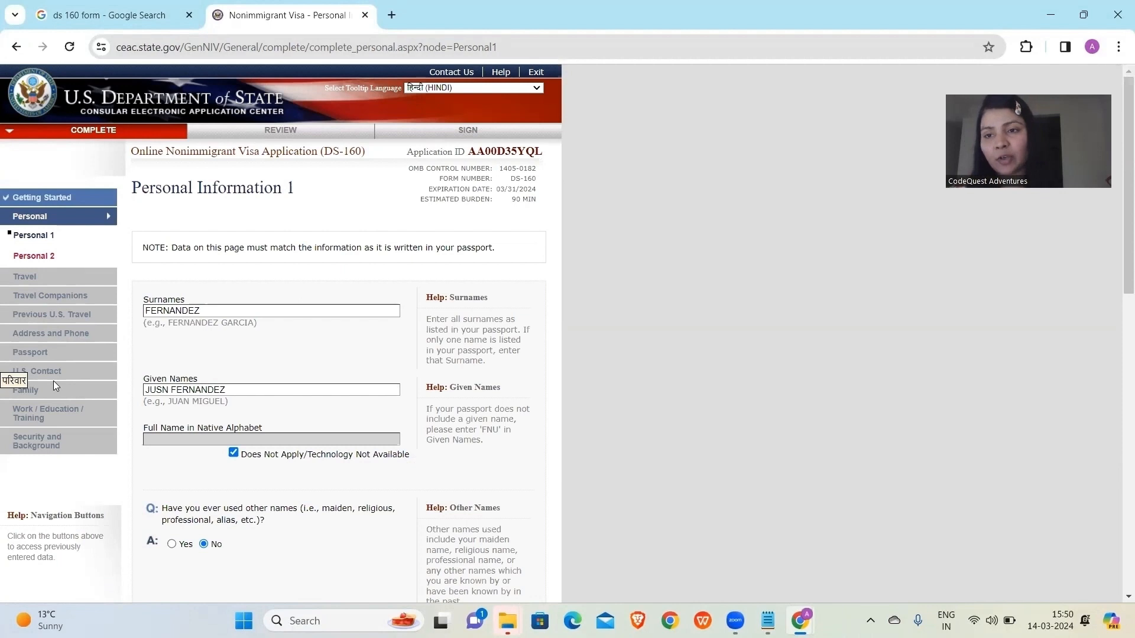
{"action": "scroll", "coordinate": [225, 490], "scroll_direction": "down", "scroll_amount": 12}
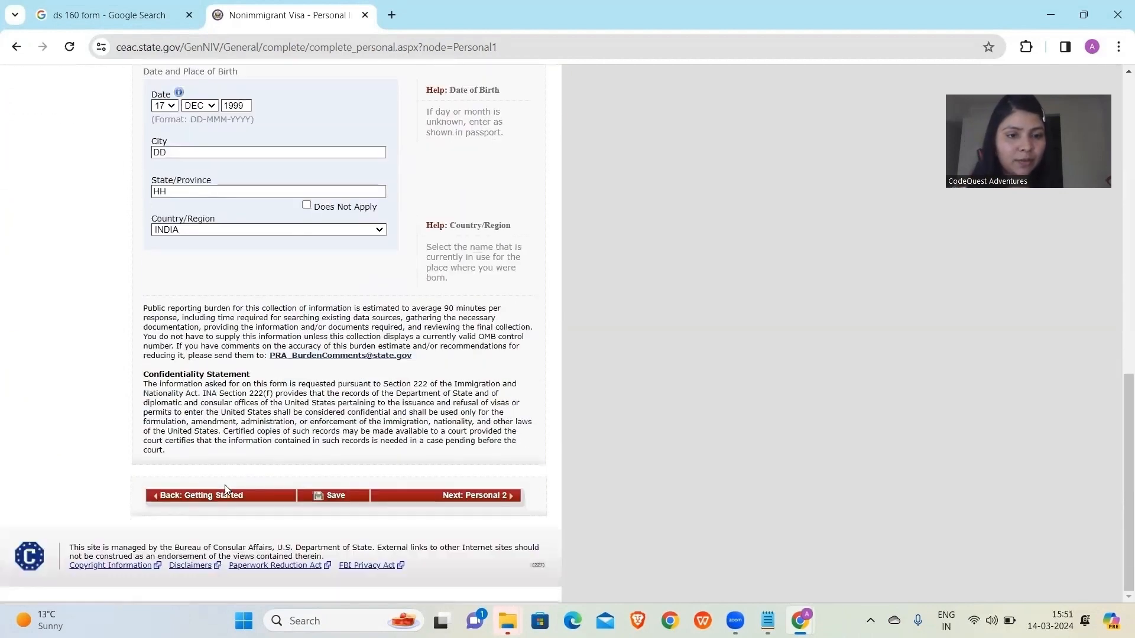
{"action": "left_click", "coordinate": [458, 498]}
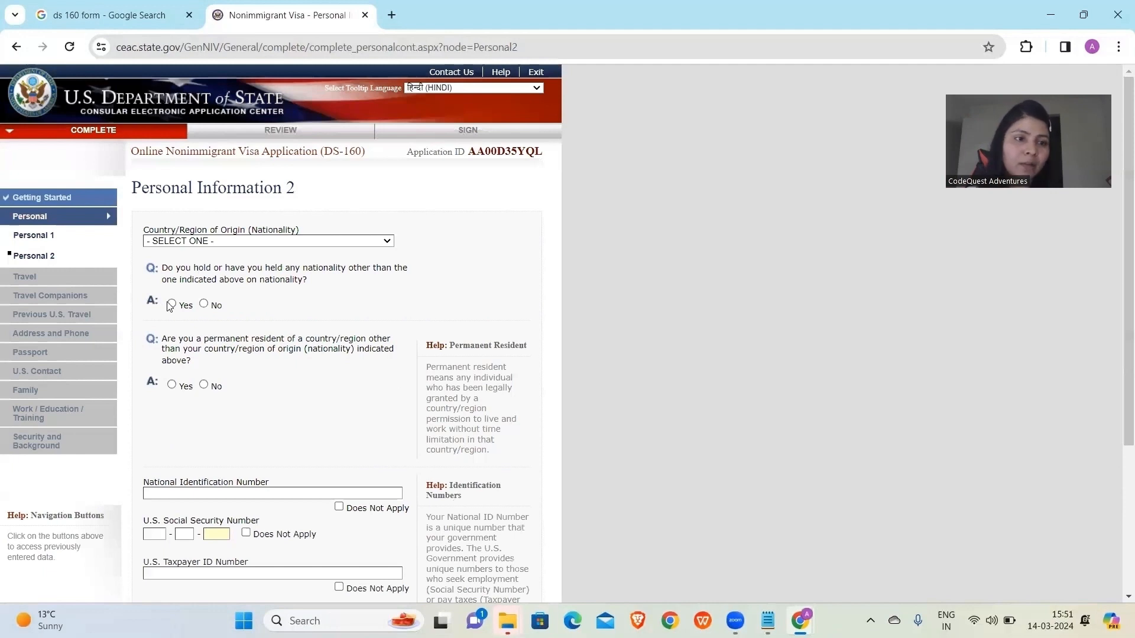
Set nationality to INDIA and answer No to holding another nationality.
{"action": "left_click", "coordinate": [178, 240]}
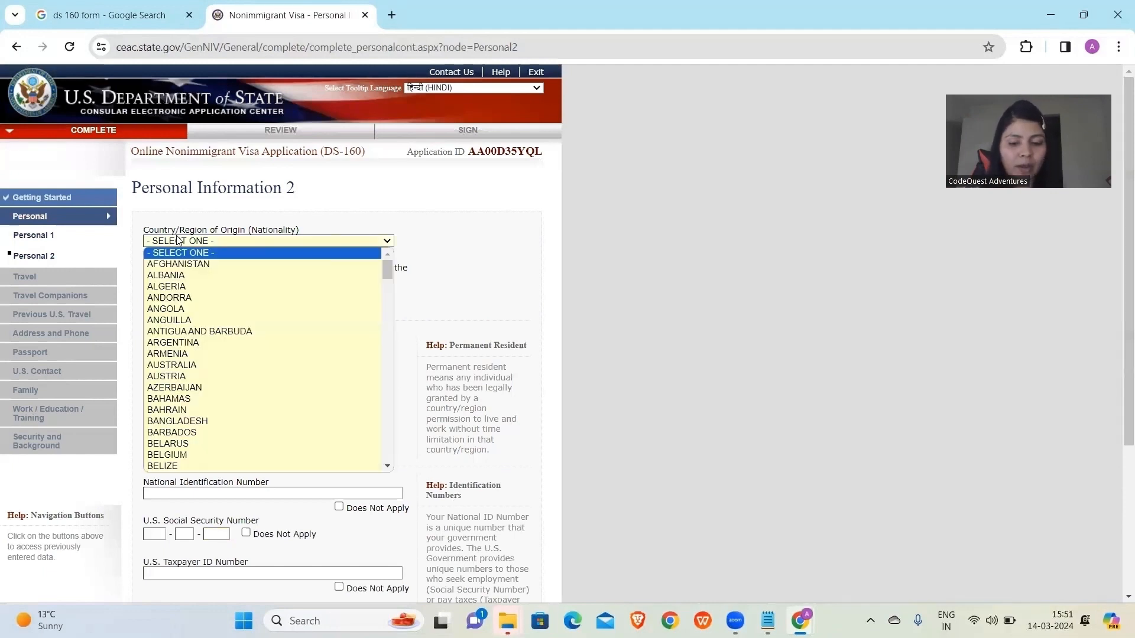
{"action": "type", "text": "india"}
{"action": "key", "text": "Return"}
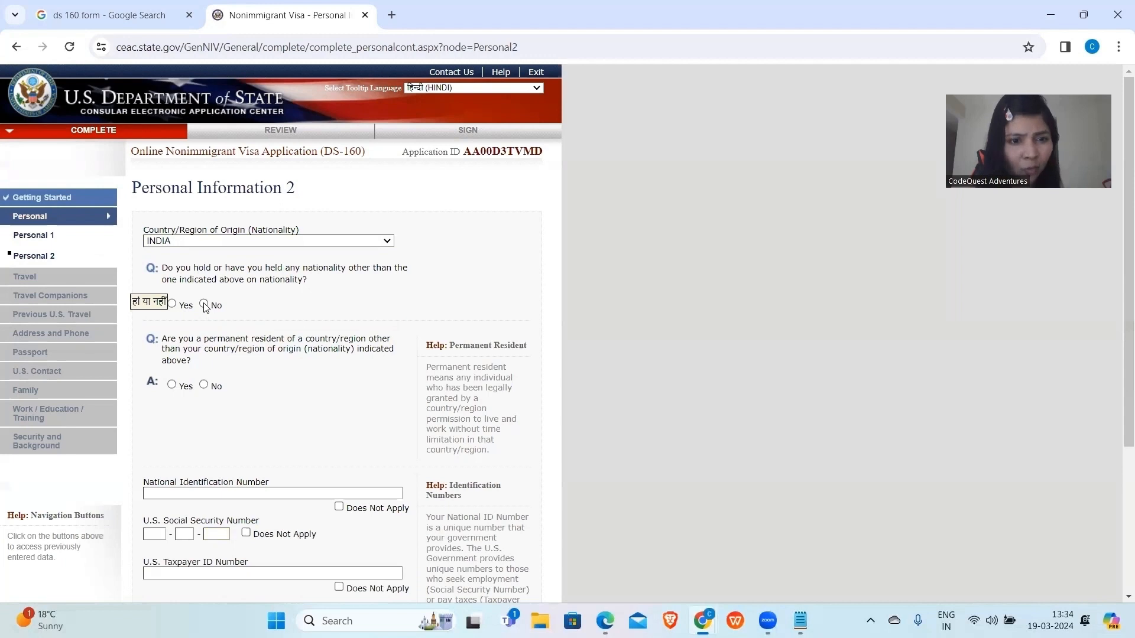
{"action": "left_click", "coordinate": [204, 305]}
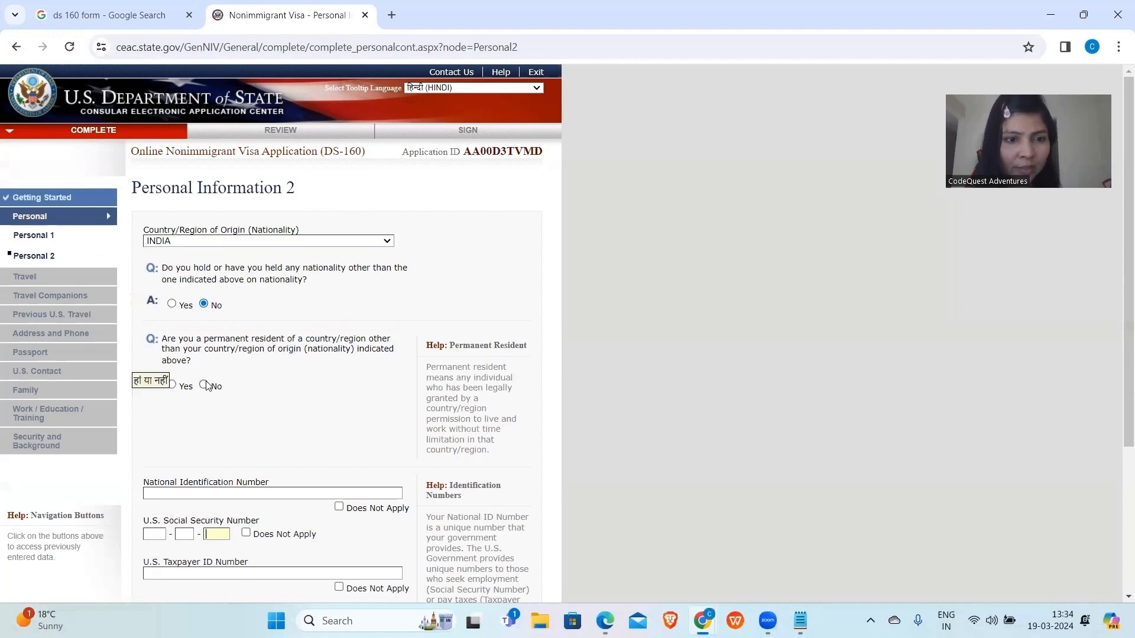
Enter the national identification number and mark SSN and taxpayer ID as Does Not Apply.
{"action": "scroll", "coordinate": [207, 385], "scroll_direction": "down", "scroll_amount": 4}
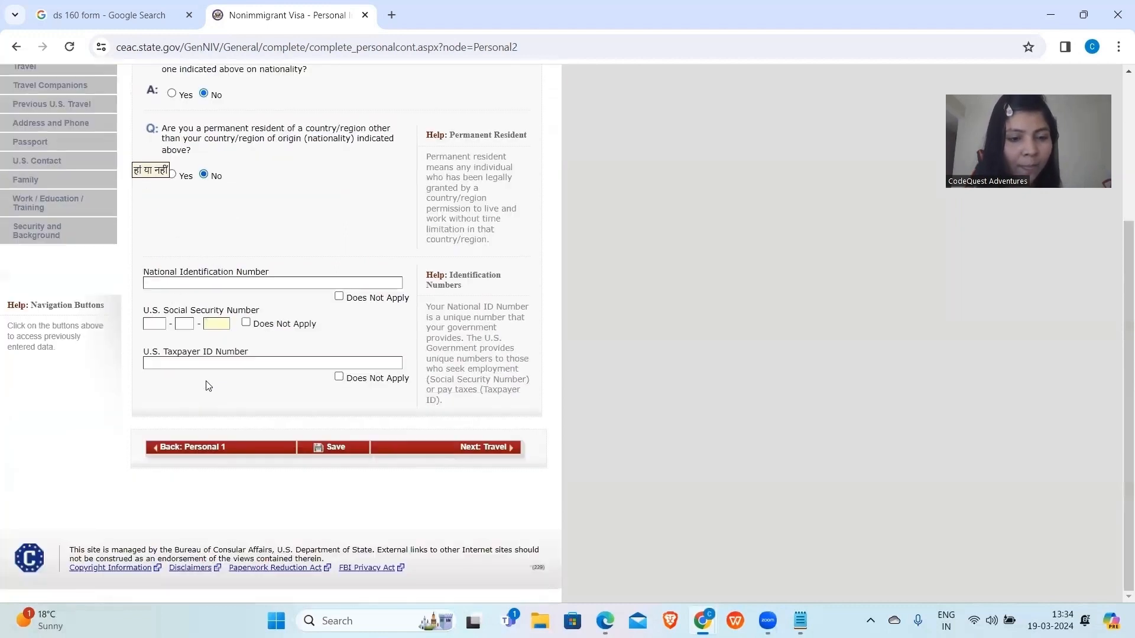
{"action": "left_click", "coordinate": [183, 279]}
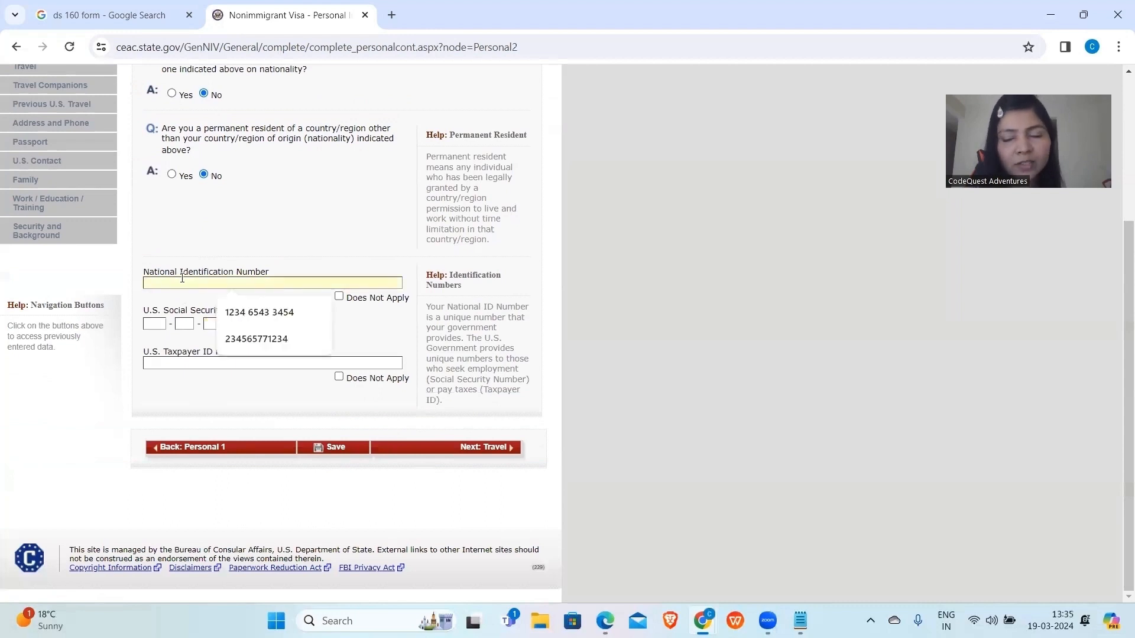
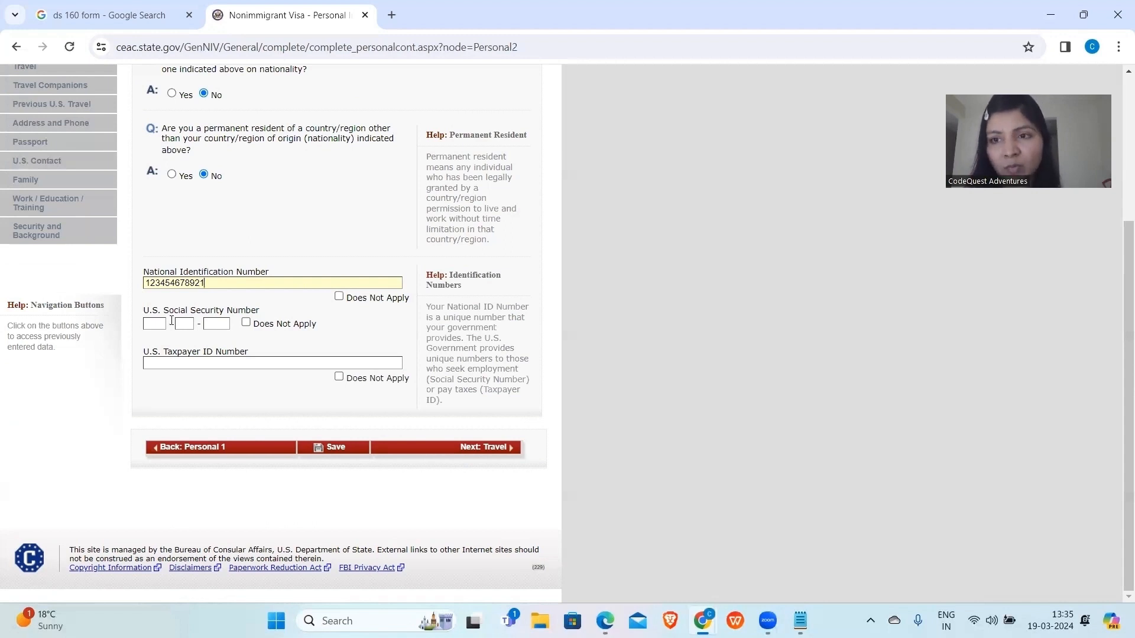
{"action": "left_click", "coordinate": [246, 323]}
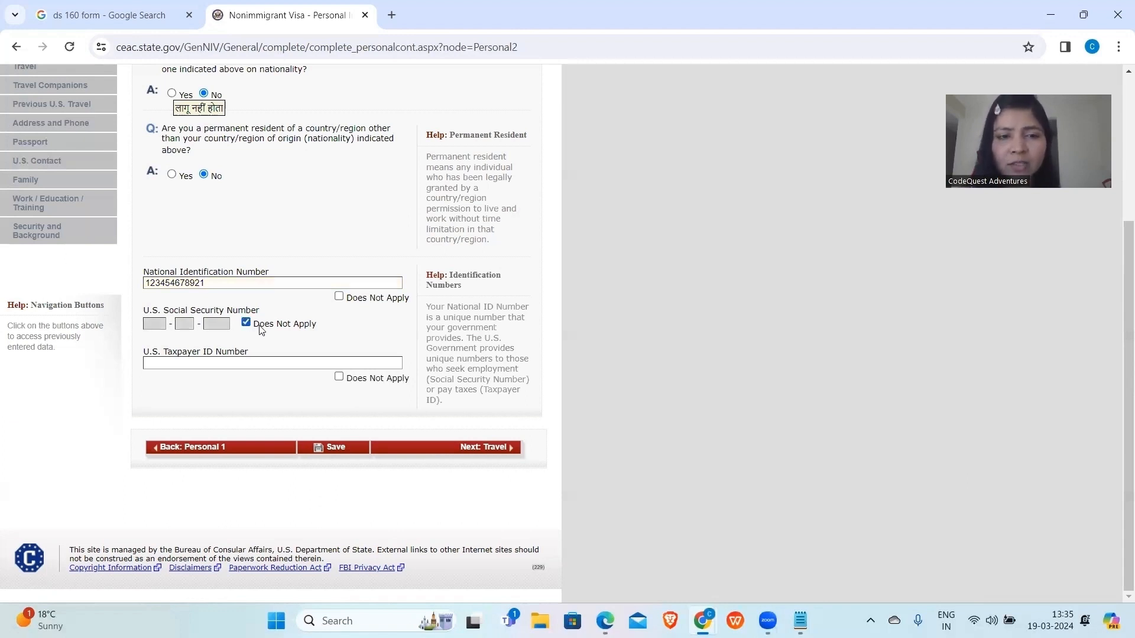
{"action": "left_click", "coordinate": [340, 379]}
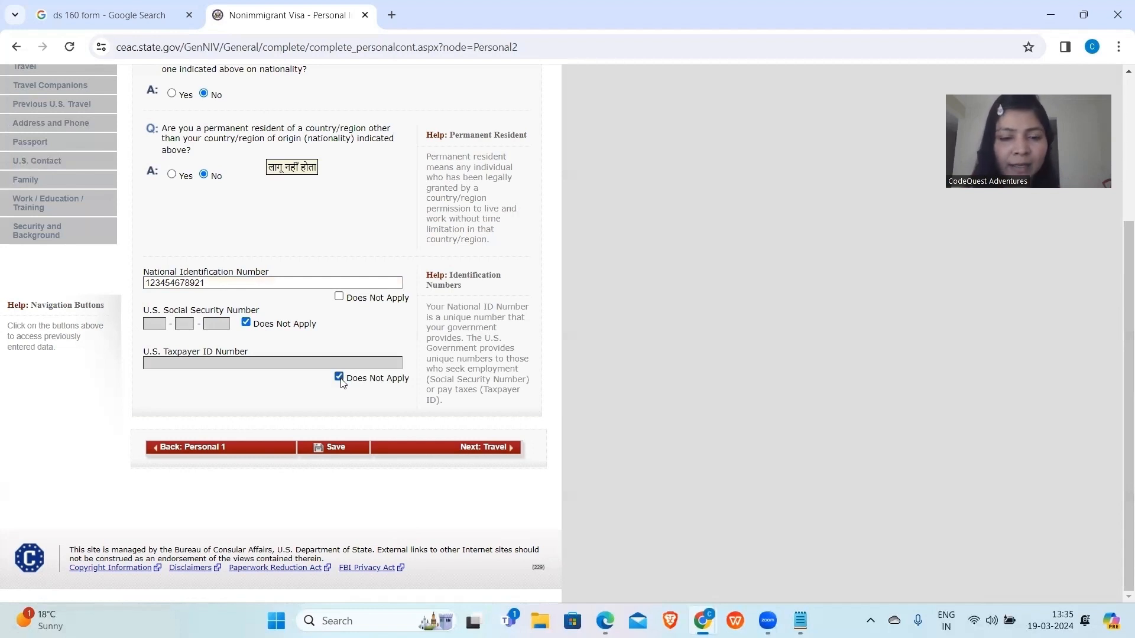
Save the Personal Information 2 answers, return to the form, and proceed via Next: Travel.
{"action": "left_click", "coordinate": [336, 454]}
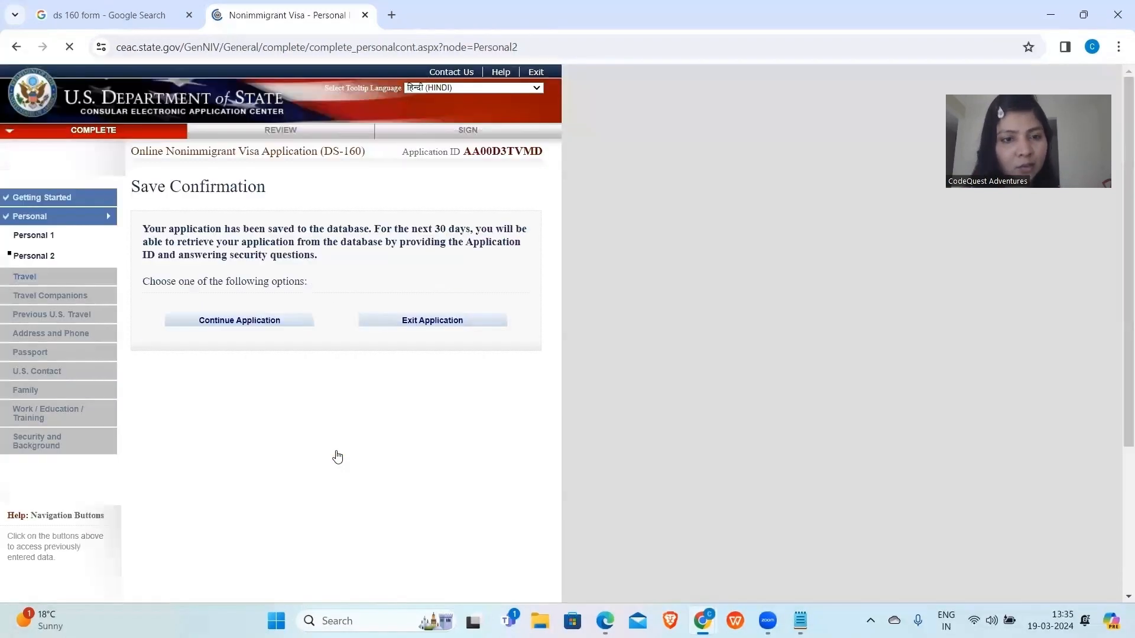
{"action": "left_click", "coordinate": [250, 323]}
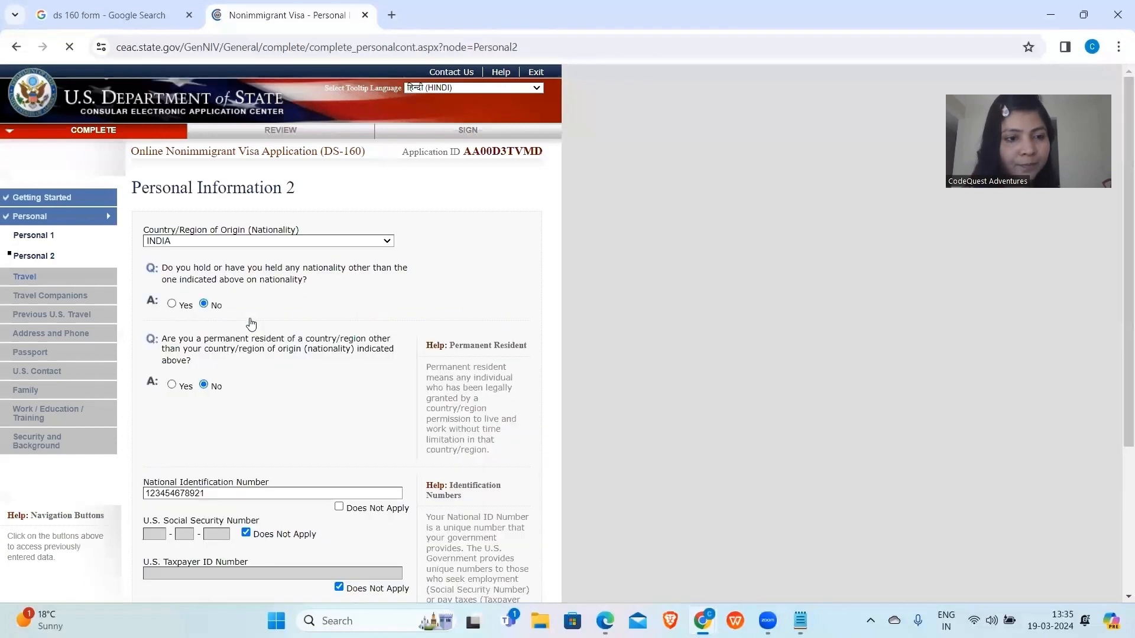
{"action": "scroll", "coordinate": [354, 426], "scroll_direction": "down", "scroll_amount": 3}
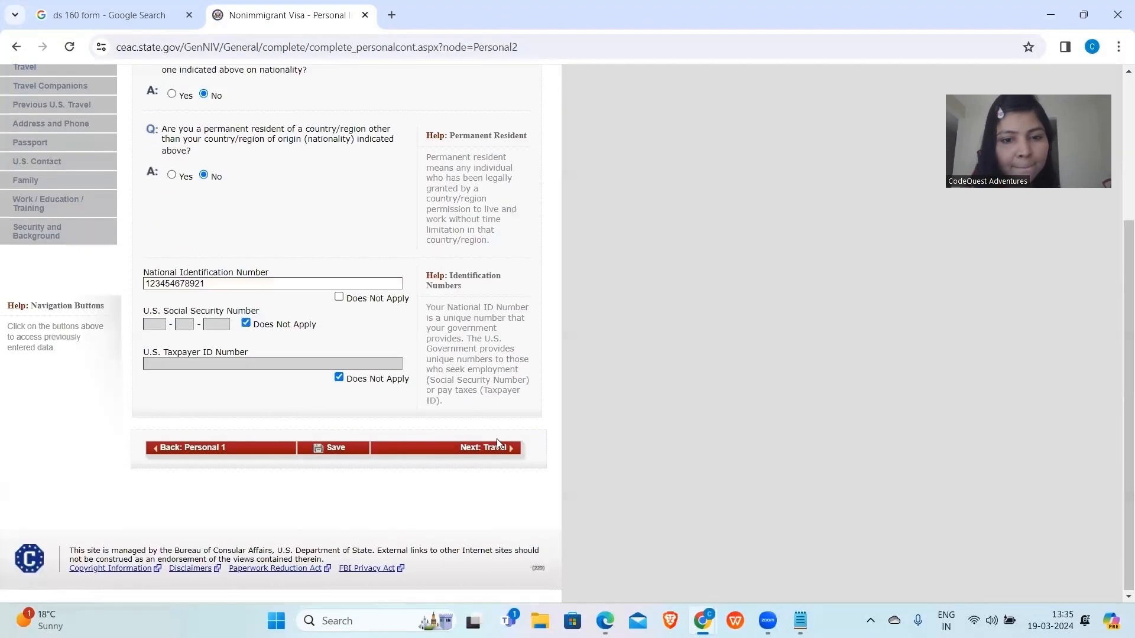
{"action": "left_click", "coordinate": [496, 448]}
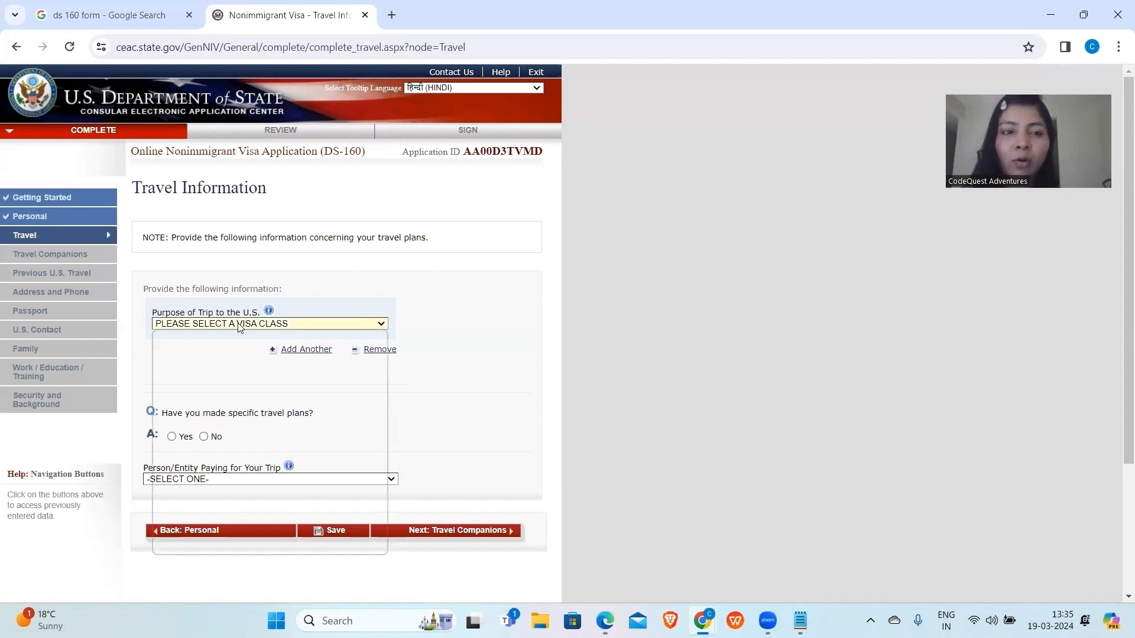
Set the trip purpose to INTRACOMPANY TRANSFEREE (L), specified as L1, and enter the petition receipt number.
{"action": "left_click", "coordinate": [239, 327]}
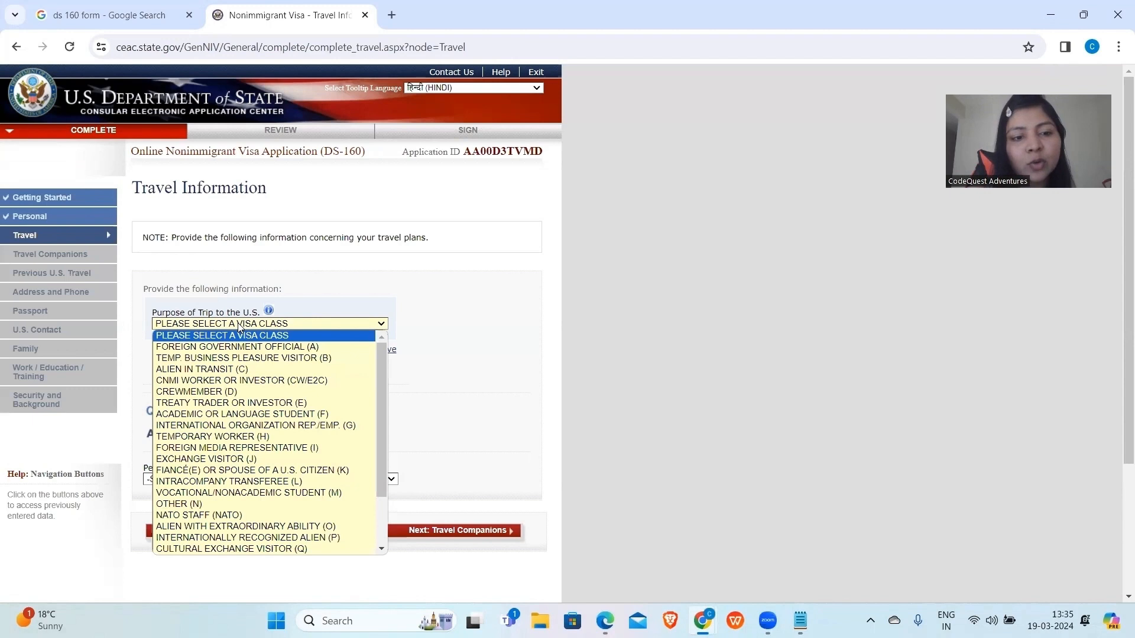
{"action": "left_click", "coordinate": [248, 483]}
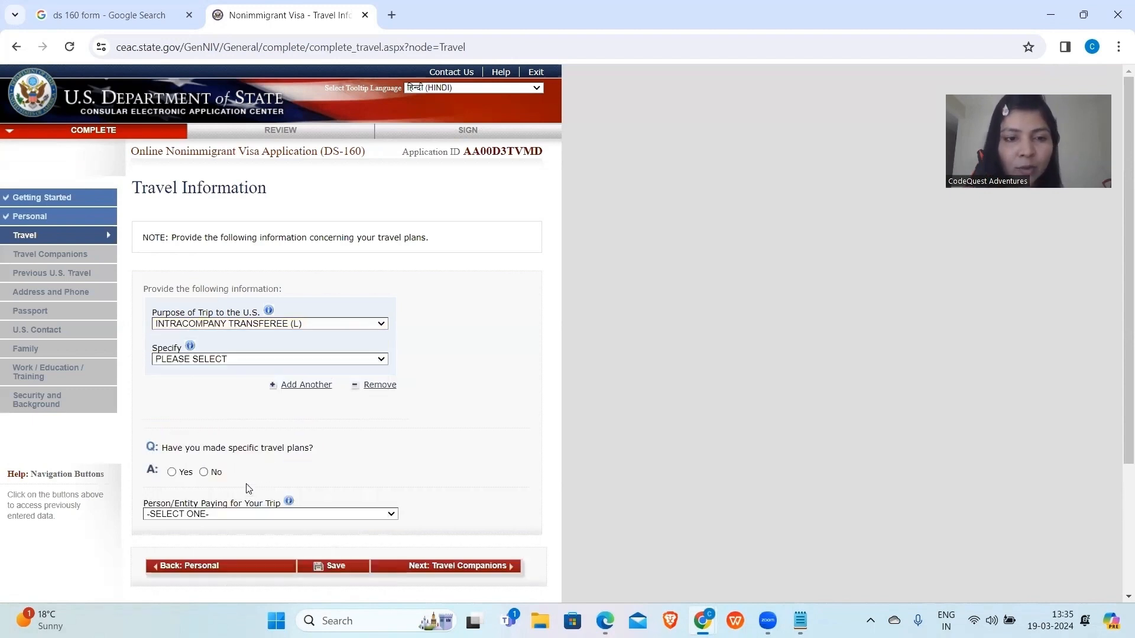
{"action": "left_click", "coordinate": [247, 358]}
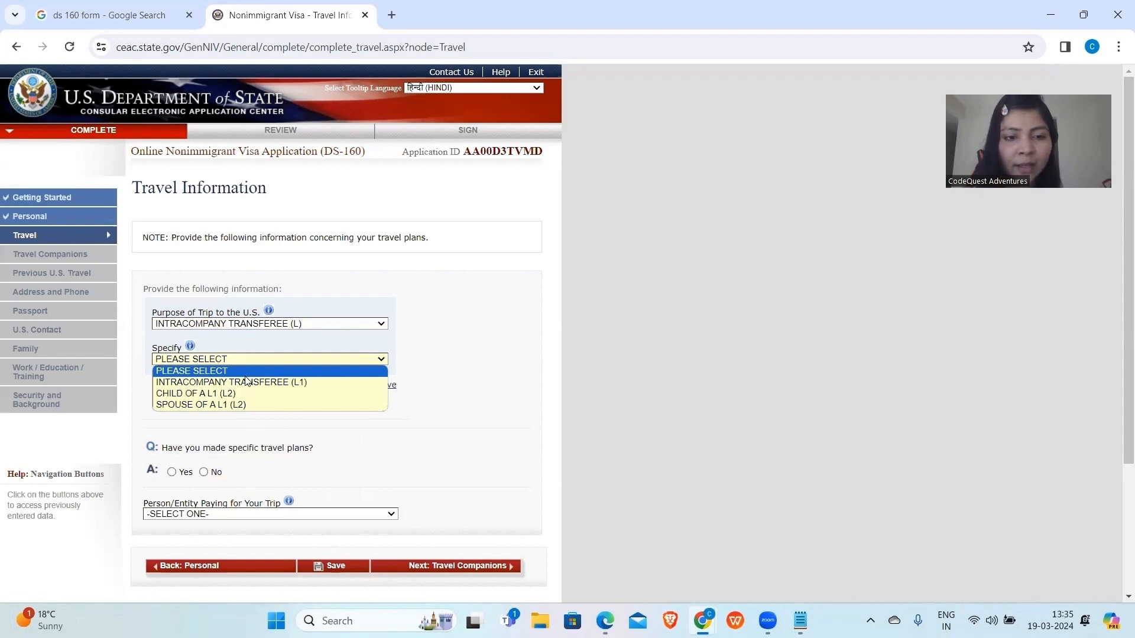
{"action": "left_click", "coordinate": [248, 382]}
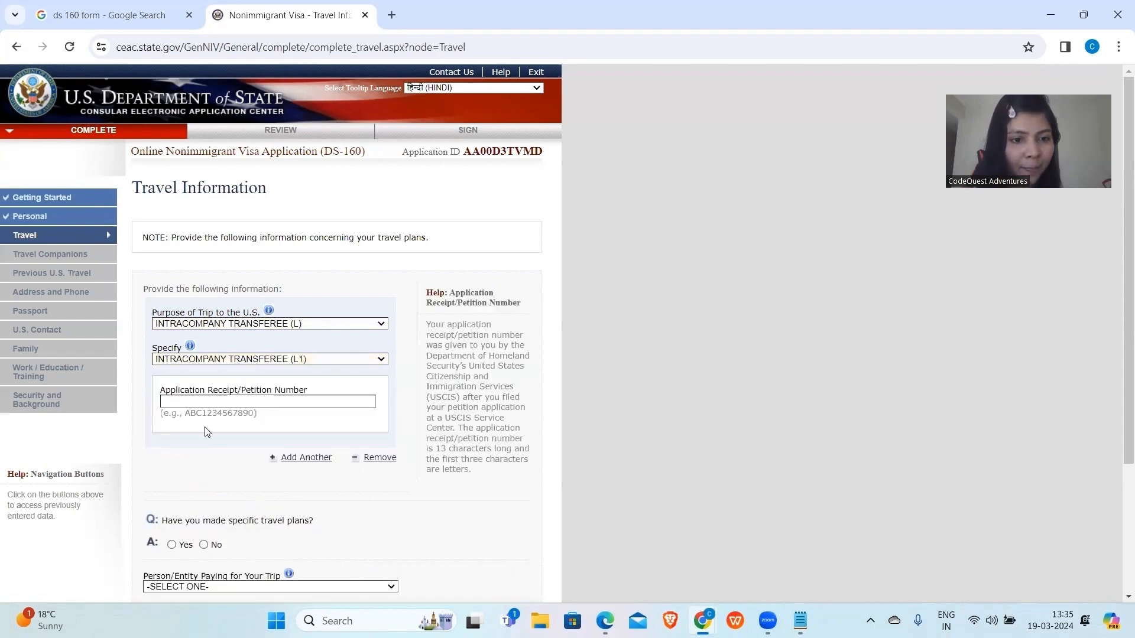
{"action": "left_click", "coordinate": [204, 402]}
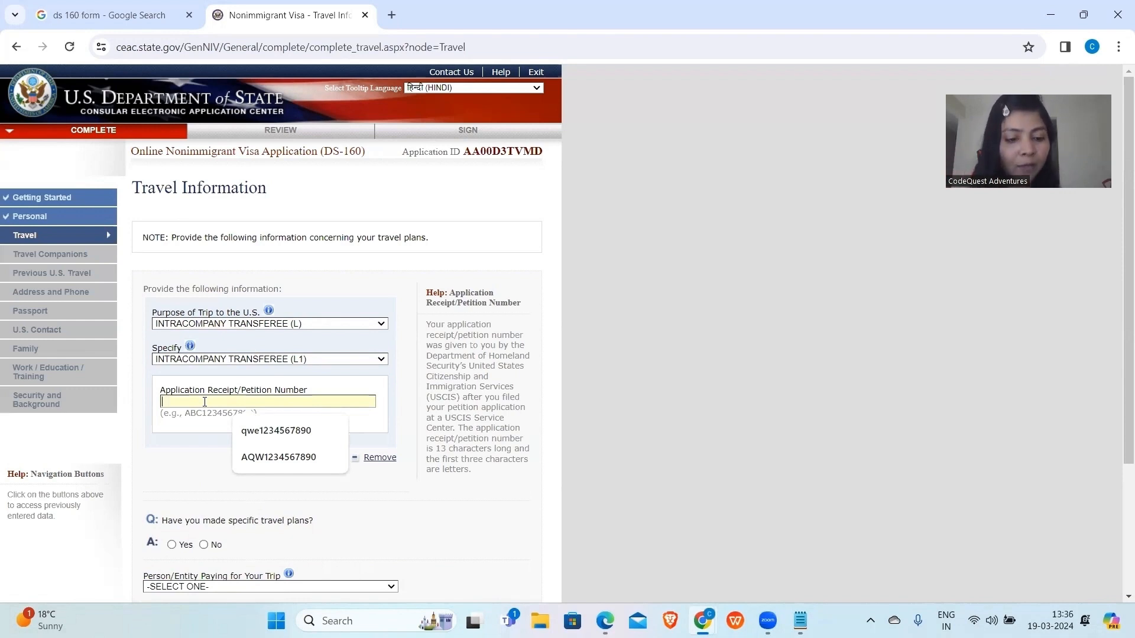
{"action": "type", "text": "QWE"}
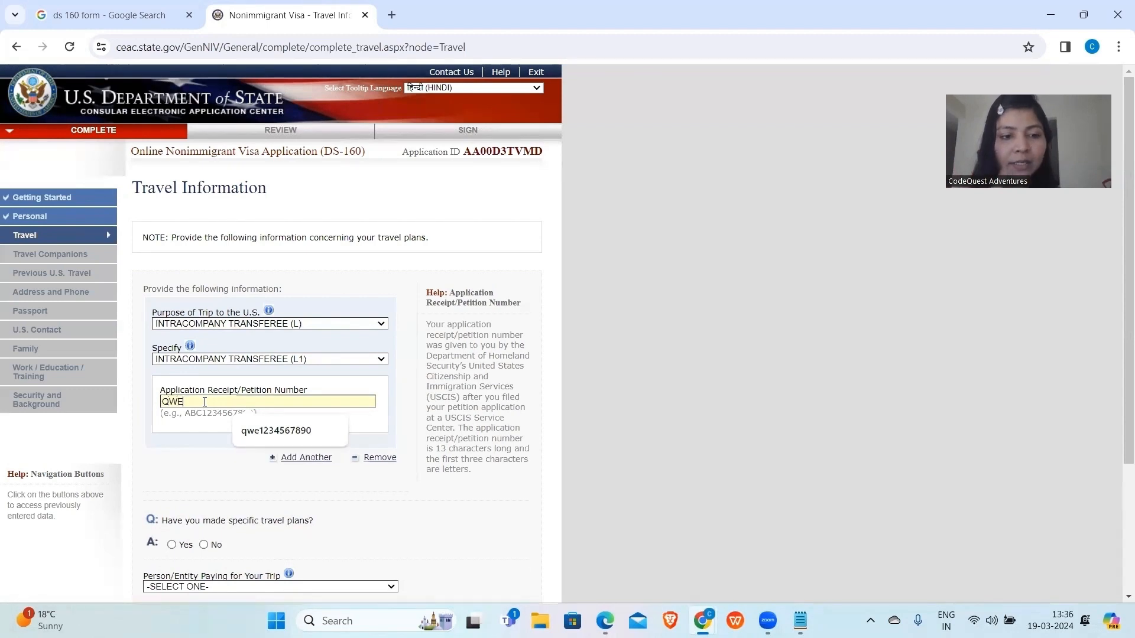
{"action": "type", "text": "1234567890"}
{"action": "scroll", "coordinate": [164, 352], "scroll_direction": "down", "scroll_amount": 3}
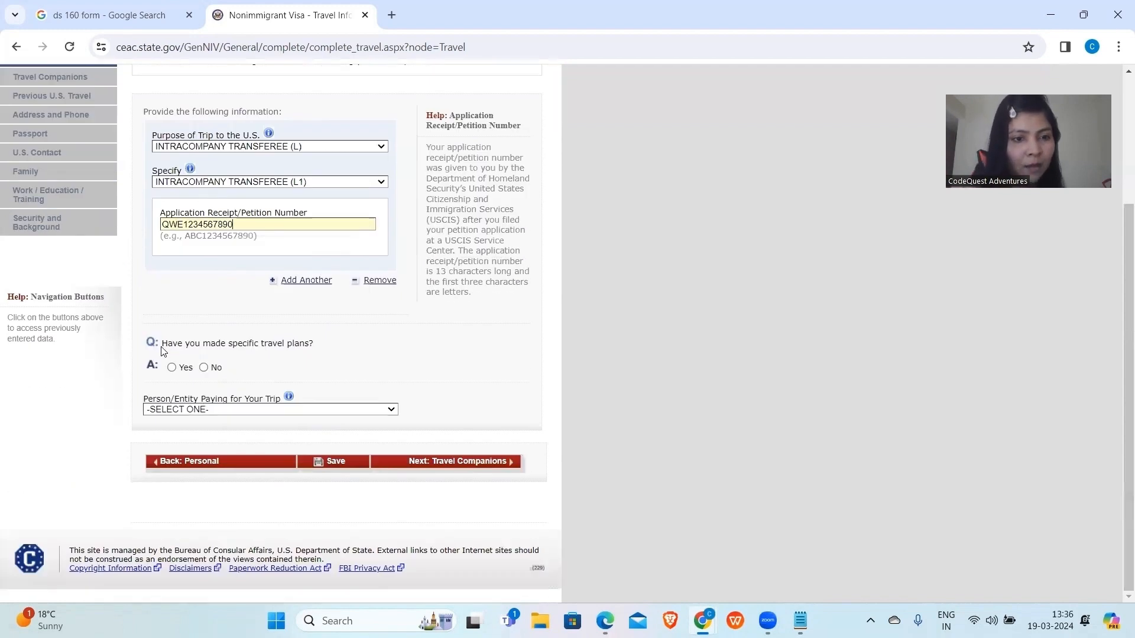
Answer No to specific travel plans and set the intended arrival date to 03 MAY 2024.
{"action": "mouse_move", "coordinate": [252, 353]}
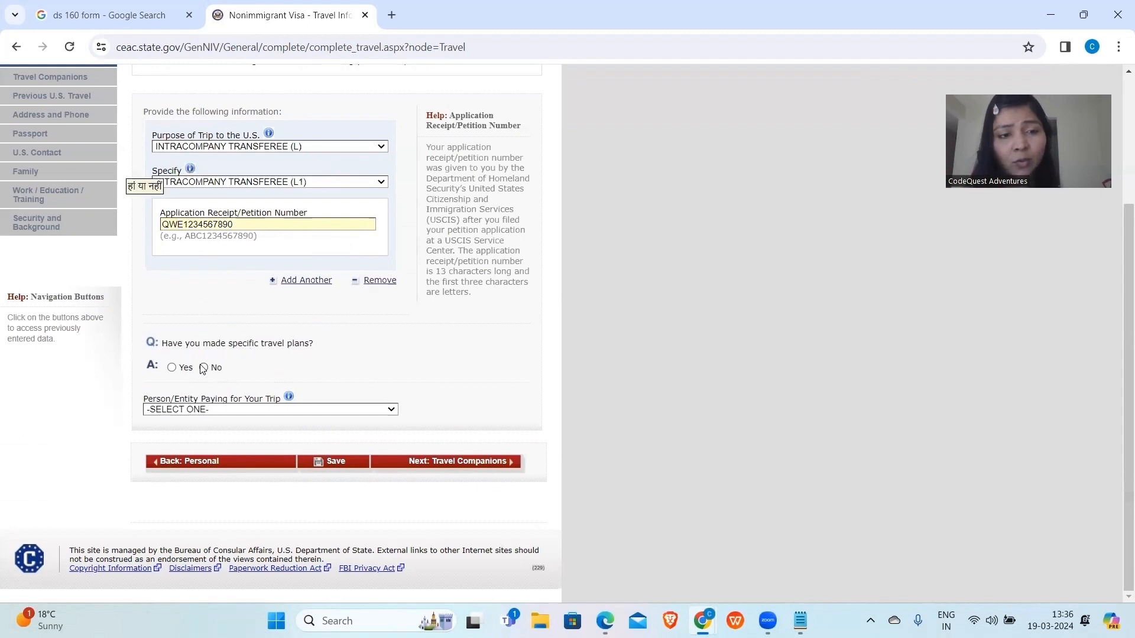
{"action": "mouse_move", "coordinate": [205, 370]}
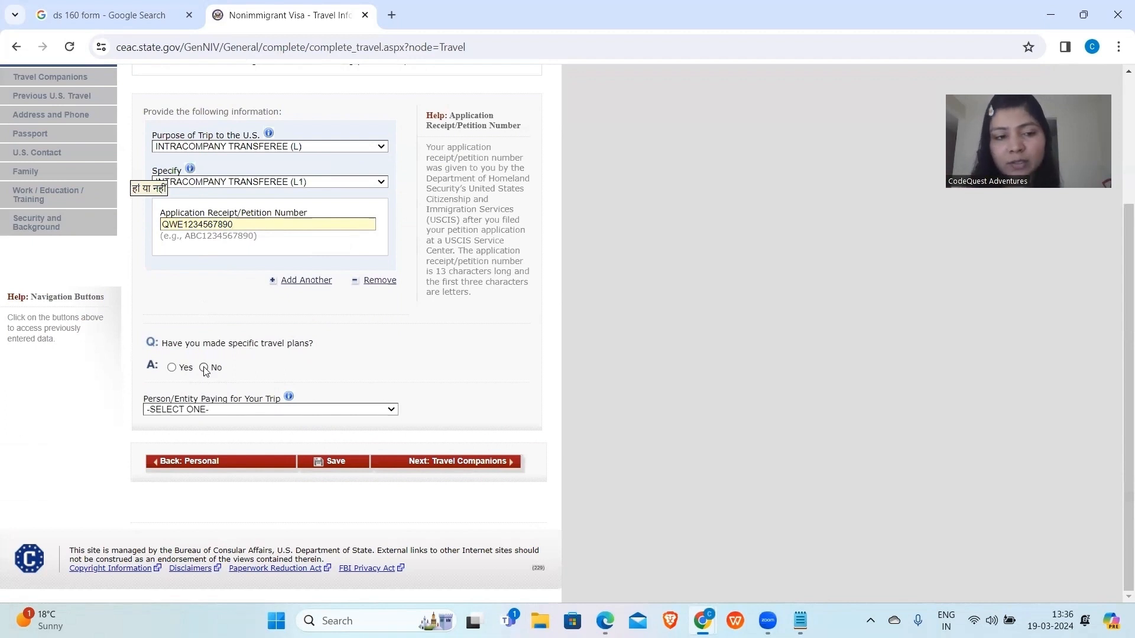
{"action": "left_click", "coordinate": [172, 367]}
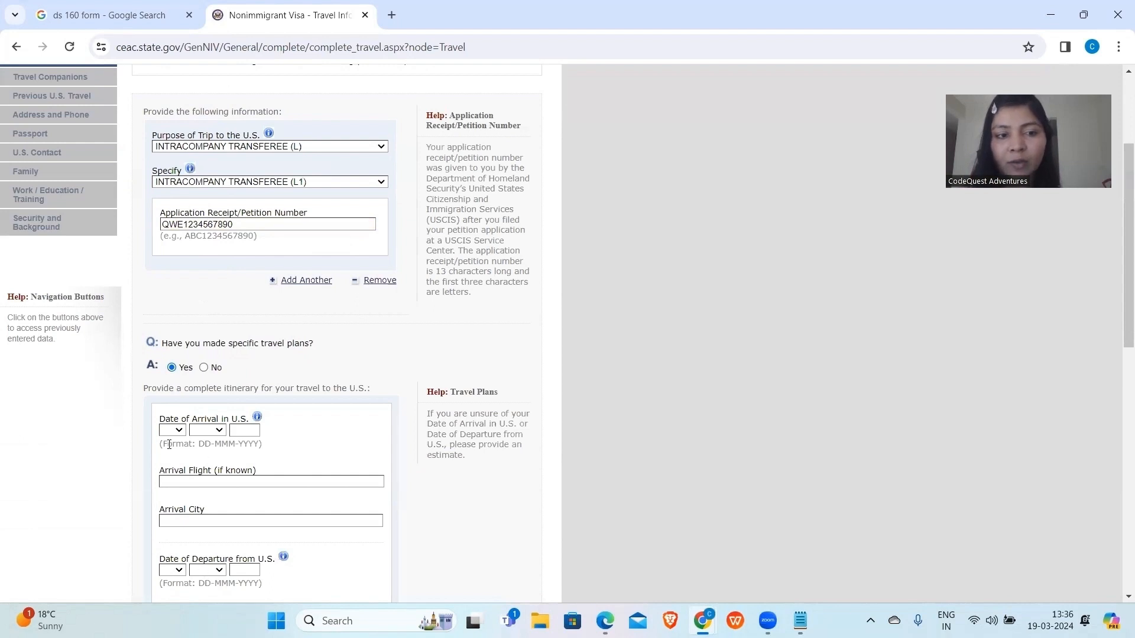
{"action": "left_click", "coordinate": [204, 368]}
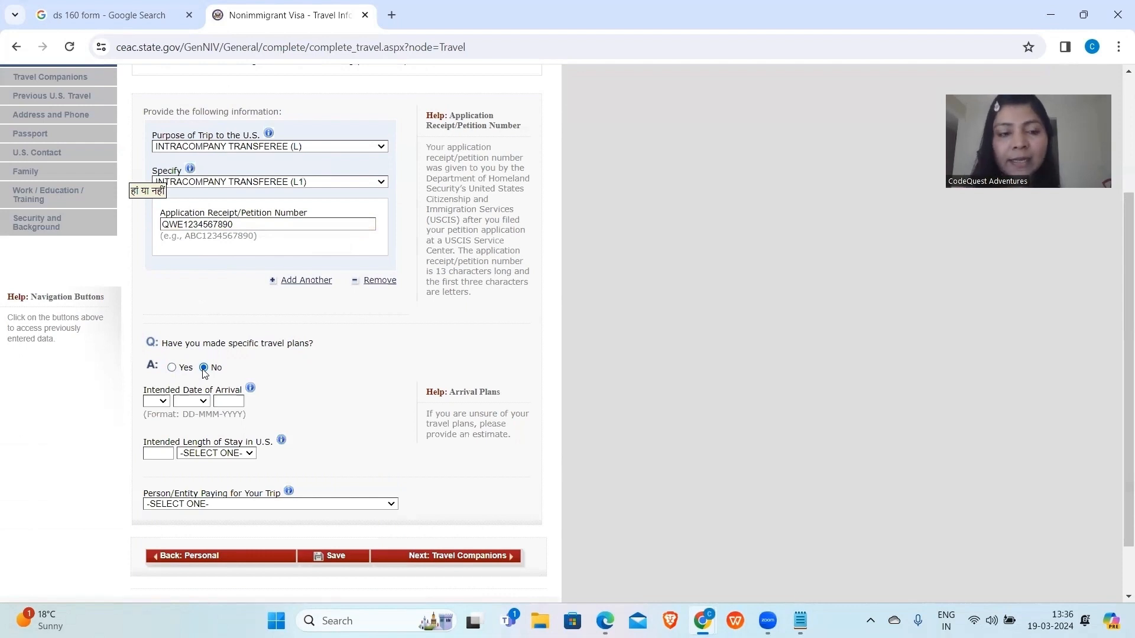
{"action": "left_click", "coordinate": [157, 402]}
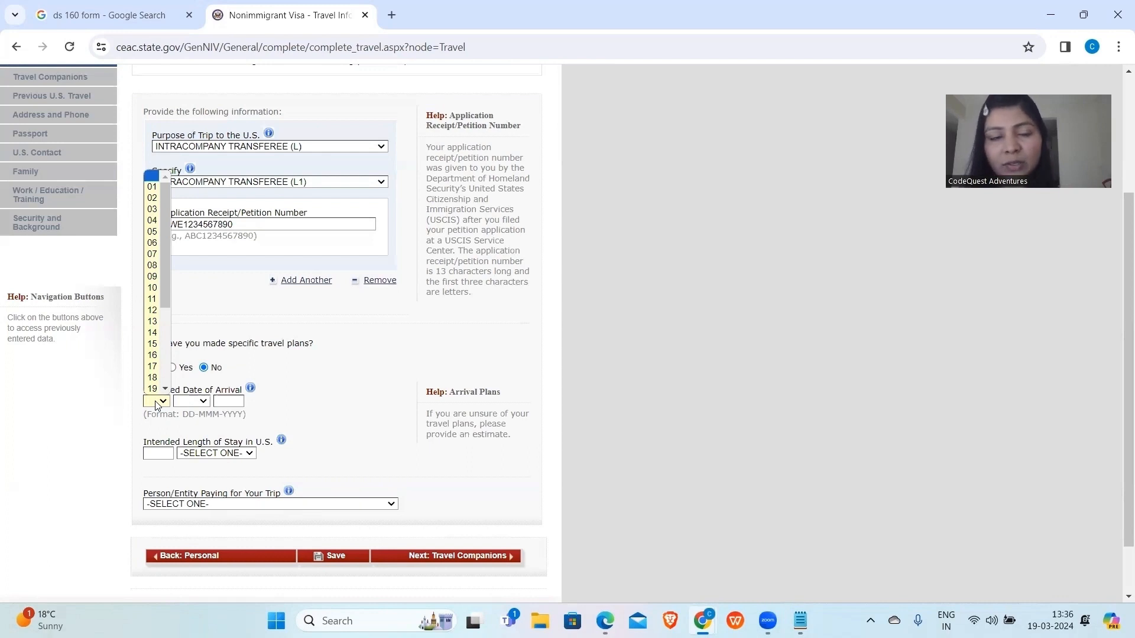
{"action": "left_click", "coordinate": [153, 209]}
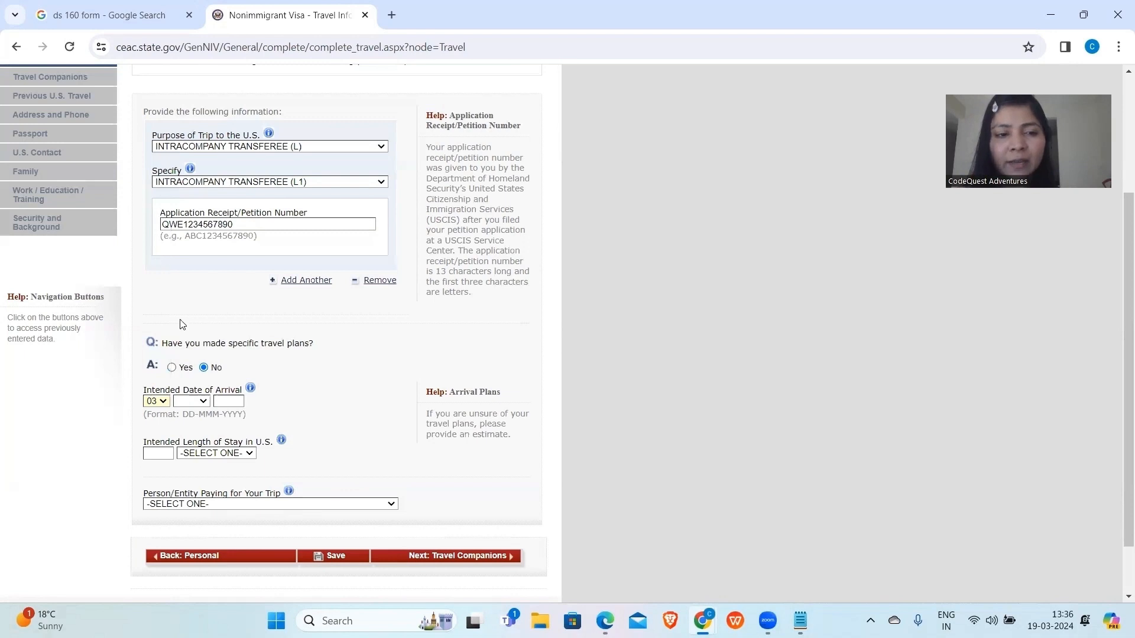
{"action": "left_click", "coordinate": [195, 403]}
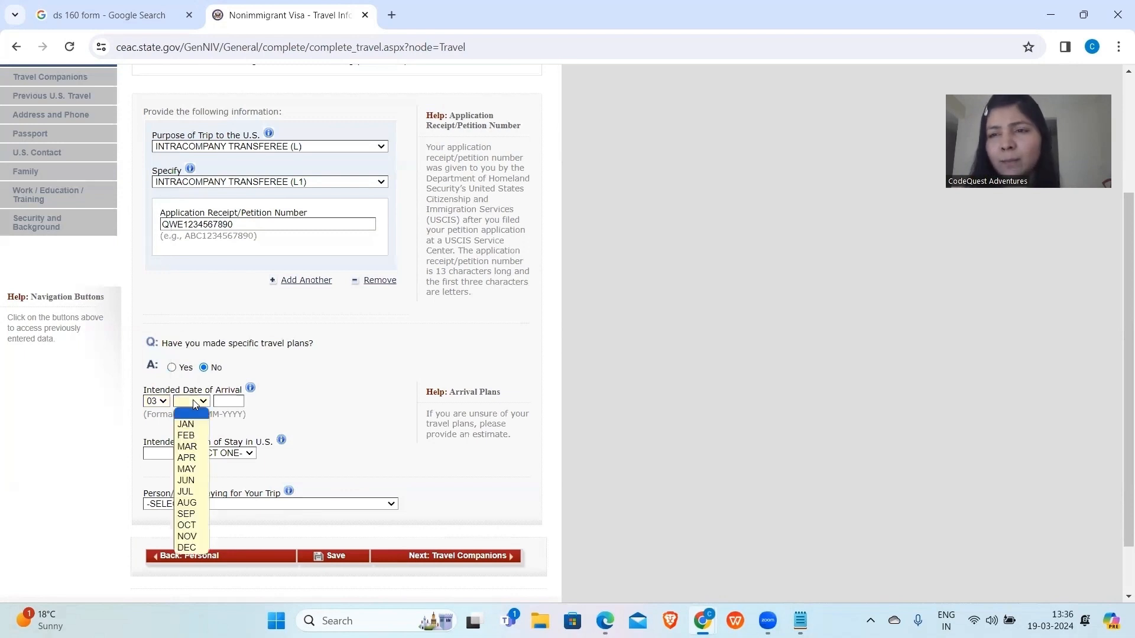
{"action": "left_click", "coordinate": [187, 471]}
{"action": "left_click", "coordinate": [223, 402]}
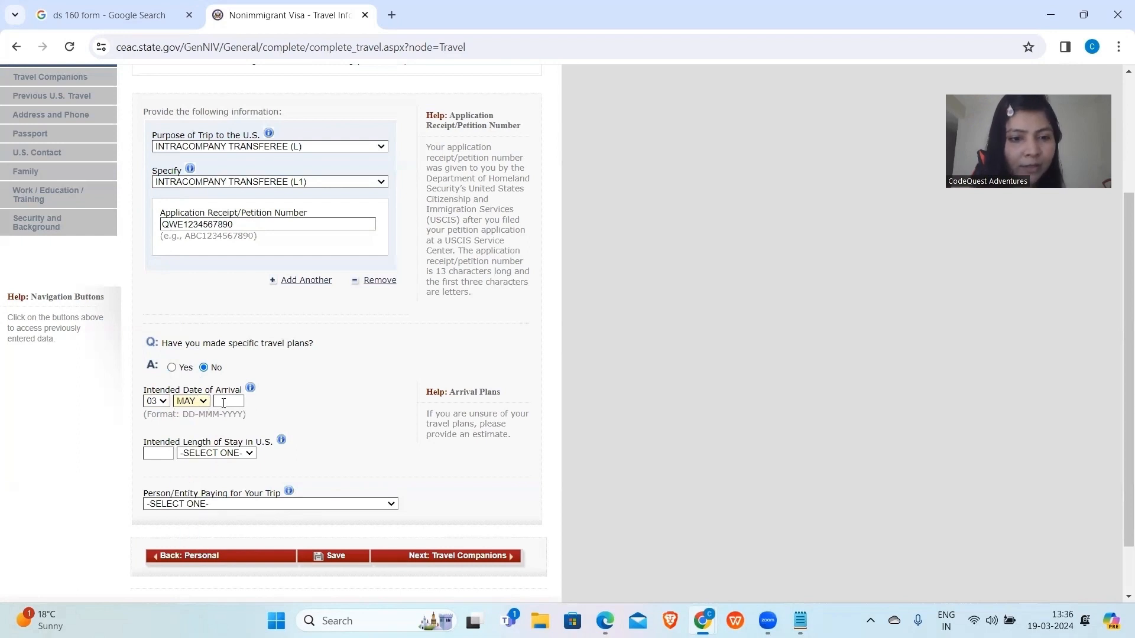
{"action": "type", "text": "2024"}
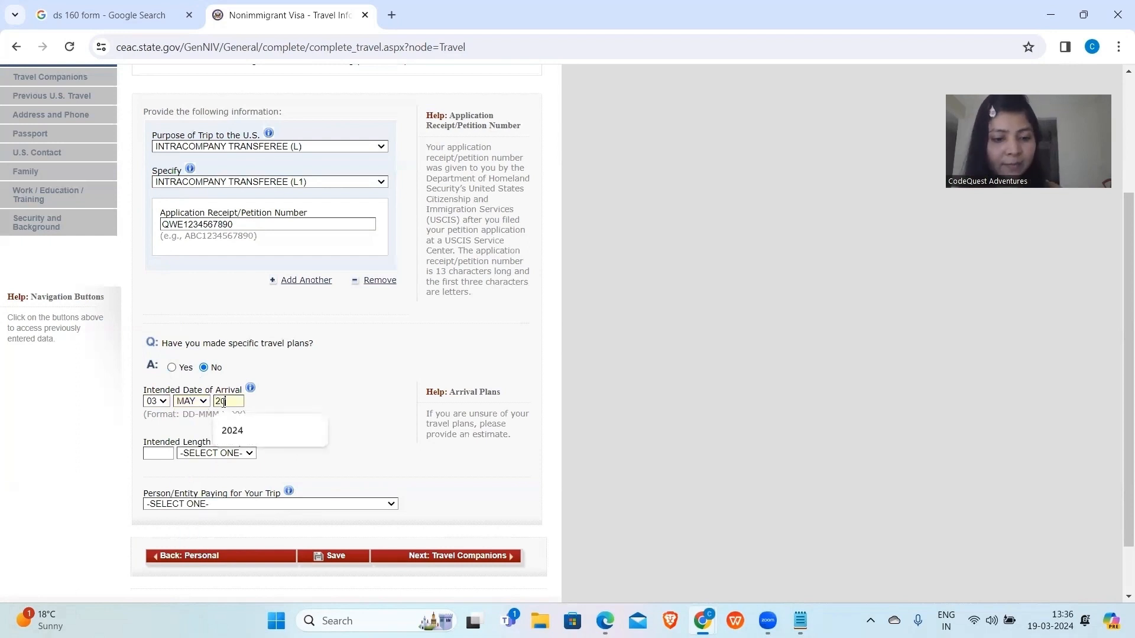
Set the intended length of stay to 2 YEAR(S).
{"action": "left_click", "coordinate": [158, 454]}
{"action": "type", "text": "2"}
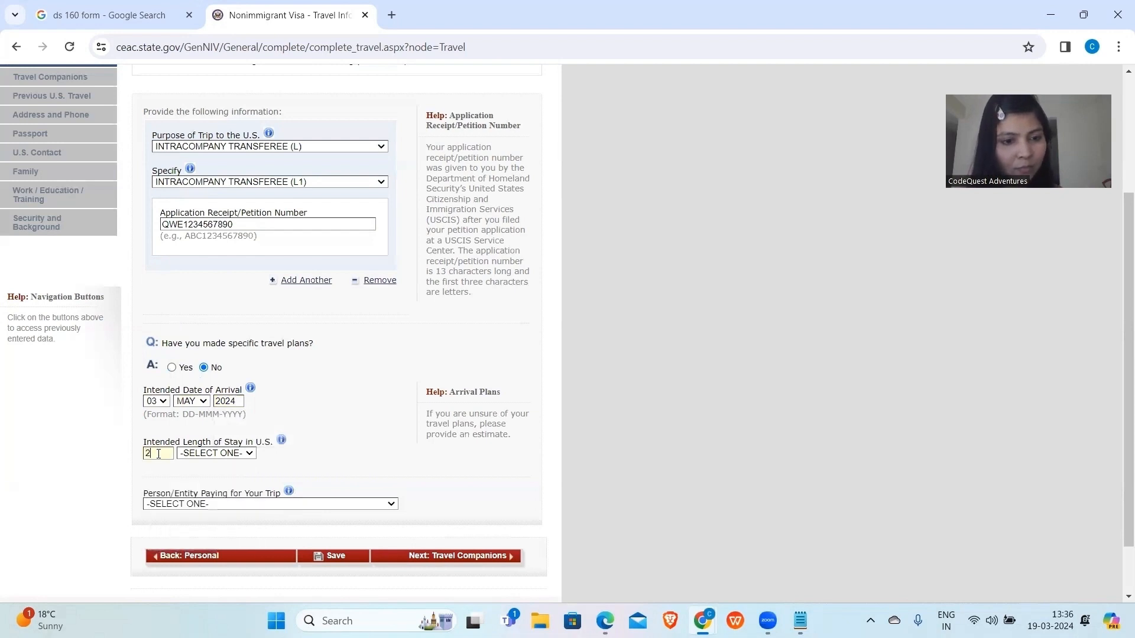
{"action": "left_click", "coordinate": [192, 454]}
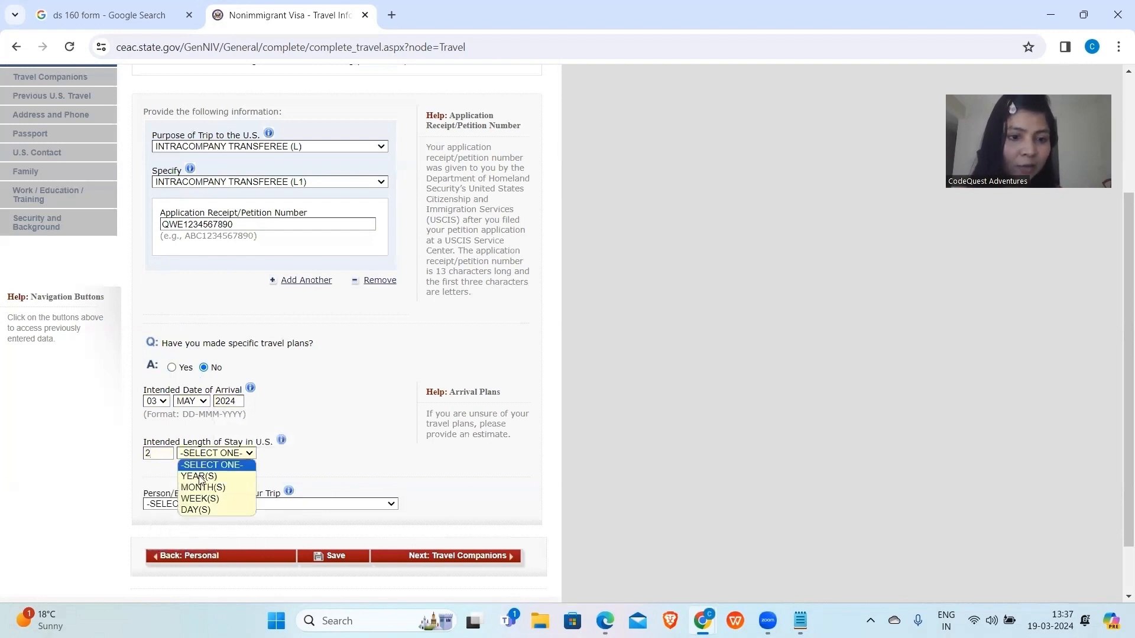
{"action": "left_click", "coordinate": [200, 476]}
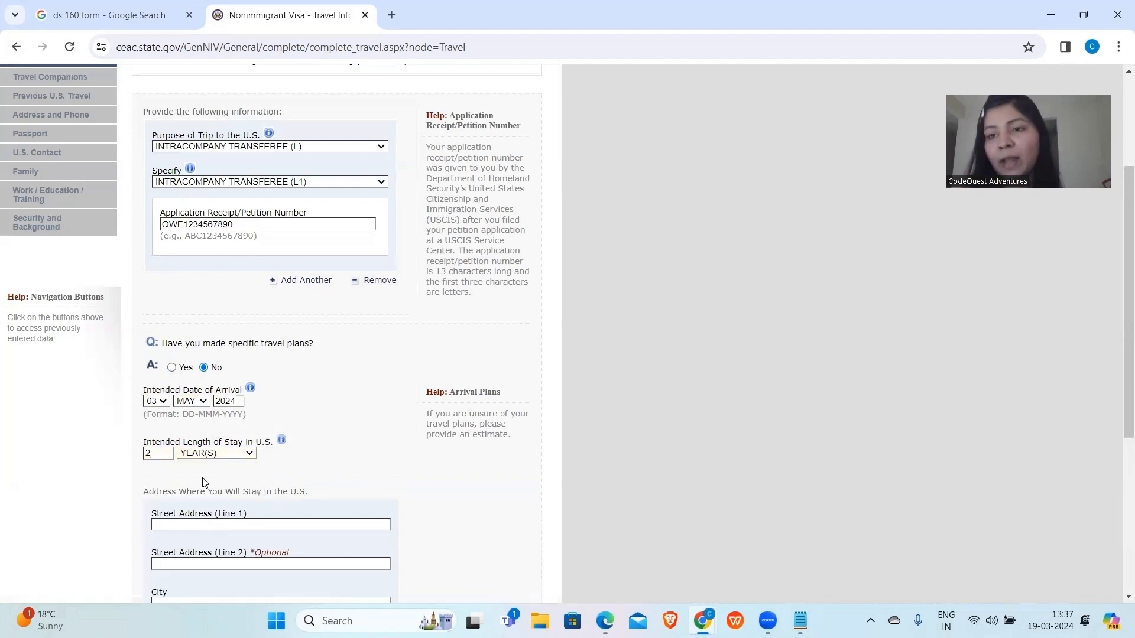
Enter the U.S. stay address as CENTRAL PARK, city NEW YORK, state NEW YORK.
{"action": "scroll", "coordinate": [172, 464], "scroll_direction": "down", "scroll_amount": 4}
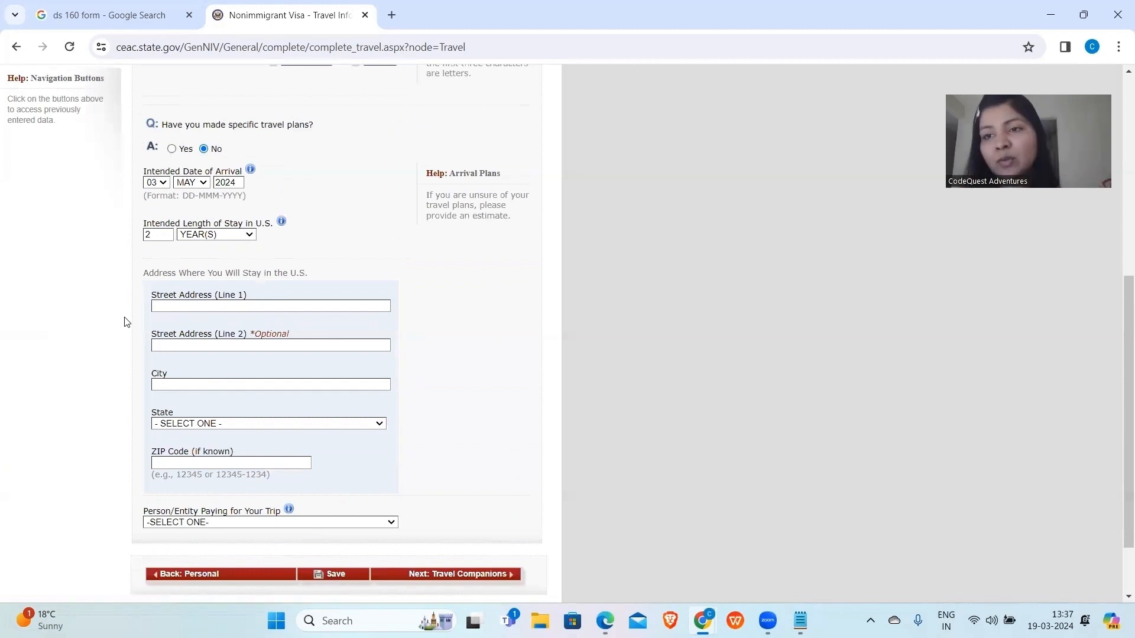
{"action": "left_click", "coordinate": [201, 308]}
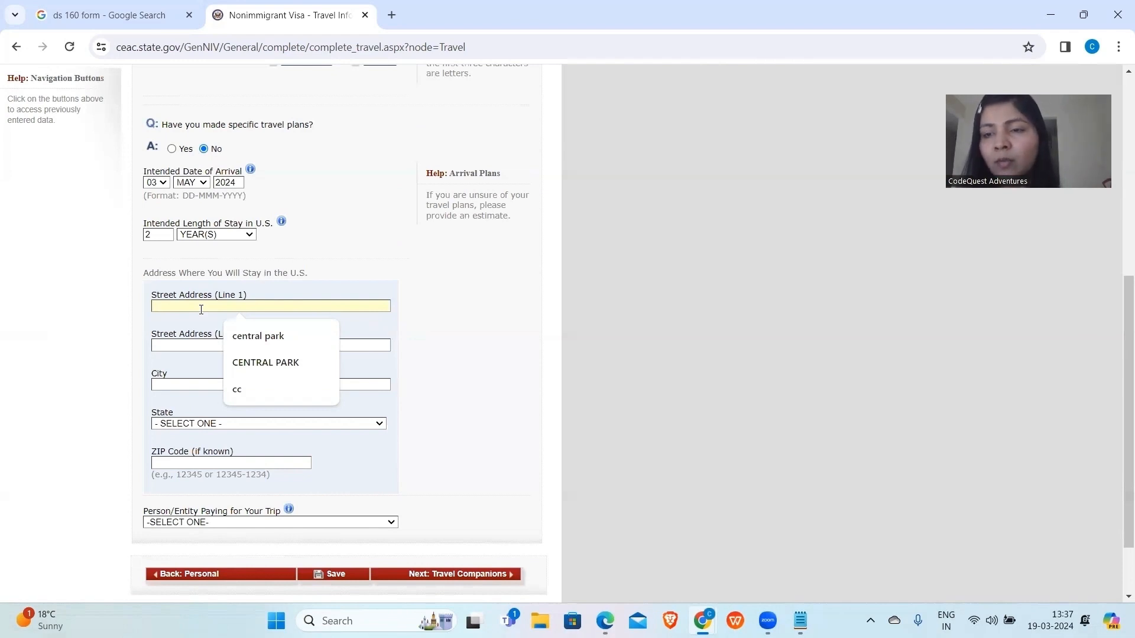
{"action": "left_click", "coordinate": [260, 336]}
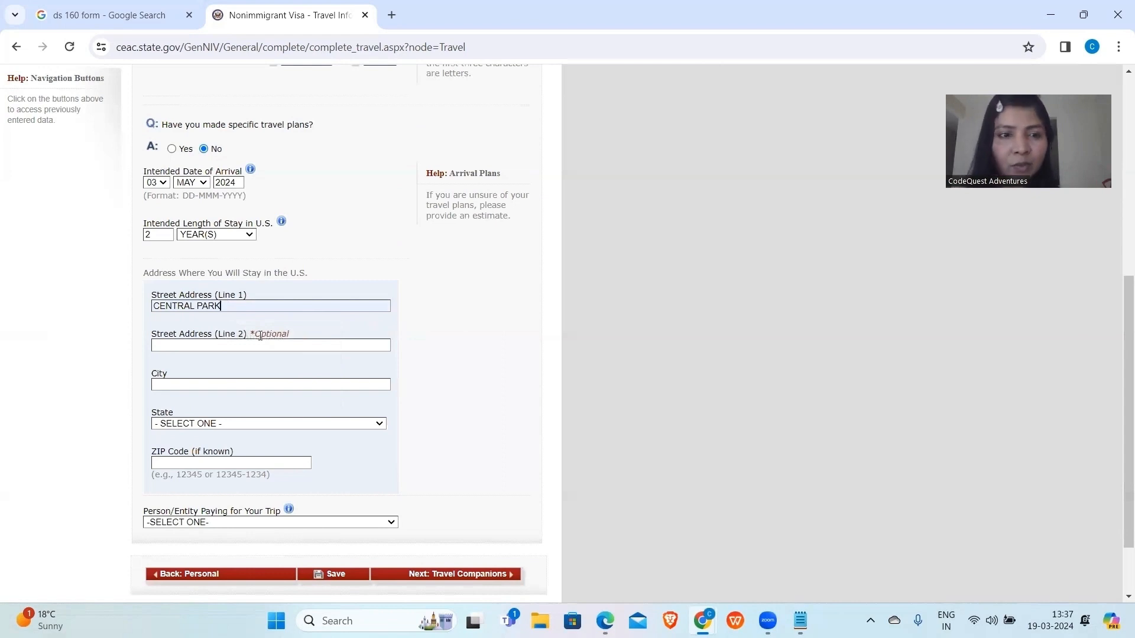
{"action": "left_click", "coordinate": [188, 381]}
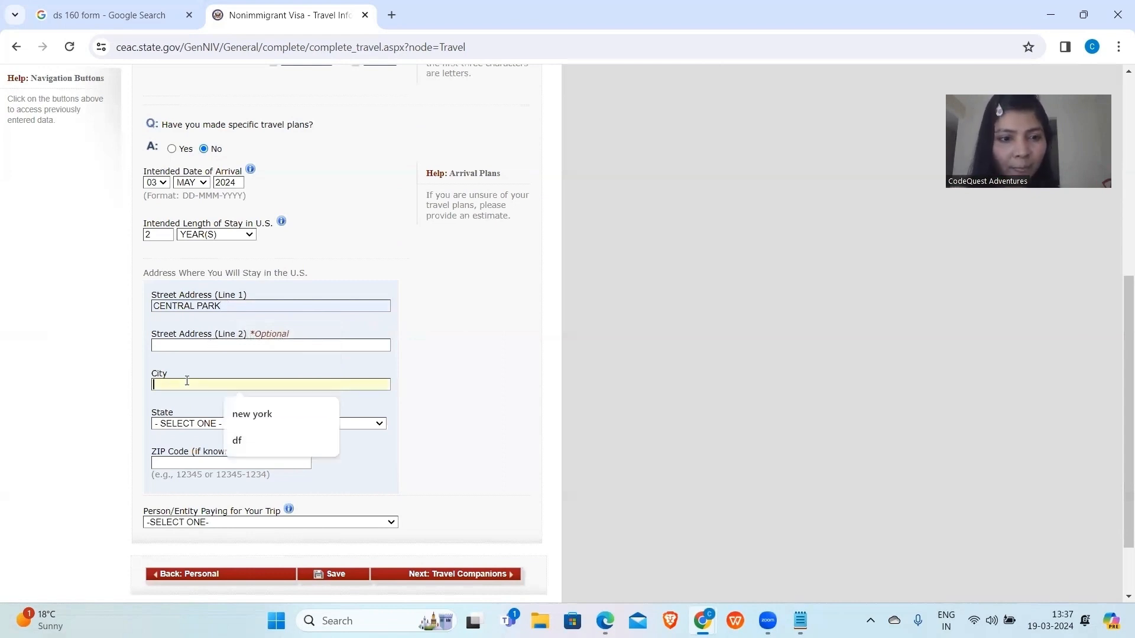
{"action": "type", "text": "NEW YORK"}
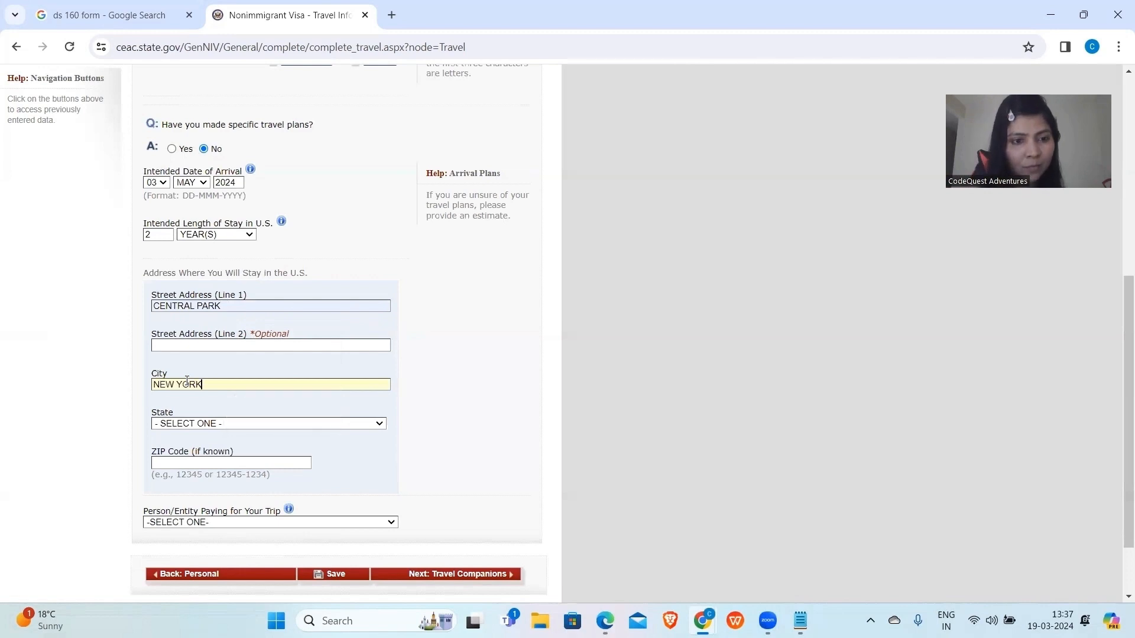
{"action": "left_click", "coordinate": [195, 423]}
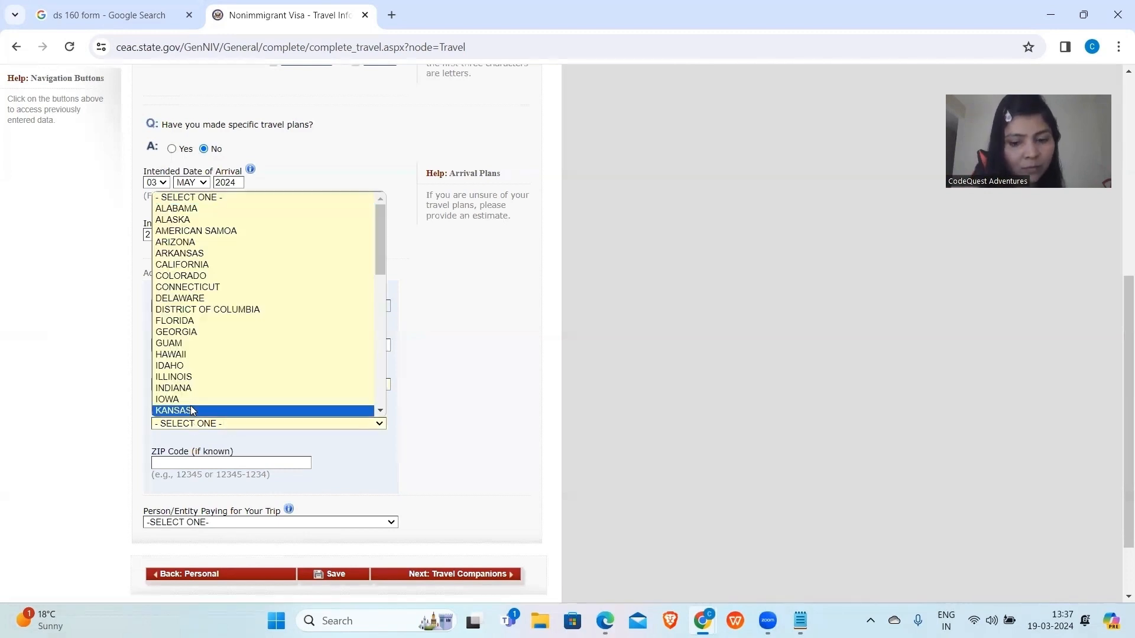
{"action": "key", "text": "i"}
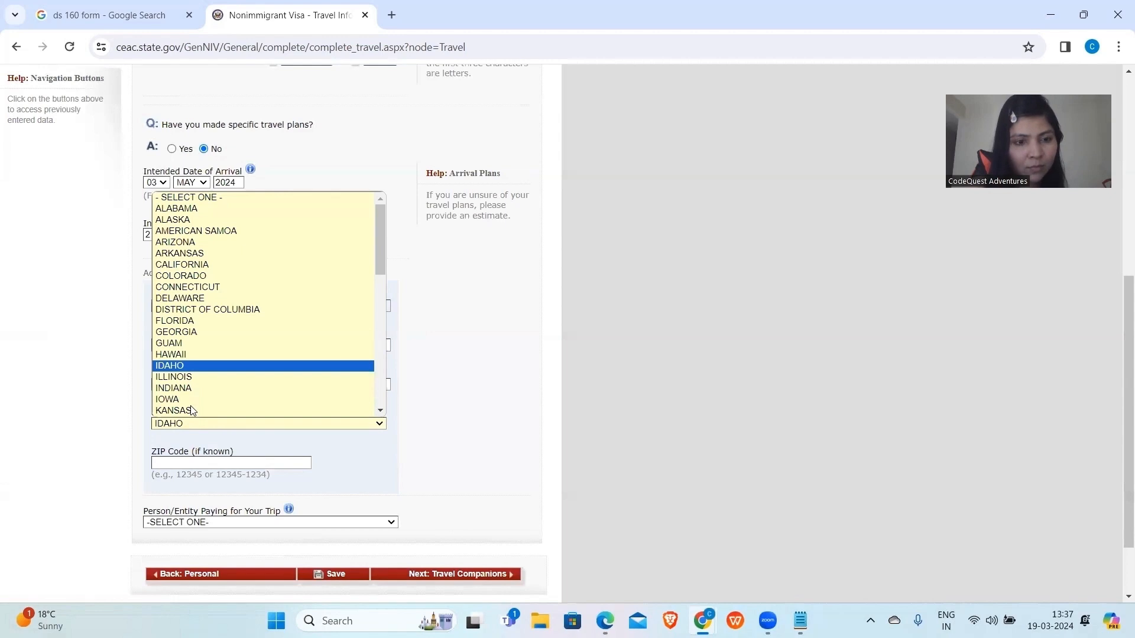
{"action": "scroll", "coordinate": [192, 410], "scroll_direction": "down", "scroll_amount": 4}
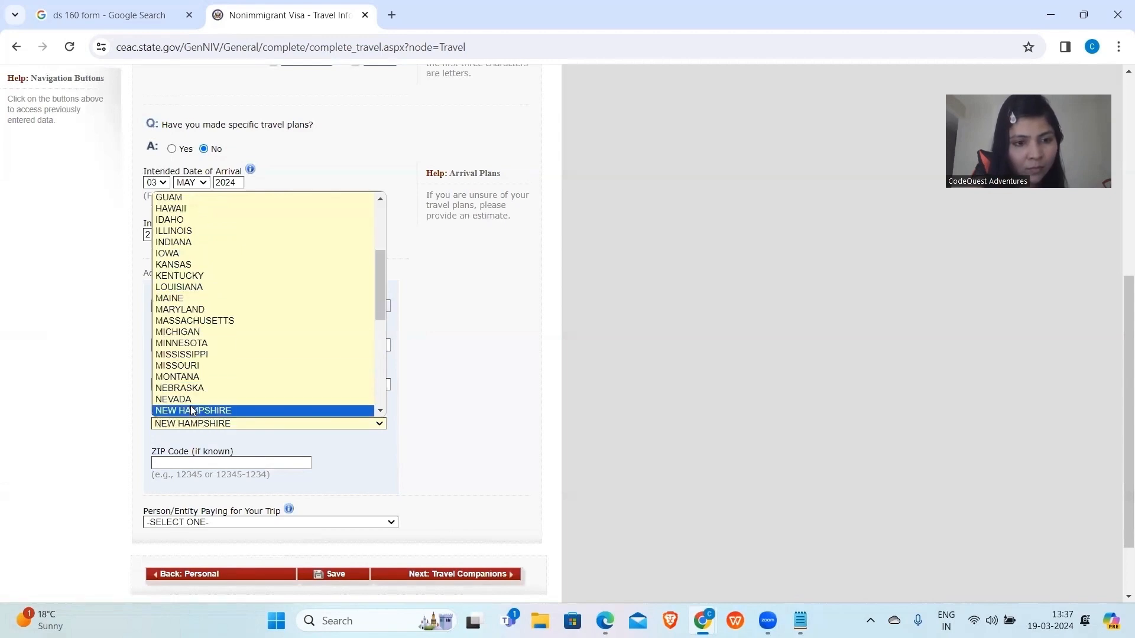
{"action": "scroll", "coordinate": [192, 410], "scroll_direction": "down", "scroll_amount": 2}
{"action": "left_click", "coordinate": [190, 381]}
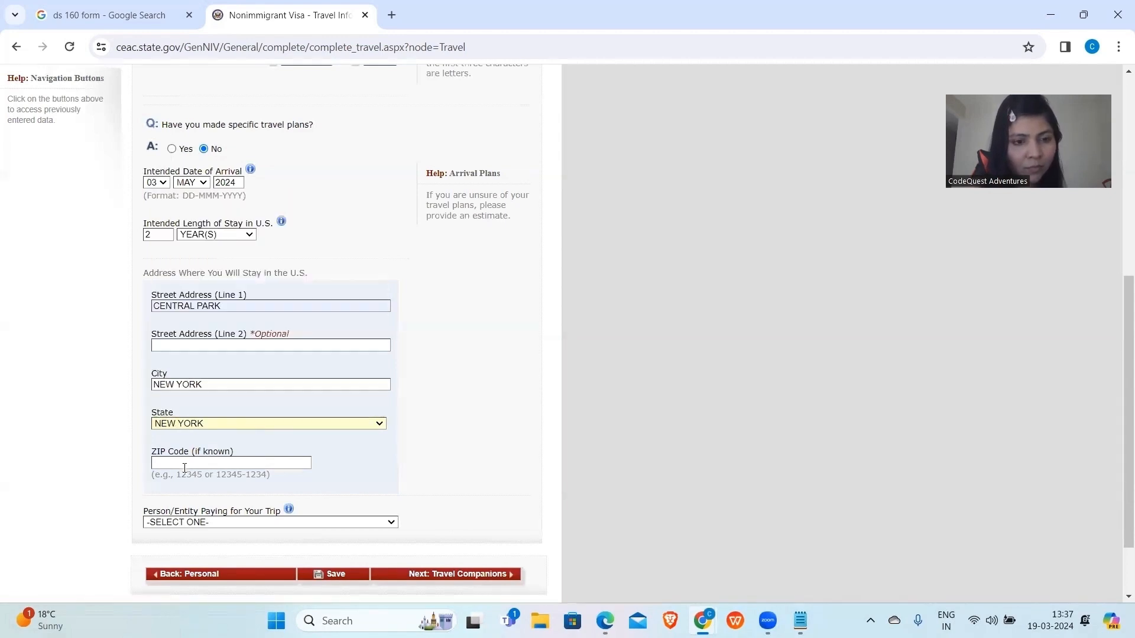
Choose SELF as the person paying for the trip.
{"action": "scroll", "coordinate": [184, 468], "scroll_direction": "down", "scroll_amount": 1}
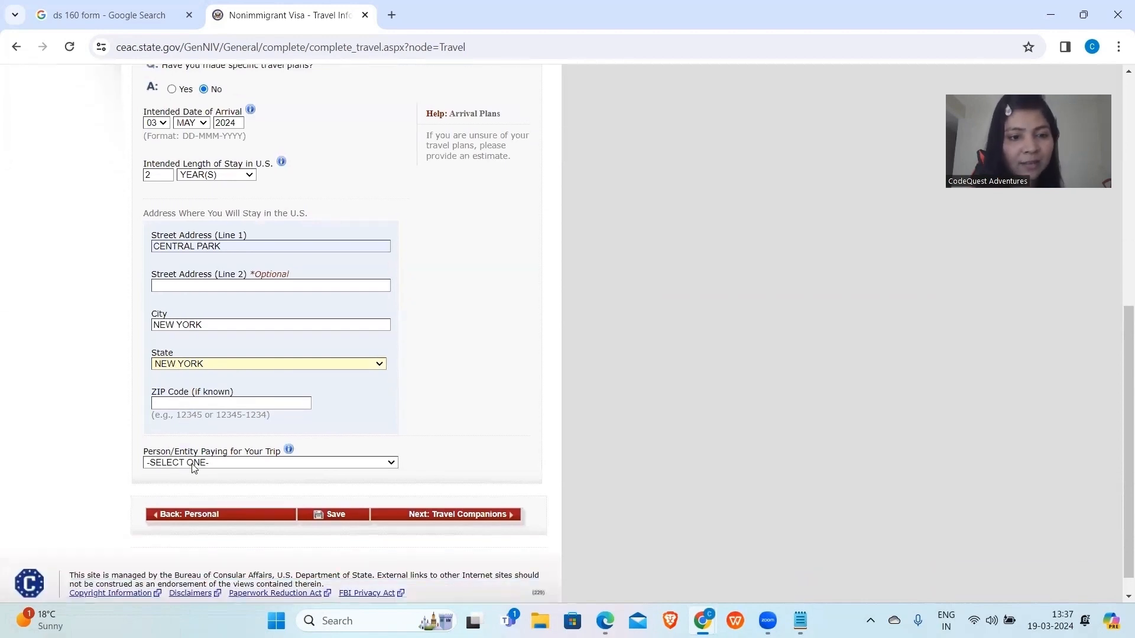
{"action": "left_click", "coordinate": [192, 462]}
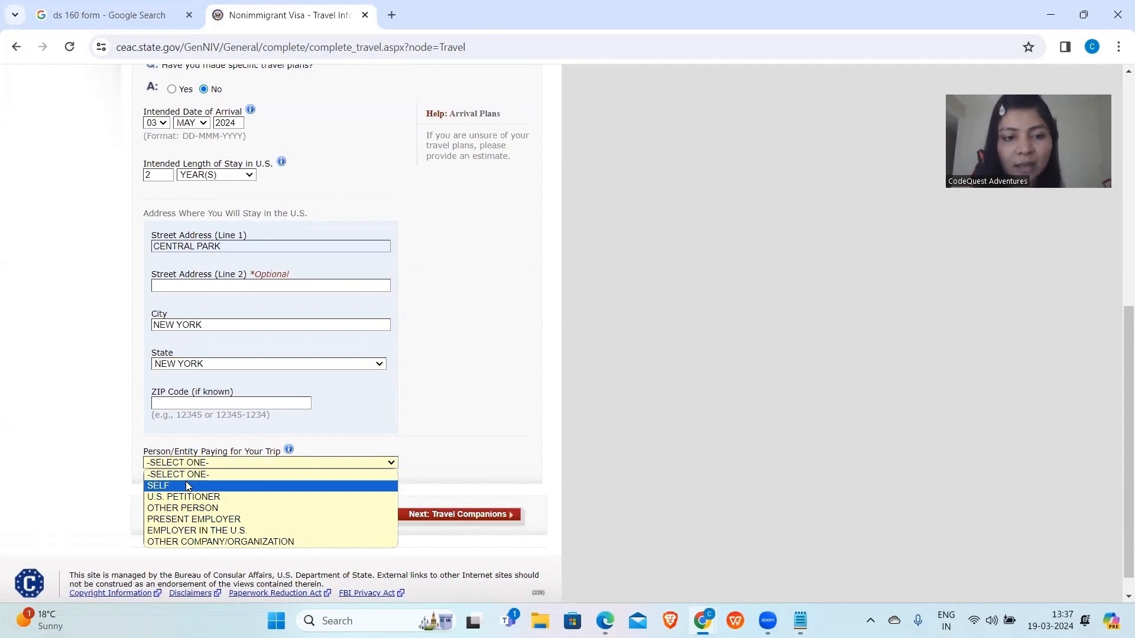
{"action": "left_click", "coordinate": [187, 486]}
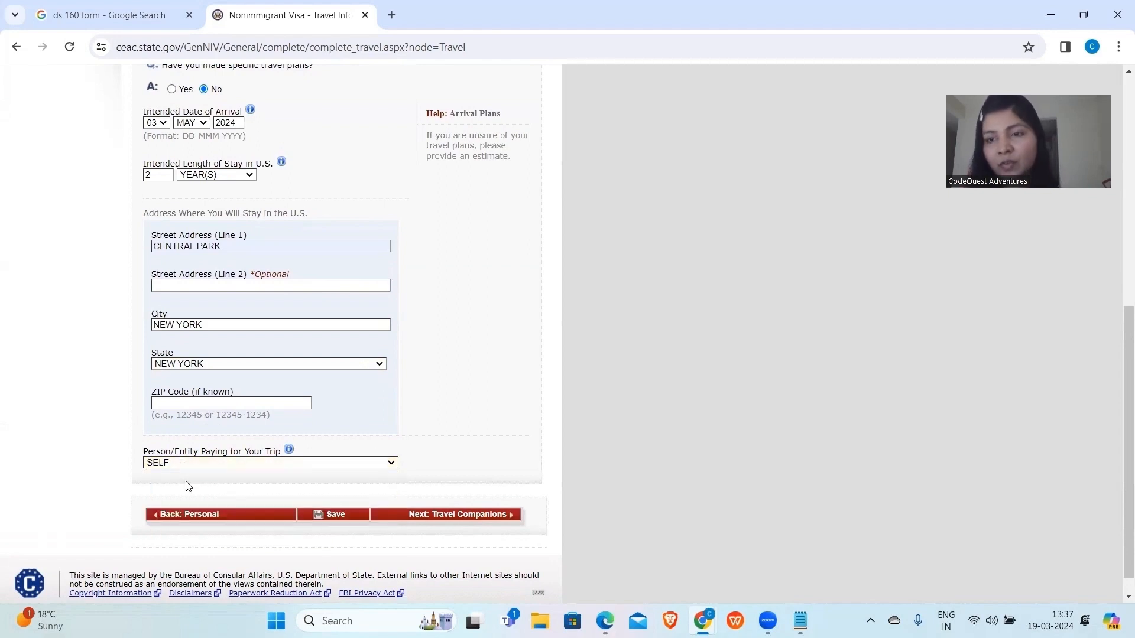
Save the Travel Information page and continue the application.
{"action": "left_click", "coordinate": [335, 517]}
{"action": "scroll", "coordinate": [332, 517], "scroll_direction": "down", "scroll_amount": 2}
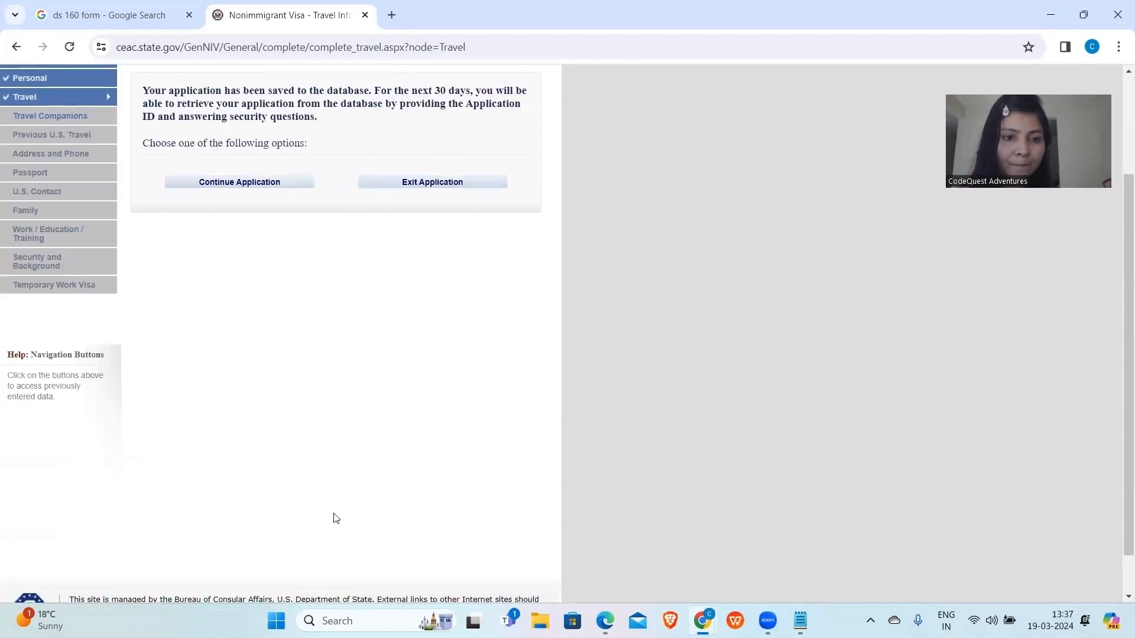
{"action": "left_click", "coordinate": [225, 183]}
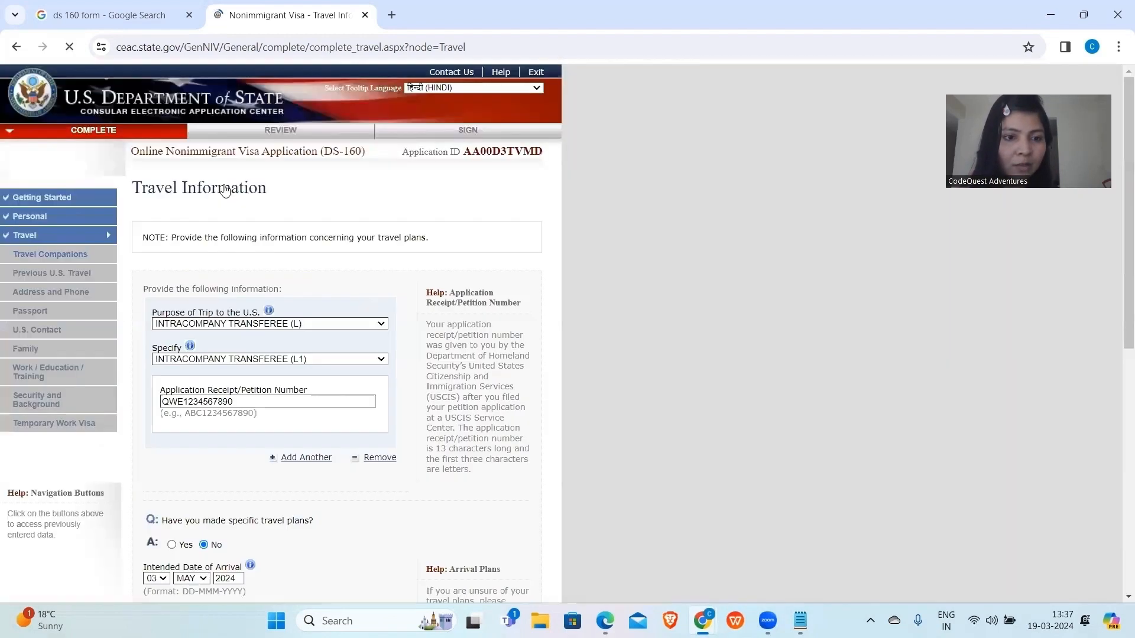
On the Travel Companions page, answer No to other persons traveling and save.
{"action": "scroll", "coordinate": [225, 218], "scroll_direction": "down", "scroll_amount": 10}
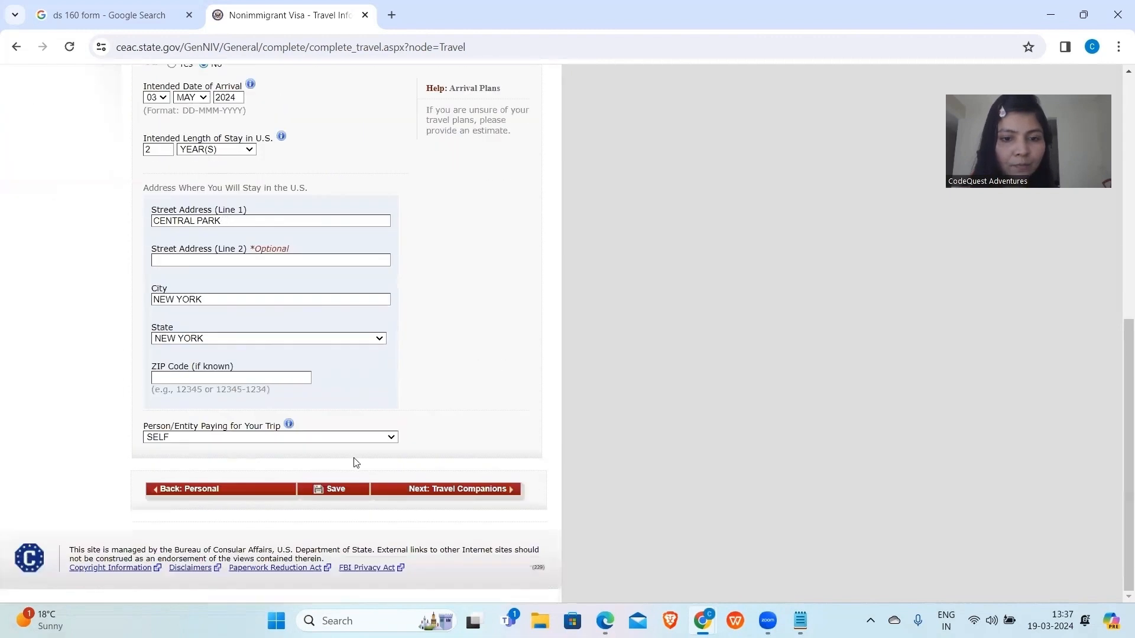
{"action": "left_click", "coordinate": [420, 491]}
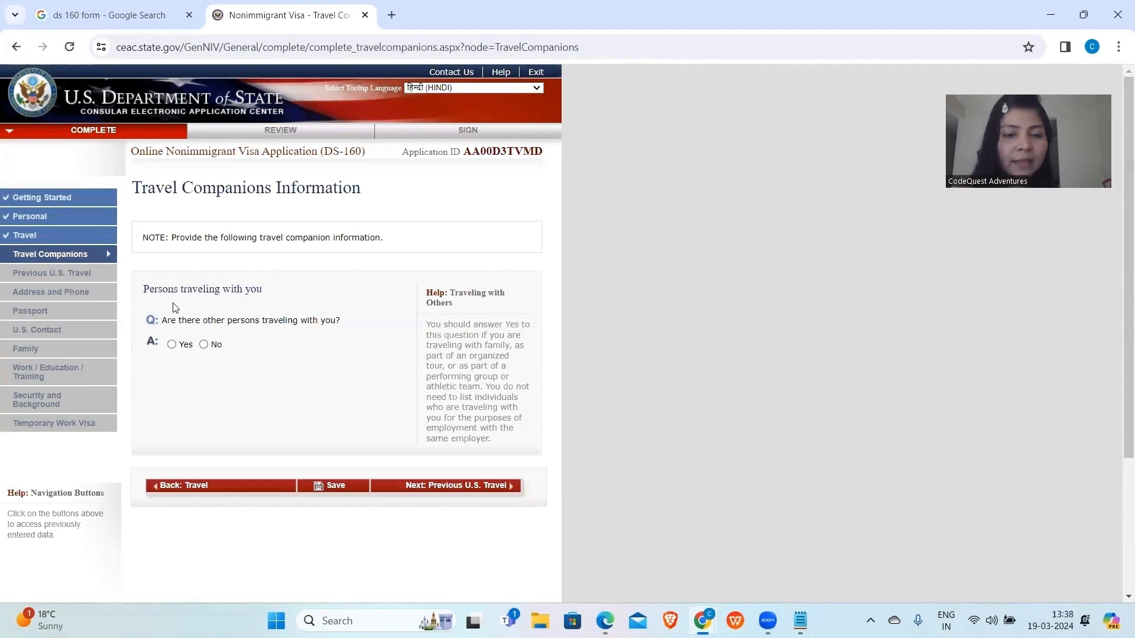
{"action": "left_click", "coordinate": [204, 345]}
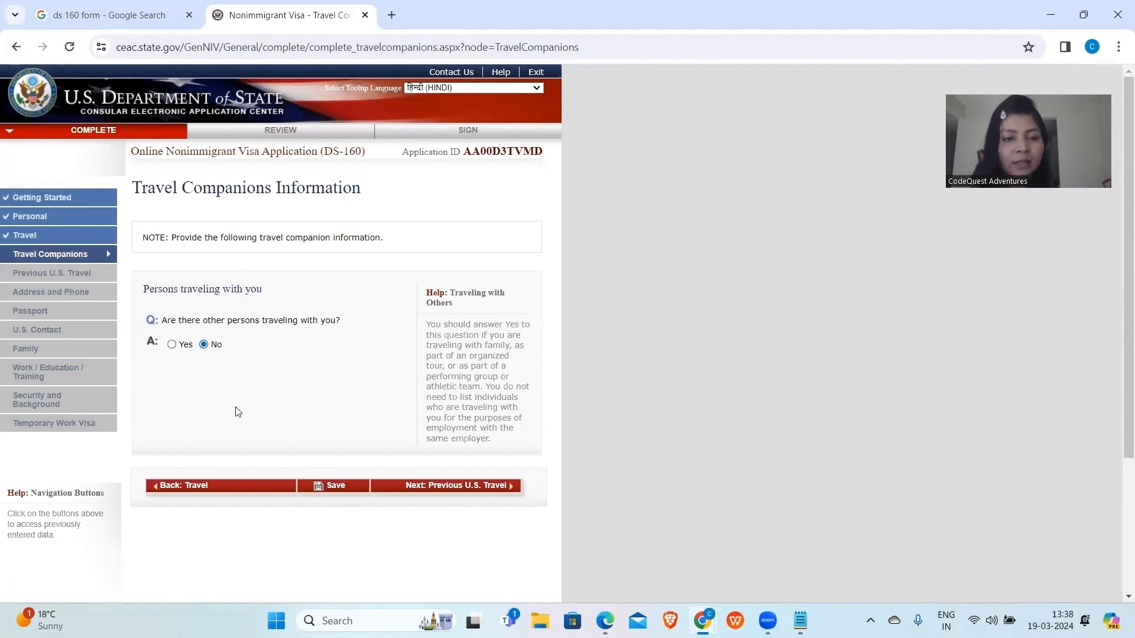
{"action": "left_click", "coordinate": [329, 488]}
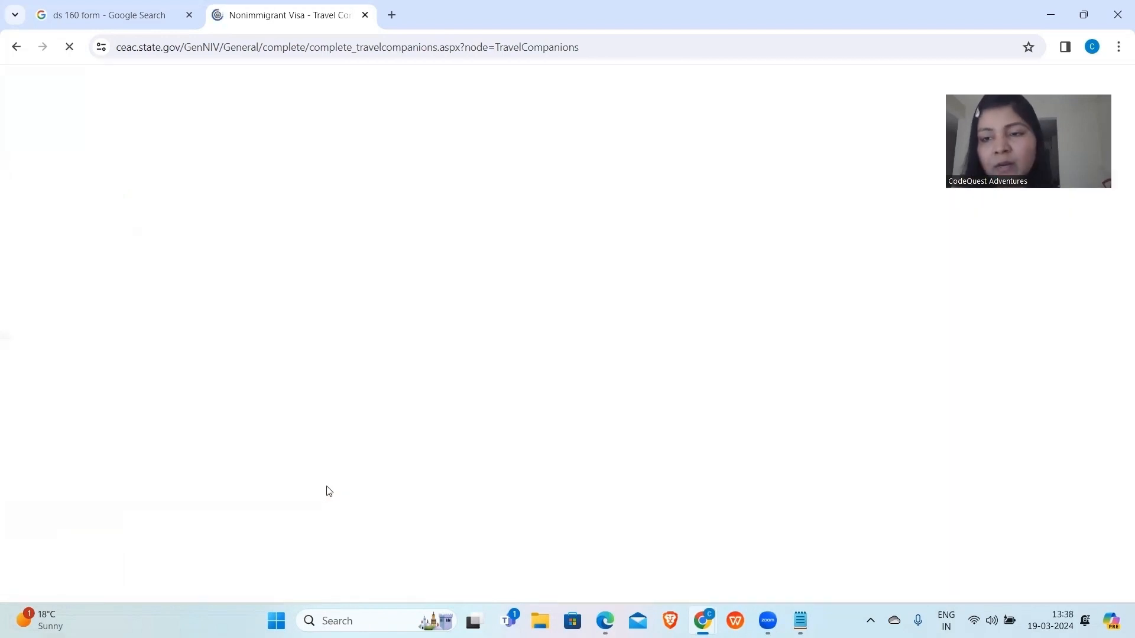
Continue the application and advance to the Previous U.S. Travel page.
{"action": "left_click", "coordinate": [253, 320]}
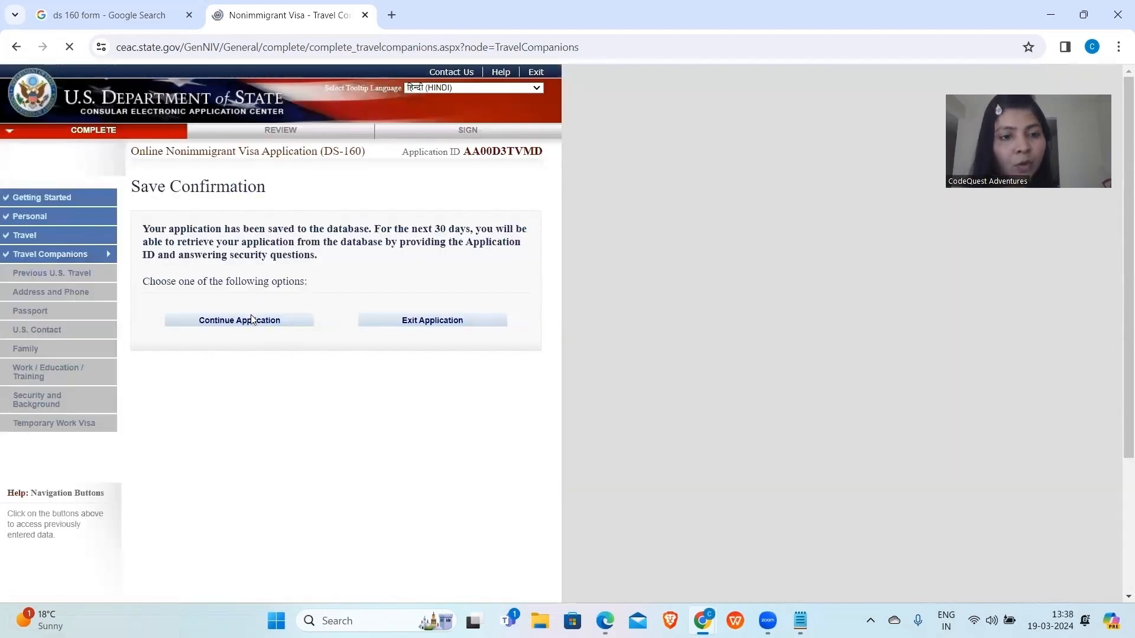
{"action": "left_click", "coordinate": [429, 487]}
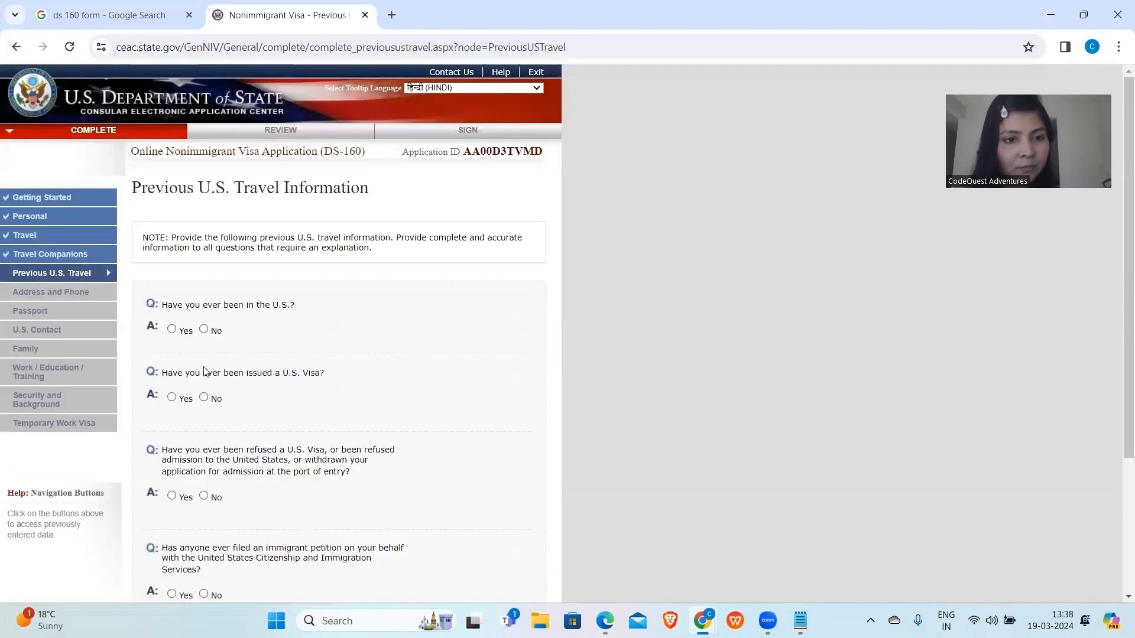
{"action": "scroll", "coordinate": [189, 272], "scroll_direction": "down", "scroll_amount": 1}
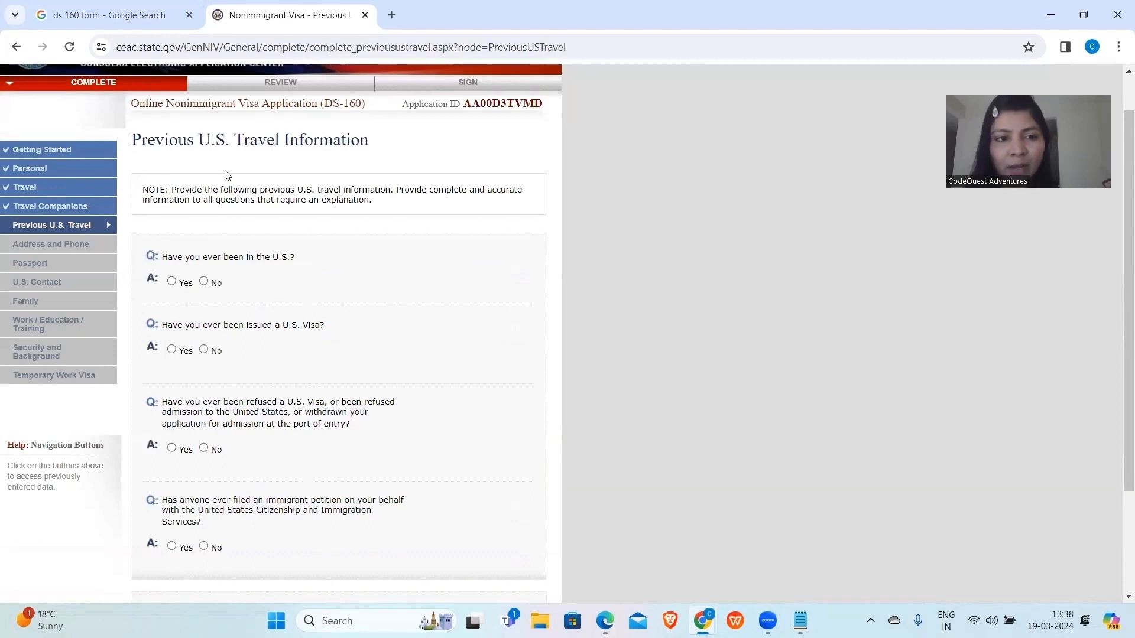
Answer No to prior U.S. visits, visas, refusals and immigrant petitions, then go to Address and Phone.
{"action": "left_click", "coordinate": [204, 281]}
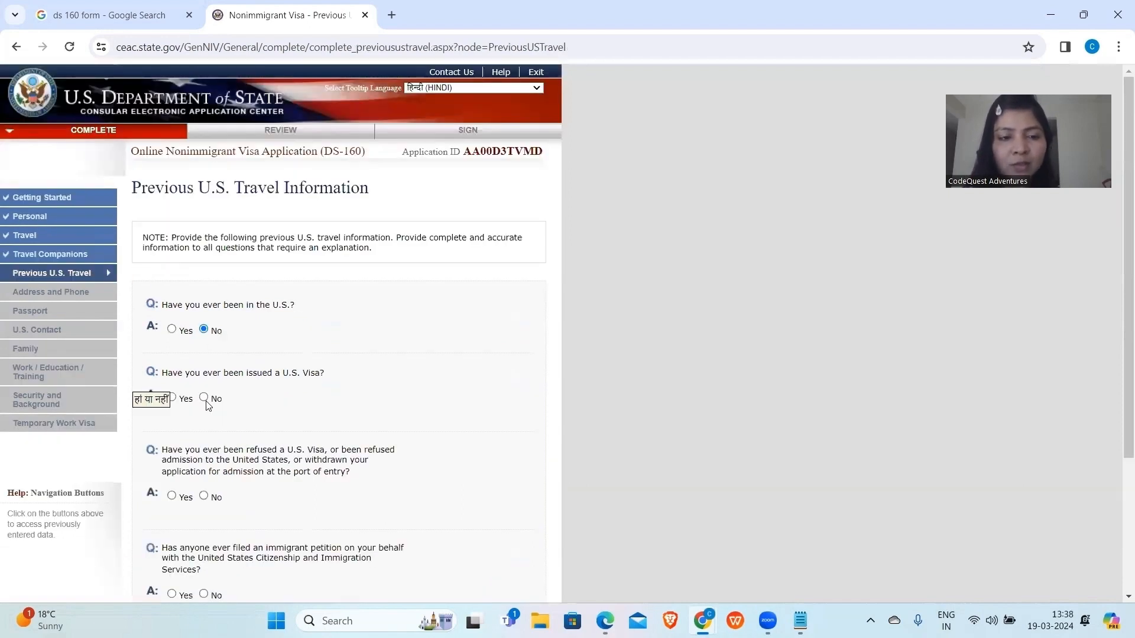
{"action": "left_click", "coordinate": [204, 397]}
{"action": "scroll", "coordinate": [207, 405], "scroll_direction": "down", "scroll_amount": 3}
{"action": "left_click", "coordinate": [203, 314]}
{"action": "left_click", "coordinate": [204, 416]}
{"action": "left_click", "coordinate": [430, 471]}
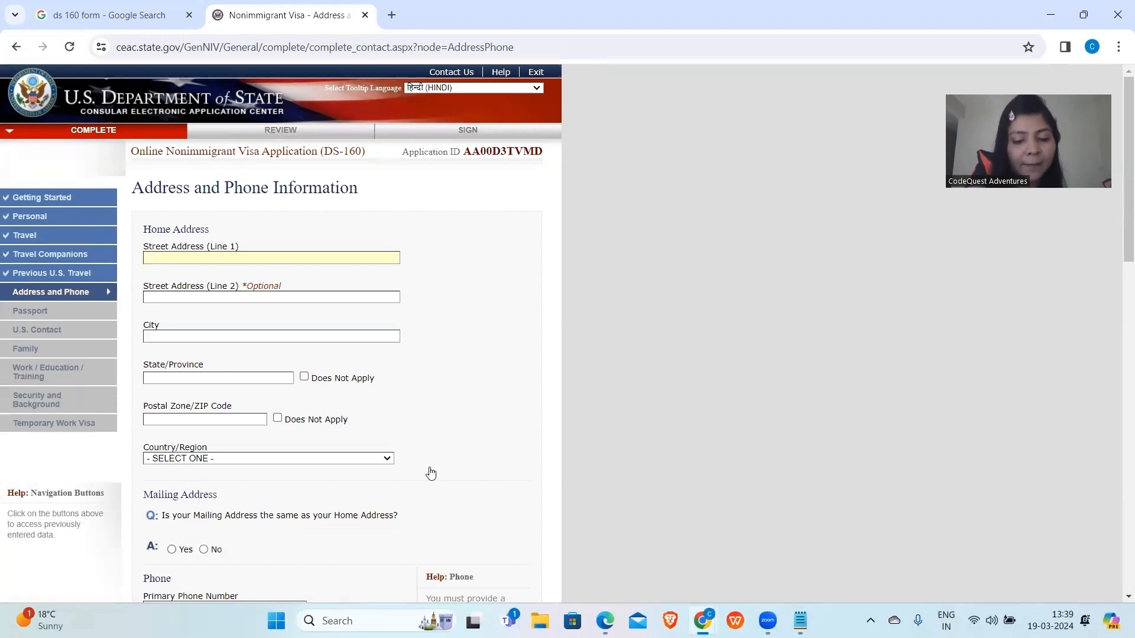
Enter the home street address, city DELHI and country INDIA, with state and postal code not applicable.
{"action": "type", "text": "FRIENDS COLONY"}
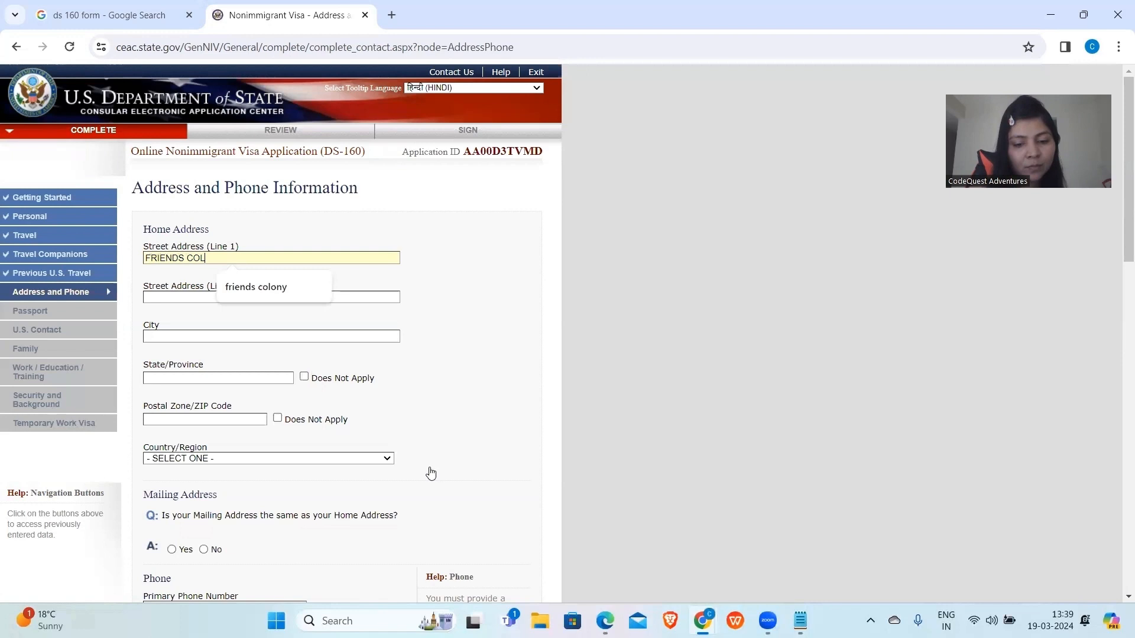
{"action": "left_click", "coordinate": [308, 337]}
{"action": "type", "text": "DELHI"}
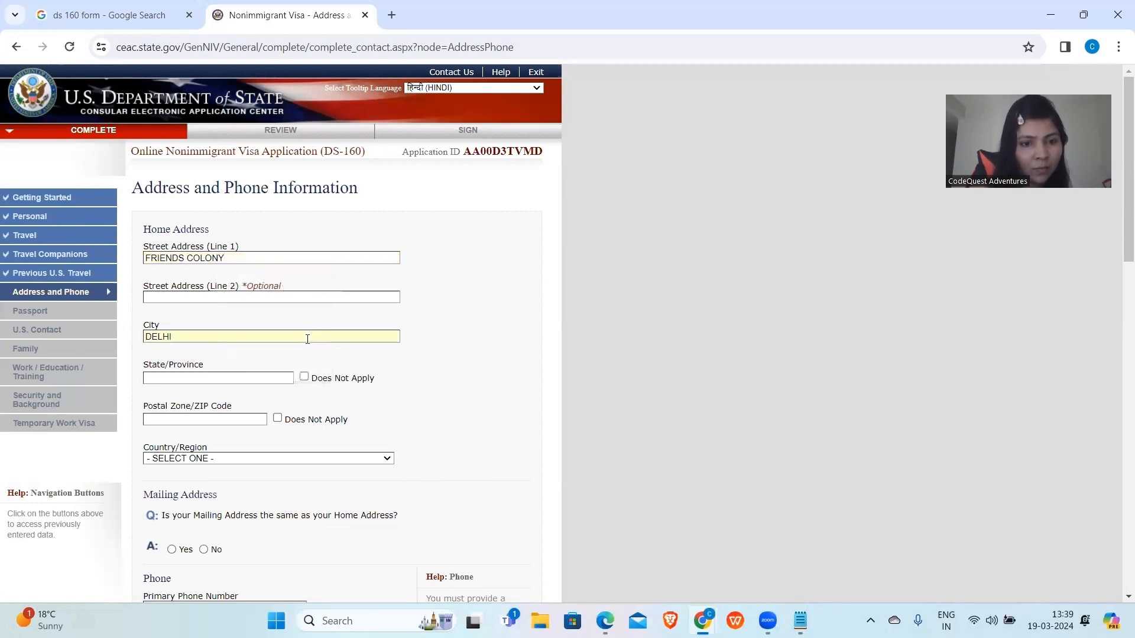
{"action": "left_click", "coordinate": [304, 377]}
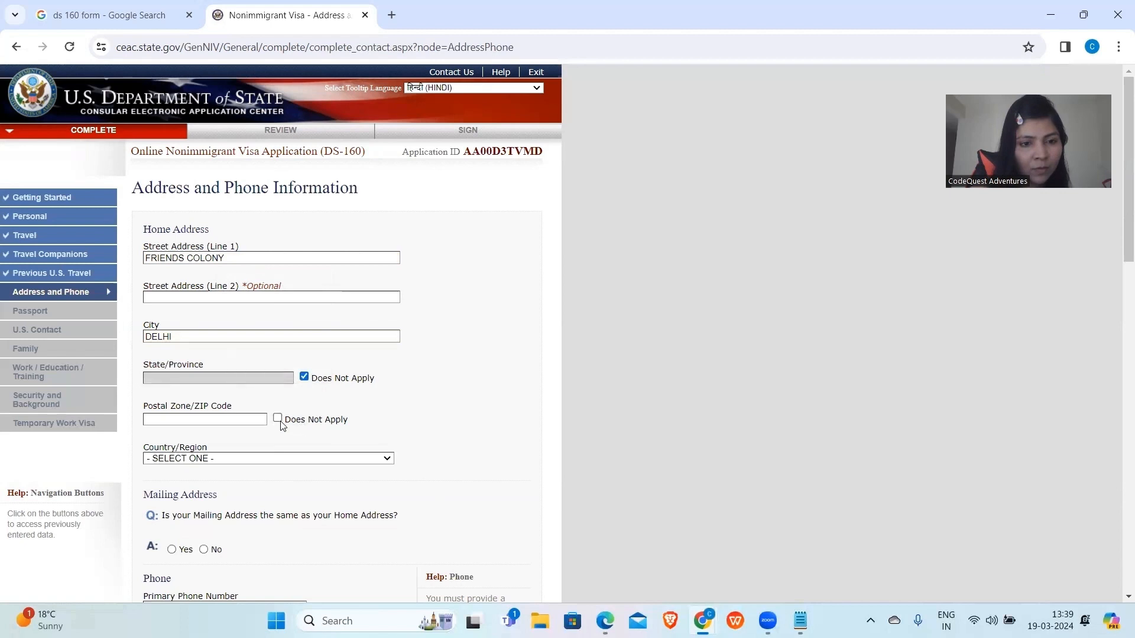
{"action": "left_click", "coordinate": [278, 419]}
{"action": "scroll", "coordinate": [279, 422], "scroll_direction": "down", "scroll_amount": 2}
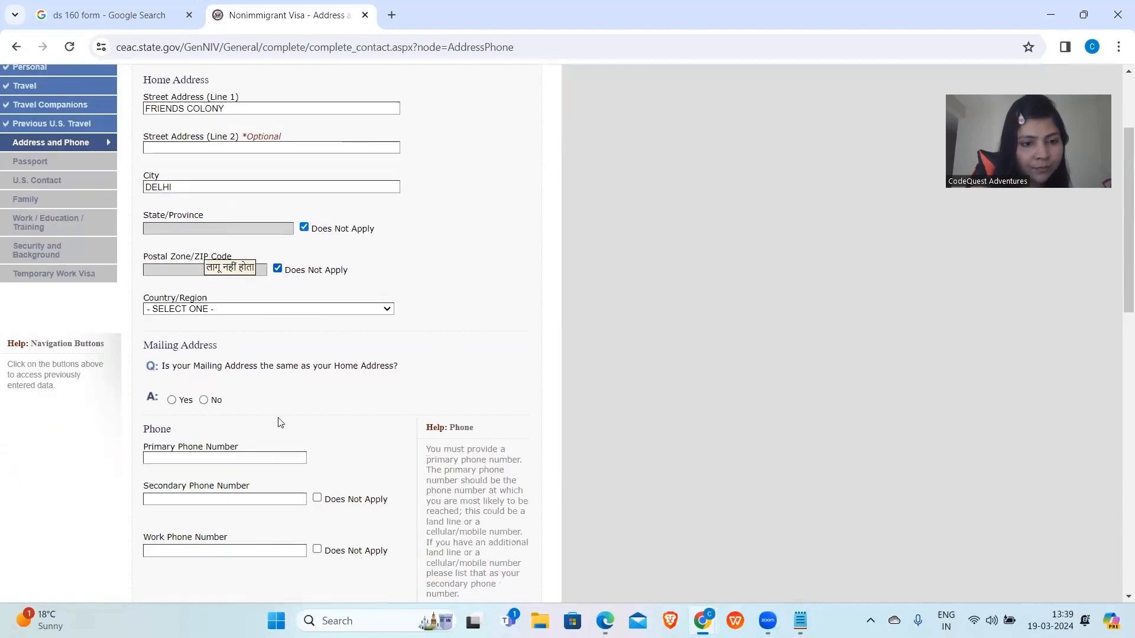
{"action": "left_click", "coordinate": [227, 309]}
{"action": "type", "text": "india"}
{"action": "key", "text": "Return"}
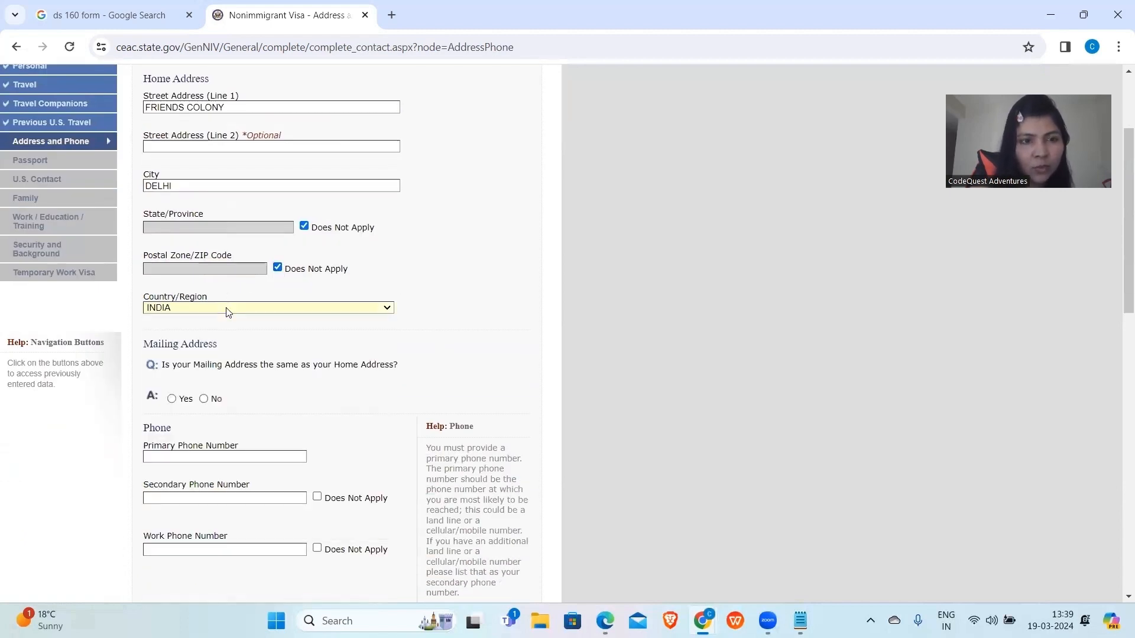
{"action": "scroll", "coordinate": [228, 312], "scroll_direction": "down", "scroll_amount": 1}
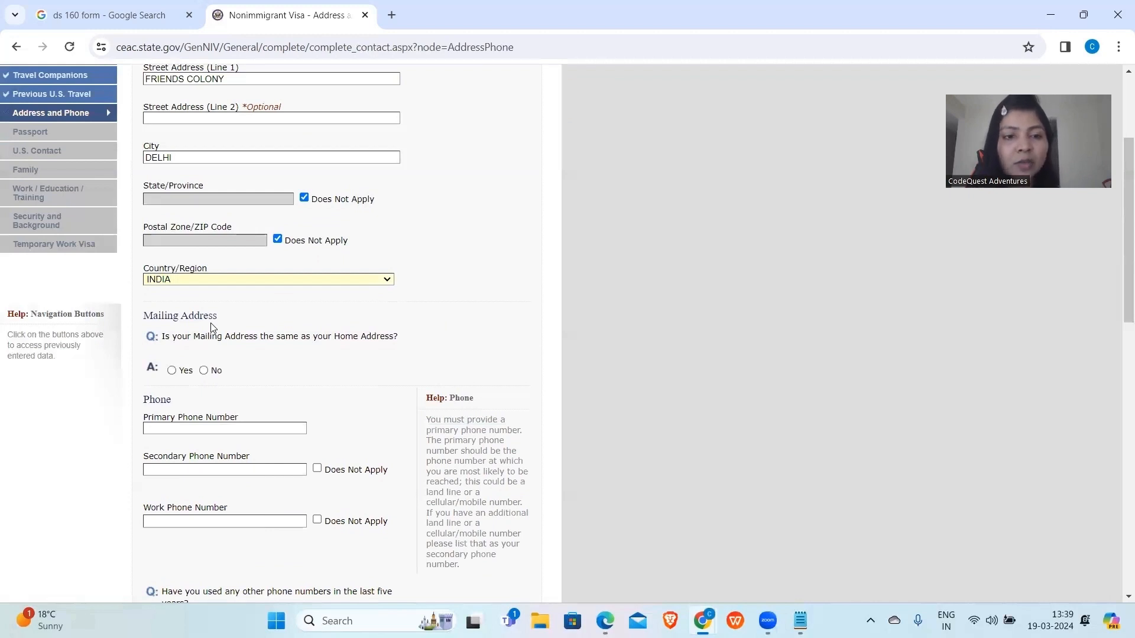
Mark the mailing address as the same, enter the primary phone, and set secondary and work phones to Does Not Apply.
{"action": "scroll", "coordinate": [212, 327], "scroll_direction": "up", "scroll_amount": 3}
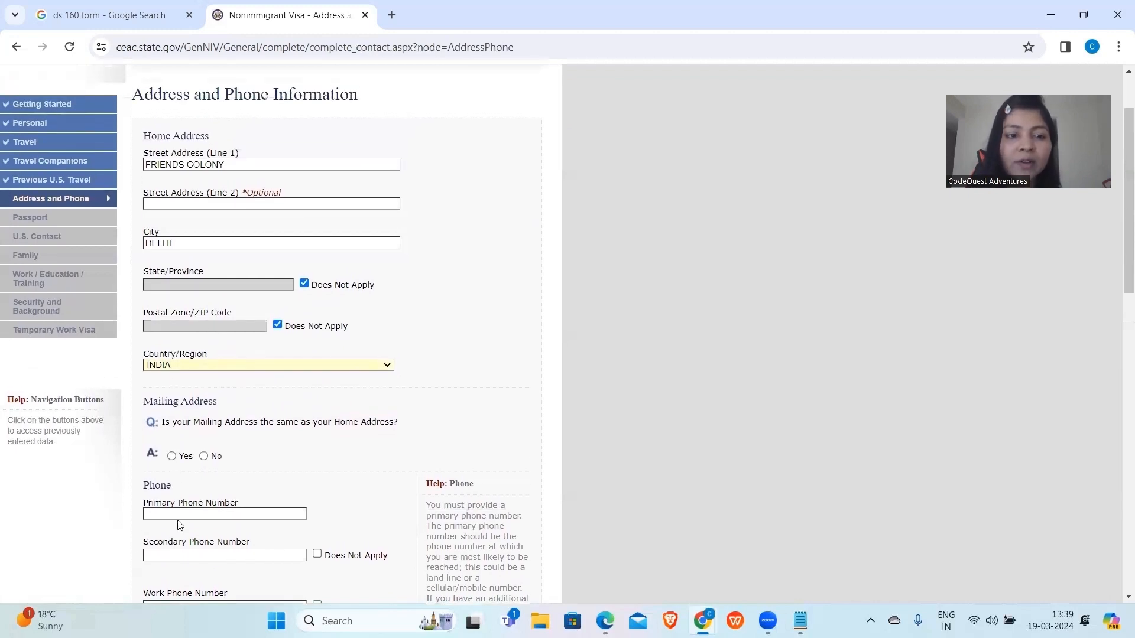
{"action": "left_click", "coordinate": [172, 457]}
{"action": "scroll", "coordinate": [237, 516], "scroll_direction": "down", "scroll_amount": 5}
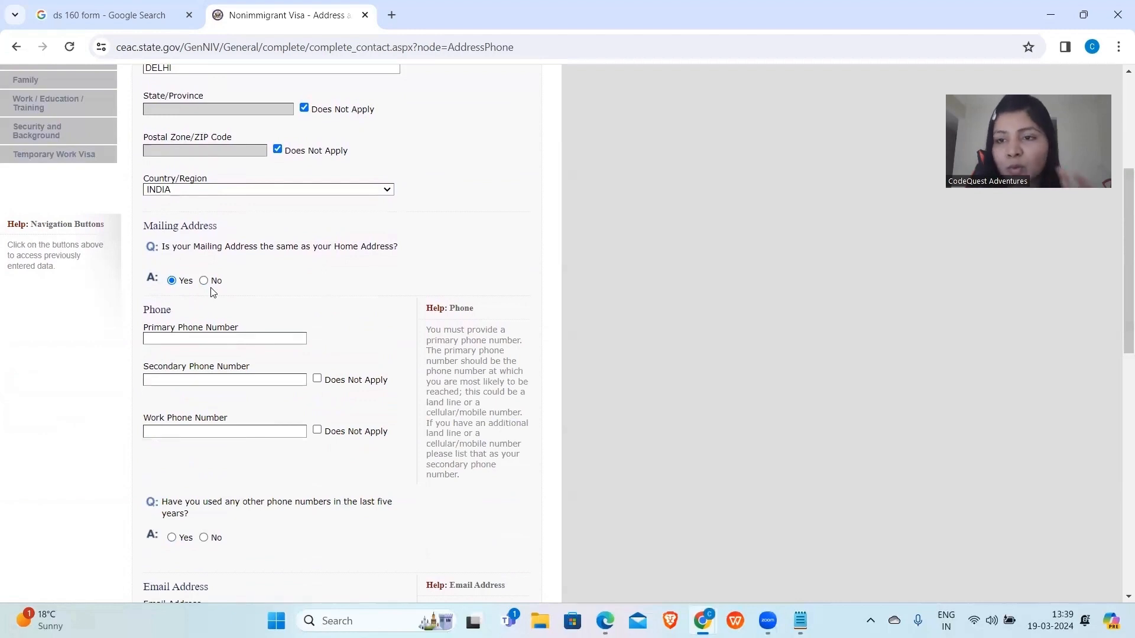
{"action": "left_click", "coordinate": [205, 338]}
{"action": "type", "text": "987"}
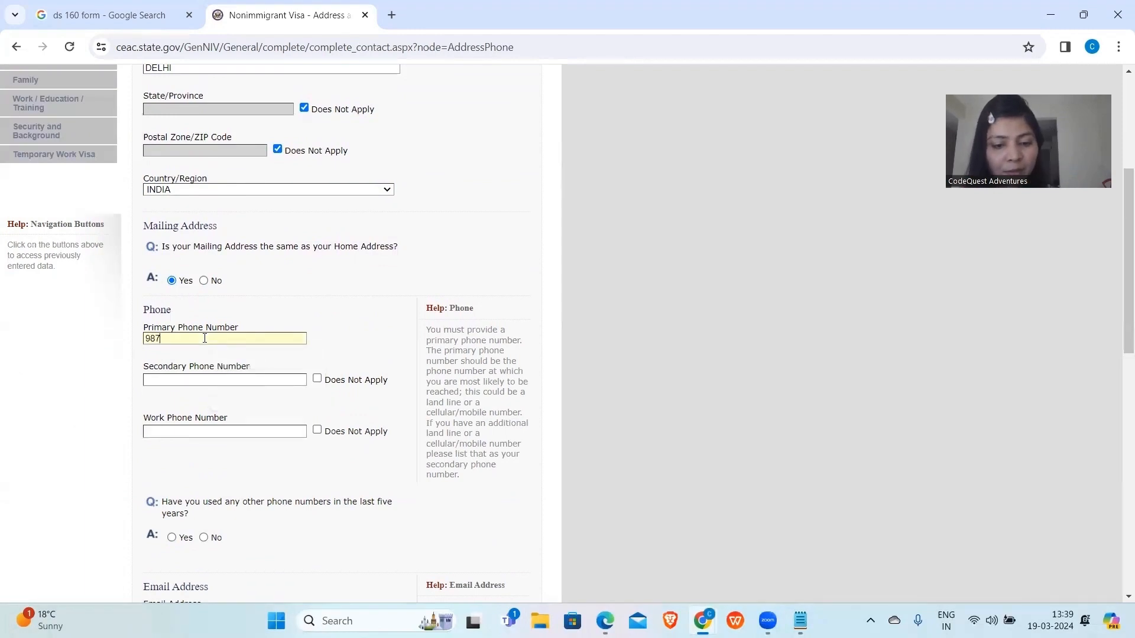
{"action": "type", "text": "6542345"}
{"action": "scroll", "coordinate": [205, 338], "scroll_direction": "down", "scroll_amount": 2}
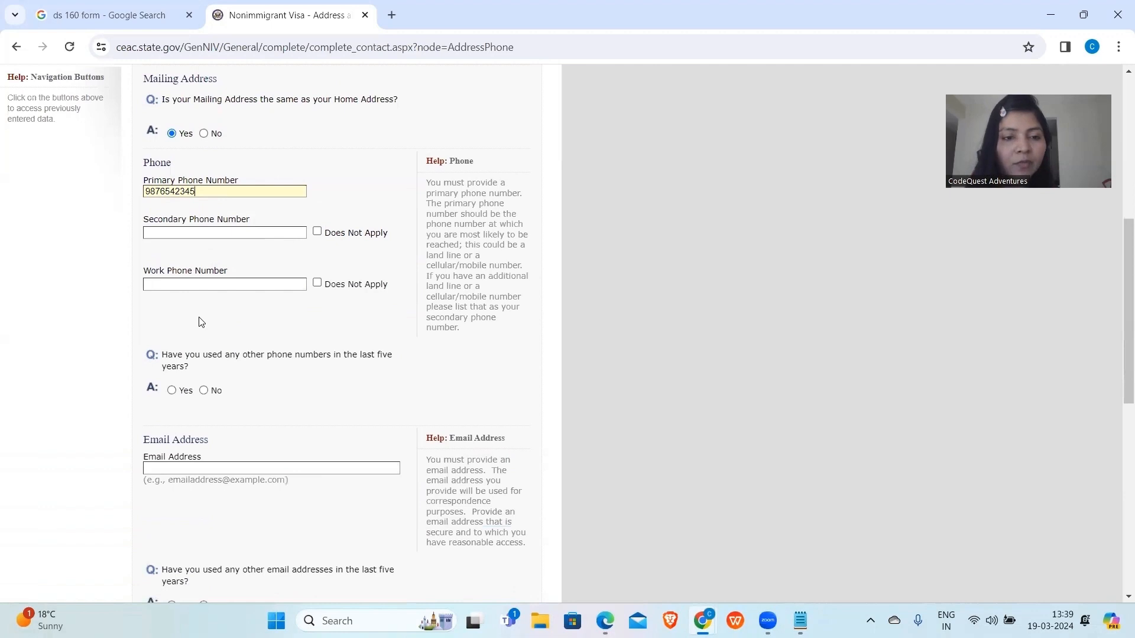
{"action": "left_click", "coordinate": [318, 233]}
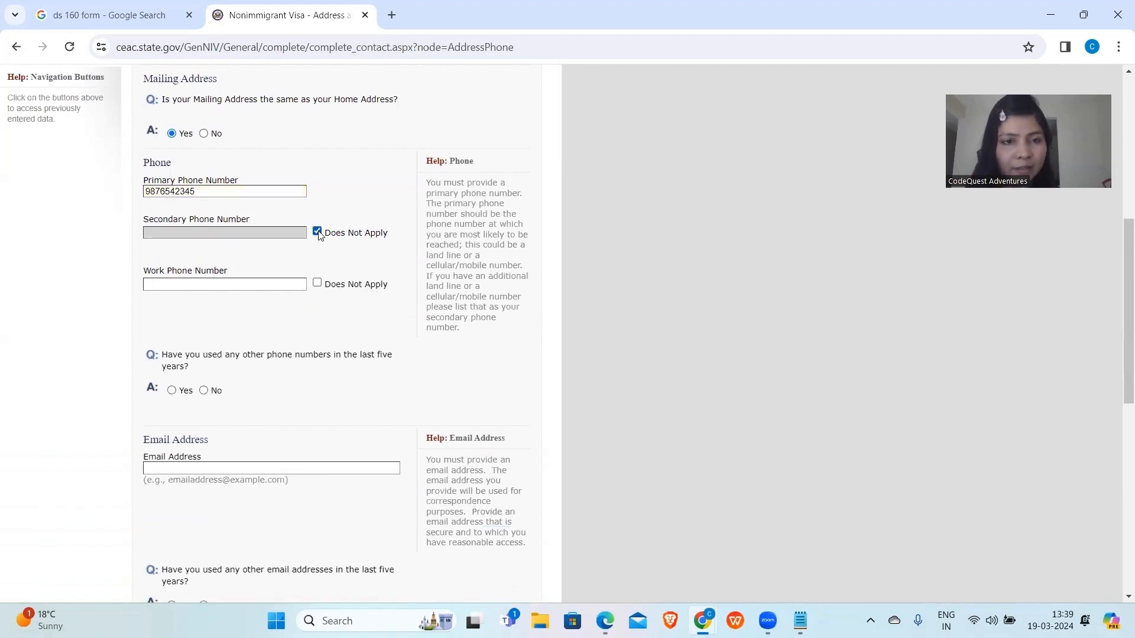
{"action": "left_click", "coordinate": [317, 283]}
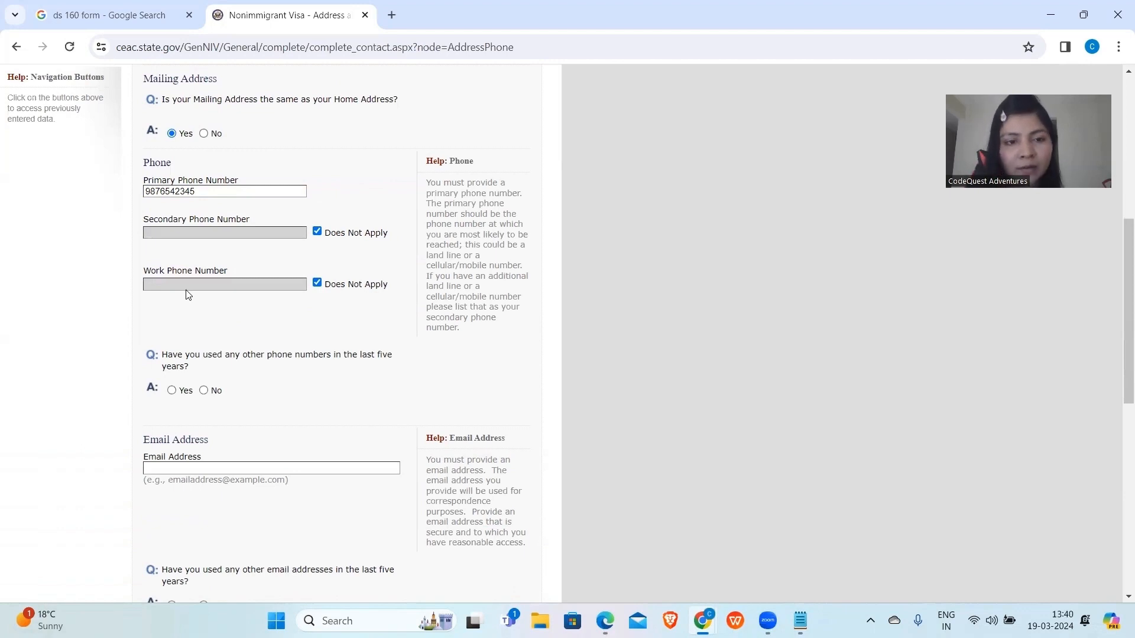
{"action": "scroll", "coordinate": [188, 294], "scroll_direction": "down", "scroll_amount": 3}
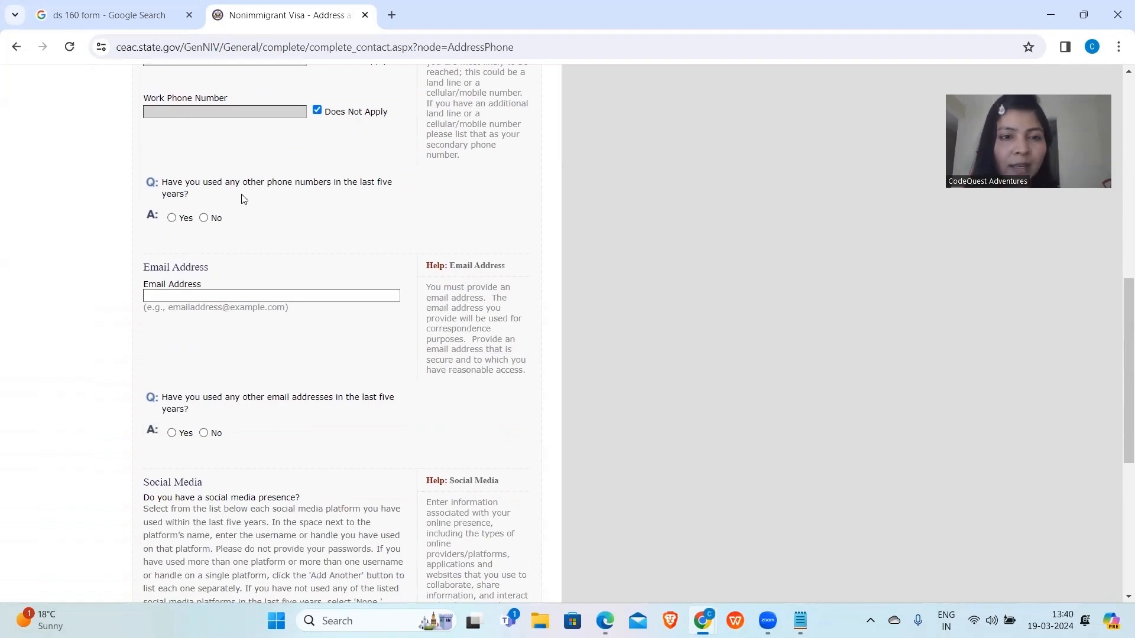
Answer No to other phone numbers, fill in the applicant's e-mail address, and answer No to other e-mails.
{"action": "left_click", "coordinate": [203, 218]}
{"action": "scroll", "coordinate": [204, 222], "scroll_direction": "up", "scroll_amount": 6}
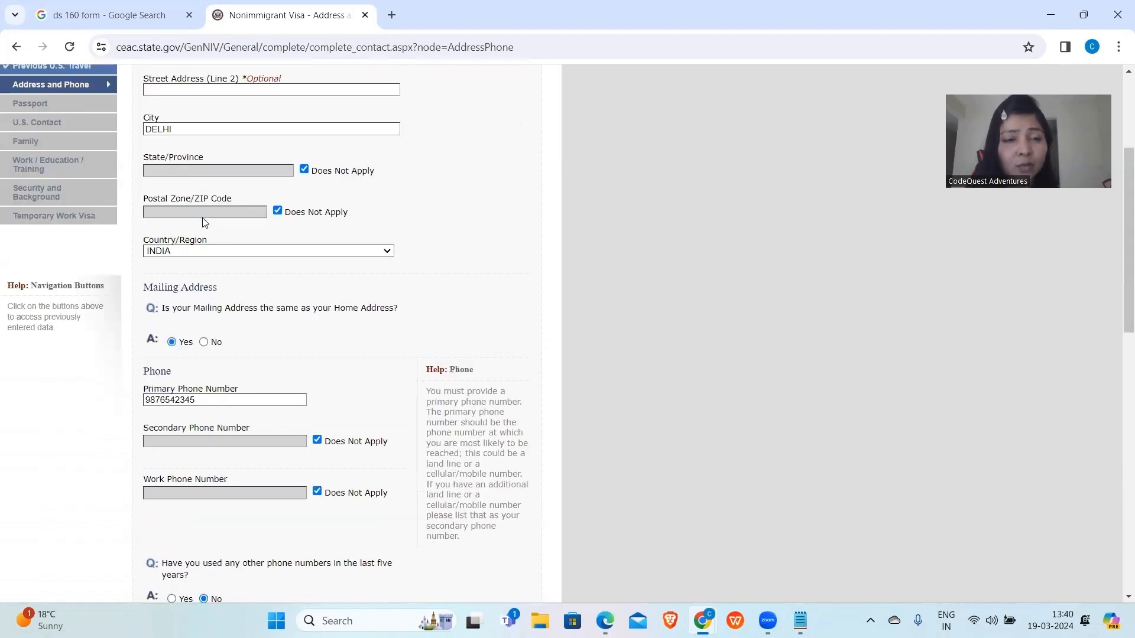
{"action": "scroll", "coordinate": [204, 222], "scroll_direction": "down", "scroll_amount": 5}
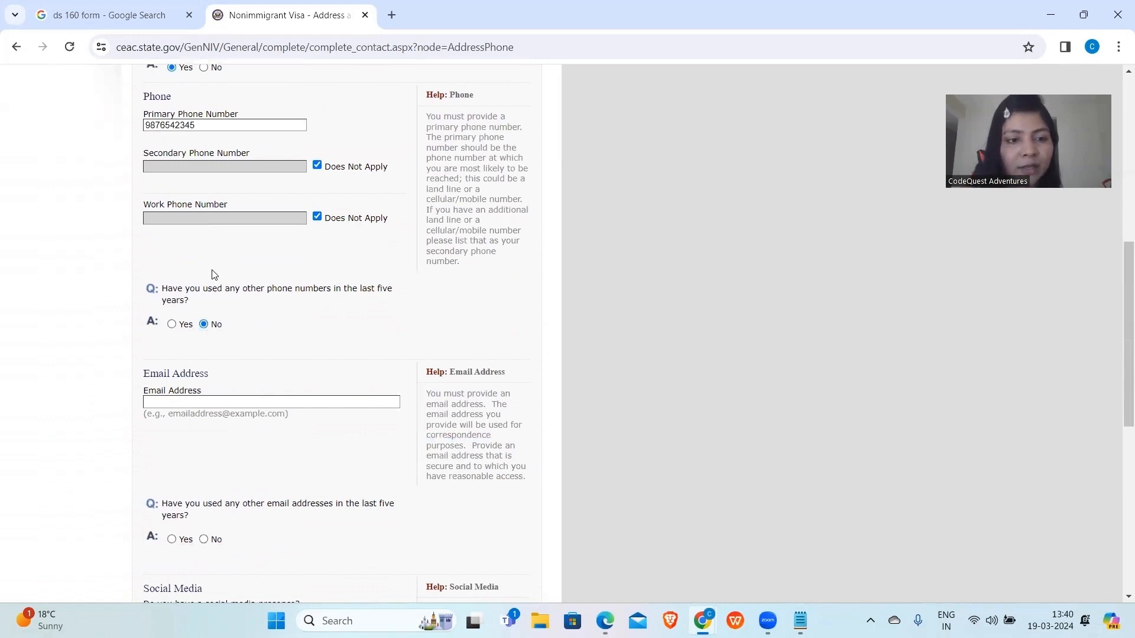
{"action": "left_click", "coordinate": [197, 403]}
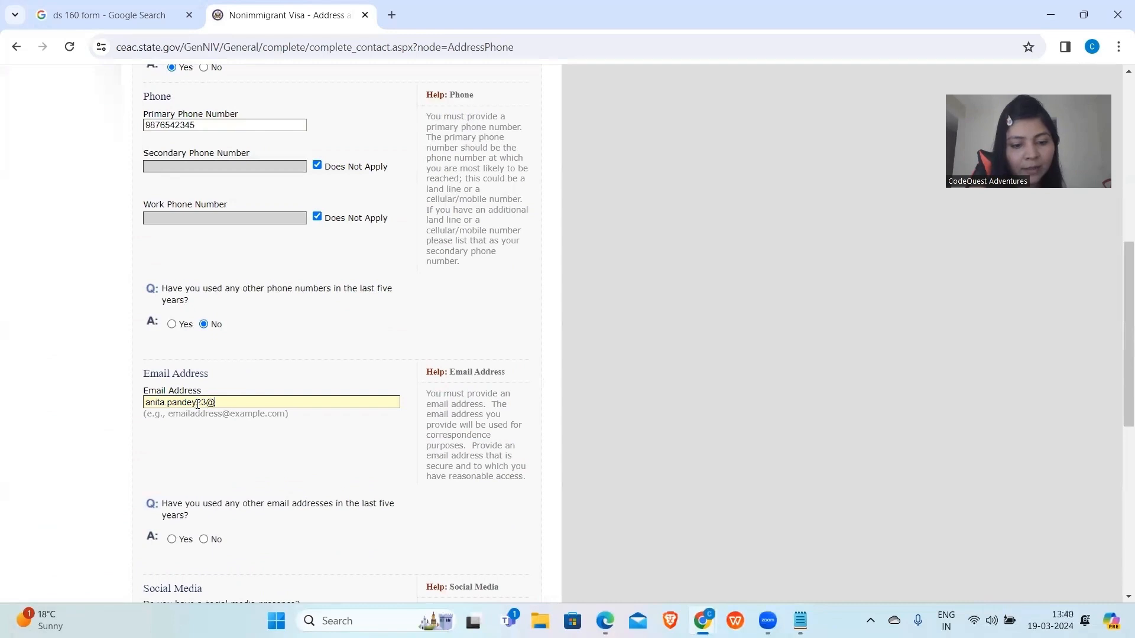
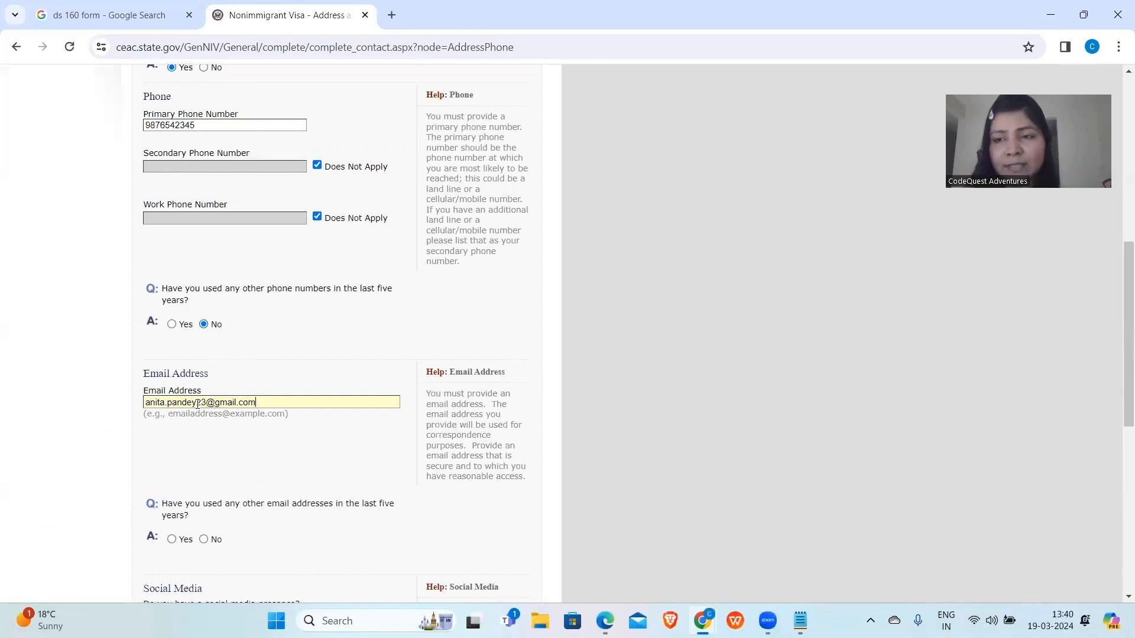
{"action": "scroll", "coordinate": [197, 405], "scroll_direction": "down", "scroll_amount": 2}
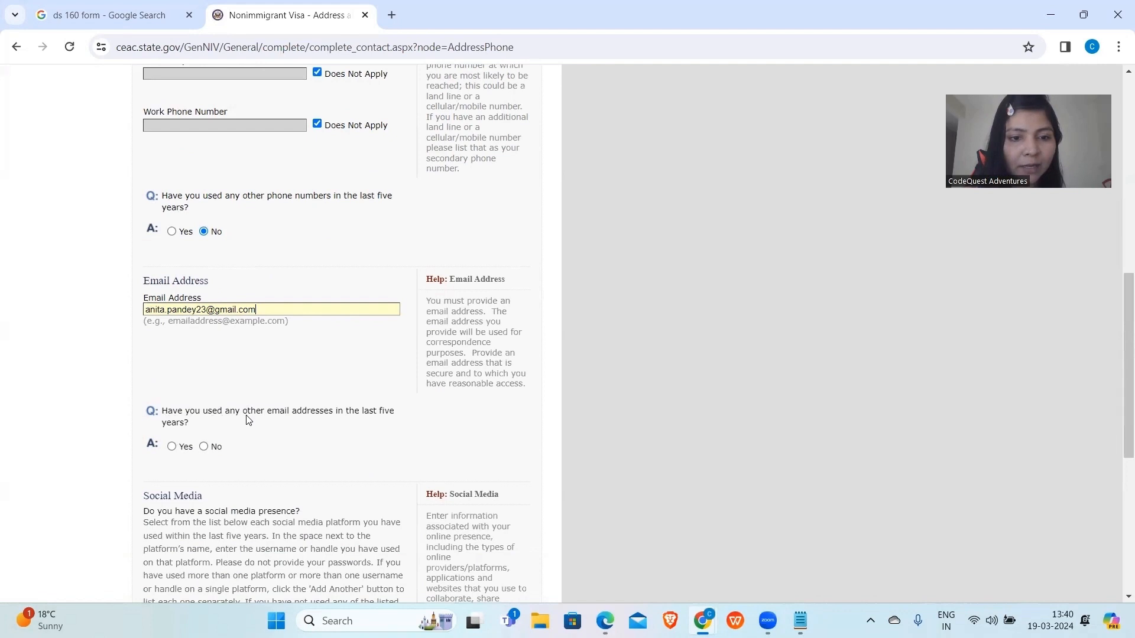
{"action": "left_click", "coordinate": [203, 447]}
{"action": "scroll", "coordinate": [204, 448], "scroll_direction": "up", "scroll_amount": 3}
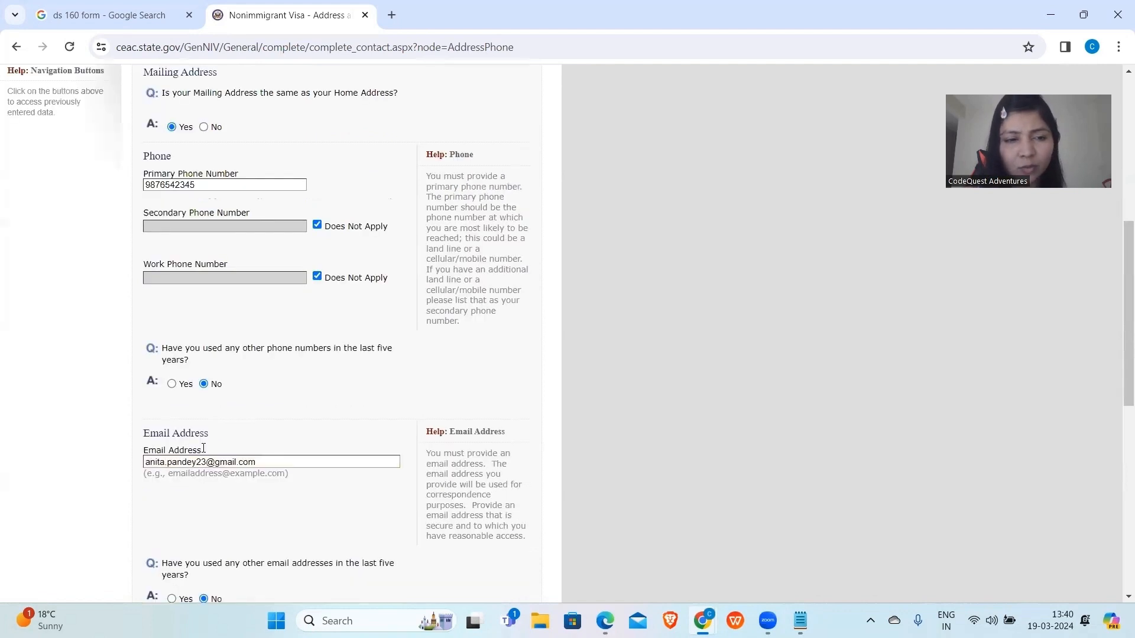
{"action": "scroll", "coordinate": [204, 448], "scroll_direction": "down", "scroll_amount": 8}
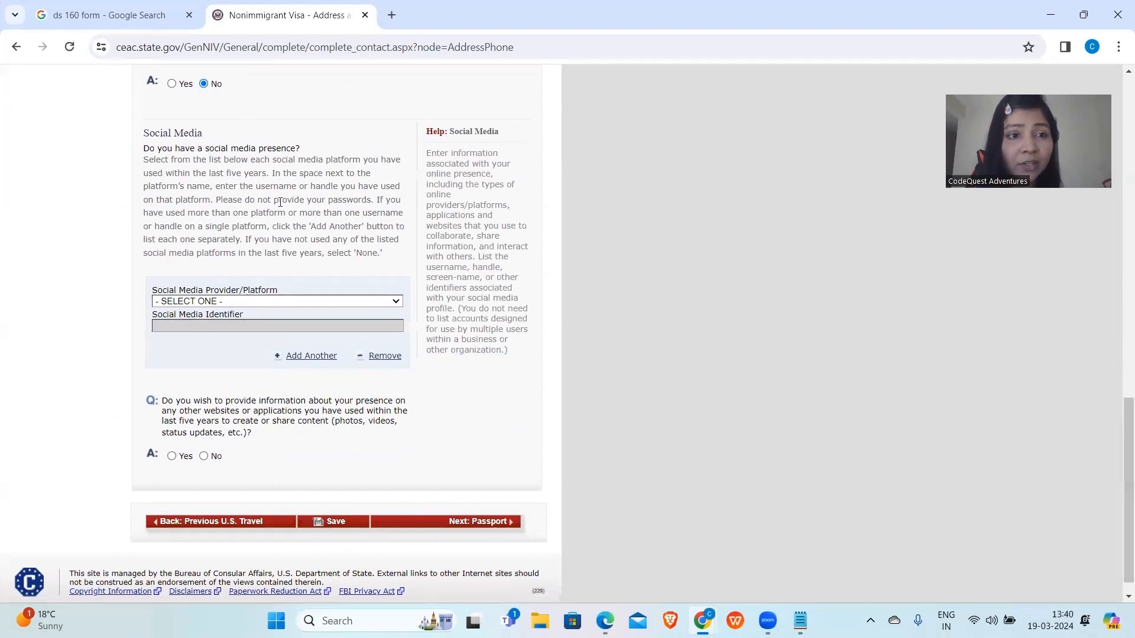
Set the social media platform to NONE after briefly selecting FACEBOOK.
{"action": "left_click", "coordinate": [251, 305]}
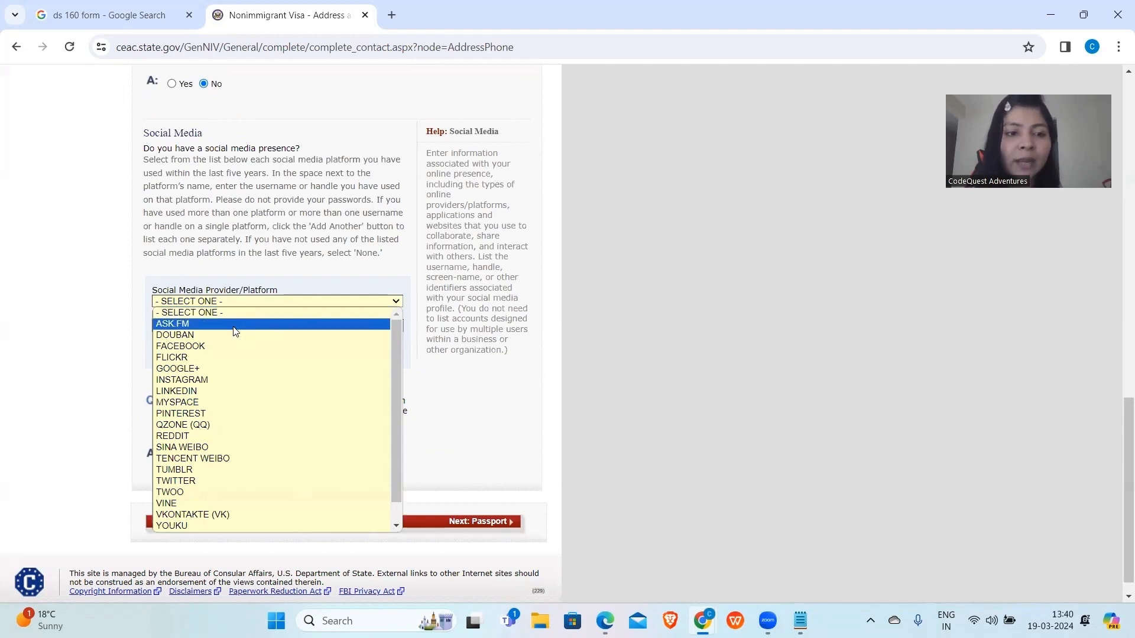
{"action": "left_click", "coordinate": [224, 347]}
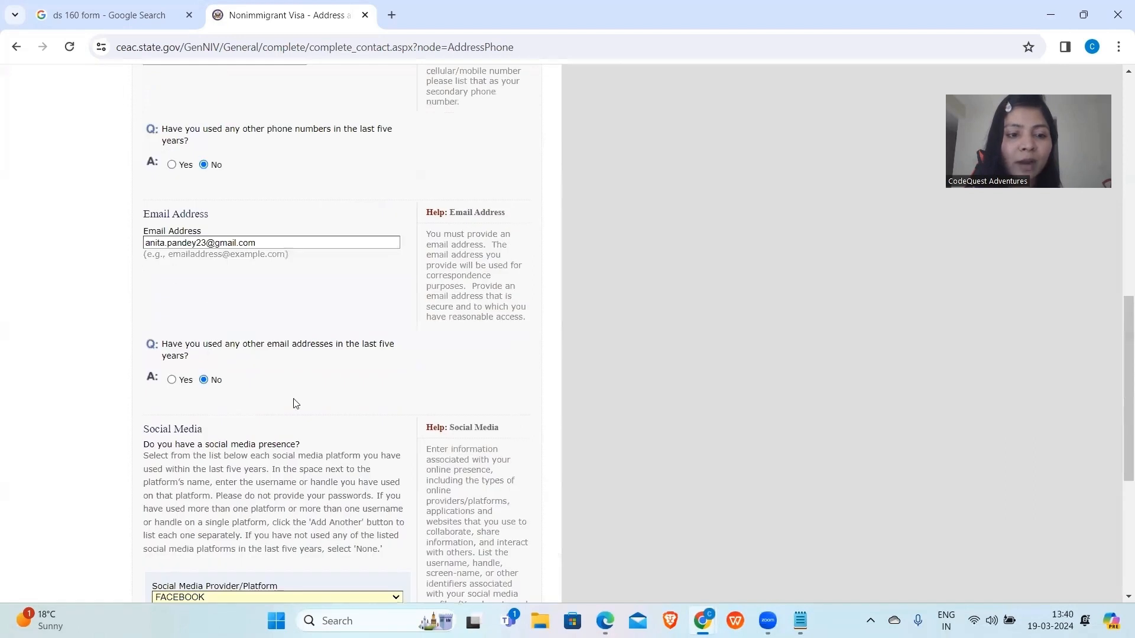
{"action": "left_click", "coordinate": [190, 303]}
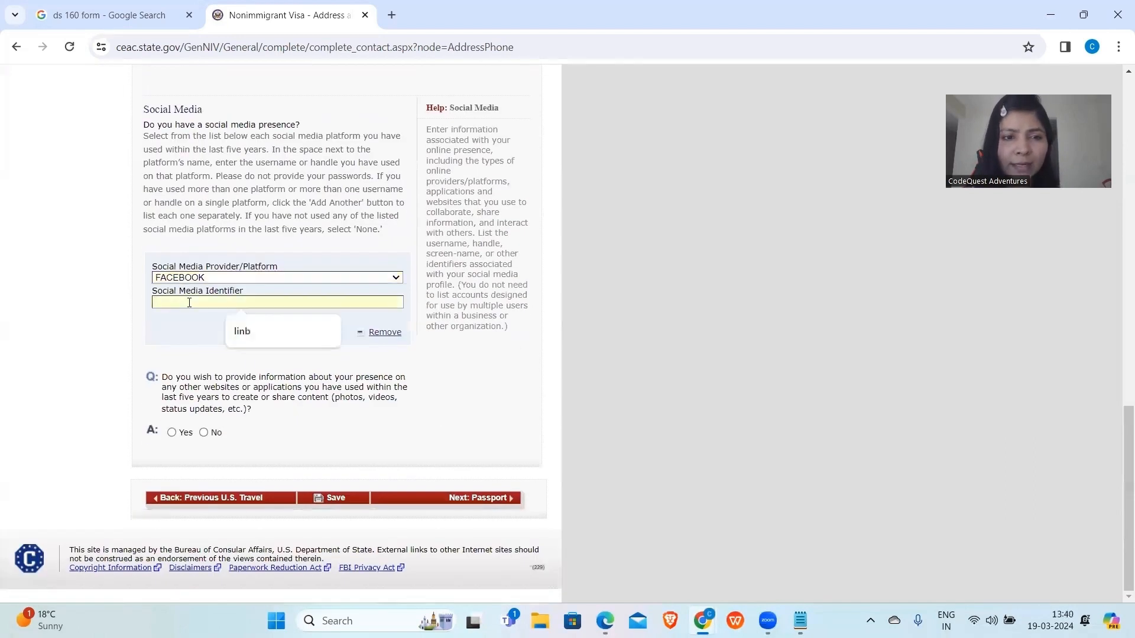
{"action": "left_click", "coordinate": [236, 278]}
{"action": "scroll", "coordinate": [177, 387], "scroll_direction": "down", "scroll_amount": 1}
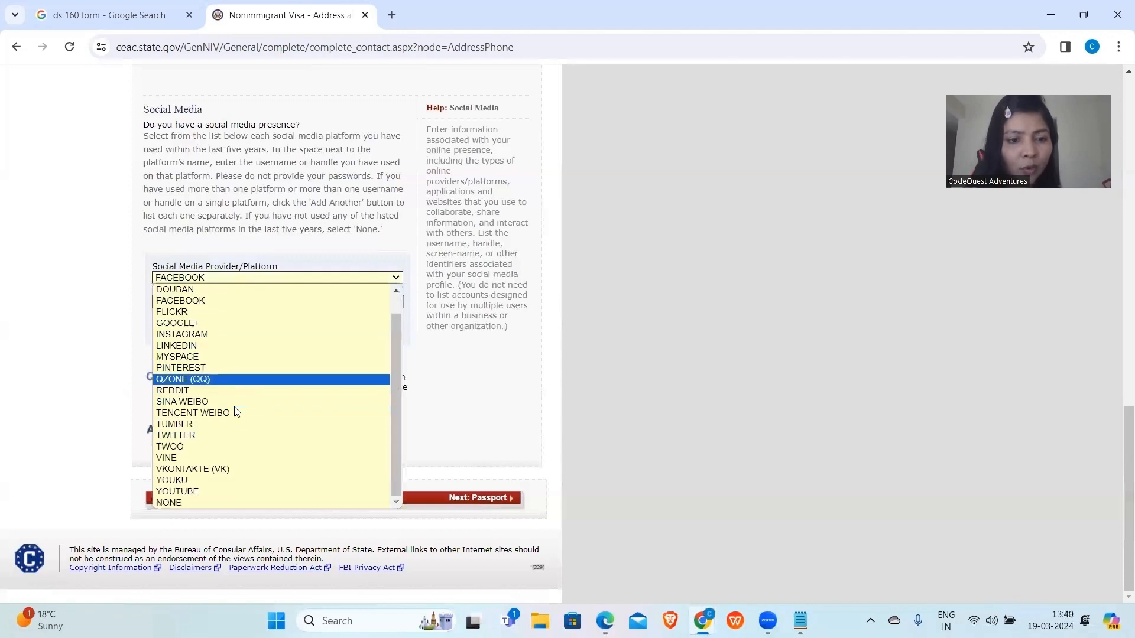
{"action": "left_click", "coordinate": [179, 503]}
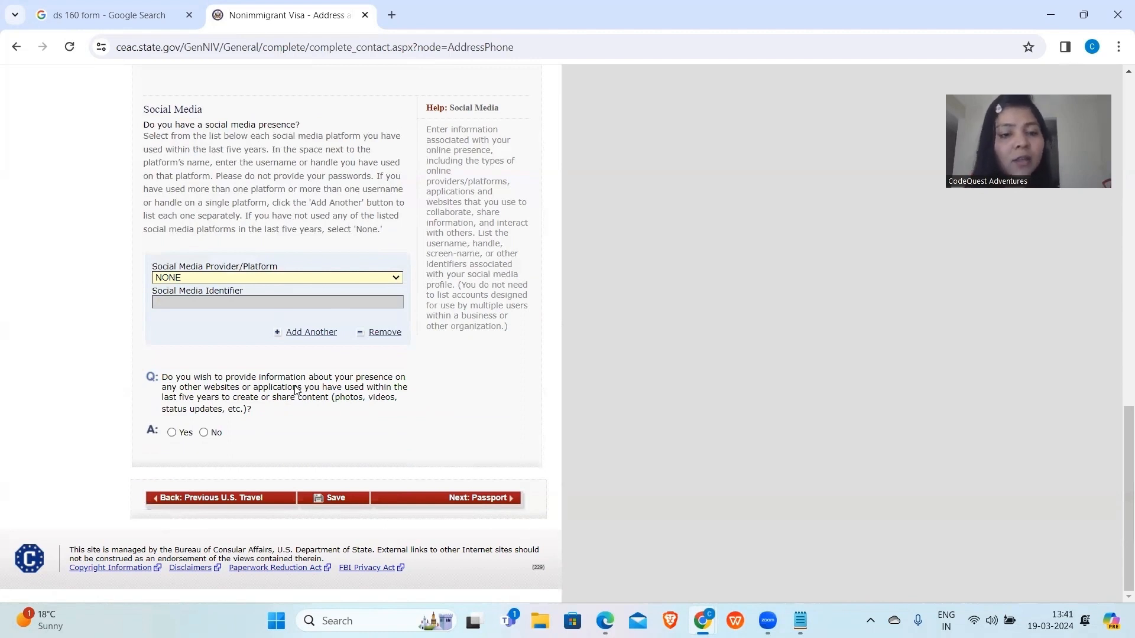
Answer No to the question about presence on other websites or applications.
{"action": "left_click", "coordinate": [204, 432]}
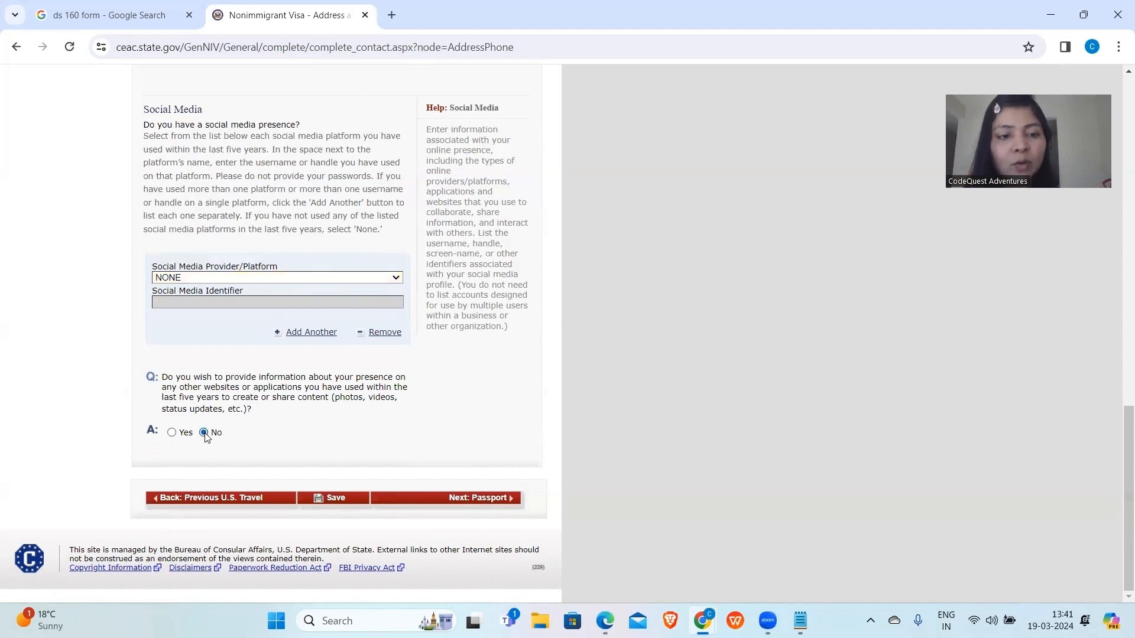
{"action": "scroll", "coordinate": [205, 437], "scroll_direction": "up", "scroll_amount": 3}
{"action": "scroll", "coordinate": [205, 438], "scroll_direction": "down", "scroll_amount": 3}
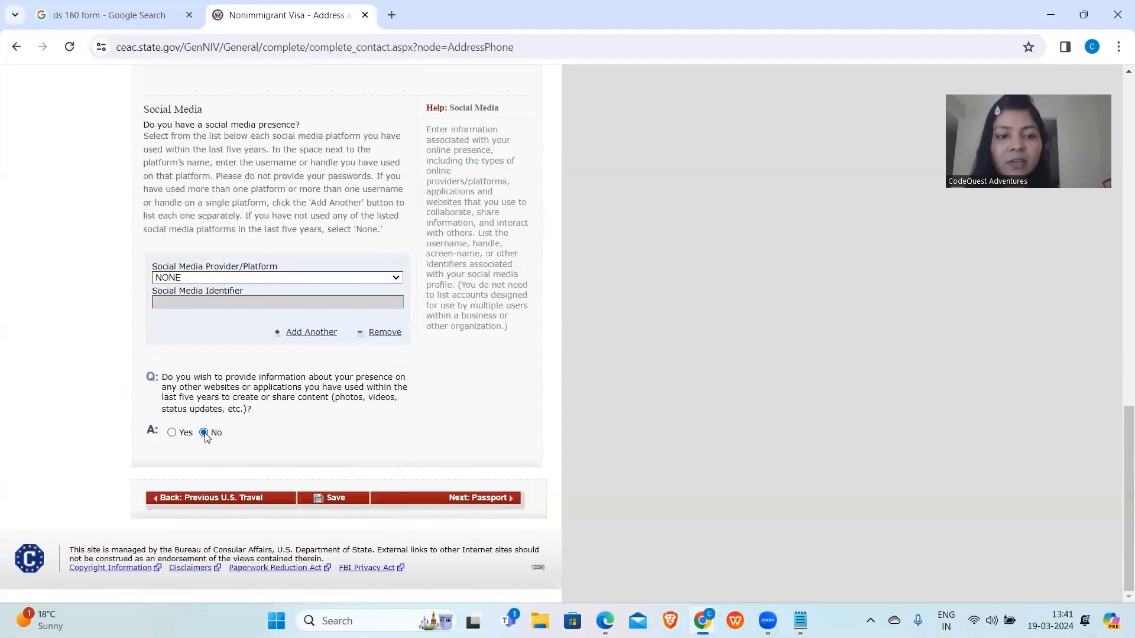
{"action": "left_click", "coordinate": [171, 433]}
{"action": "scroll", "coordinate": [172, 438], "scroll_direction": "up", "scroll_amount": 3}
{"action": "scroll", "coordinate": [182, 524], "scroll_direction": "down", "scroll_amount": 6}
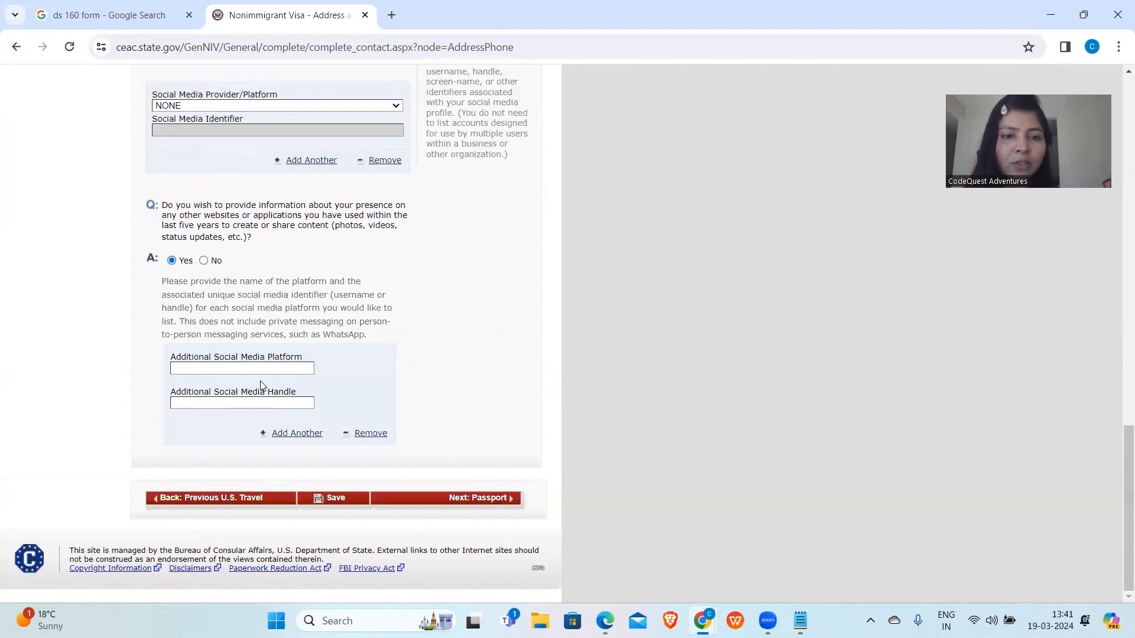
{"action": "left_click", "coordinate": [204, 261]}
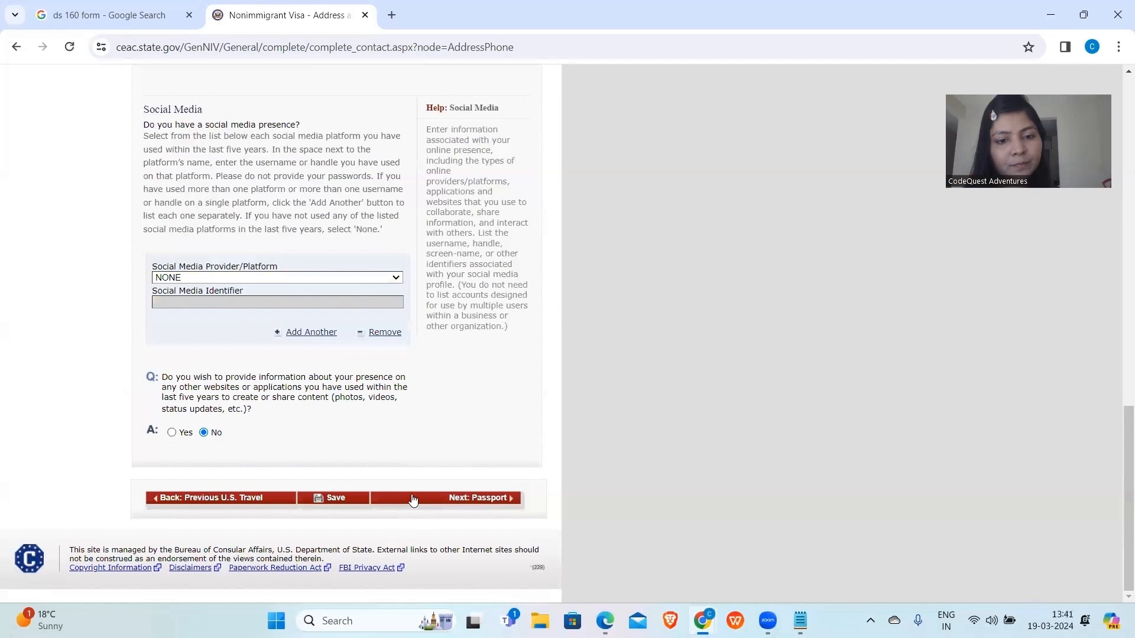
On the Passport page, choose REGULAR, enter the passport number, and mark no book number.
{"action": "left_click", "coordinate": [413, 500]}
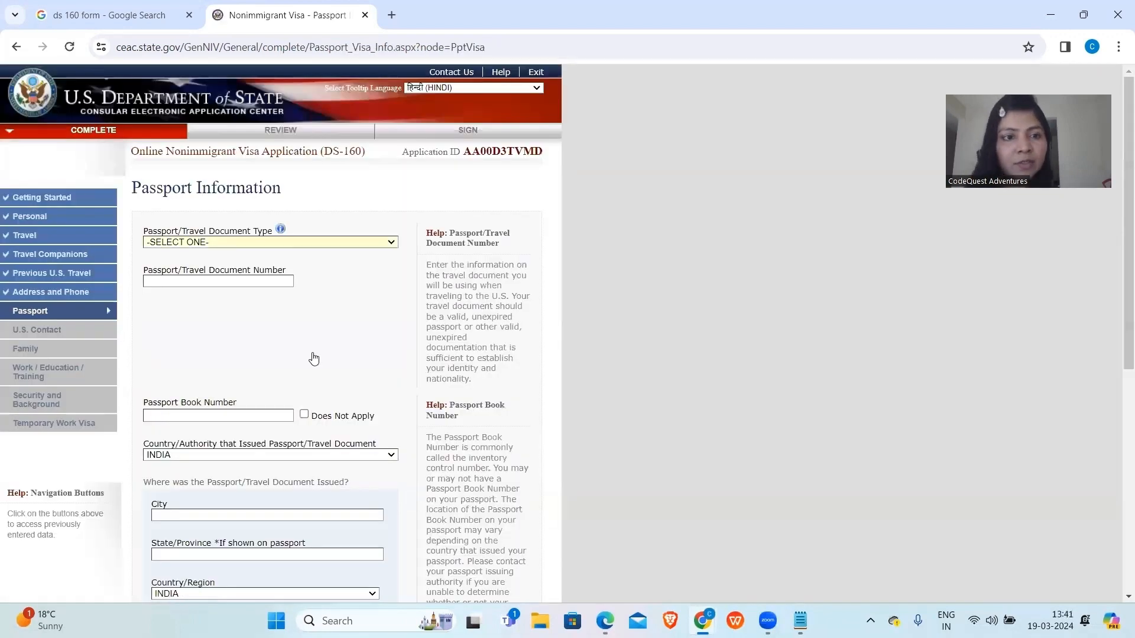
{"action": "left_click", "coordinate": [255, 242]}
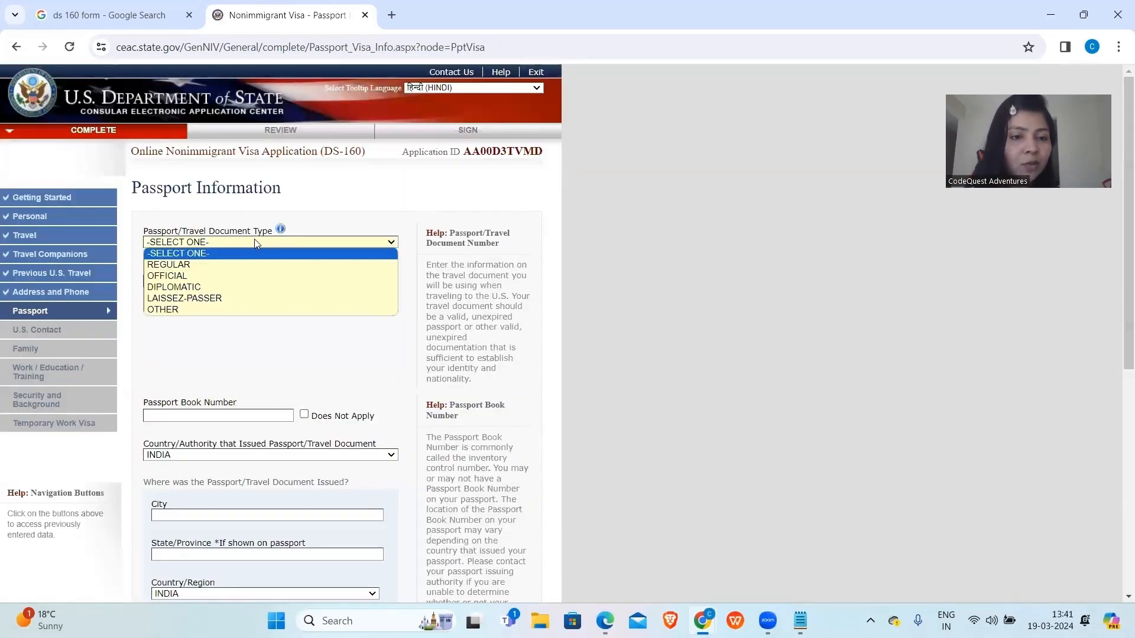
{"action": "left_click", "coordinate": [228, 265]}
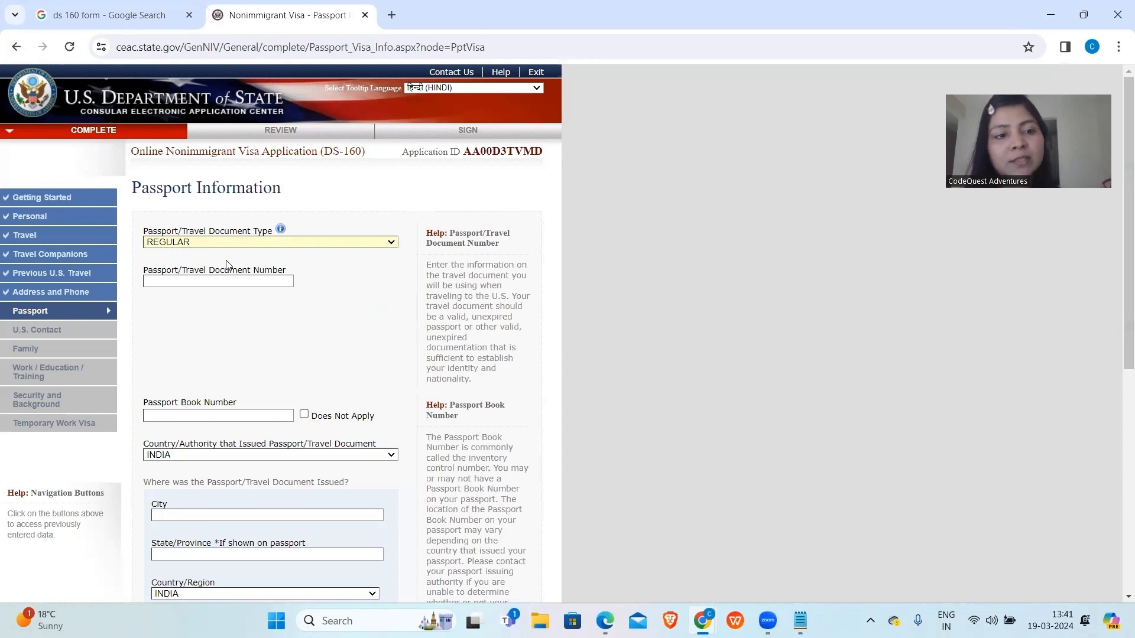
{"action": "left_click", "coordinate": [211, 283]}
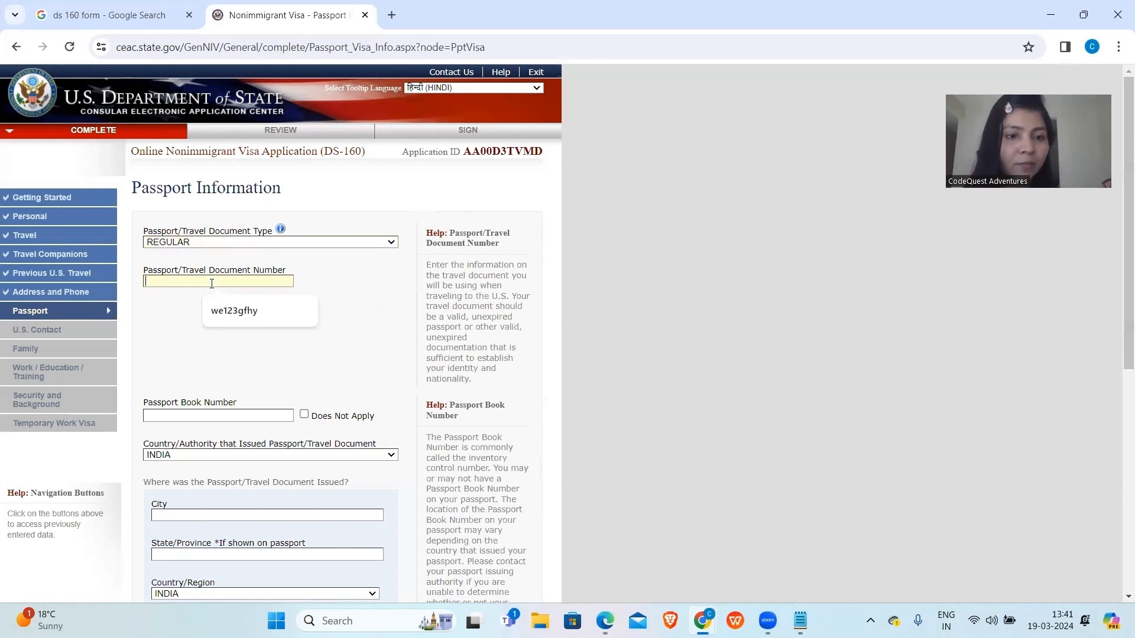
{"action": "type", "text": "W"}
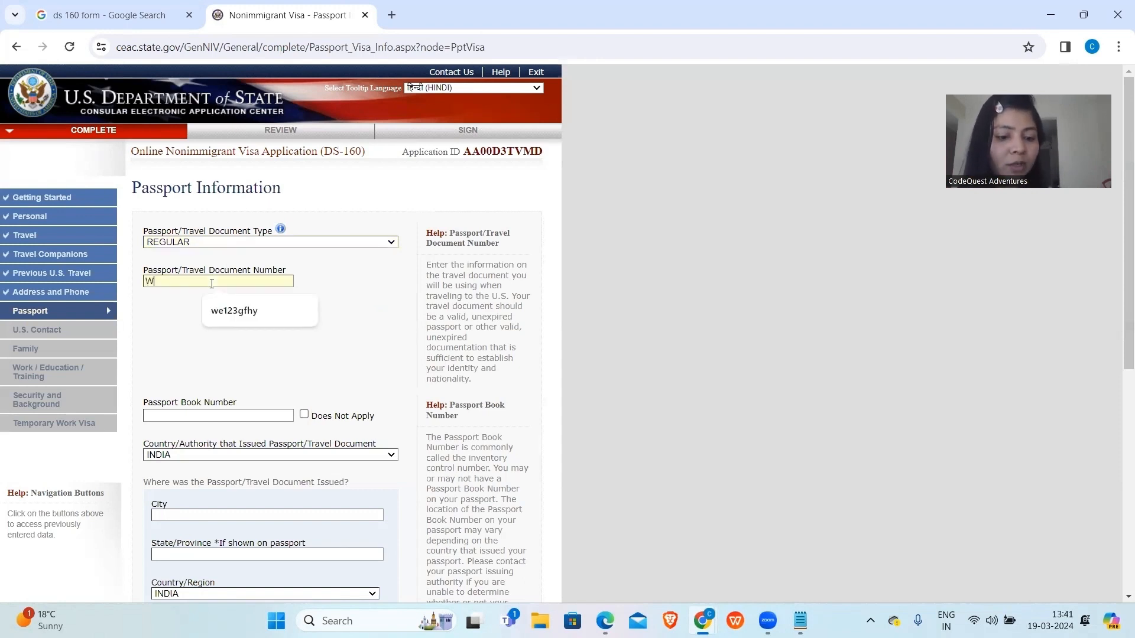
{"action": "type", "text": "E1234SAWQ"}
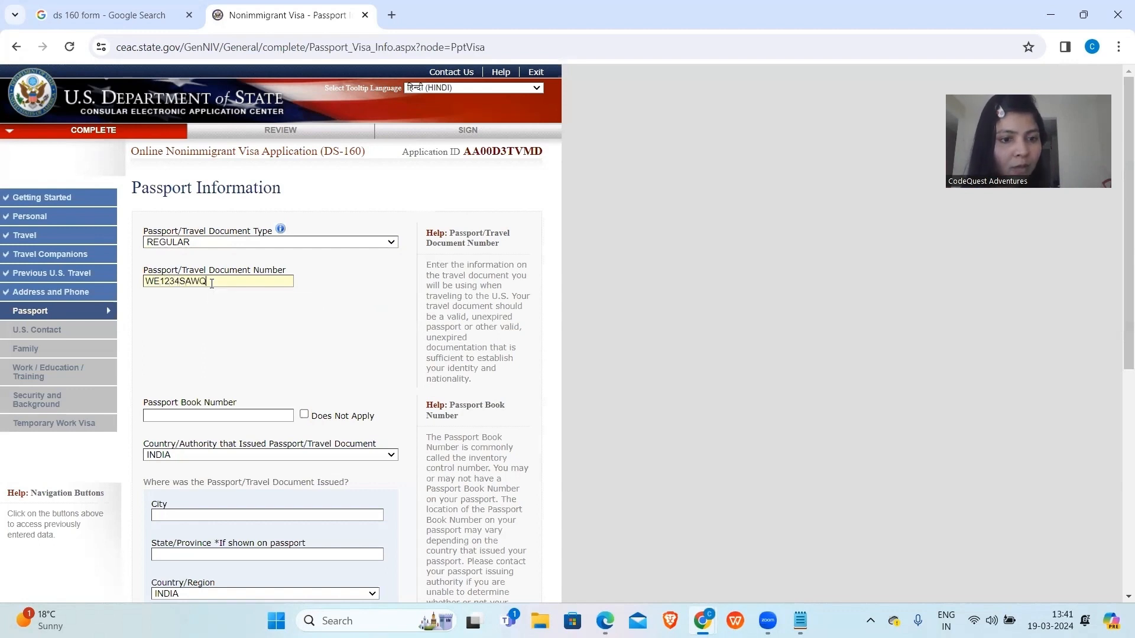
{"action": "scroll", "coordinate": [182, 320], "scroll_direction": "down", "scroll_amount": 2}
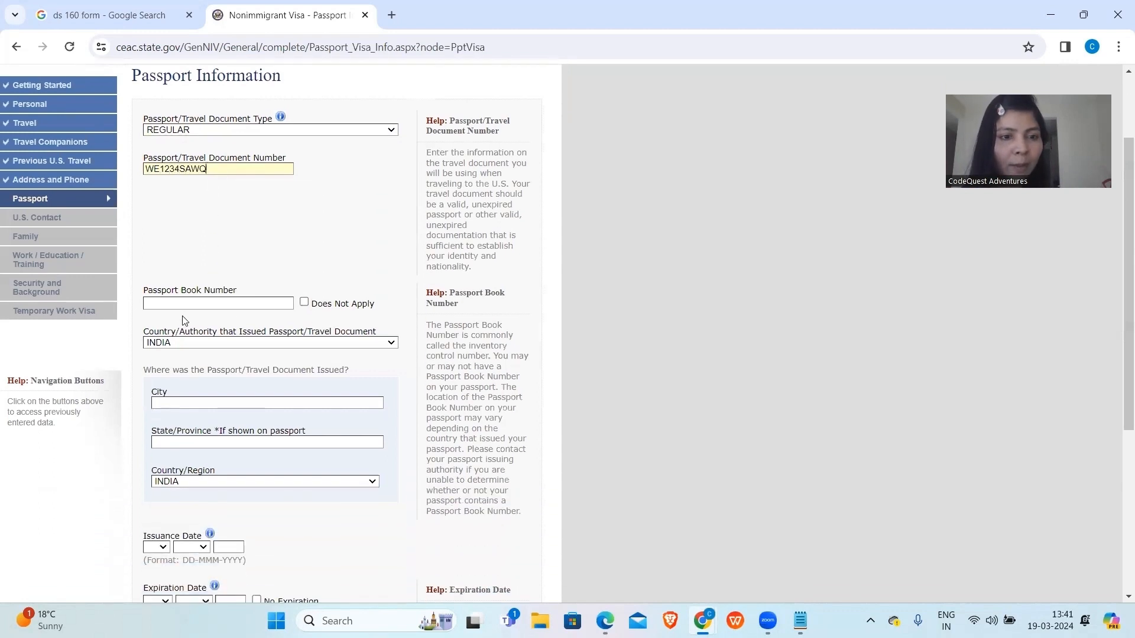
{"action": "left_click", "coordinate": [305, 302]}
Enter NEW DELHI as both the passport issuance city and state.
{"action": "scroll", "coordinate": [320, 261], "scroll_direction": "up", "scroll_amount": 1}
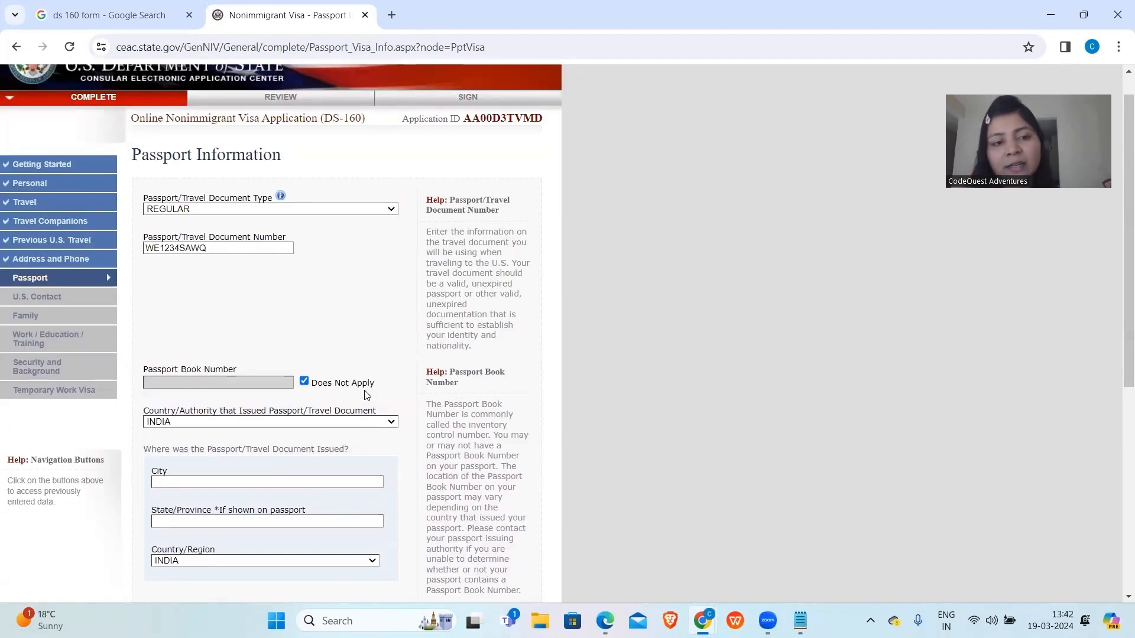
{"action": "scroll", "coordinate": [327, 435], "scroll_direction": "down", "scroll_amount": 2}
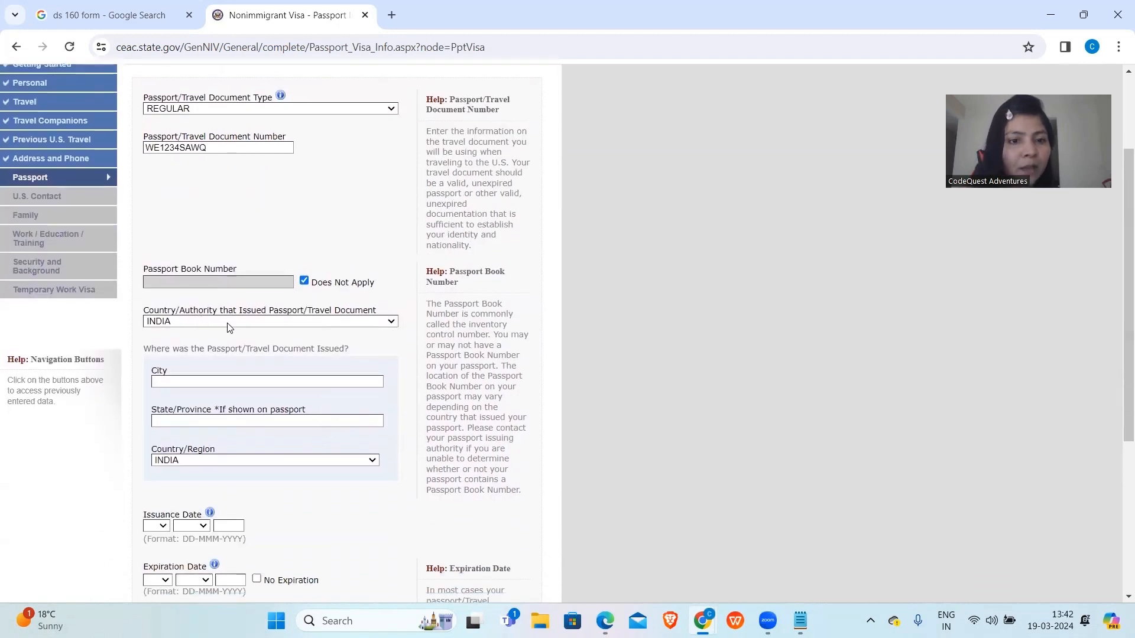
{"action": "scroll", "coordinate": [200, 373], "scroll_direction": "down", "scroll_amount": 2}
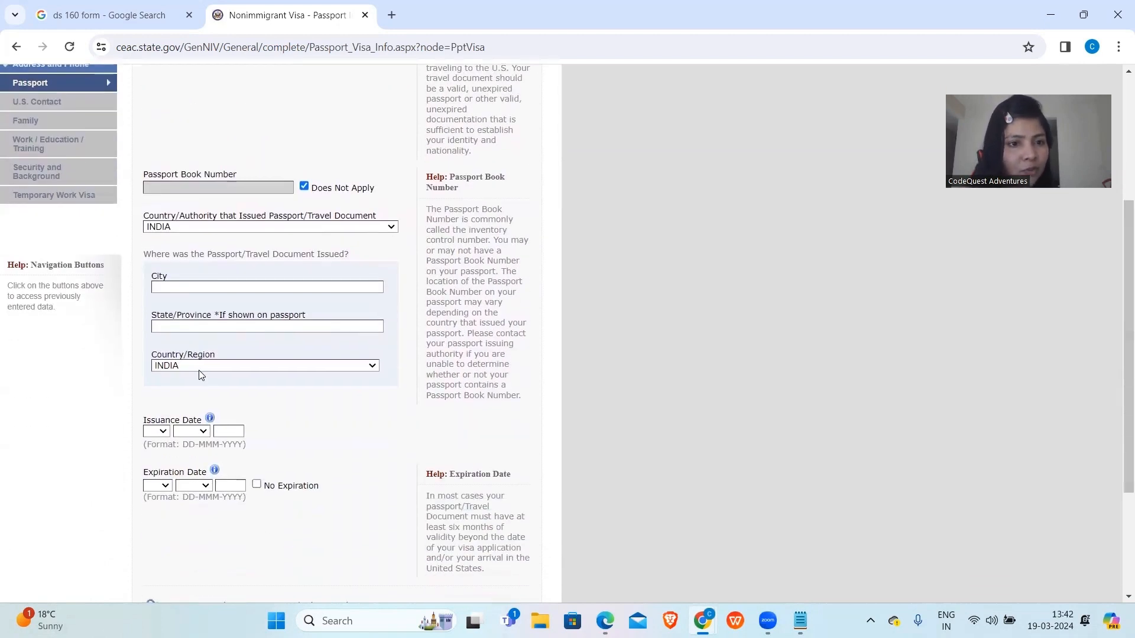
{"action": "left_click", "coordinate": [216, 288]}
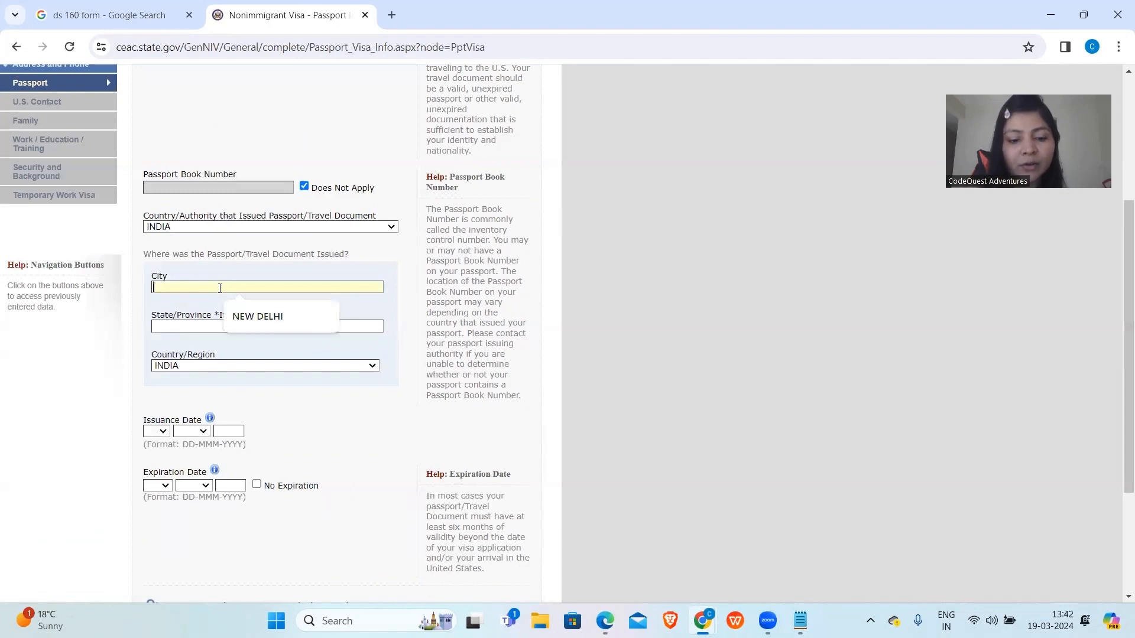
{"action": "type", "text": "NEW "}
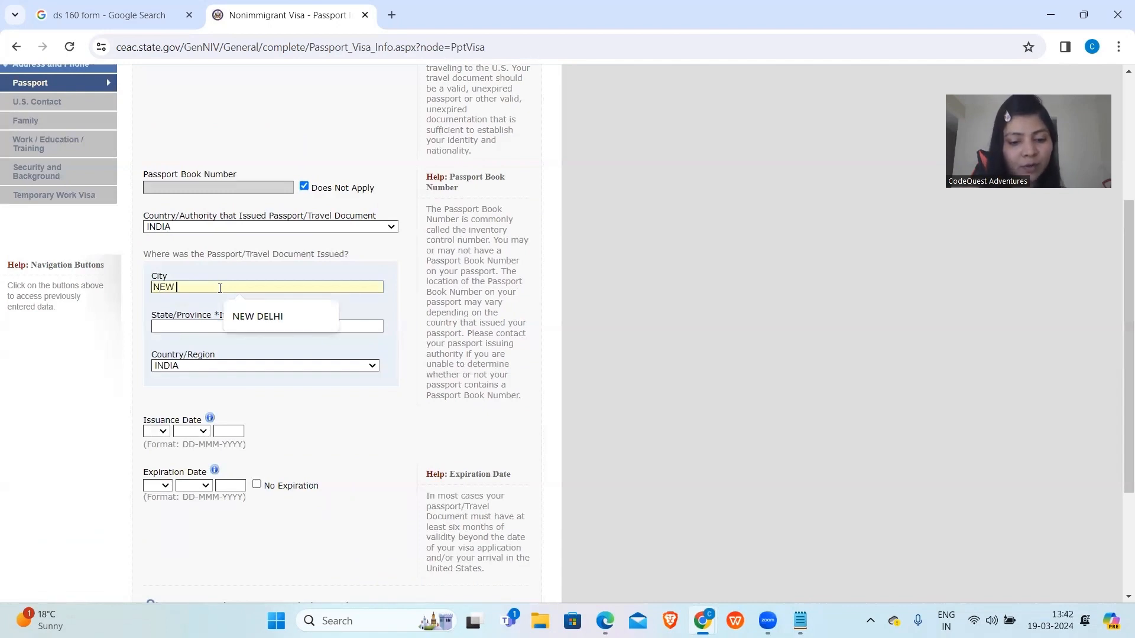
{"action": "type", "text": "DELHI"}
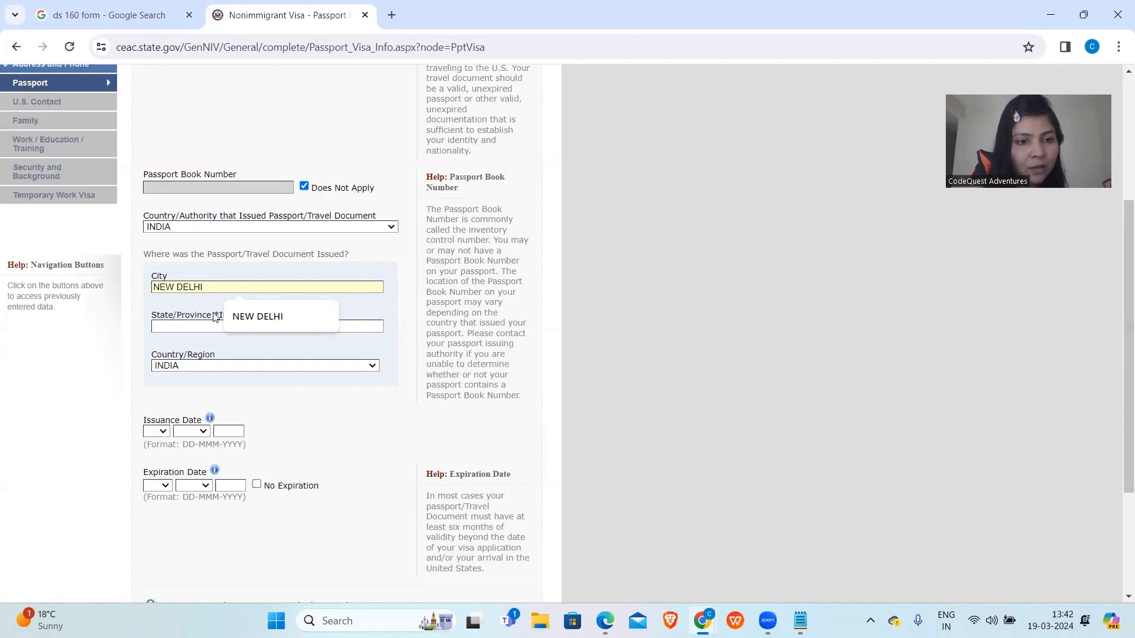
{"action": "left_click", "coordinate": [211, 327]}
{"action": "type", "text": "NEW DE"}
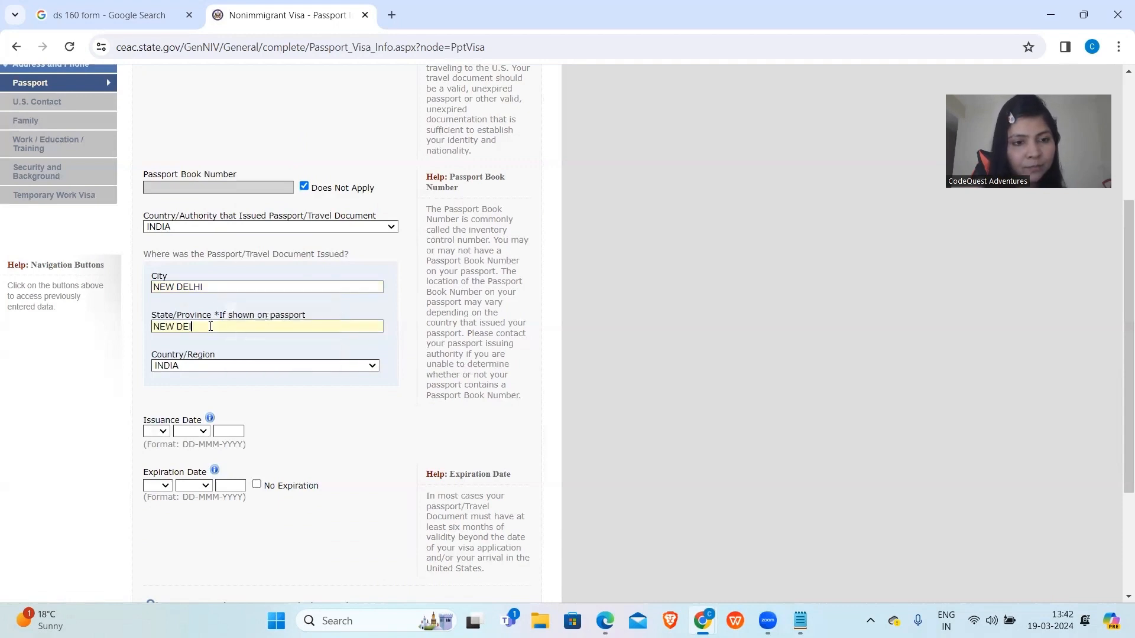
{"action": "type", "text": "LHI"}
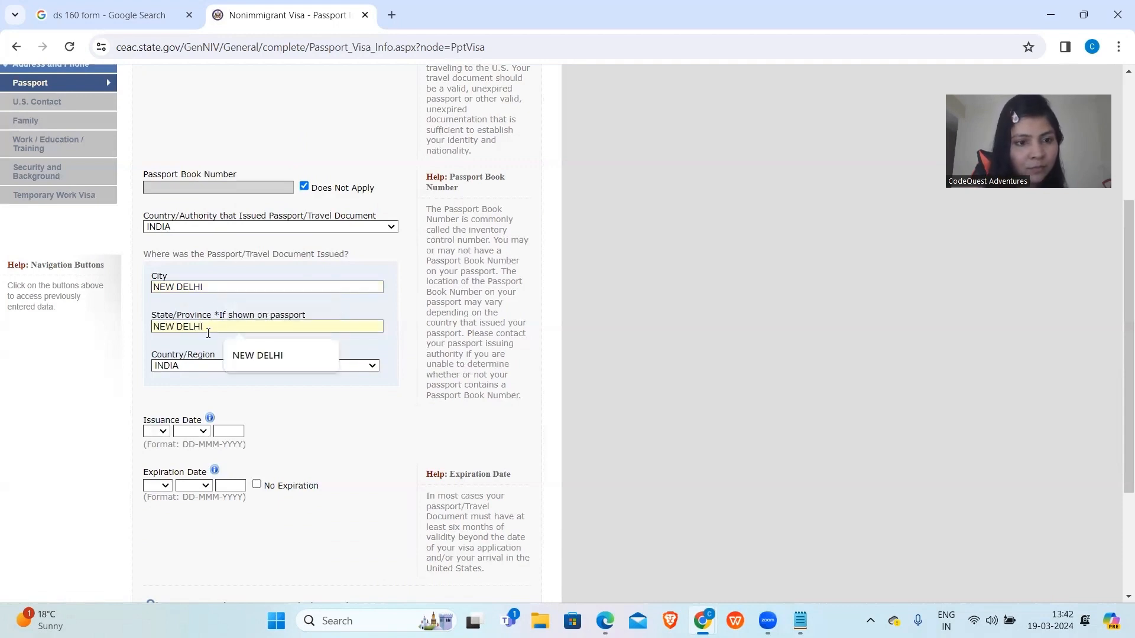
{"action": "left_click", "coordinate": [196, 410]}
{"action": "left_click_drag", "start_coordinate": [196, 410], "coordinate": [153, 431]}
Set the passport issuance date to 11 APR 2022.
{"action": "left_click", "coordinate": [153, 433]}
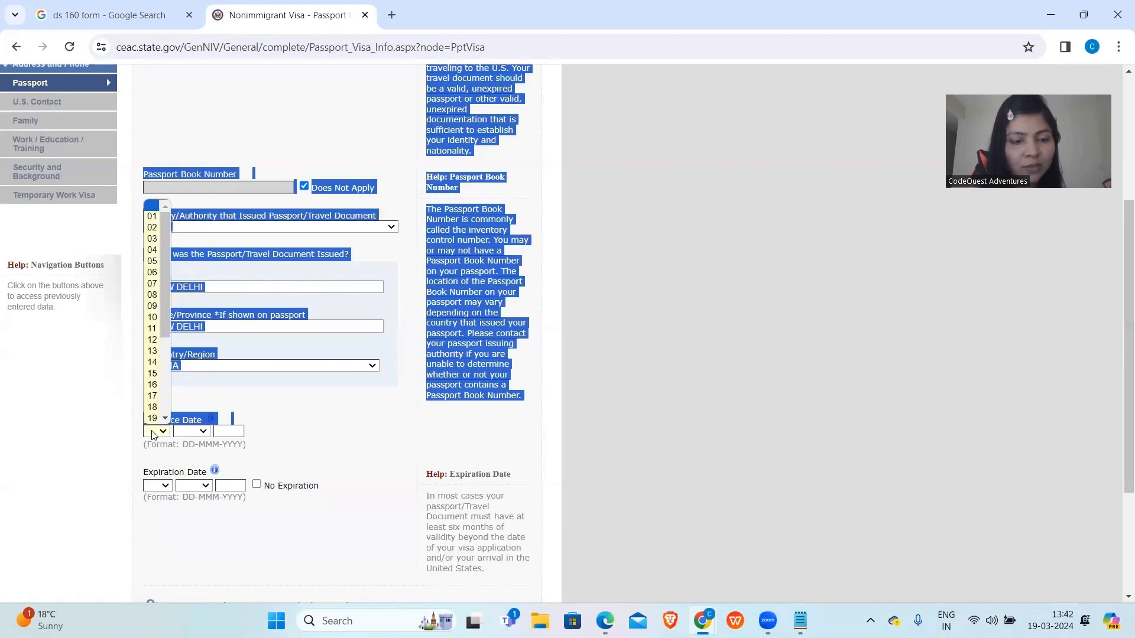
{"action": "left_click", "coordinate": [151, 333]}
{"action": "left_click", "coordinate": [198, 434]}
{"action": "left_click", "coordinate": [186, 487]}
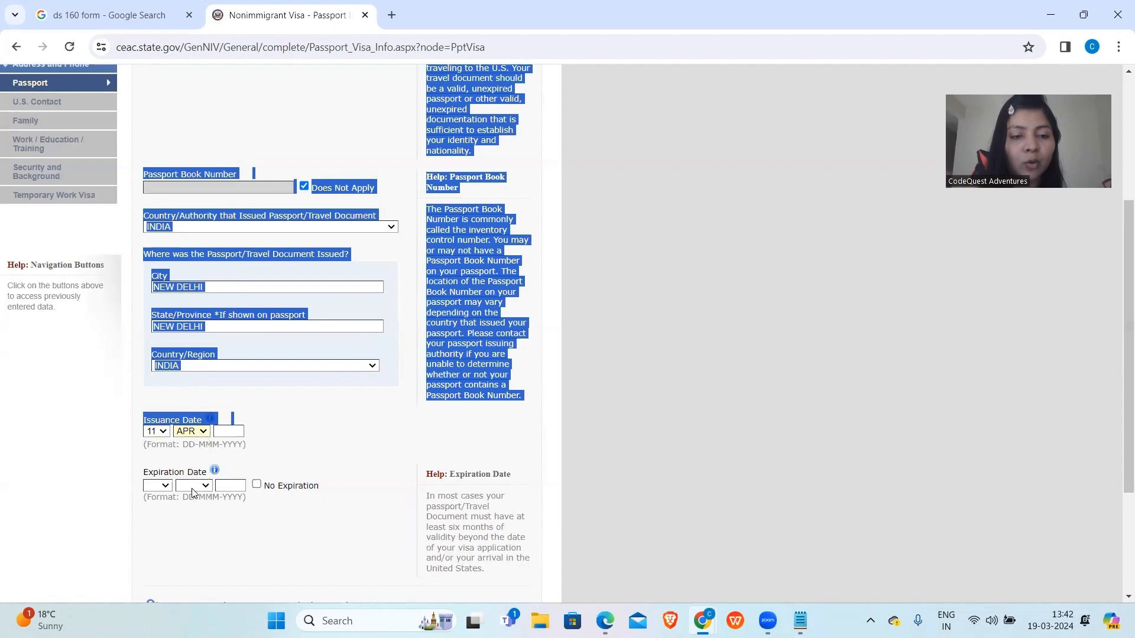
{"action": "left_click", "coordinate": [99, 477]}
{"action": "left_click", "coordinate": [225, 433]}
{"action": "type", "text": "2022"}
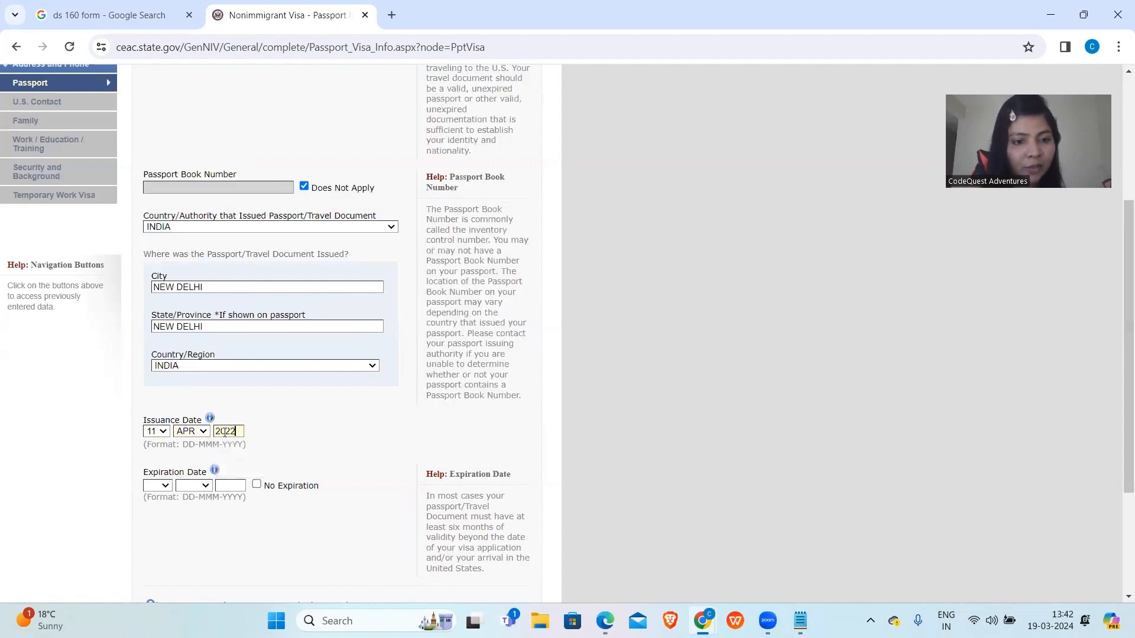
Set the passport expiration date to 11 APR and begin entering its year.
{"action": "left_click", "coordinate": [160, 486]}
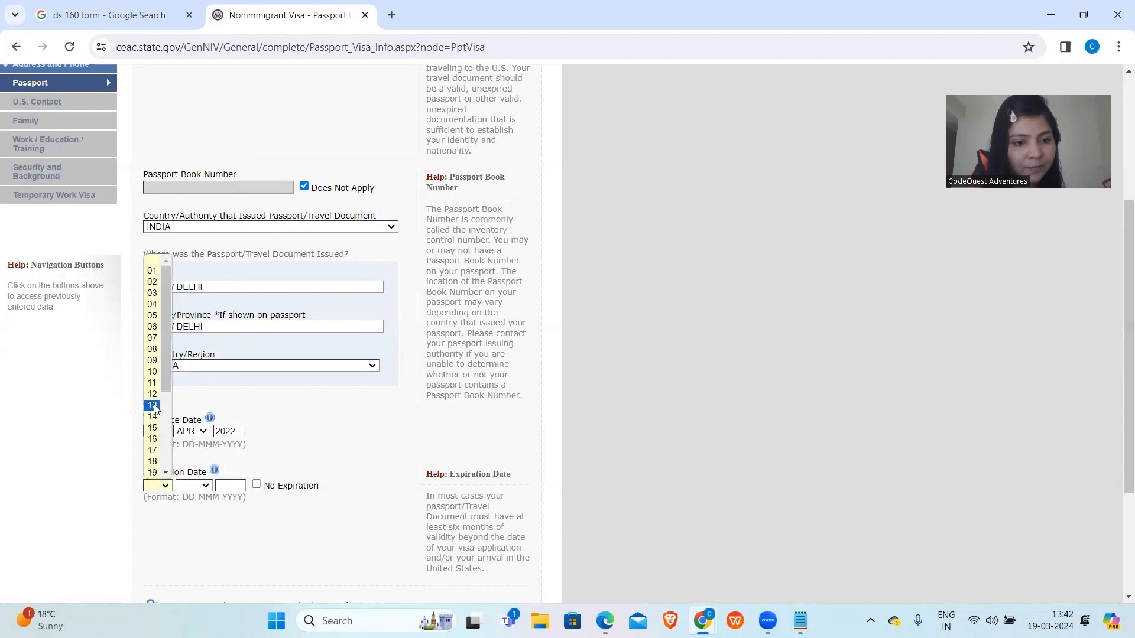
{"action": "left_click", "coordinate": [152, 383]}
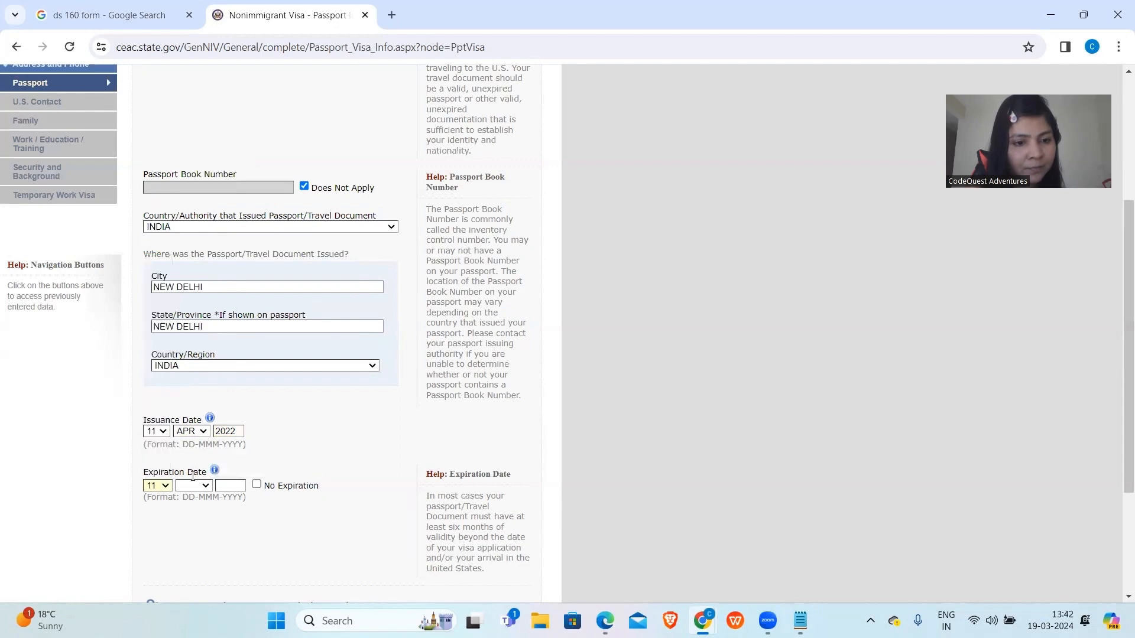
{"action": "left_click", "coordinate": [199, 485]}
{"action": "left_click", "coordinate": [189, 383]}
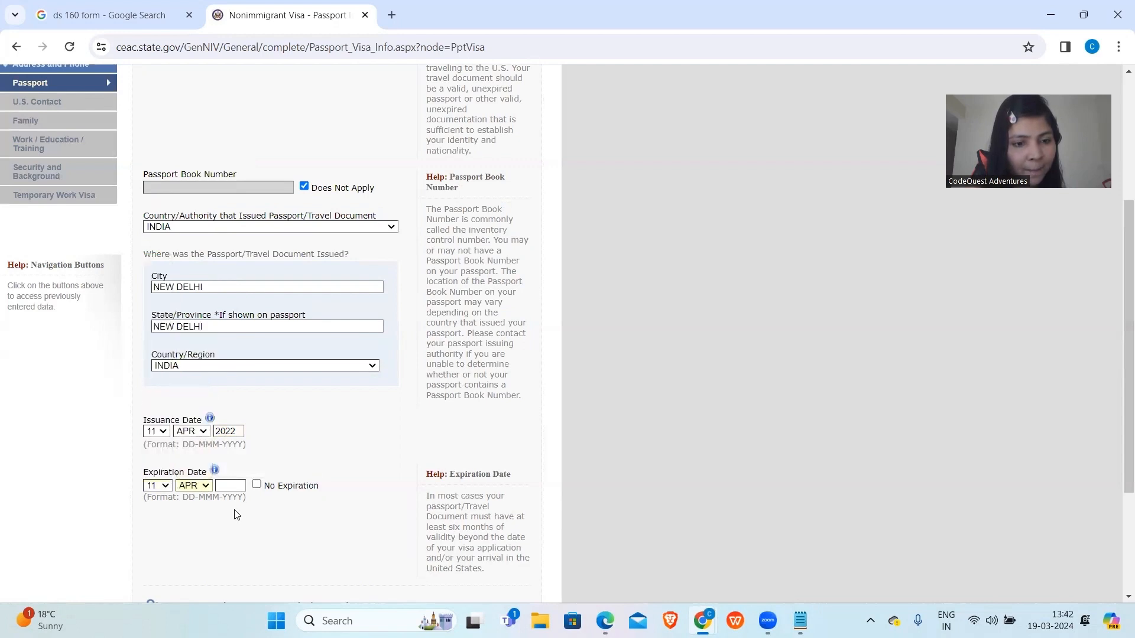
{"action": "left_click", "coordinate": [233, 482]}
Enter 2032 as the passport expiration year and answer No to ever losing a passport.
{"action": "type", "text": "2032"}
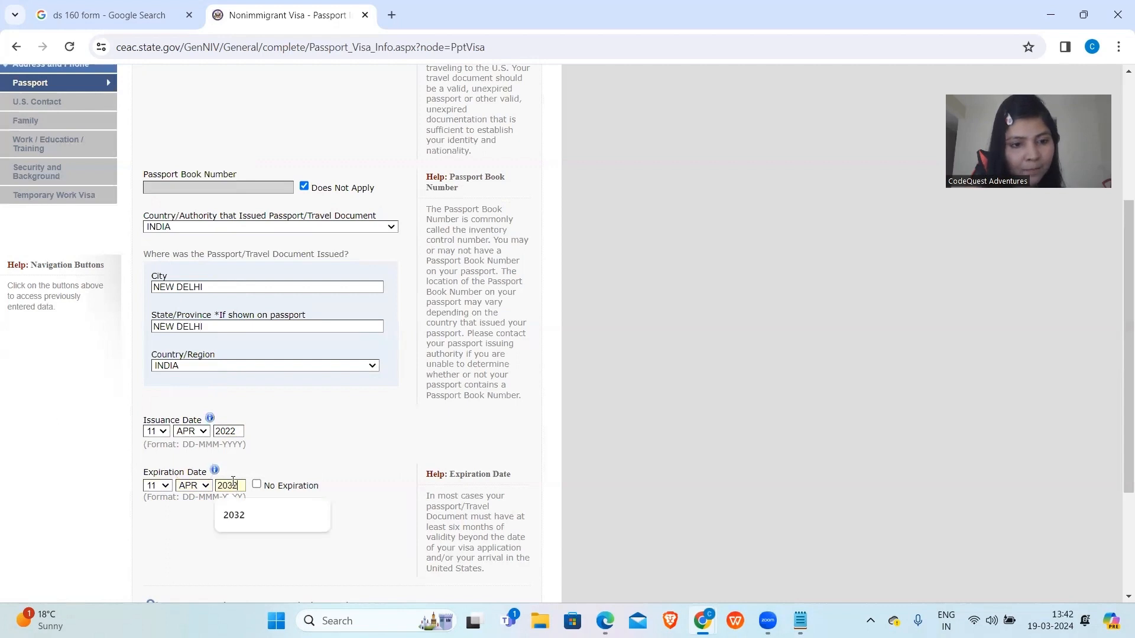
{"action": "scroll", "coordinate": [233, 484], "scroll_direction": "down", "scroll_amount": 3}
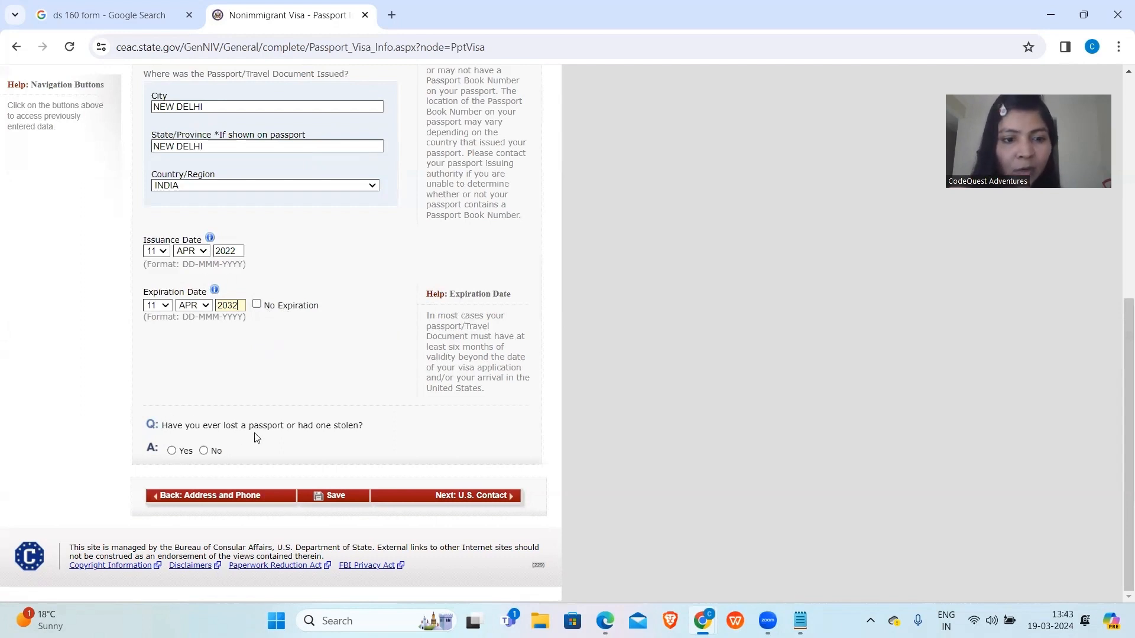
{"action": "left_click", "coordinate": [203, 450]}
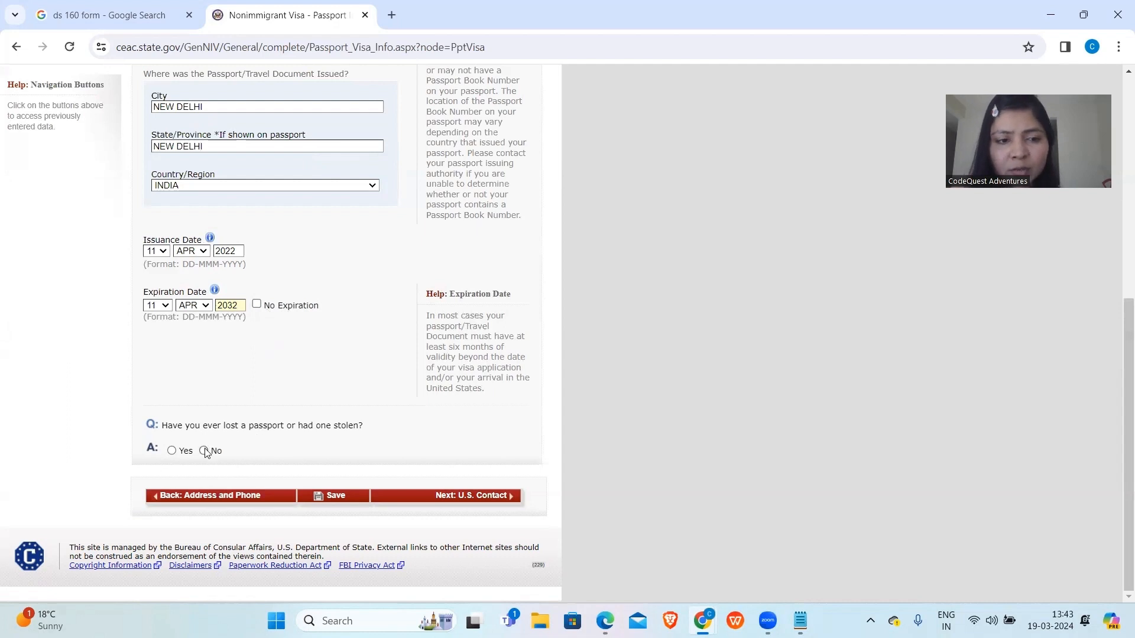
{"action": "scroll", "coordinate": [206, 453], "scroll_direction": "up", "scroll_amount": 2}
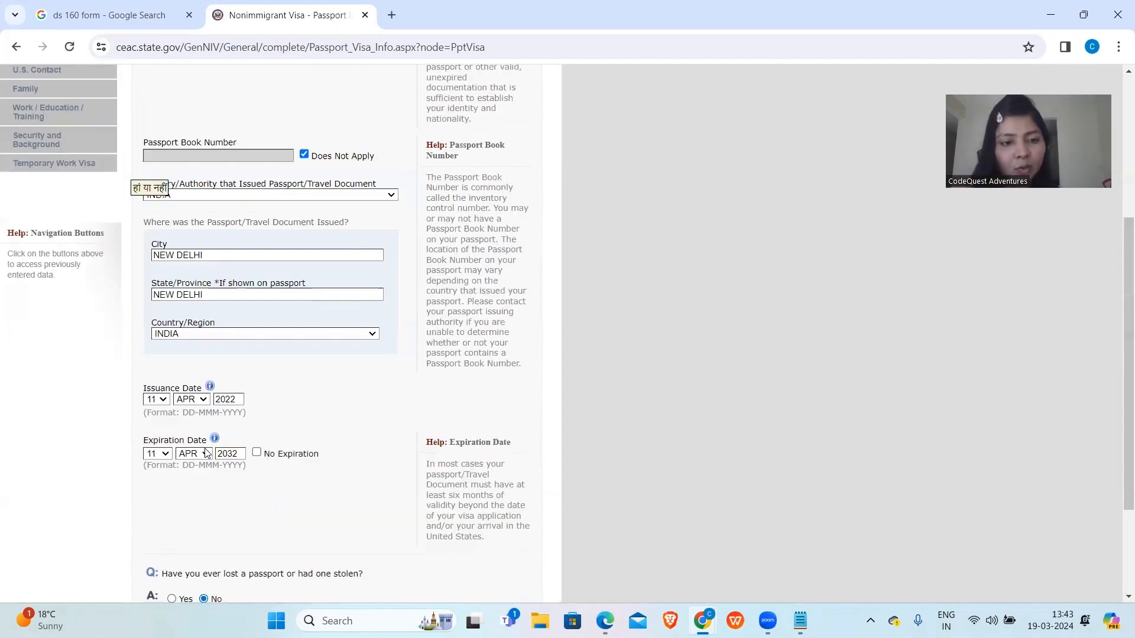
{"action": "scroll", "coordinate": [206, 453], "scroll_direction": "down", "scroll_amount": 2}
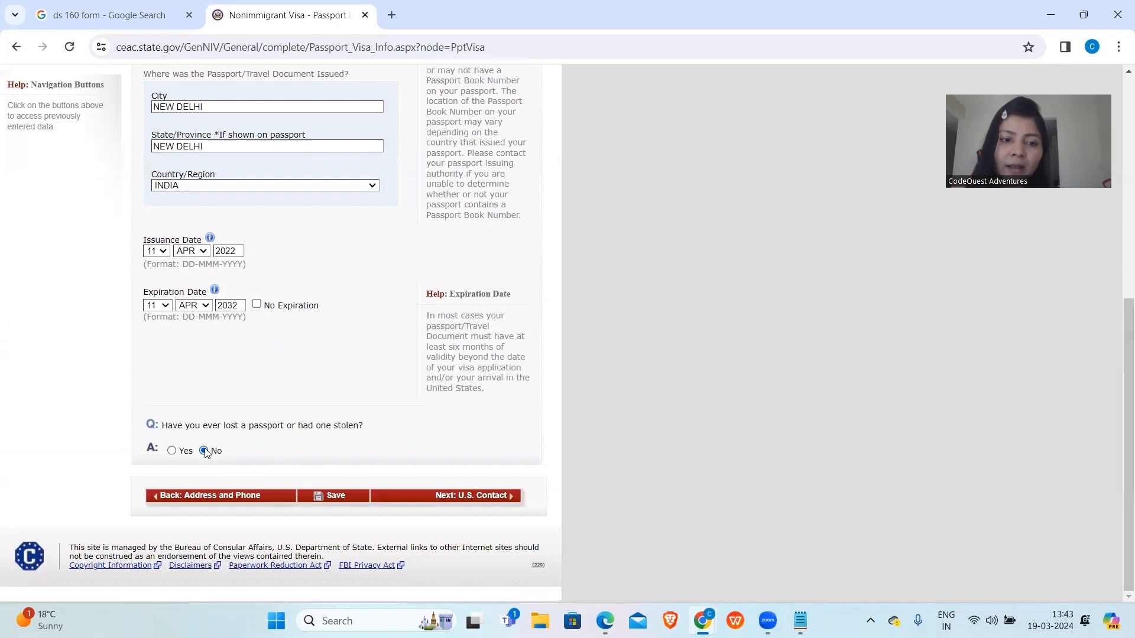
{"action": "left_click", "coordinate": [172, 451]}
{"action": "scroll", "coordinate": [175, 454], "scroll_direction": "up", "scroll_amount": 2}
{"action": "scroll", "coordinate": [174, 454], "scroll_direction": "down", "scroll_amount": 5}
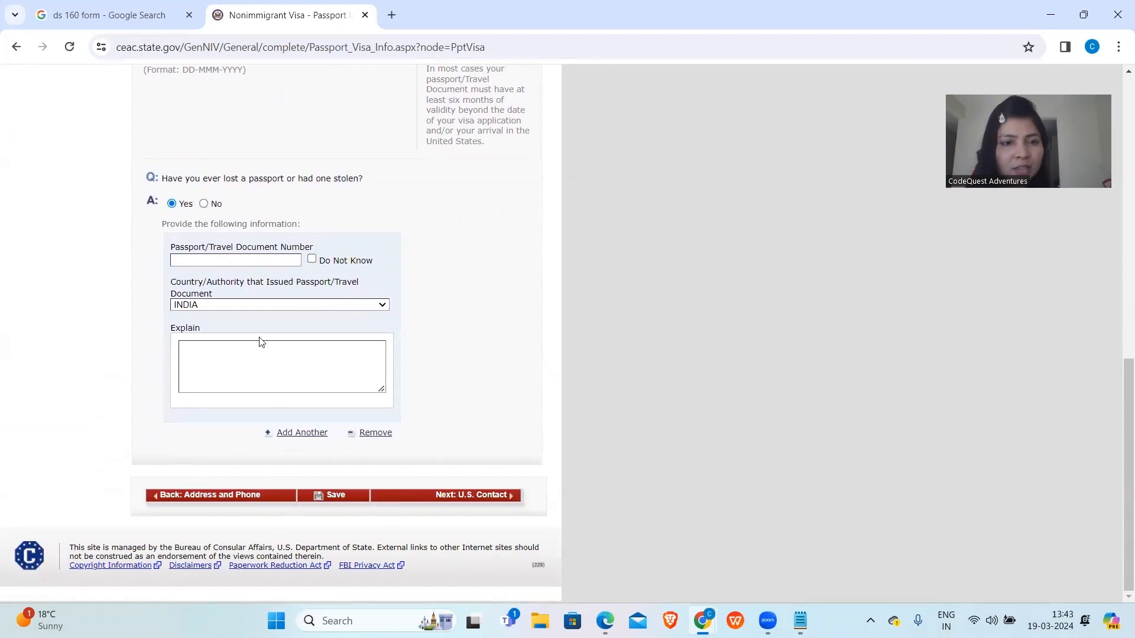
{"action": "left_click", "coordinate": [204, 204]}
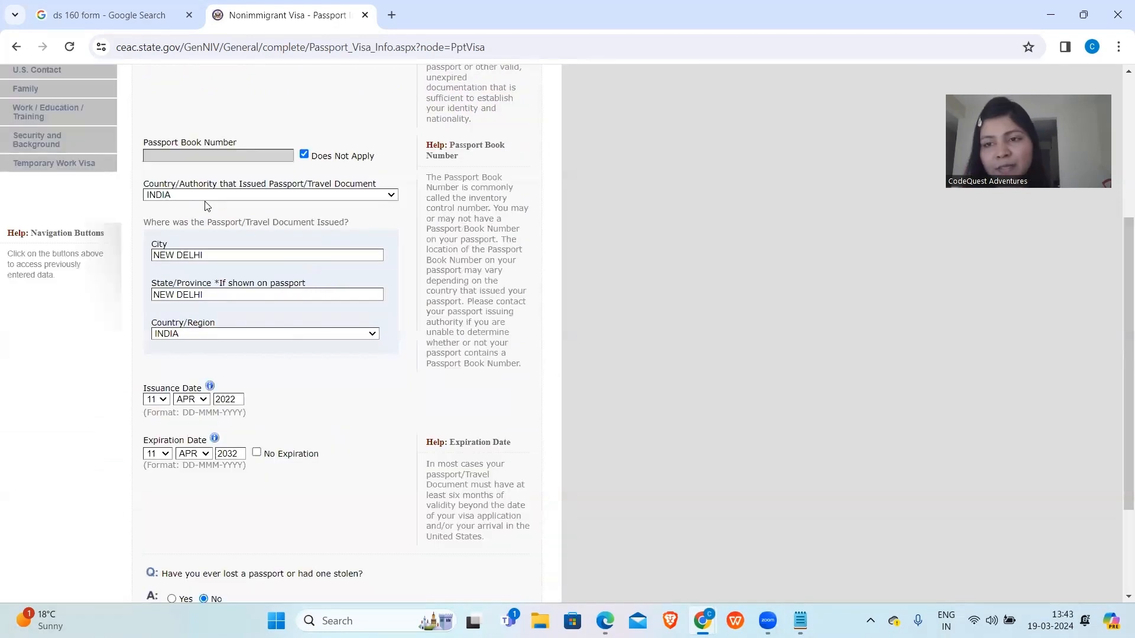
{"action": "scroll", "coordinate": [206, 205], "scroll_direction": "down", "scroll_amount": 2}
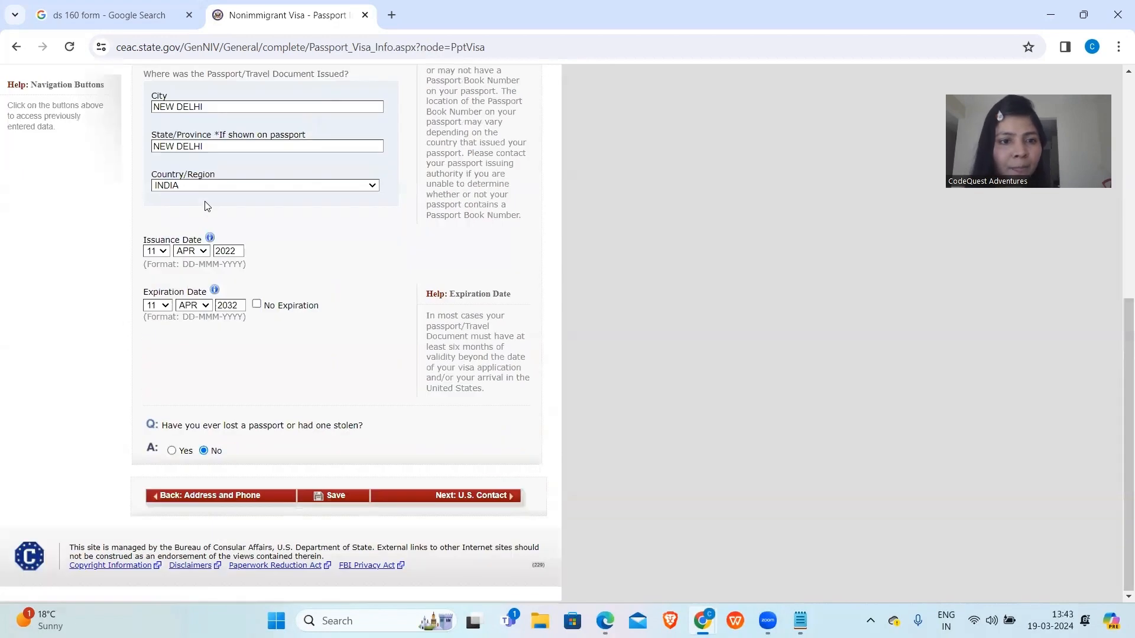
Go to the U.S. Point of Contact page and try entering a contact person's surname and given names.
{"action": "left_click", "coordinate": [440, 499]}
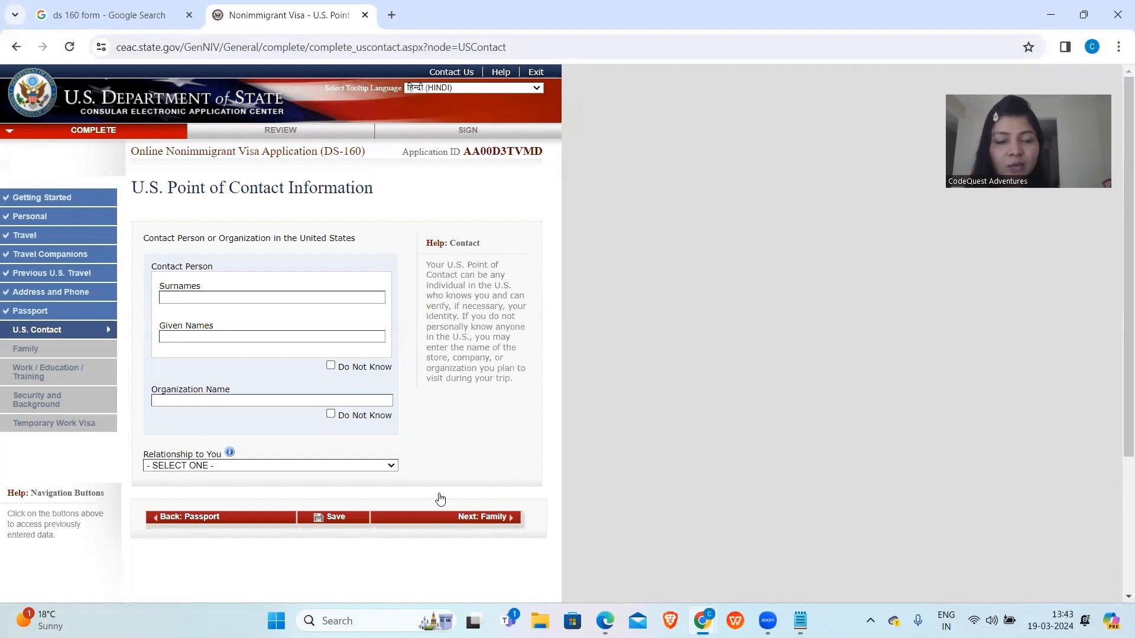
{"action": "left_click", "coordinate": [282, 296]}
{"action": "type", "text": "R K SHARMA"}
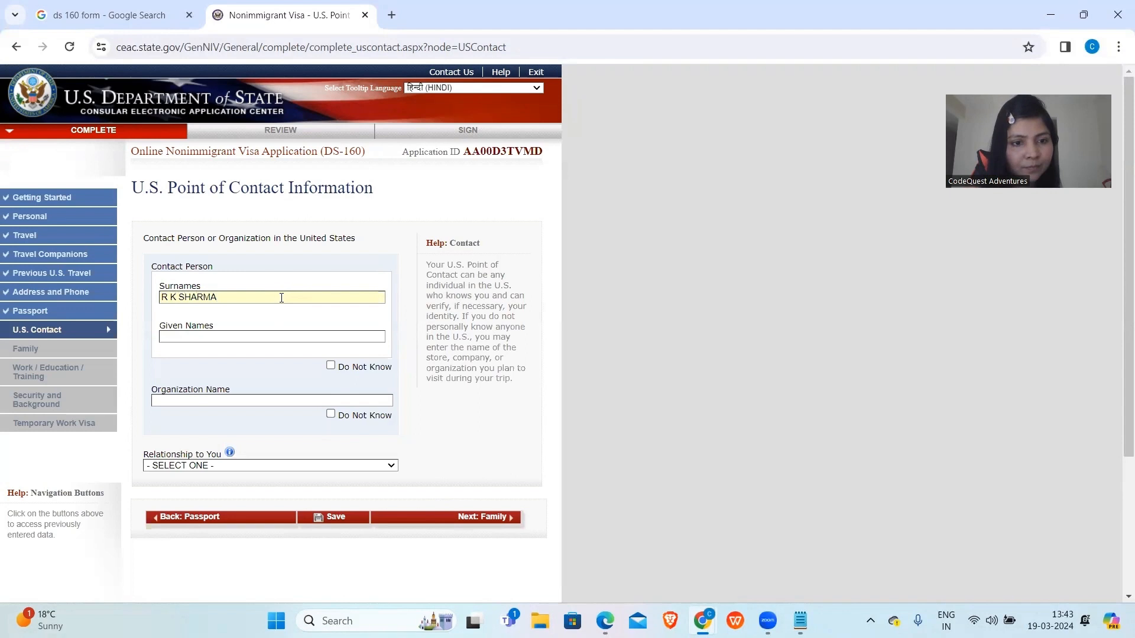
{"action": "left_click", "coordinate": [269, 337]}
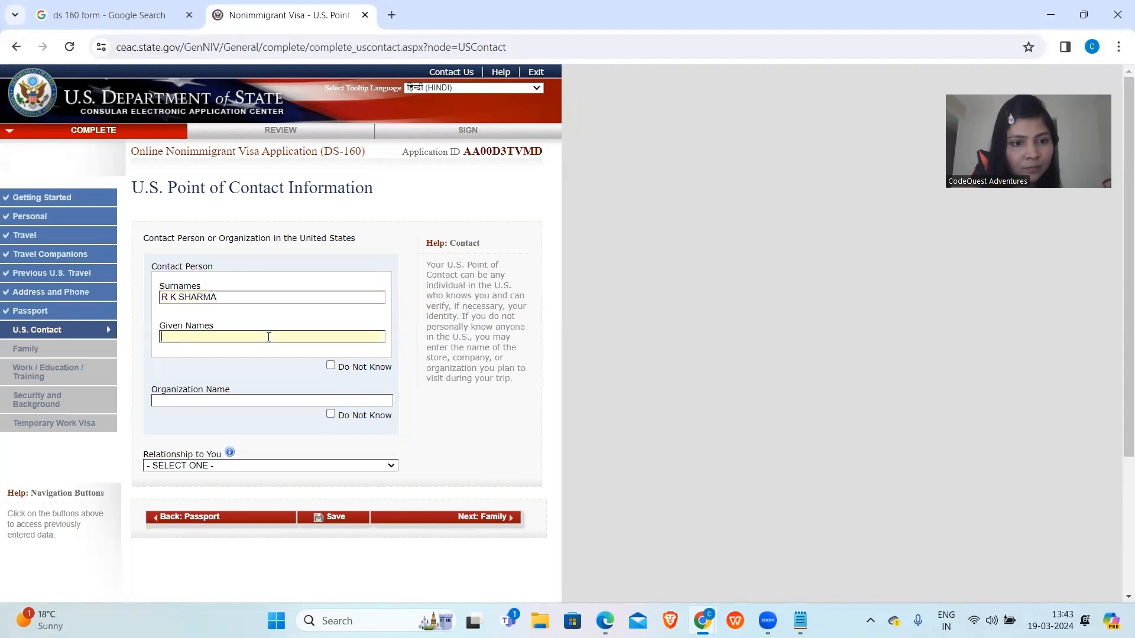
{"action": "type", "text": "R K S"}
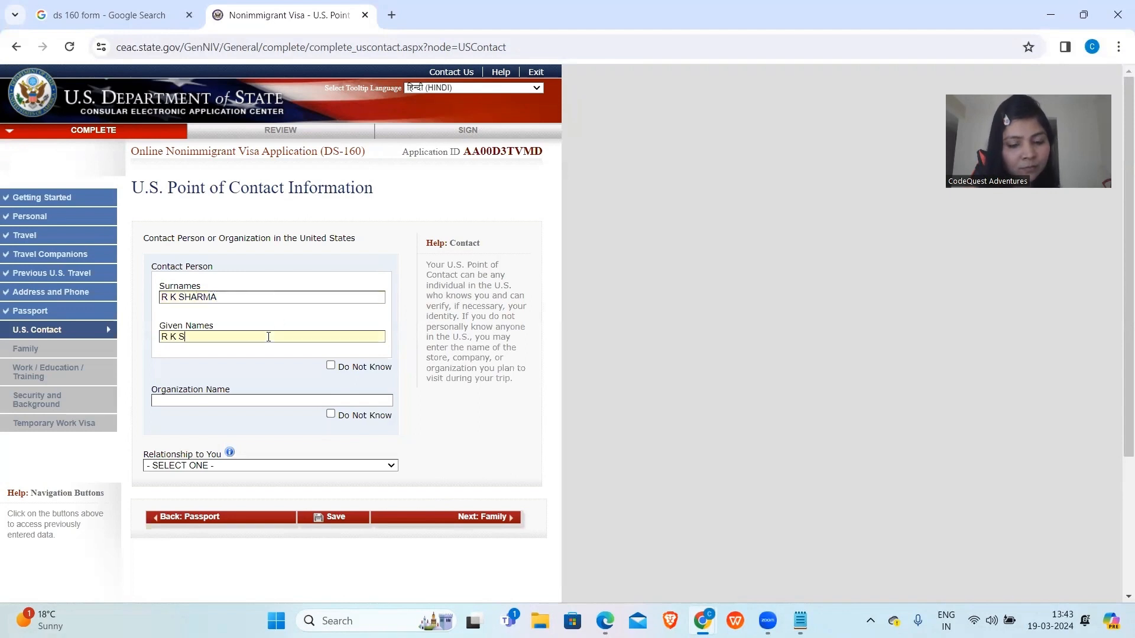
{"action": "type", "text": "HARMA"}
{"action": "left_click", "coordinate": [178, 299]}
{"action": "key", "text": "BackSpace"}
{"action": "key", "text": "BackSpace"}
{"action": "key", "text": "BackSpace"}
{"action": "key", "text": "BackSpace"}
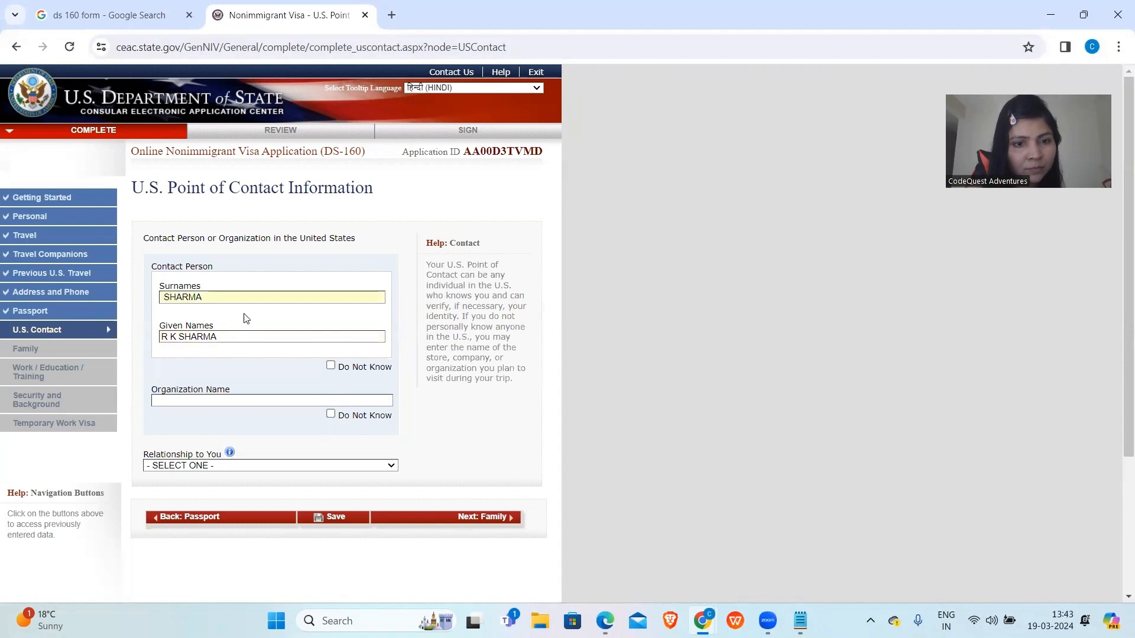
Try organization FACEBOOK versus a contact person, leaving Organization Name marked Do Not Know.
{"action": "left_click", "coordinate": [331, 416]}
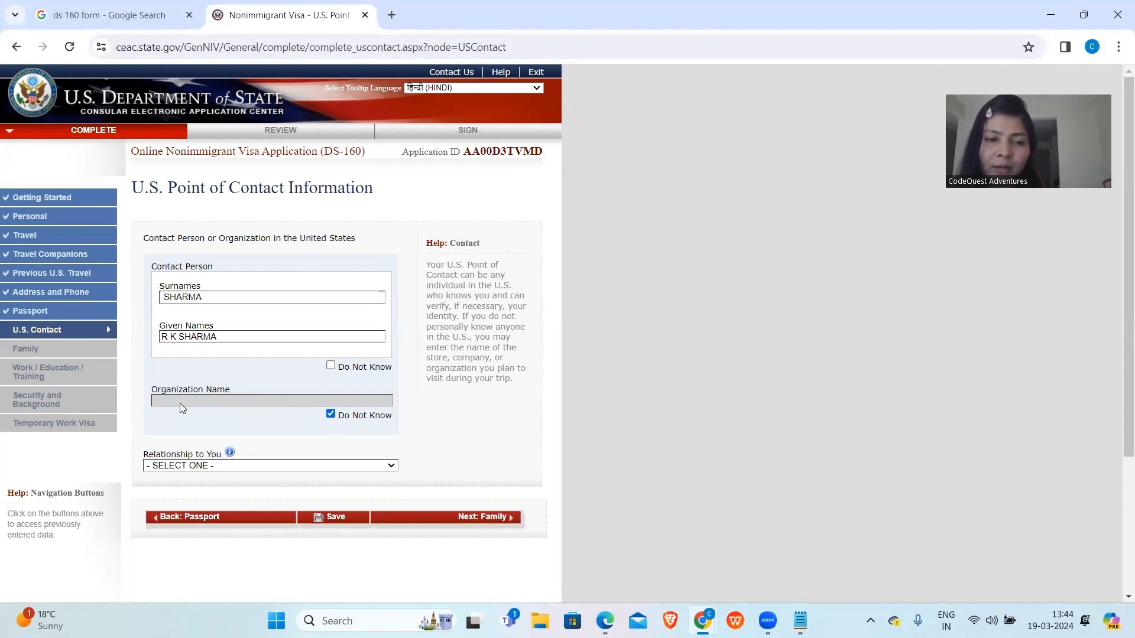
{"action": "left_click", "coordinate": [330, 415]}
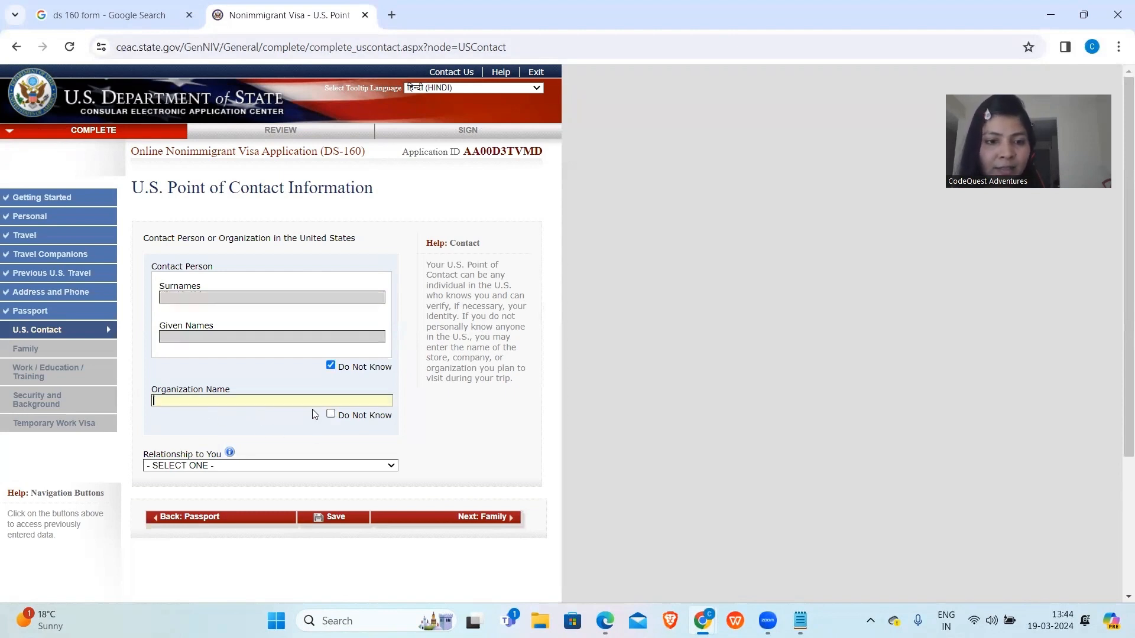
{"action": "type", "text": "FACEBOOK"}
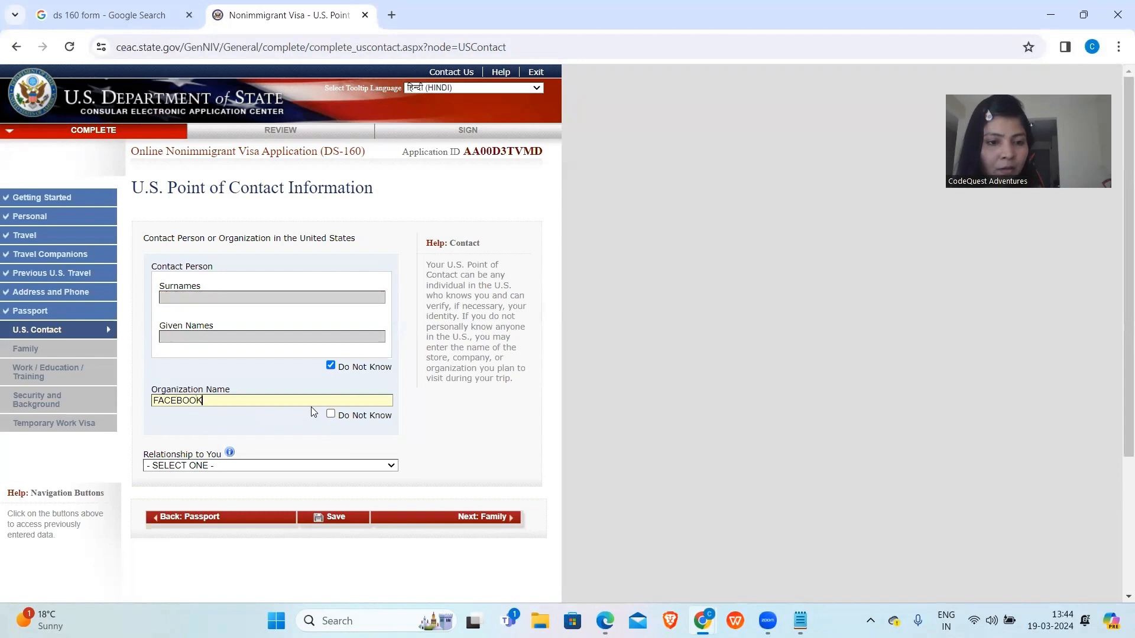
{"action": "left_click", "coordinate": [258, 465]}
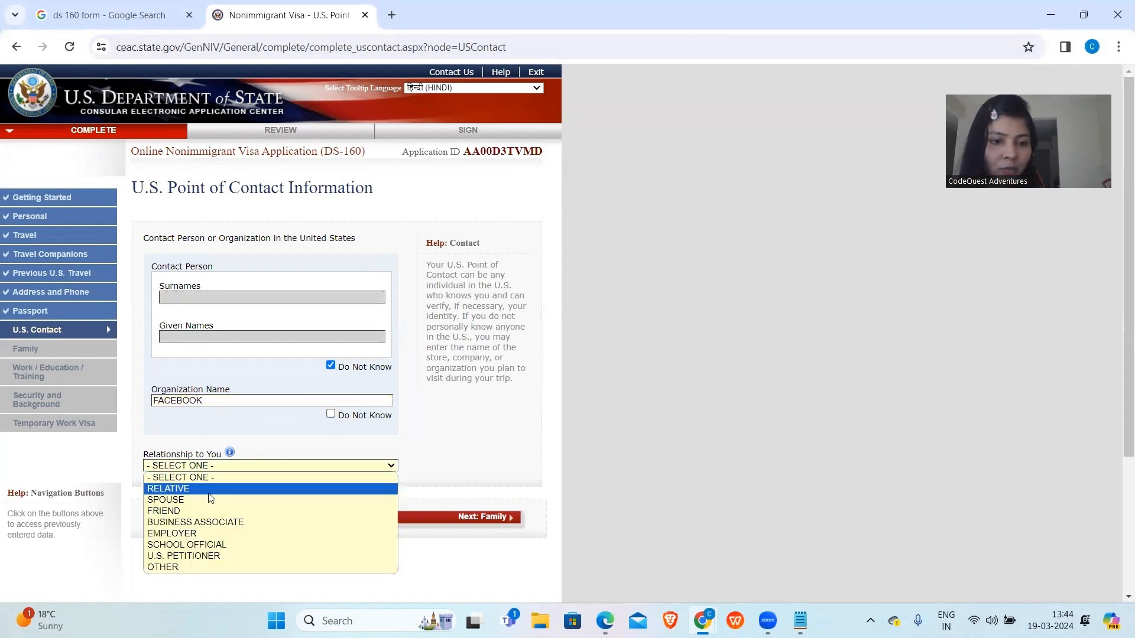
{"action": "left_click", "coordinate": [330, 415]}
{"action": "left_click", "coordinate": [331, 366]}
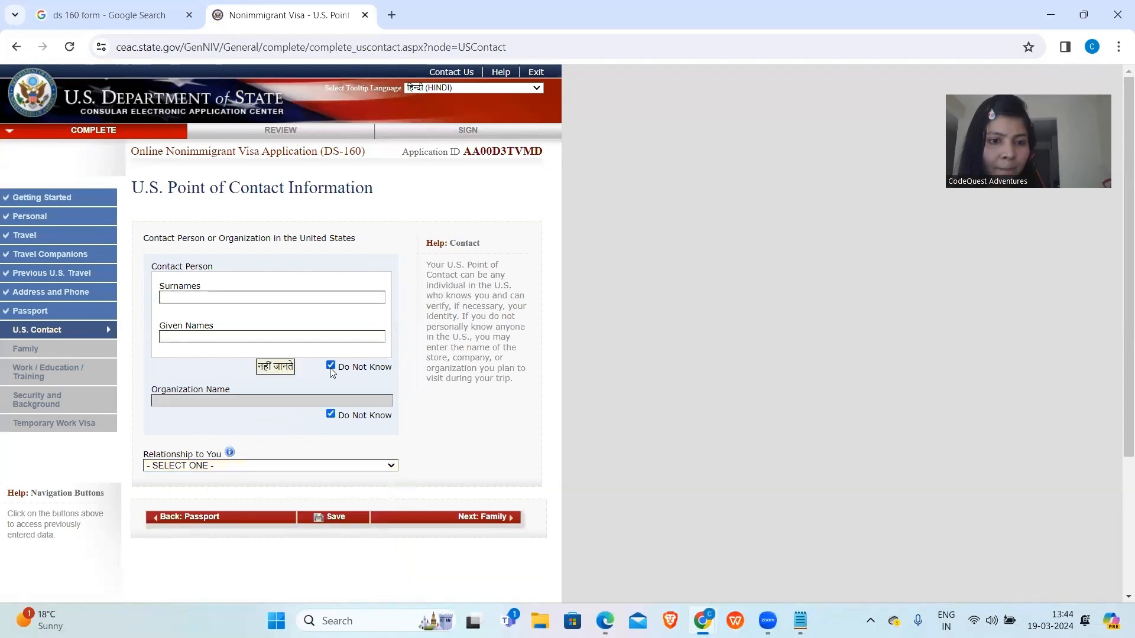
{"action": "left_click", "coordinate": [295, 373]}
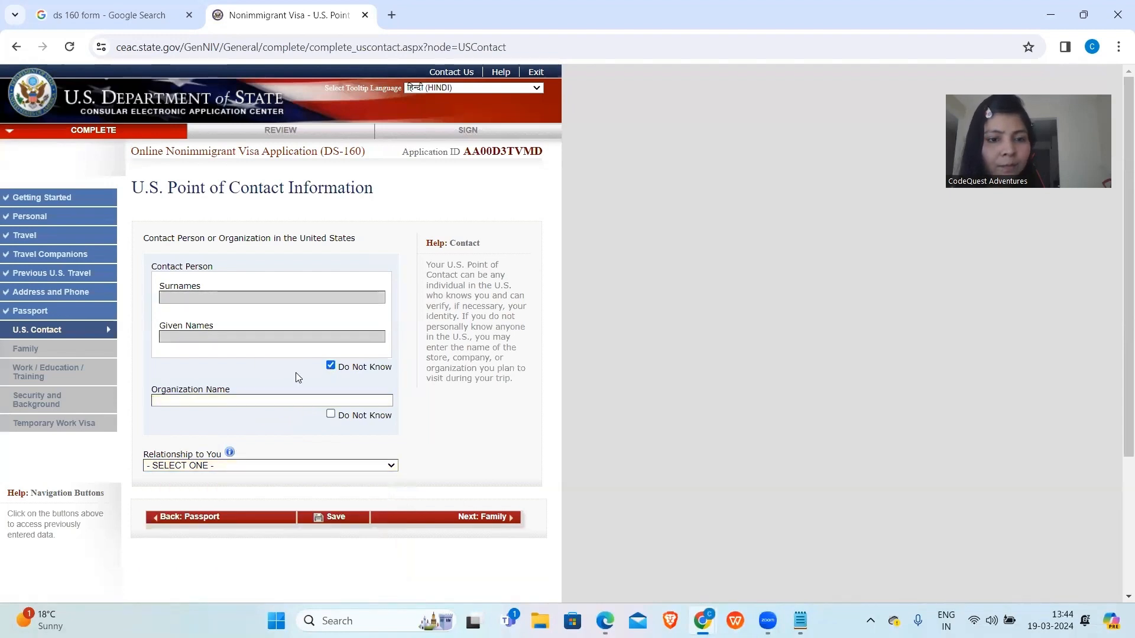
{"action": "left_click", "coordinate": [331, 415]}
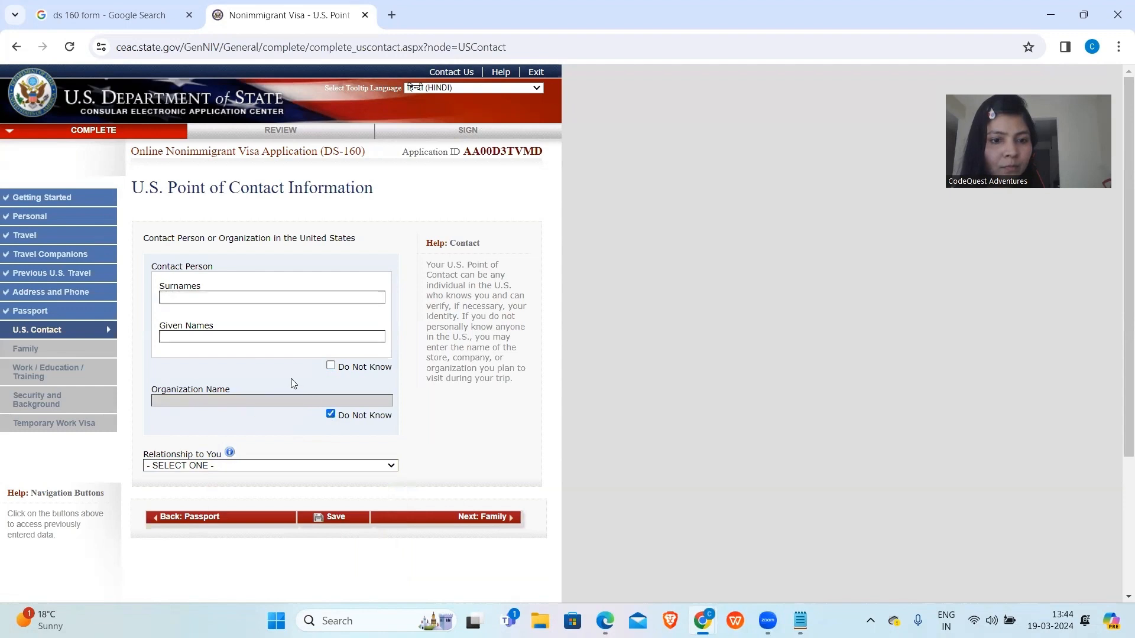
{"action": "left_click", "coordinate": [330, 415]}
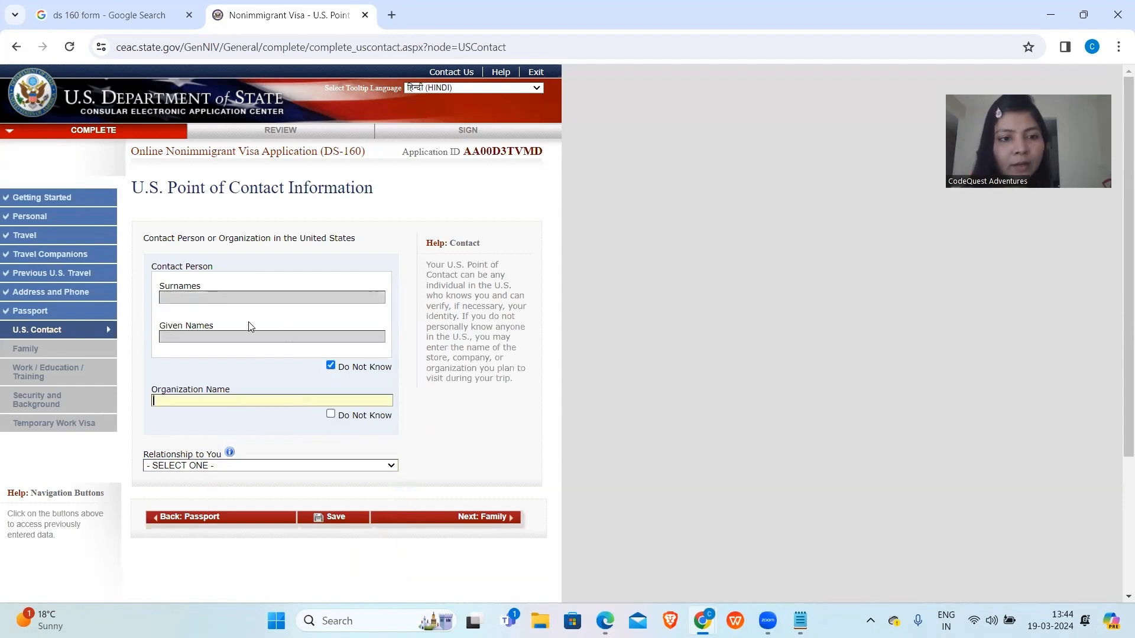
{"action": "left_click", "coordinate": [331, 366]}
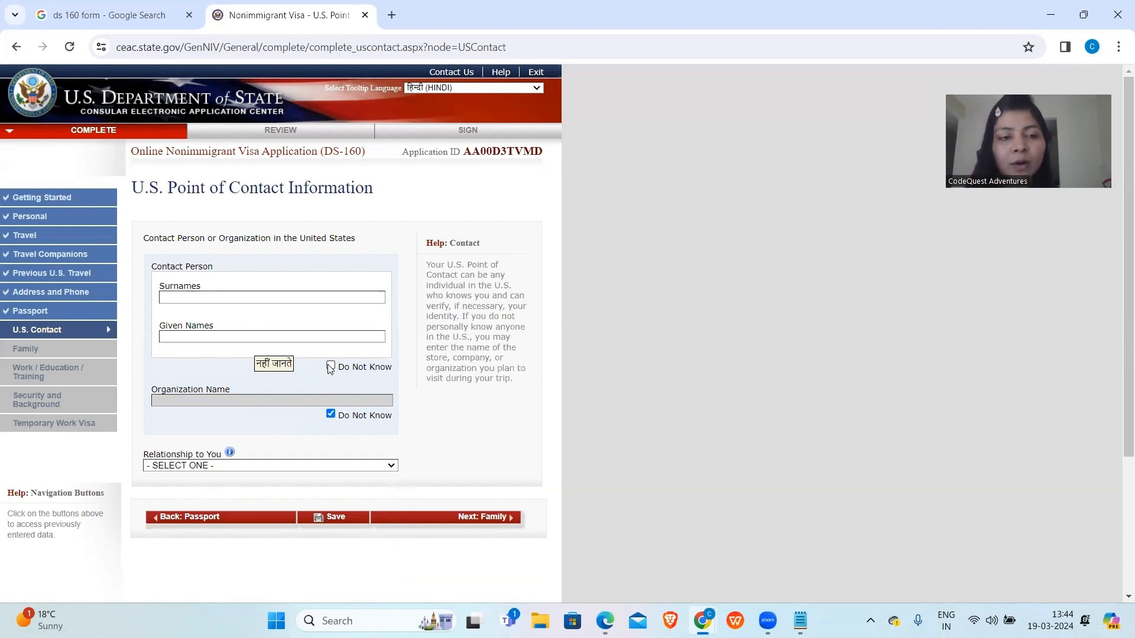
Enter the U.S. contact's surname and given names, with relationship FRIEND.
{"action": "left_click", "coordinate": [219, 296]}
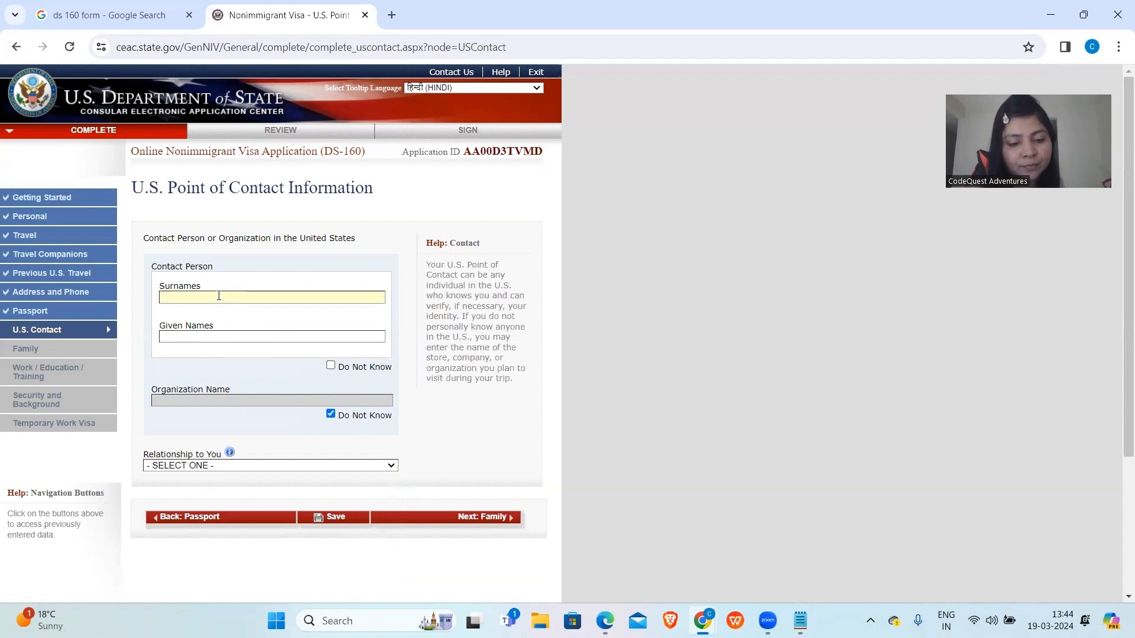
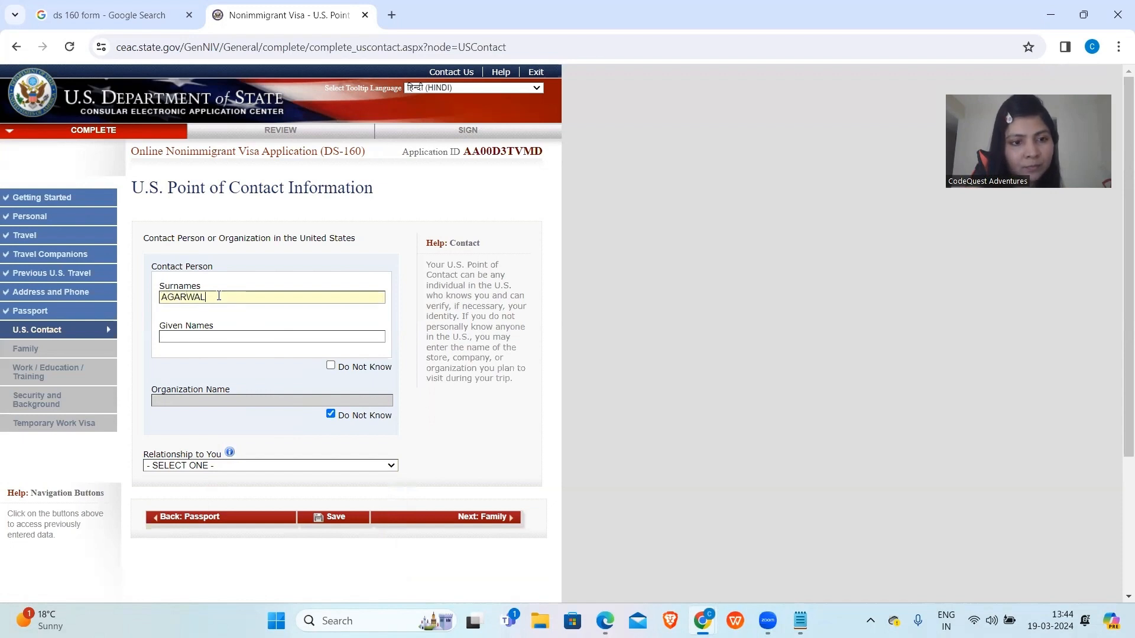
{"action": "left_click", "coordinate": [222, 336]}
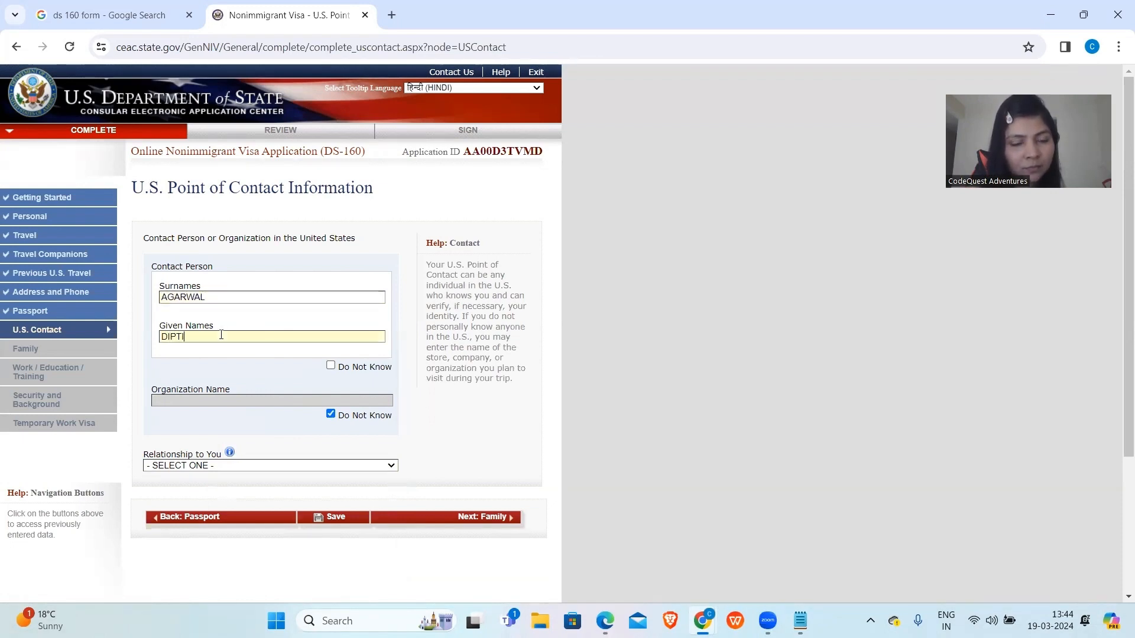
{"action": "scroll", "coordinate": [221, 335], "scroll_direction": "down", "scroll_amount": 2}
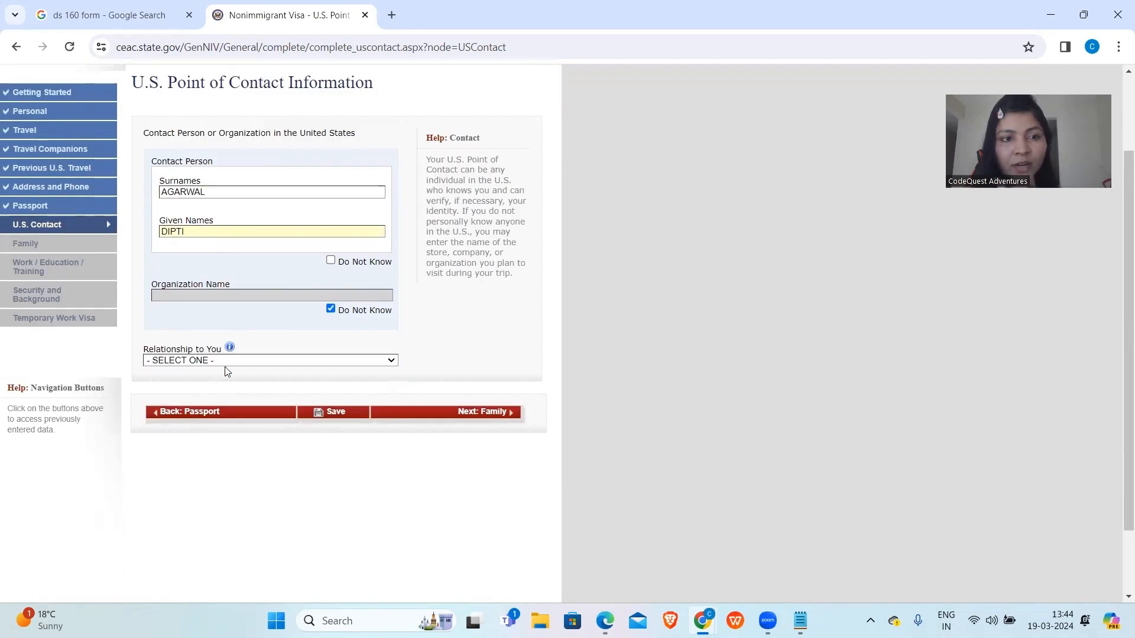
{"action": "left_click", "coordinate": [225, 363]}
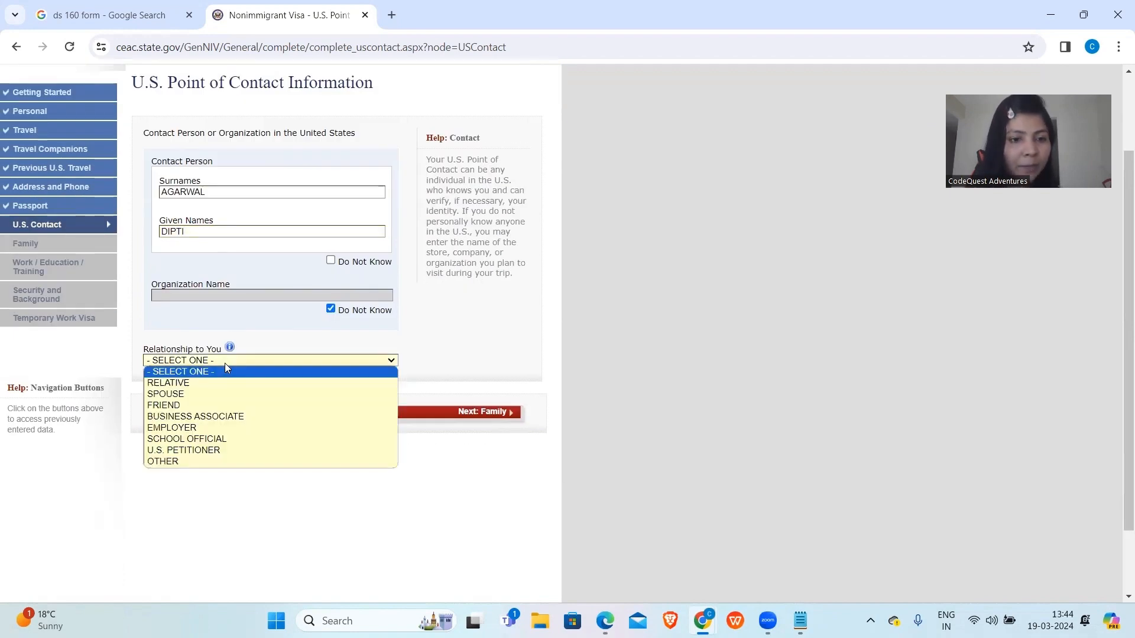
{"action": "left_click", "coordinate": [202, 406]}
Fill in the contact's street address, city NEW YORK and state NEW YORK.
{"action": "scroll", "coordinate": [287, 457], "scroll_direction": "down", "scroll_amount": 2}
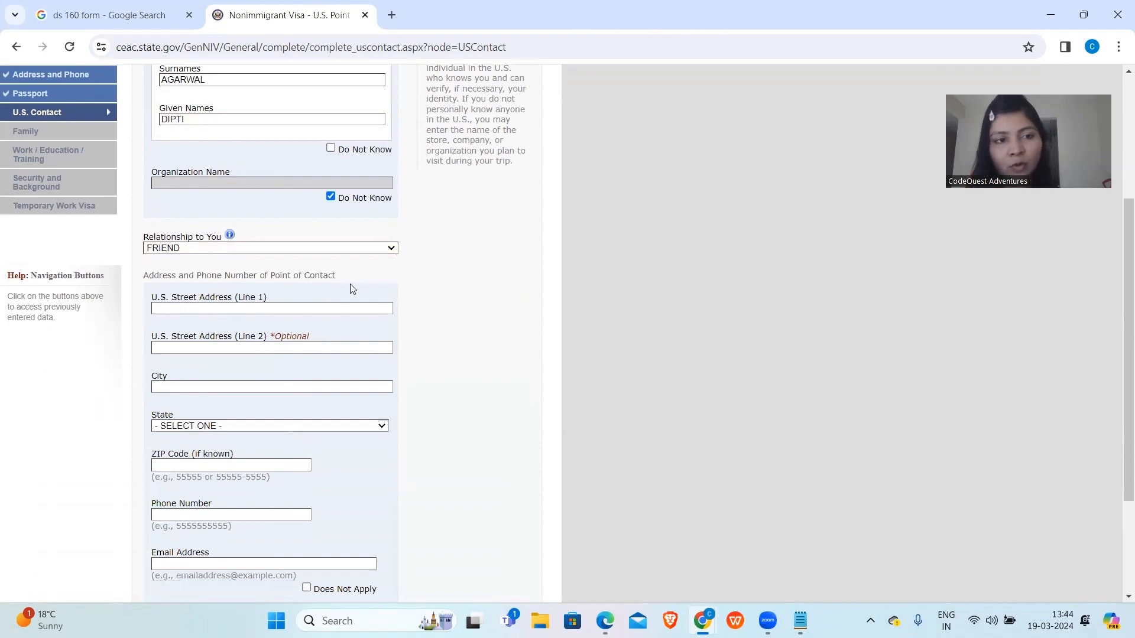
{"action": "scroll", "coordinate": [313, 381], "scroll_direction": "down", "scroll_amount": 2}
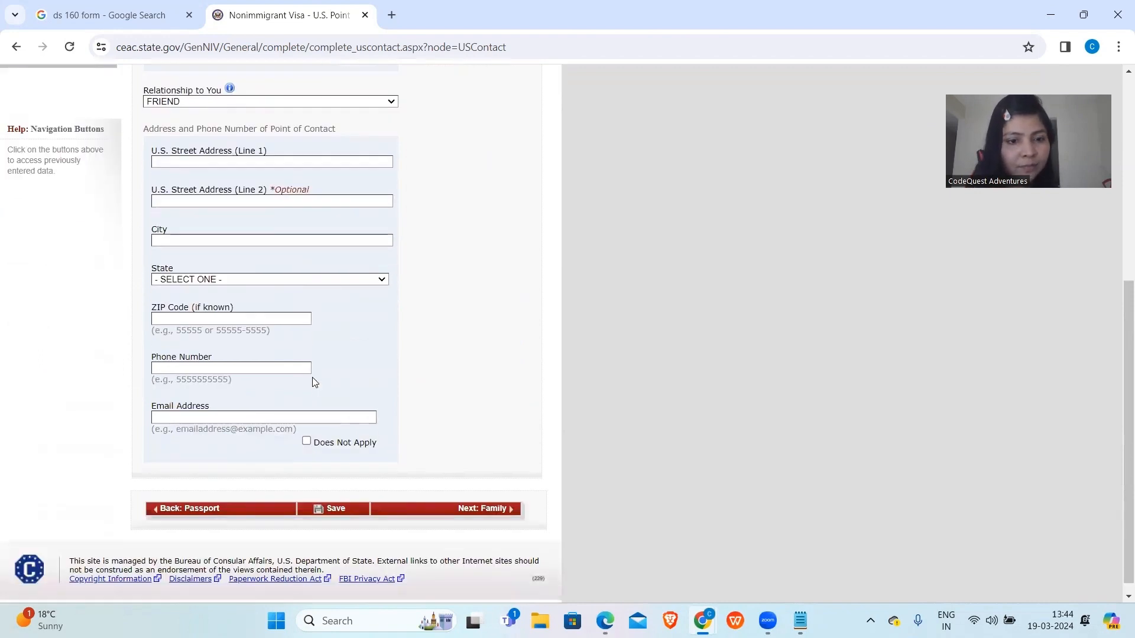
{"action": "scroll", "coordinate": [304, 449], "scroll_direction": "up", "scroll_amount": 2}
{"action": "scroll", "coordinate": [304, 499], "scroll_direction": "down", "scroll_amount": 1}
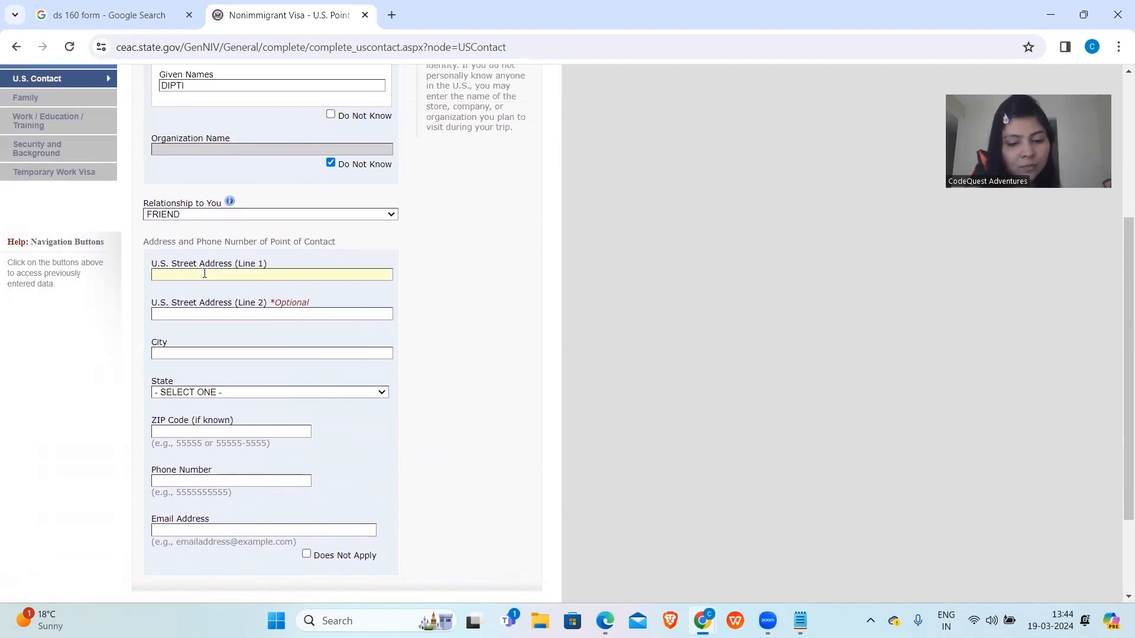
{"action": "type", "text": "ASK"}
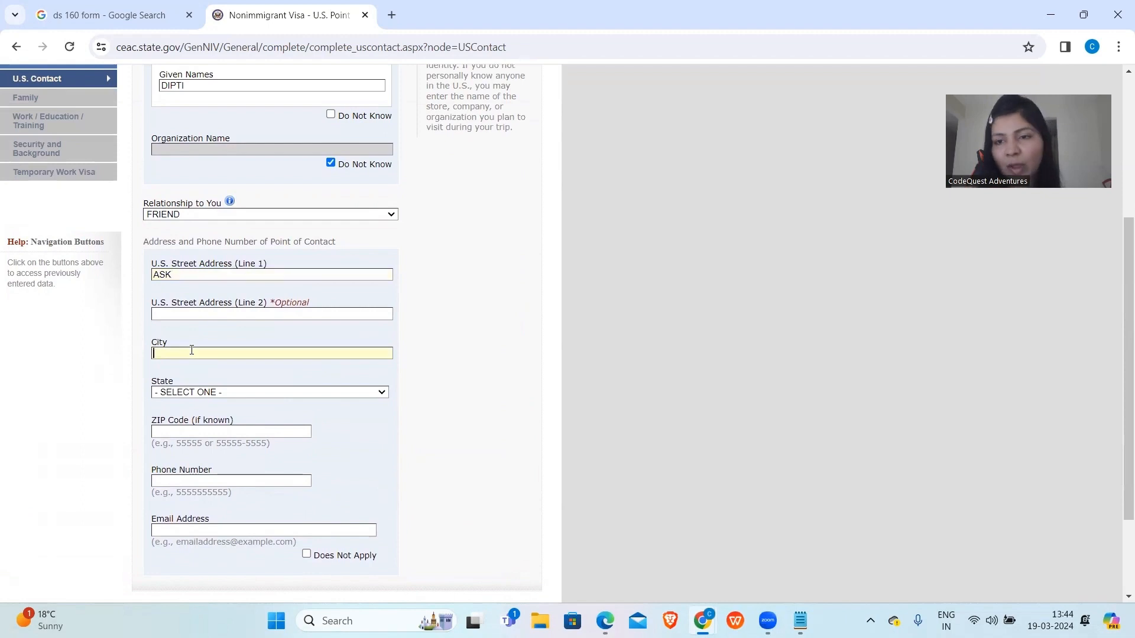
{"action": "type", "text": "NEW YORK"}
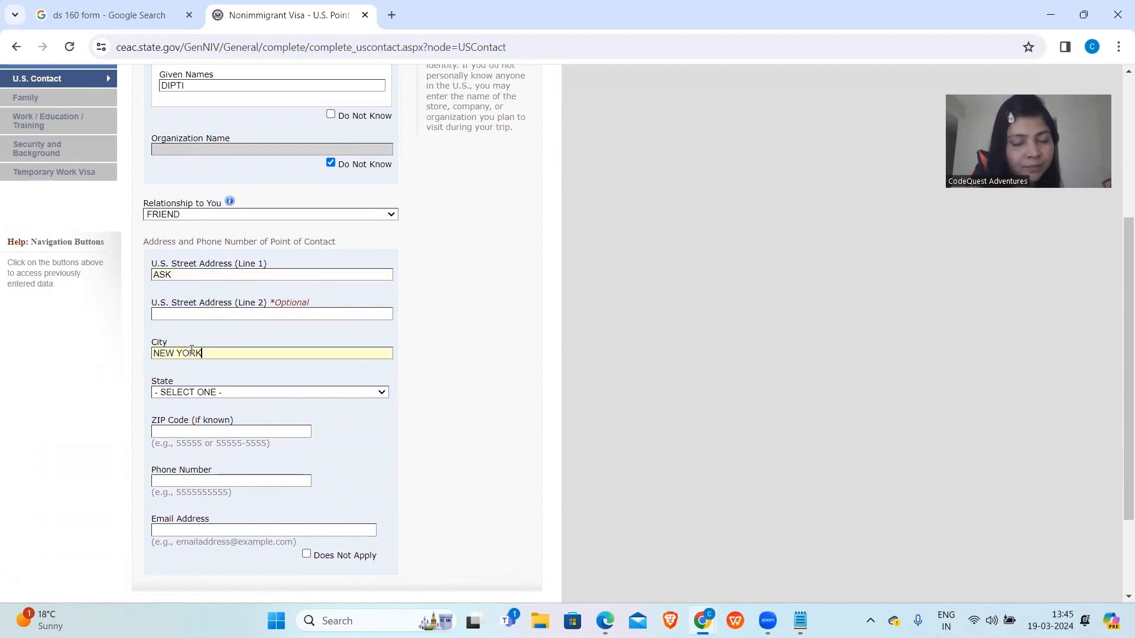
{"action": "left_click", "coordinate": [211, 392]}
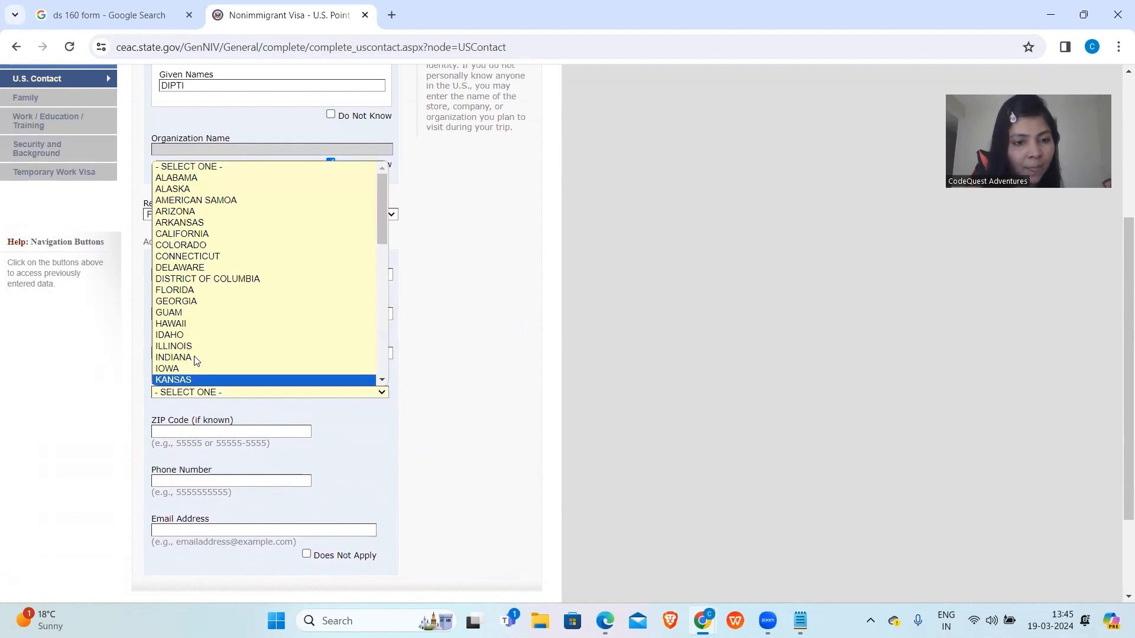
{"action": "scroll", "coordinate": [196, 359], "scroll_direction": "down", "scroll_amount": 4}
{"action": "left_click", "coordinate": [192, 327]}
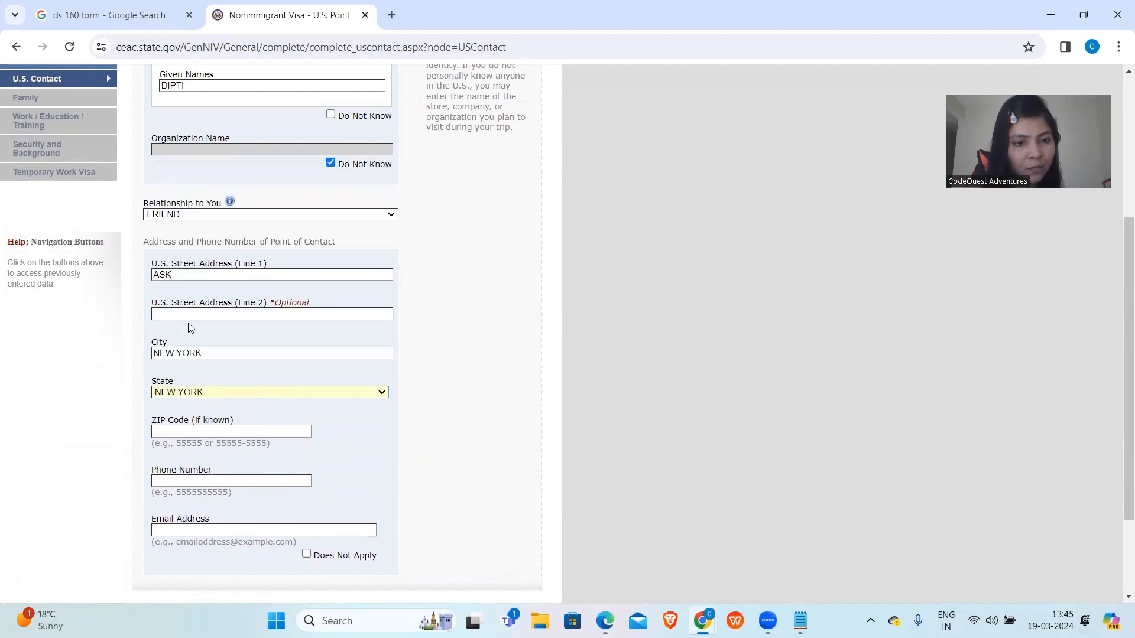
Mark the contact's email as Does Not Apply and enter the contact's phone number.
{"action": "scroll", "coordinate": [183, 465], "scroll_direction": "down", "scroll_amount": 1}
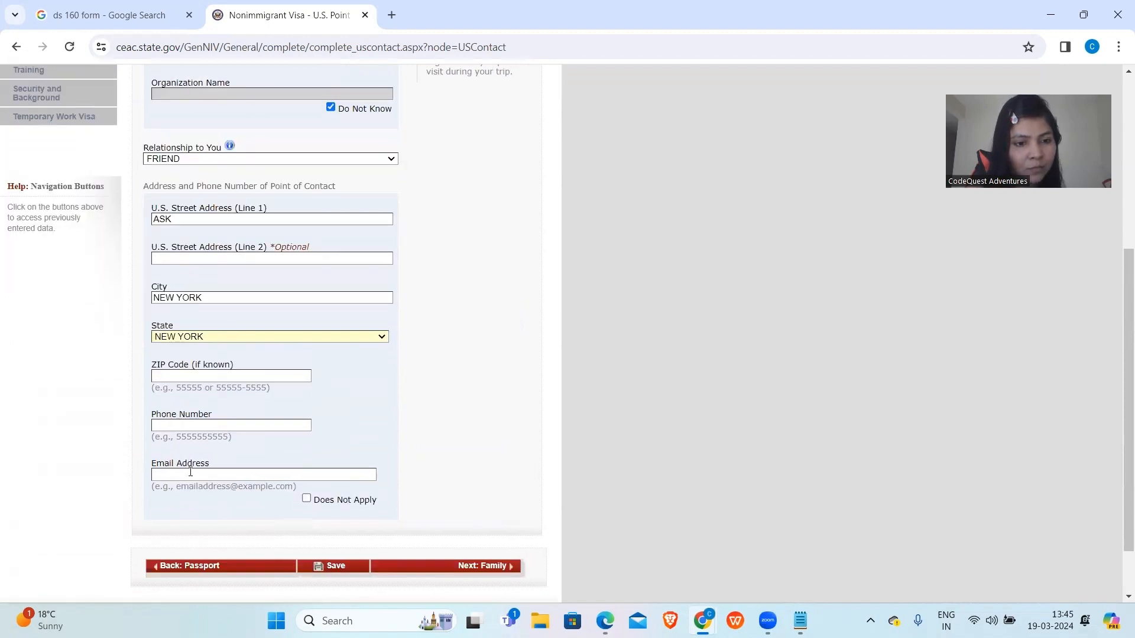
{"action": "left_click", "coordinate": [306, 499]}
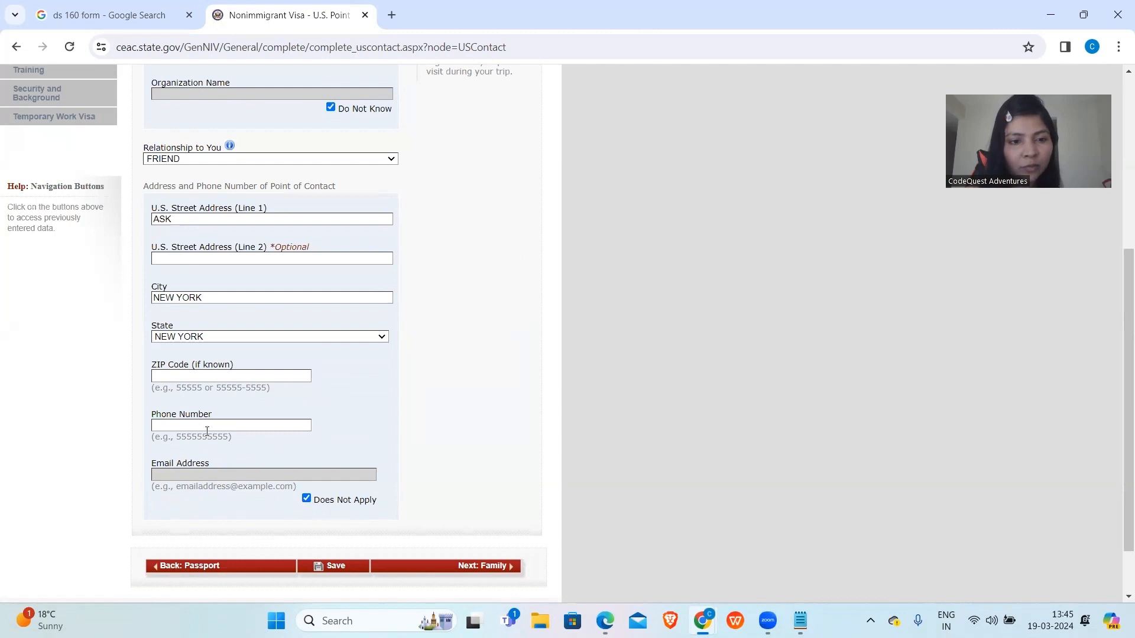
{"action": "type", "text": "98"}
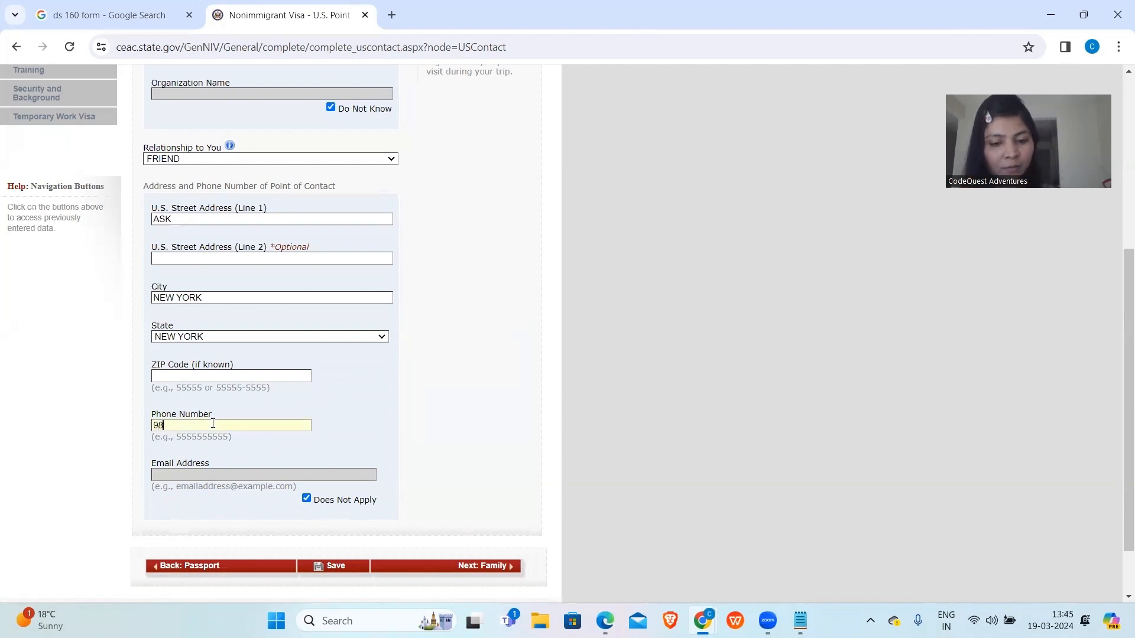
{"action": "type", "text": "76543456"}
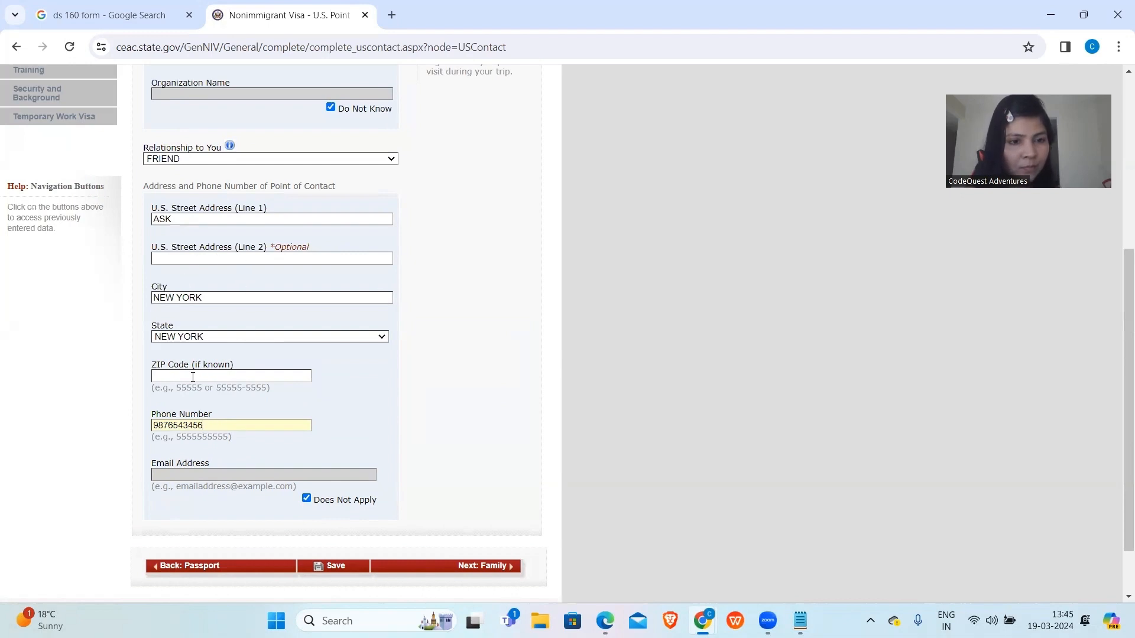
{"action": "scroll", "coordinate": [225, 381], "scroll_direction": "down", "scroll_amount": 1}
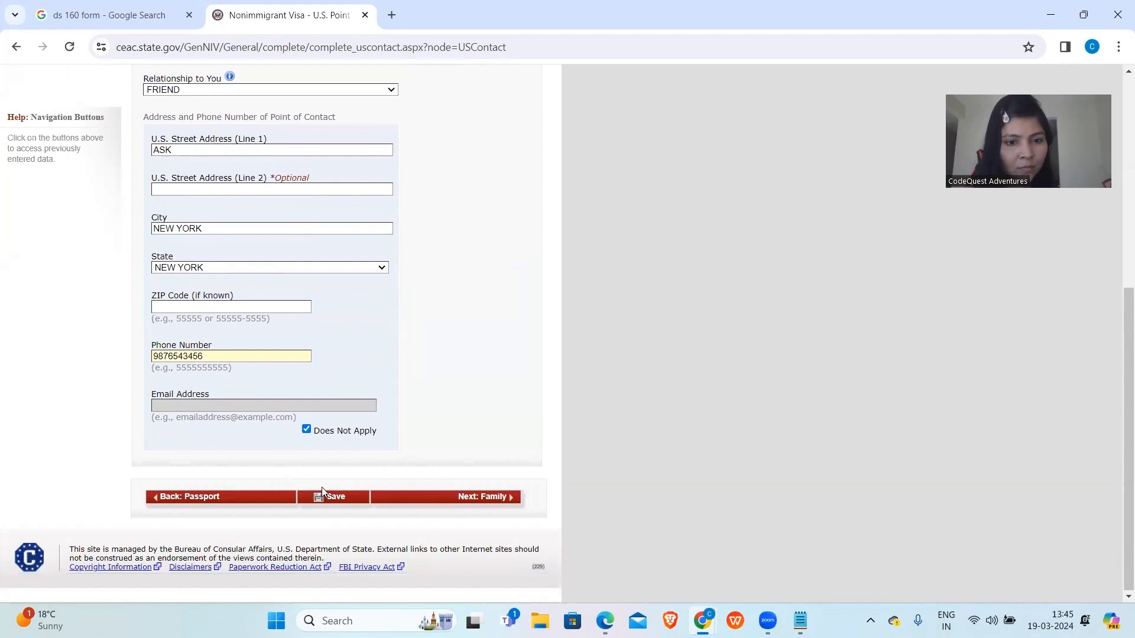
Save the U.S. contact details, resume the application and continue to Family: Relatives.
{"action": "left_click", "coordinate": [334, 500]}
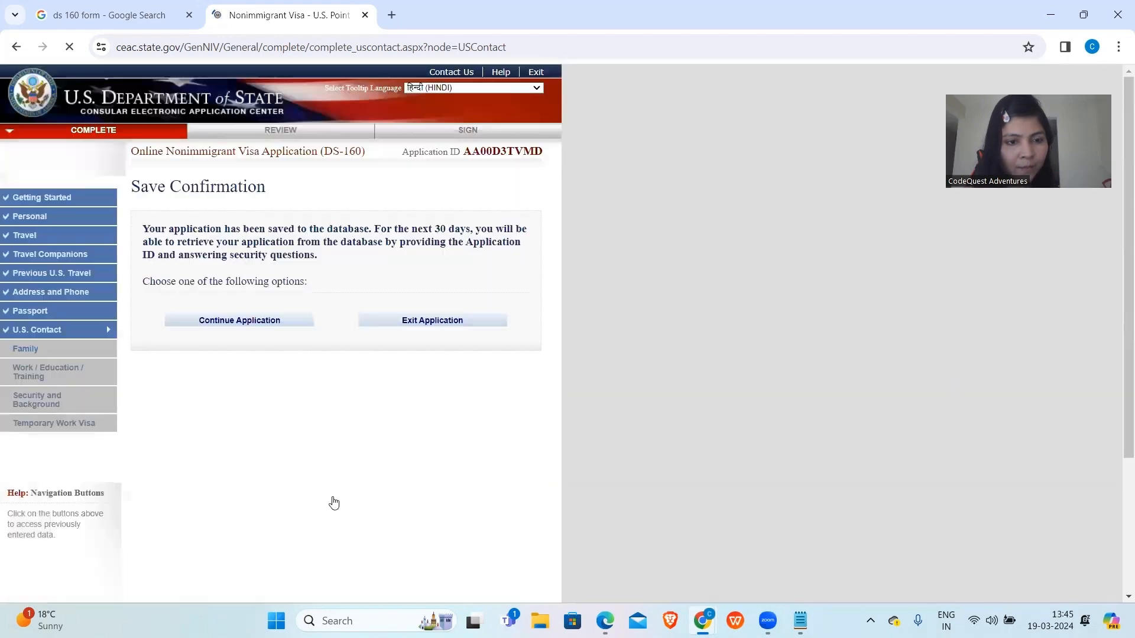
{"action": "left_click", "coordinate": [207, 277]}
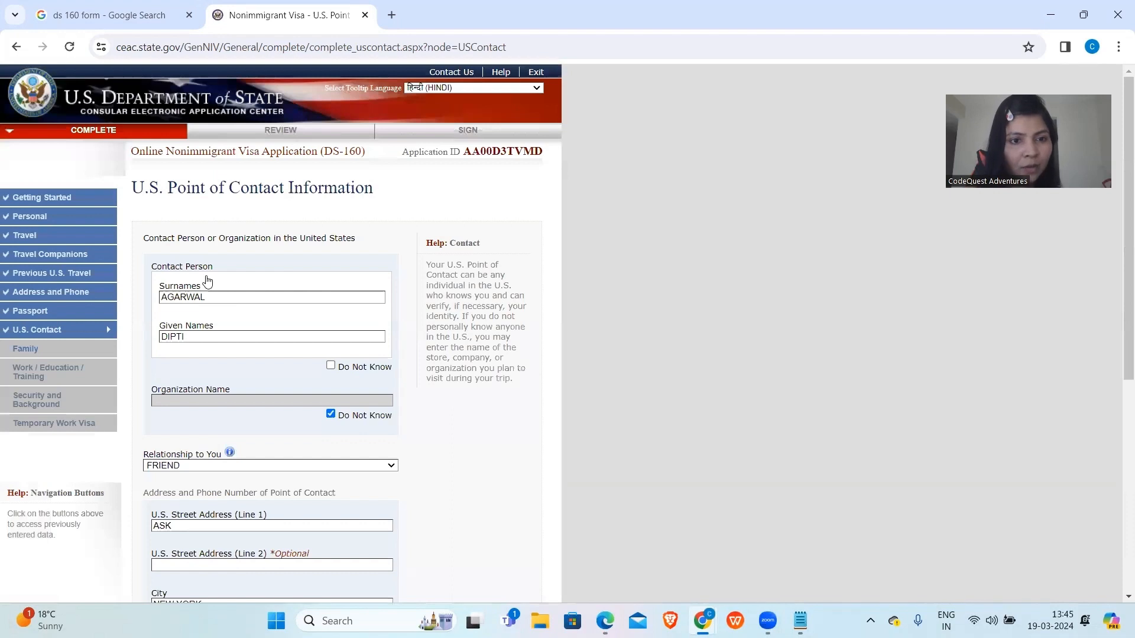
{"action": "scroll", "coordinate": [246, 353], "scroll_direction": "down", "scroll_amount": 6}
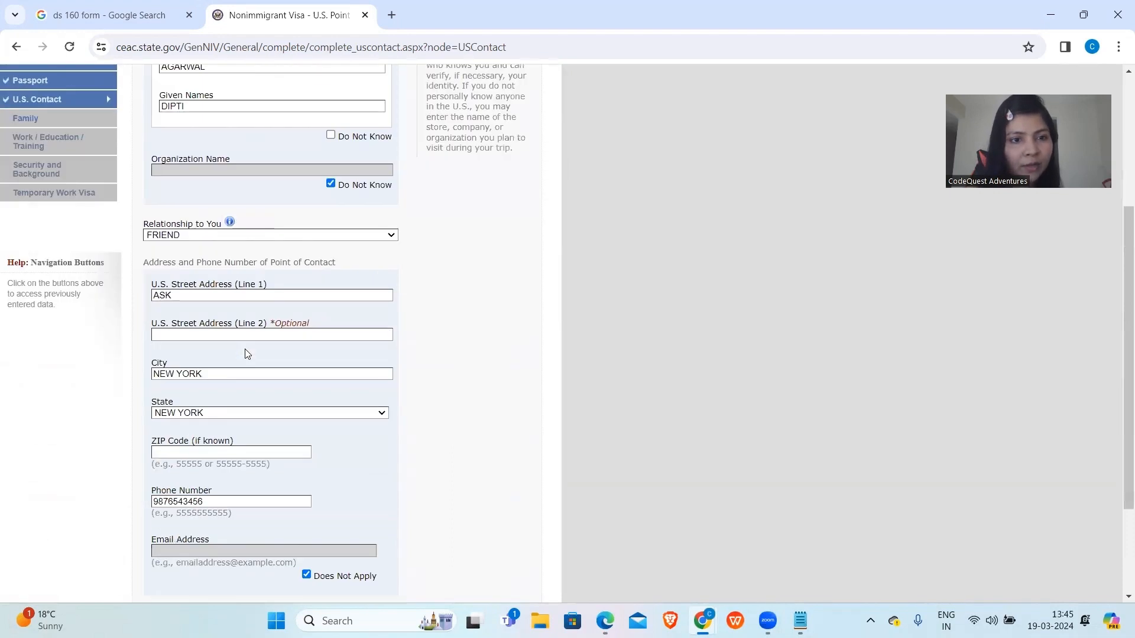
{"action": "left_click", "coordinate": [436, 499]}
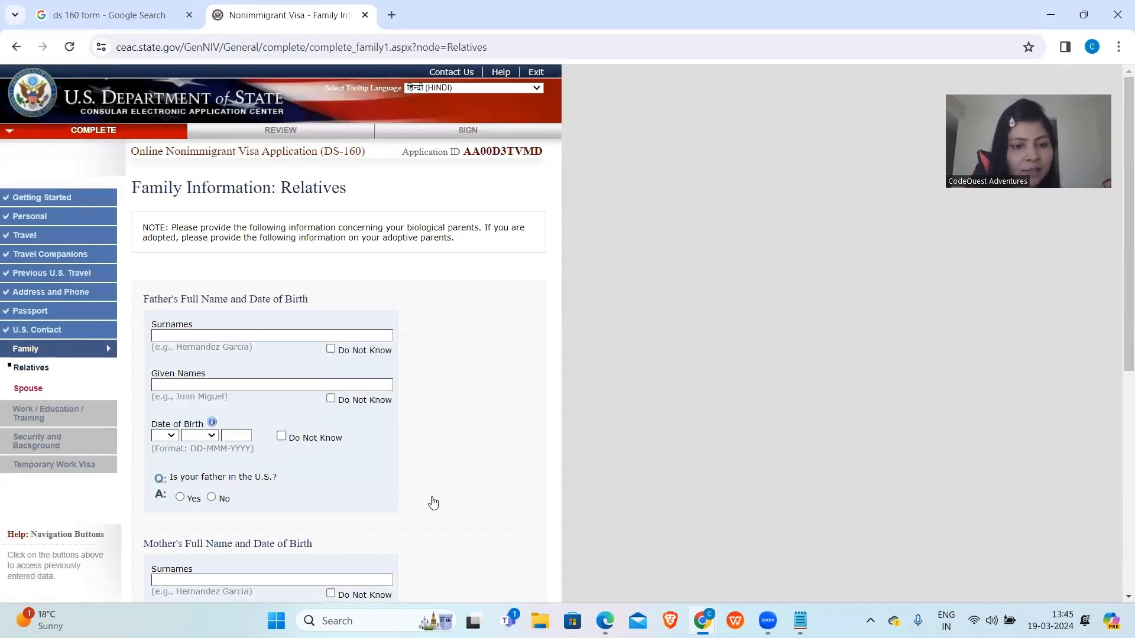
Enter the father's surname and given names, moving the initials out of the surname.
{"action": "scroll", "coordinate": [434, 502], "scroll_direction": "down", "scroll_amount": 4}
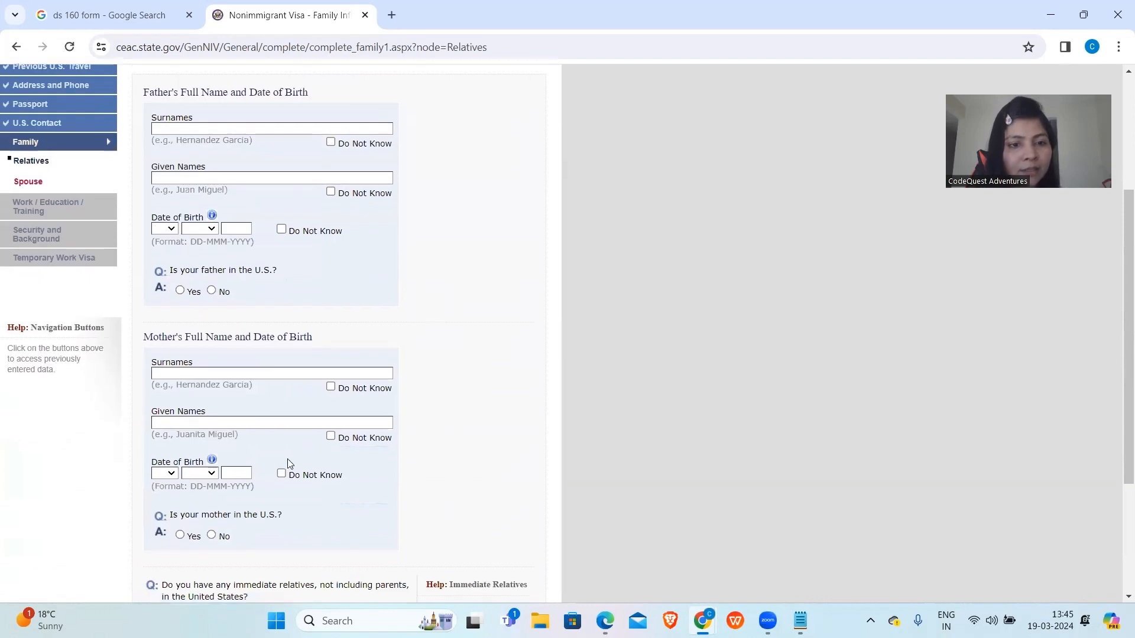
{"action": "scroll", "coordinate": [289, 518], "scroll_direction": "down", "scroll_amount": 3}
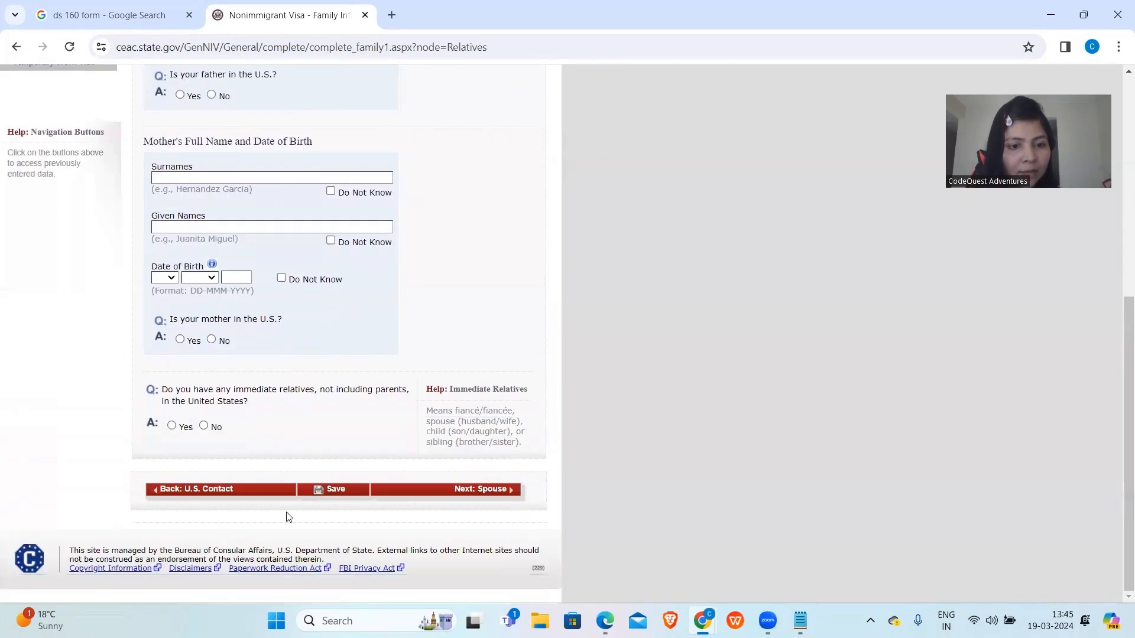
{"action": "scroll", "coordinate": [289, 517], "scroll_direction": "up", "scroll_amount": 7}
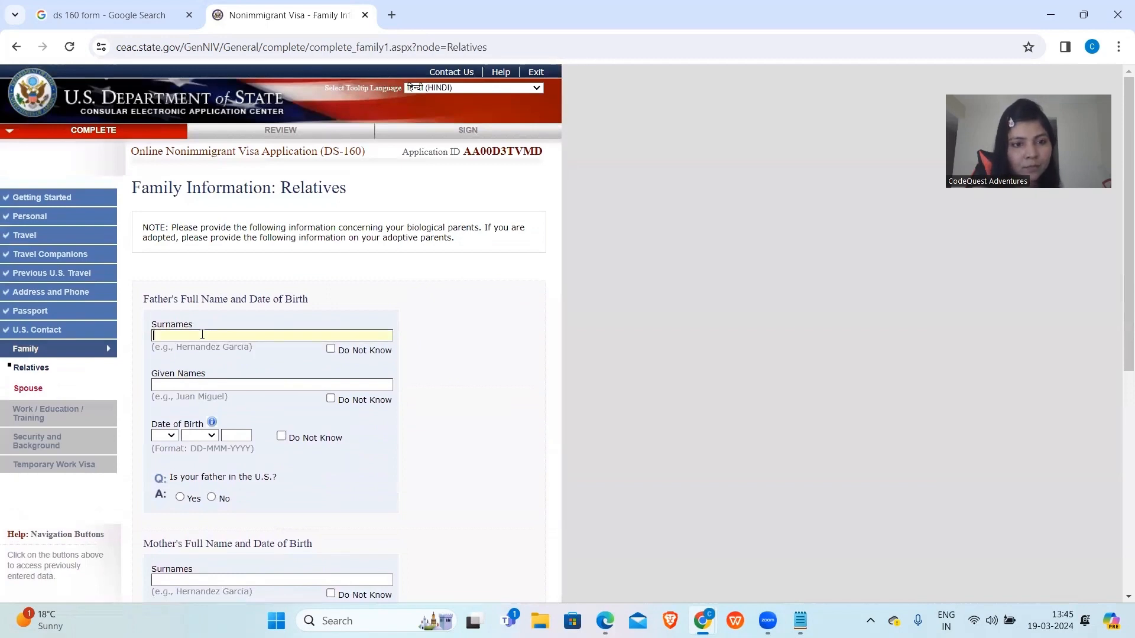
{"action": "type", "text": "R N PANDEY"}
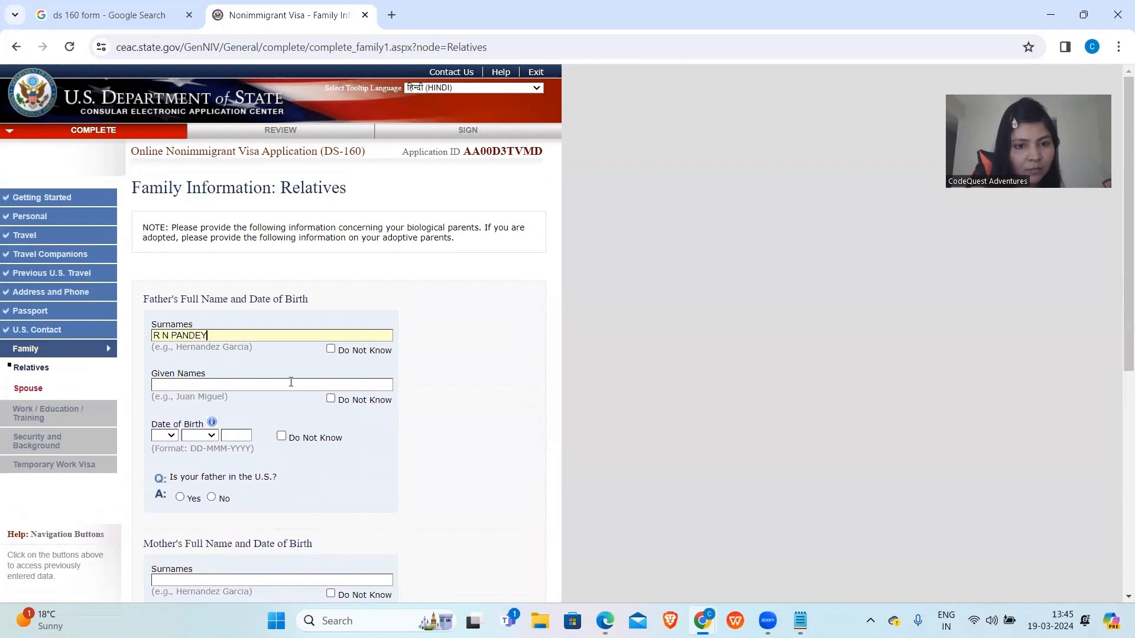
{"action": "left_click", "coordinate": [331, 399]}
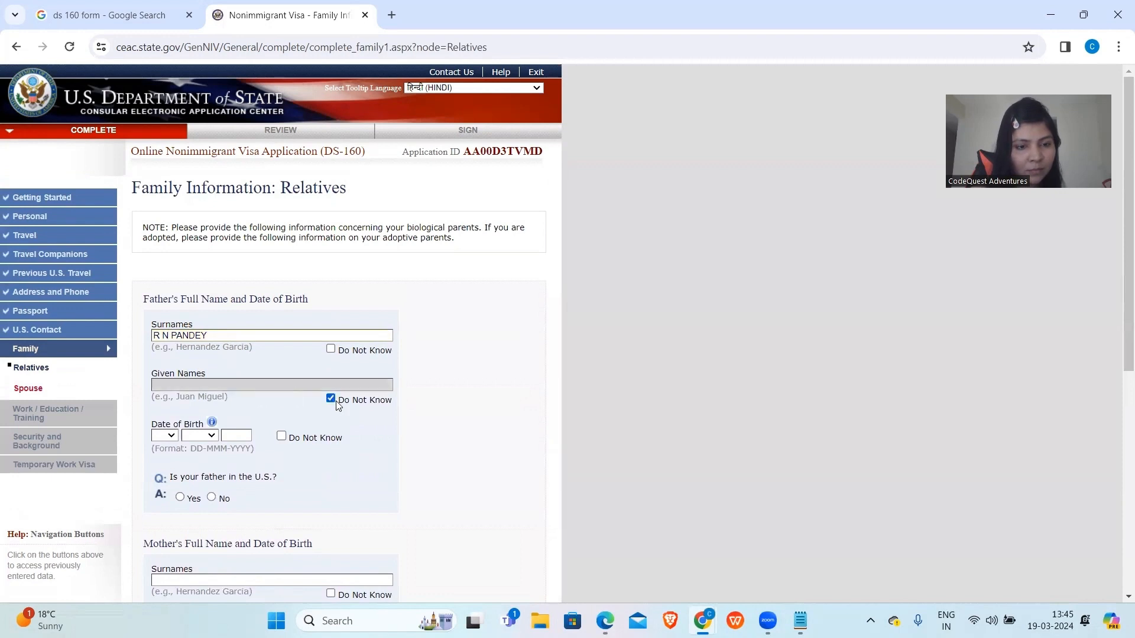
{"action": "left_click", "coordinate": [331, 399]}
{"action": "left_click_drag", "start_coordinate": [175, 335], "coordinate": [149, 337]}
{"action": "key", "text": "BackSpace"}
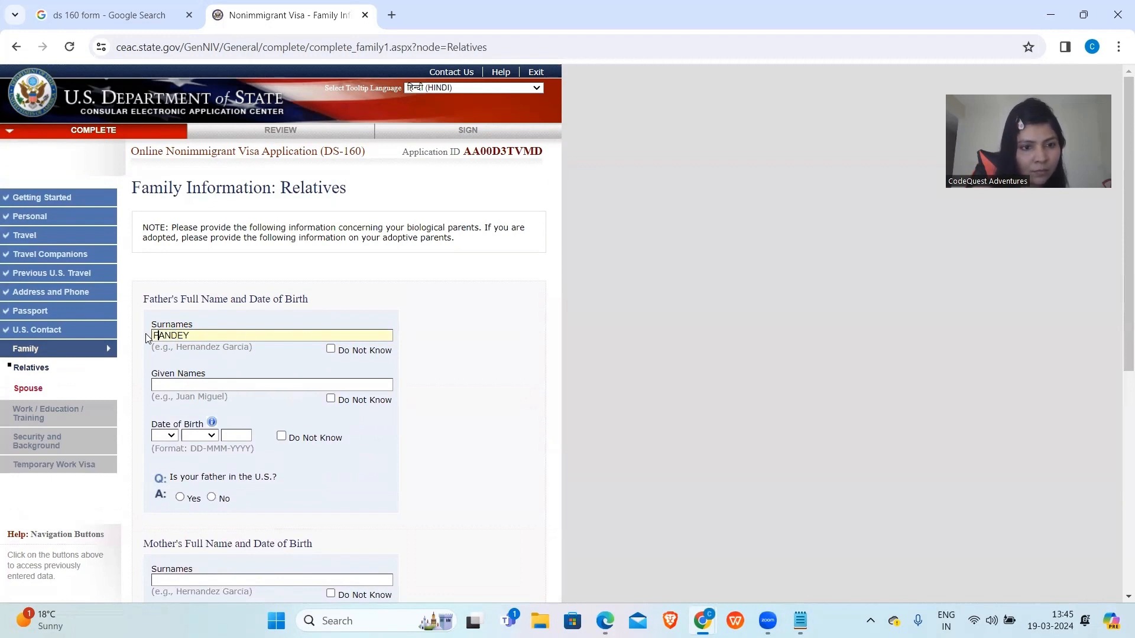
{"action": "type", "text": "R N"}
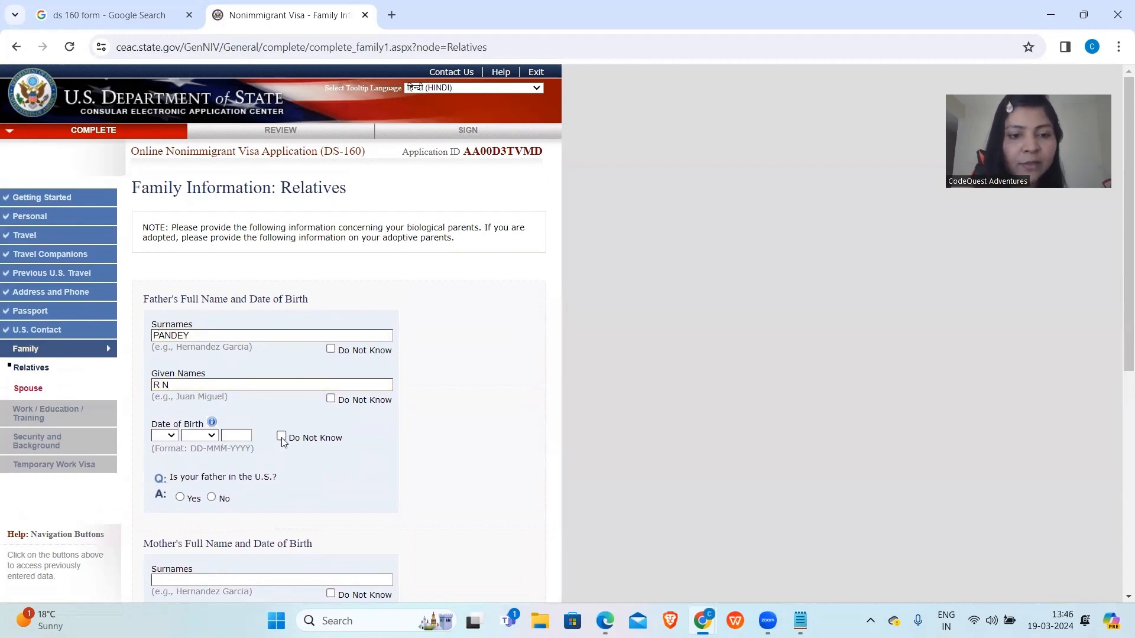
{"action": "left_click", "coordinate": [168, 436]}
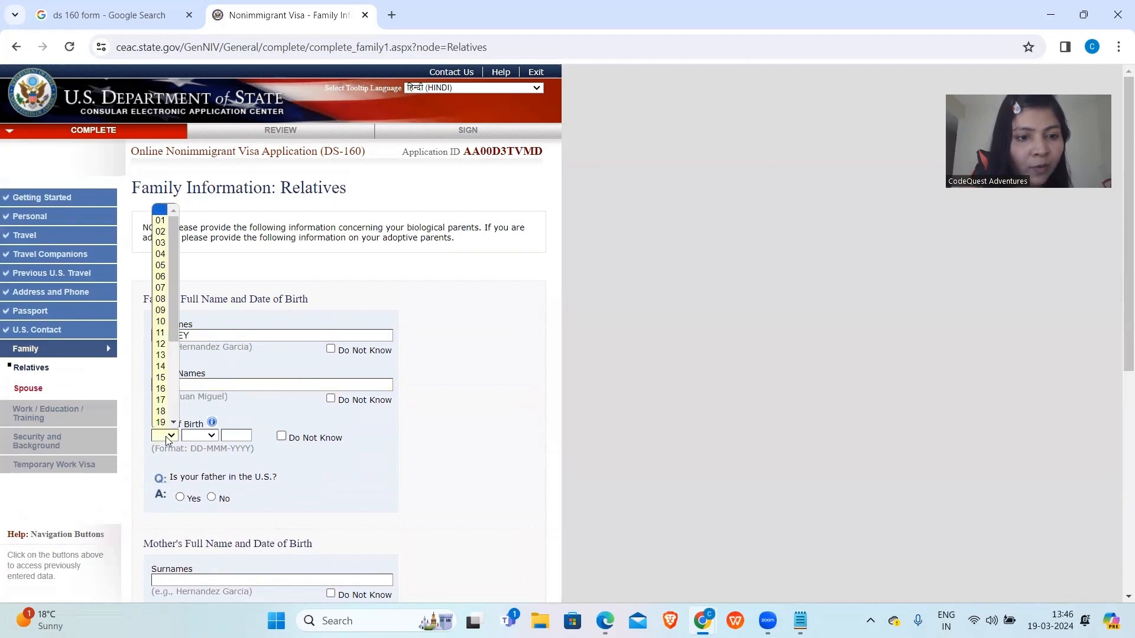
{"action": "left_click", "coordinate": [163, 368]}
{"action": "left_click", "coordinate": [205, 435]}
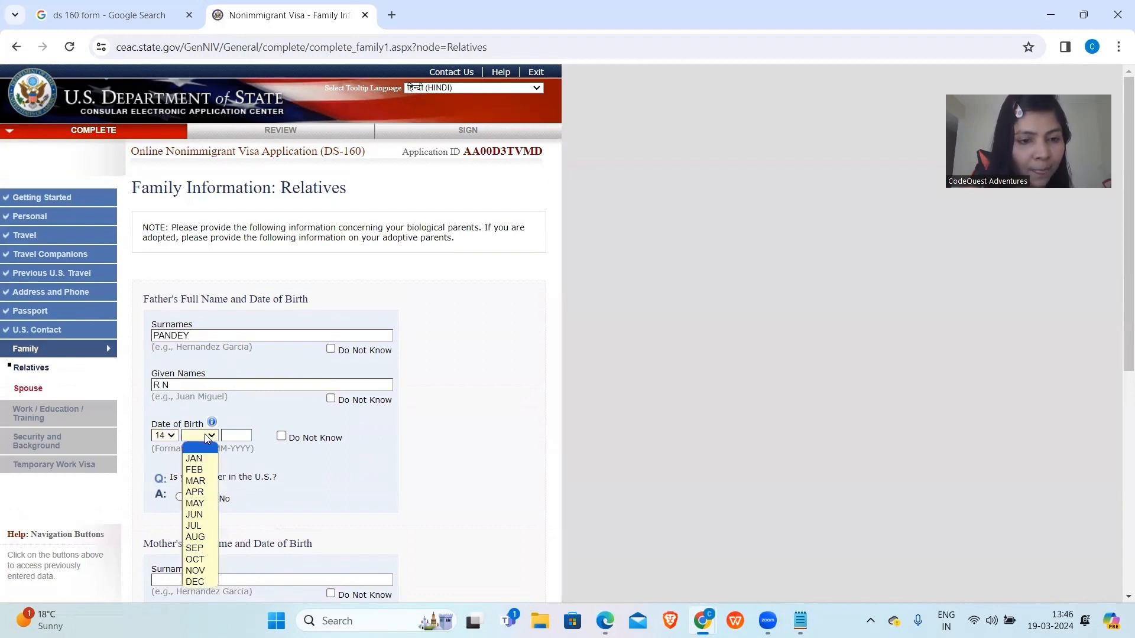
{"action": "left_click", "coordinate": [195, 493]}
{"action": "left_click", "coordinate": [243, 434]}
{"action": "type", "text": "1976"}
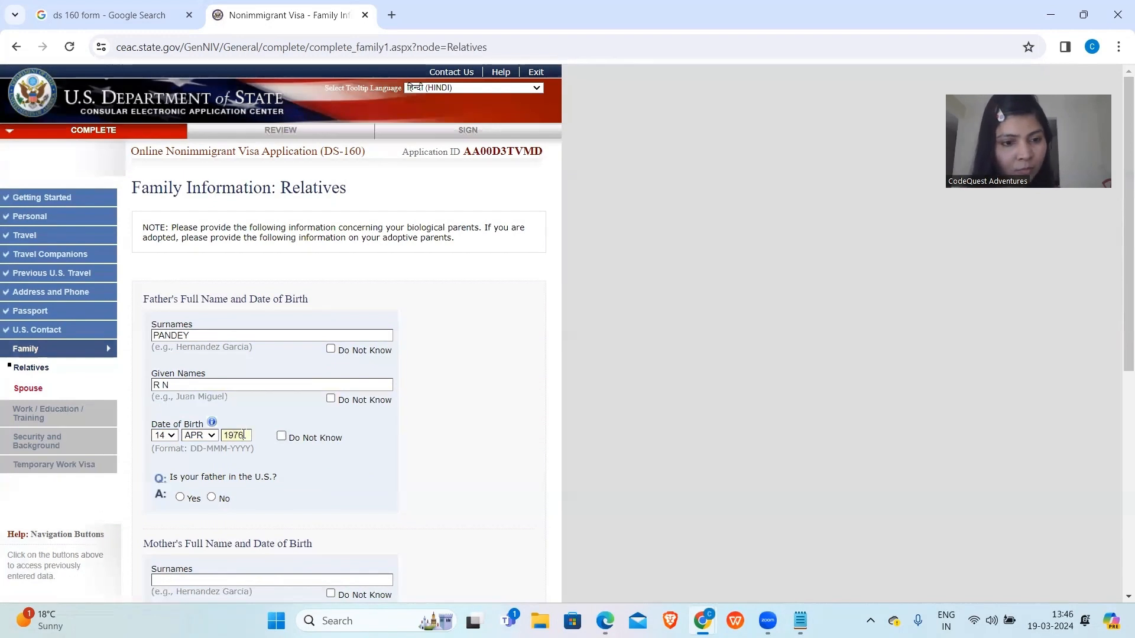
{"action": "scroll", "coordinate": [243, 435], "scroll_direction": "down", "scroll_amount": 3}
{"action": "left_click", "coordinate": [212, 343]}
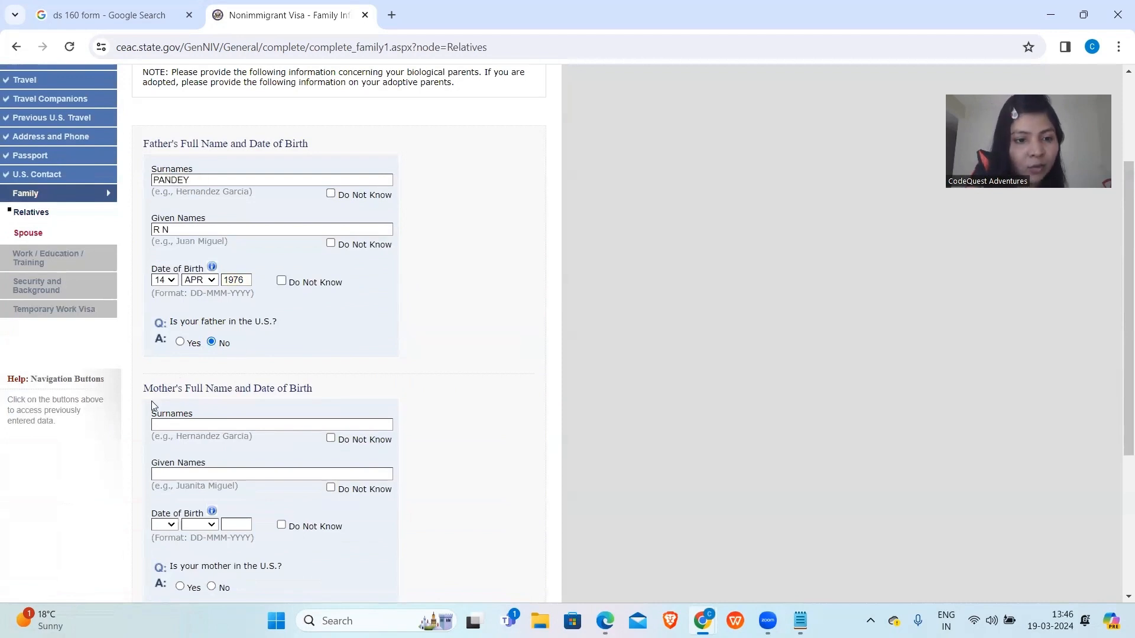
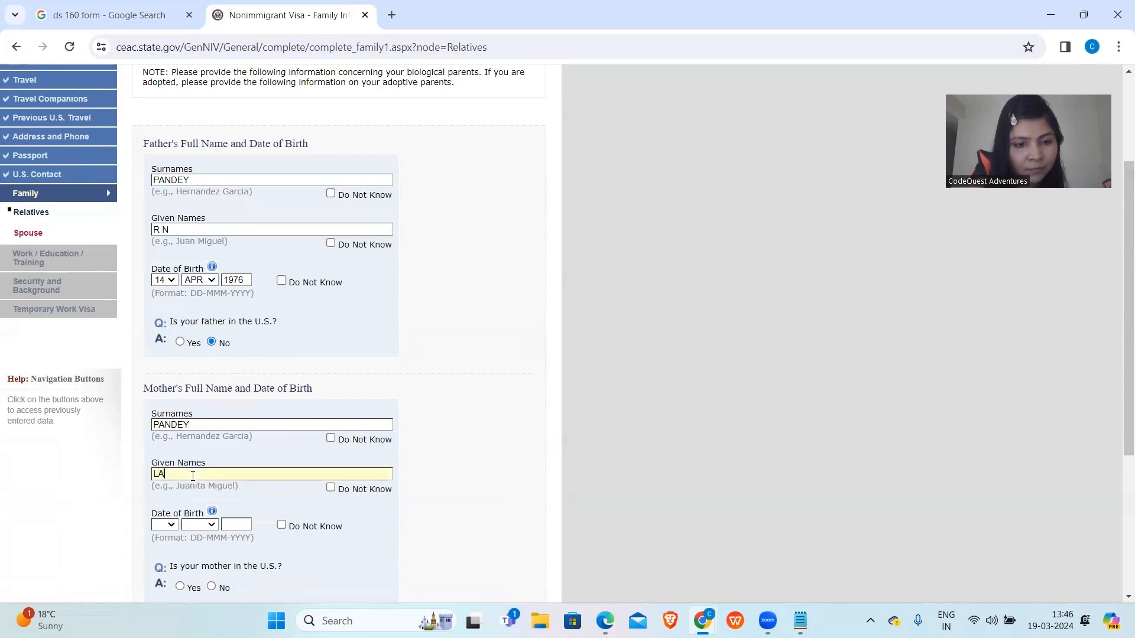
{"action": "scroll", "coordinate": [194, 479], "scroll_direction": "down", "scroll_amount": 2}
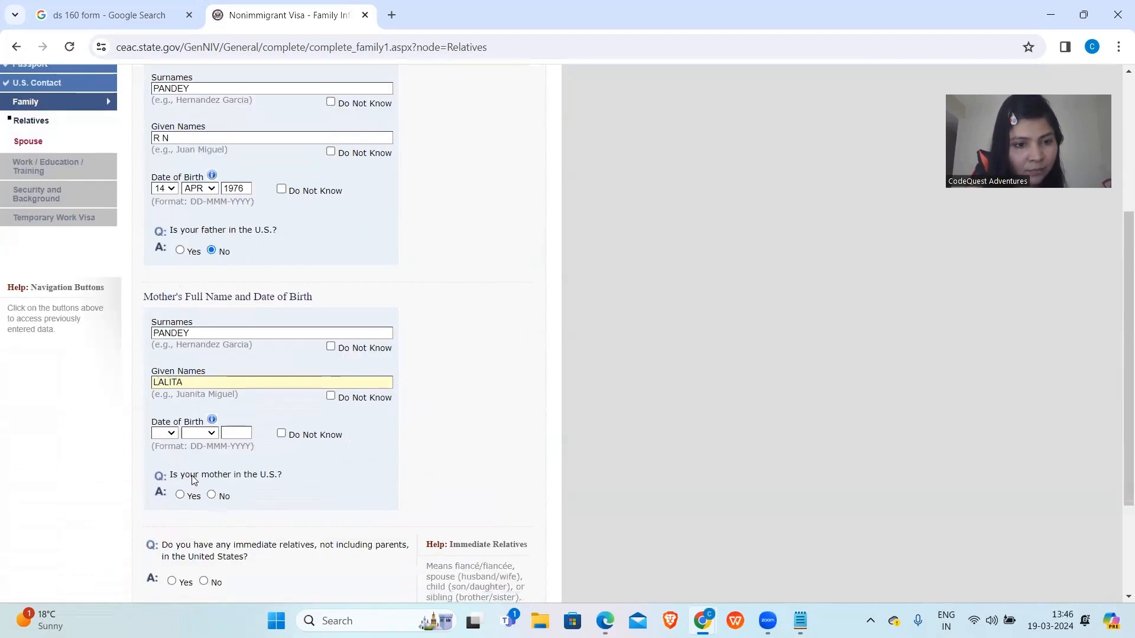
{"action": "left_click", "coordinate": [164, 434]}
{"action": "left_click", "coordinate": [168, 366]}
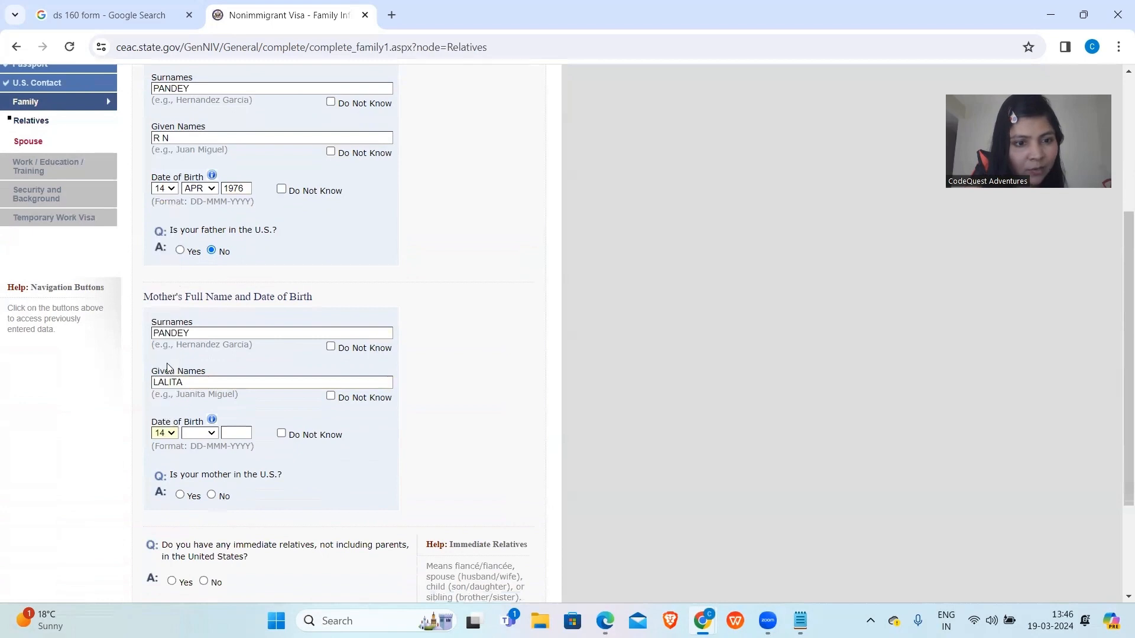
{"action": "left_click", "coordinate": [199, 434]}
{"action": "left_click", "coordinate": [199, 480]}
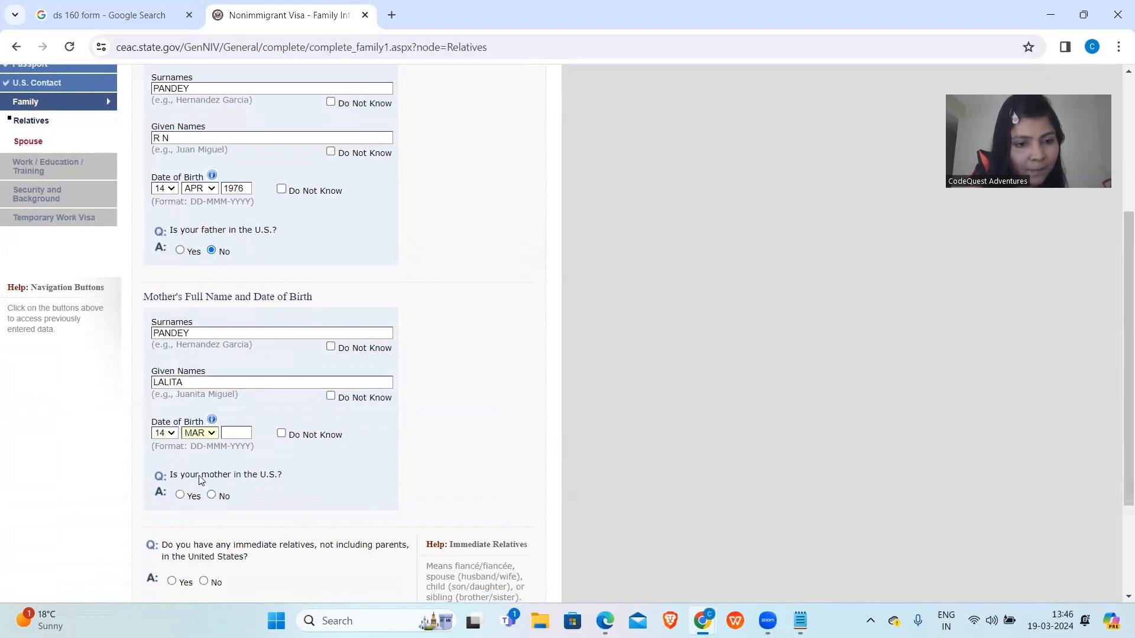
{"action": "left_click", "coordinate": [234, 433]}
{"action": "type", "text": "1954"}
{"action": "scroll", "coordinate": [201, 355], "scroll_direction": "down", "scroll_amount": 2}
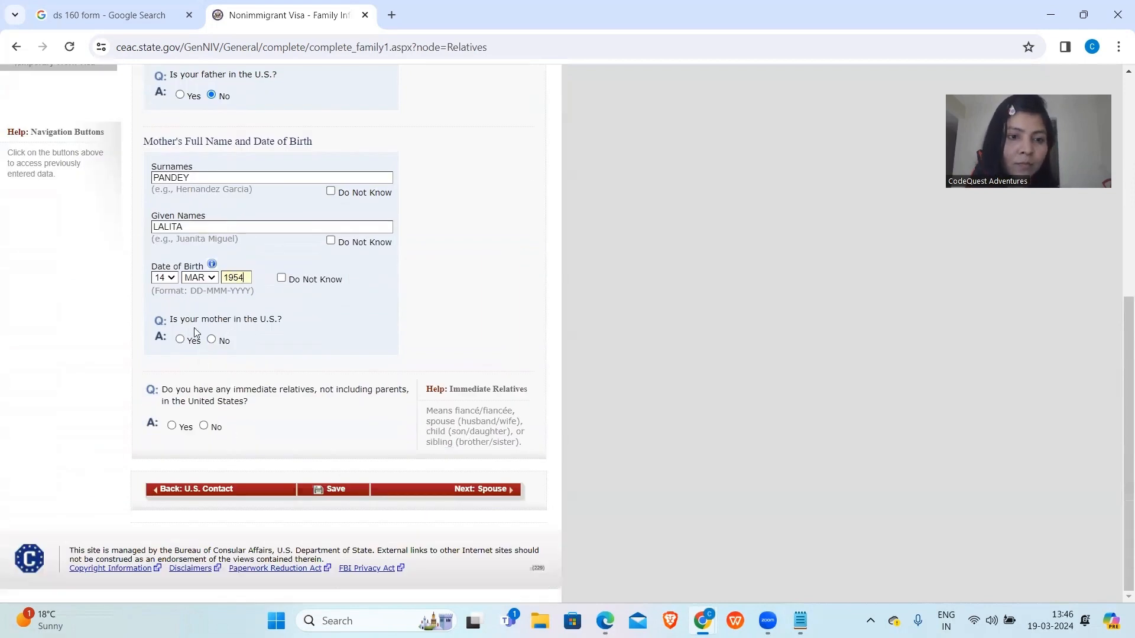
{"action": "left_click", "coordinate": [212, 341]}
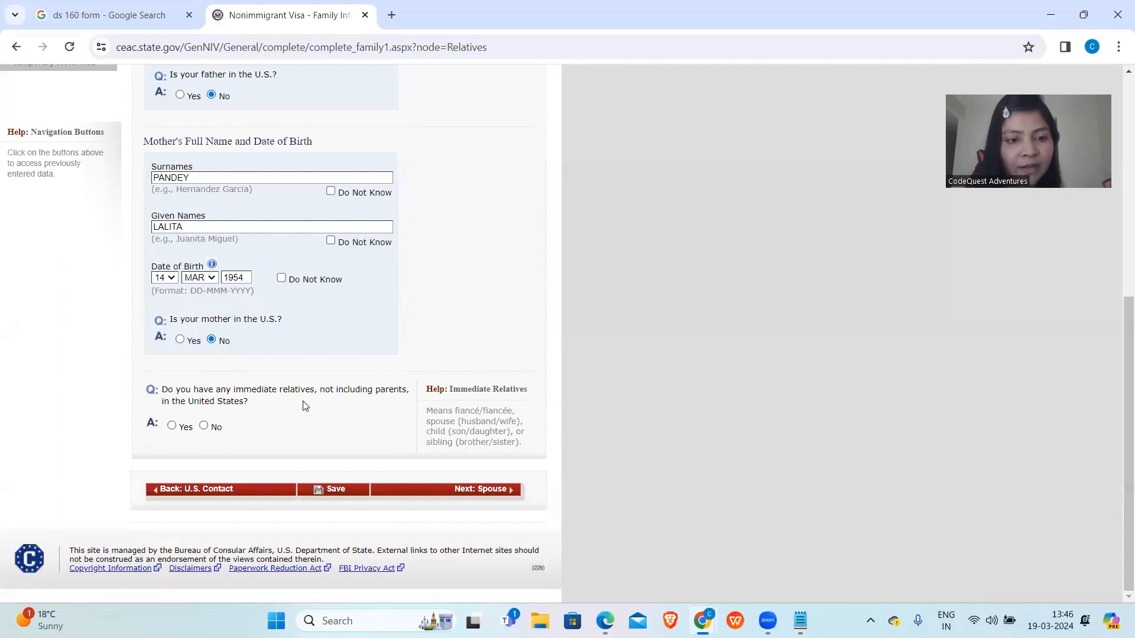
Answer No to immediate and other relatives in the U.S., then continue to the Spouse page.
{"action": "left_click", "coordinate": [203, 426]}
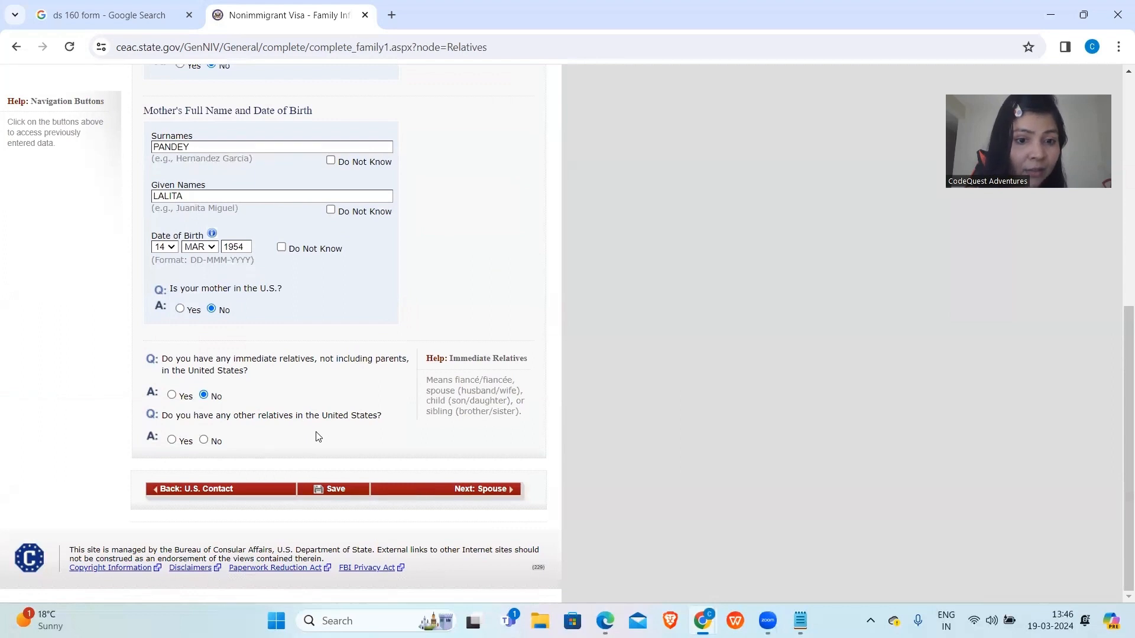
{"action": "left_click", "coordinate": [203, 440]}
{"action": "scroll", "coordinate": [204, 438], "scroll_direction": "down", "scroll_amount": 3}
{"action": "left_click", "coordinate": [423, 494]}
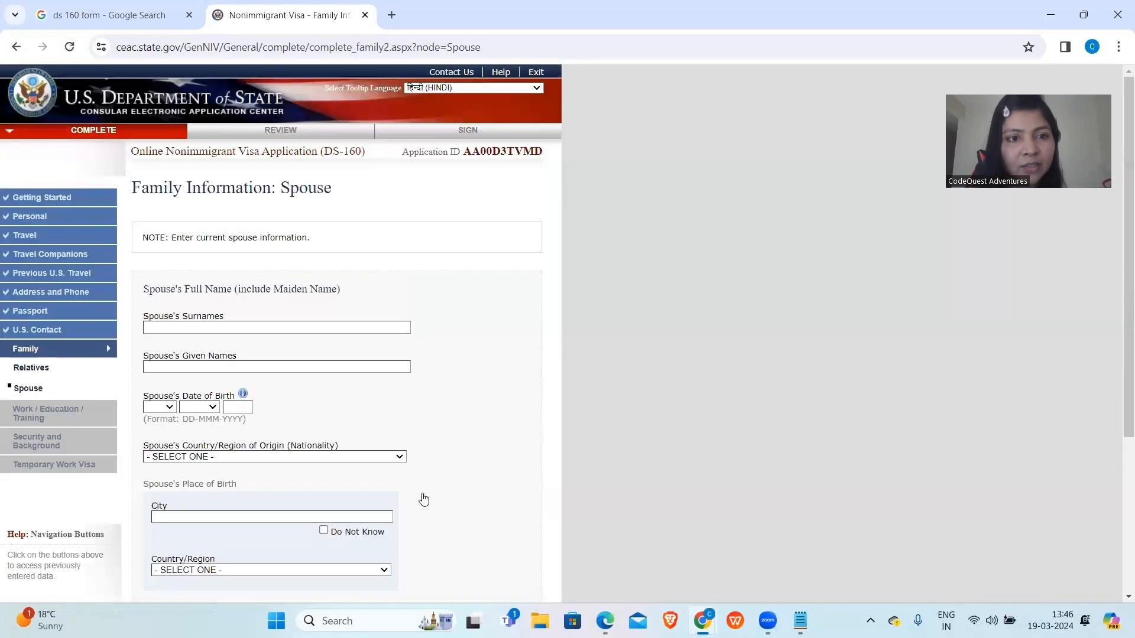
{"action": "scroll", "coordinate": [229, 282], "scroll_direction": "down", "scroll_amount": 2}
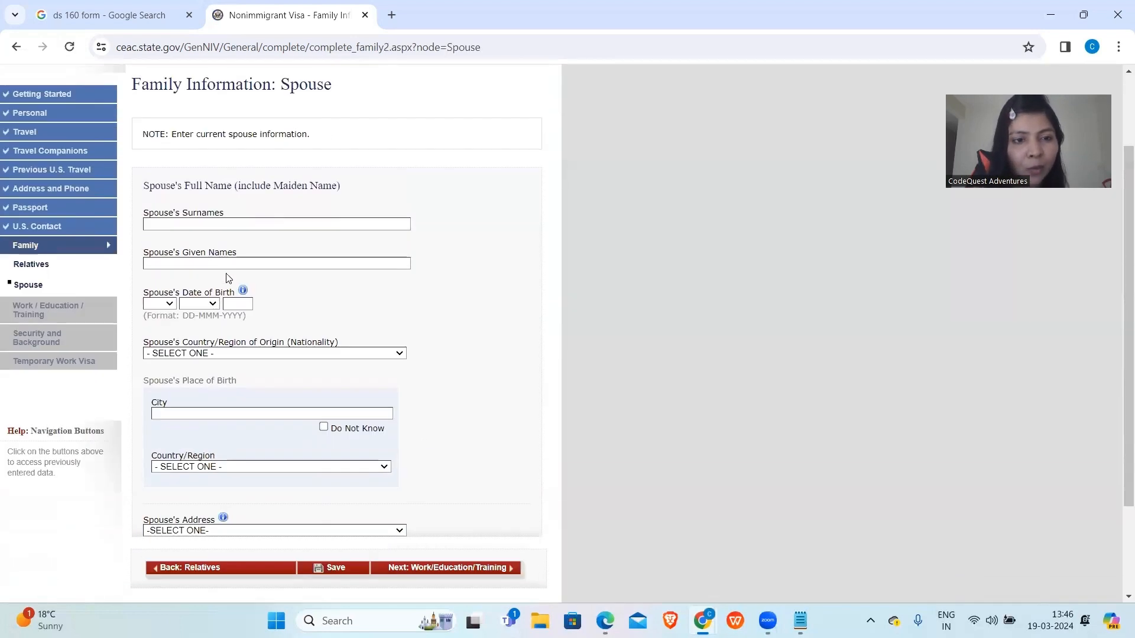
{"action": "type", "text": "AWASTHI"}
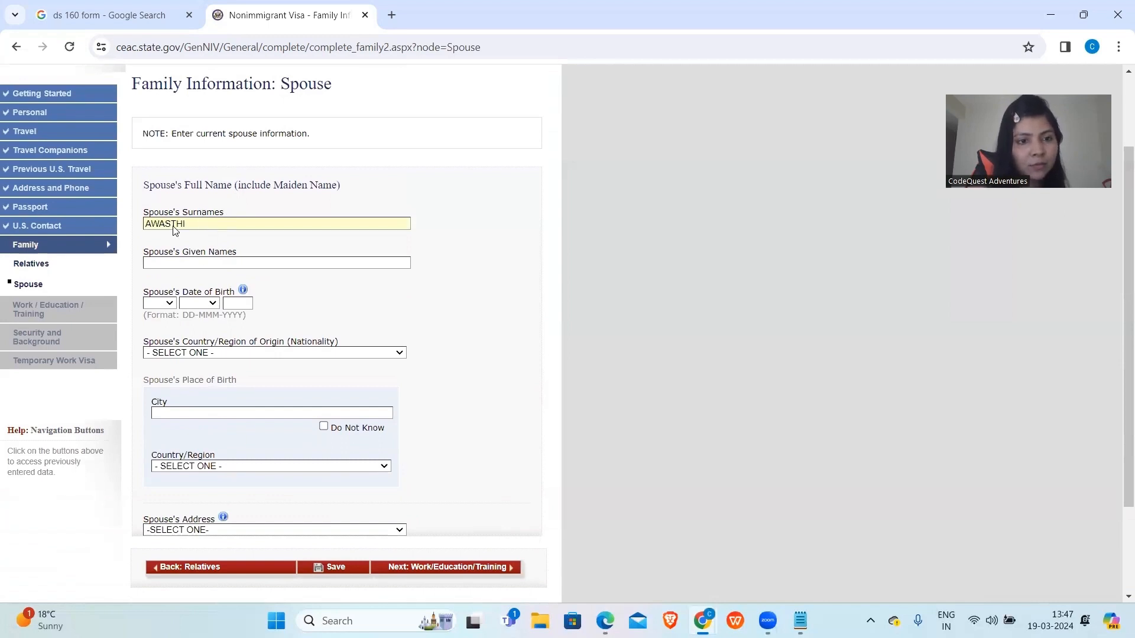
{"action": "left_click", "coordinate": [164, 262]}
{"action": "type", "text": "S"}
{"action": "left_click", "coordinate": [163, 306]}
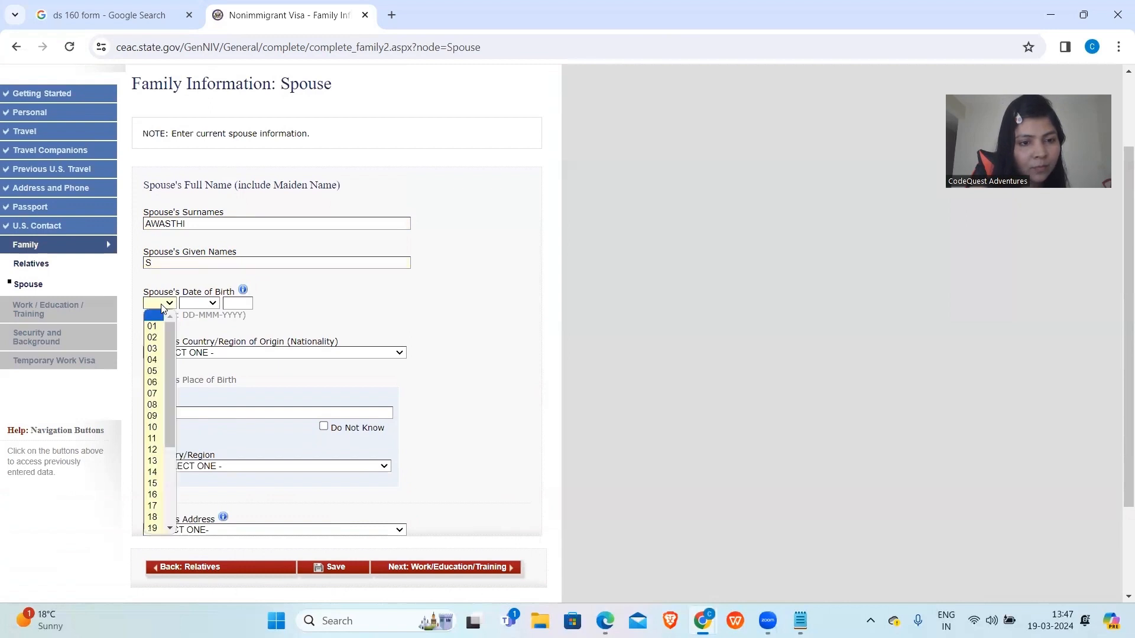
{"action": "left_click", "coordinate": [151, 337]}
{"action": "left_click", "coordinate": [199, 303]}
{"action": "left_click", "coordinate": [199, 360]}
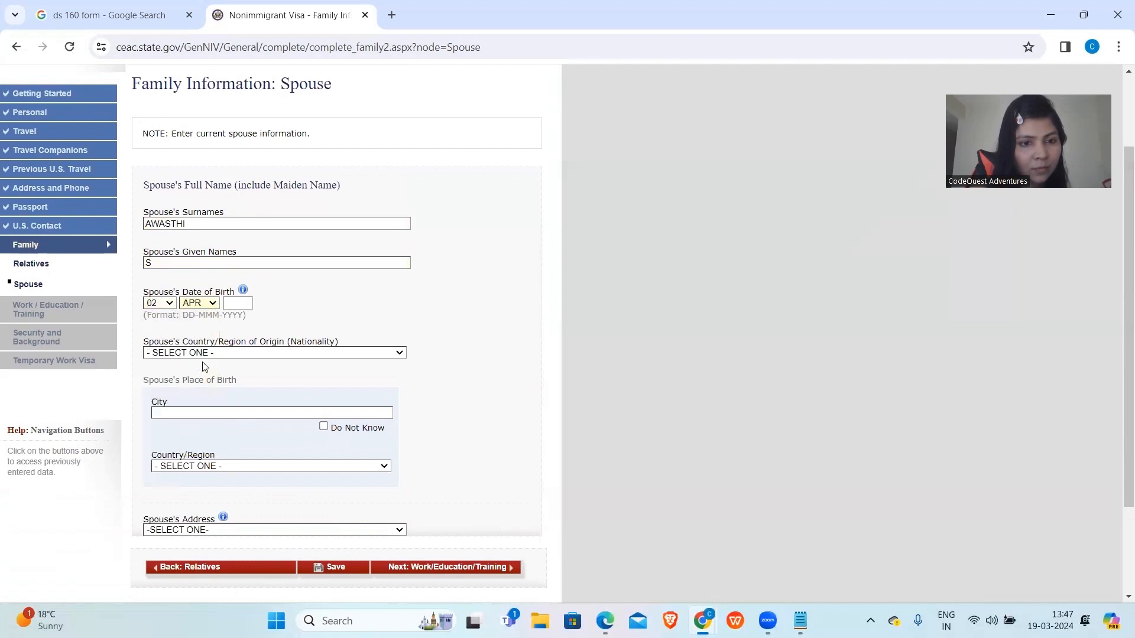
{"action": "left_click", "coordinate": [237, 303]}
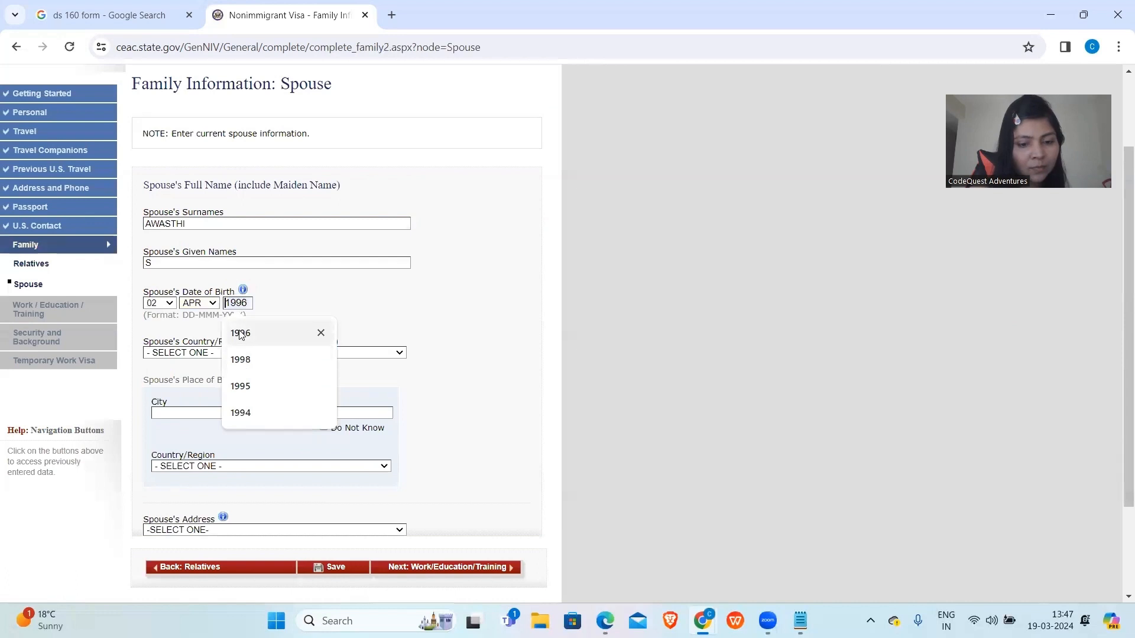
{"action": "left_click", "coordinate": [241, 335]}
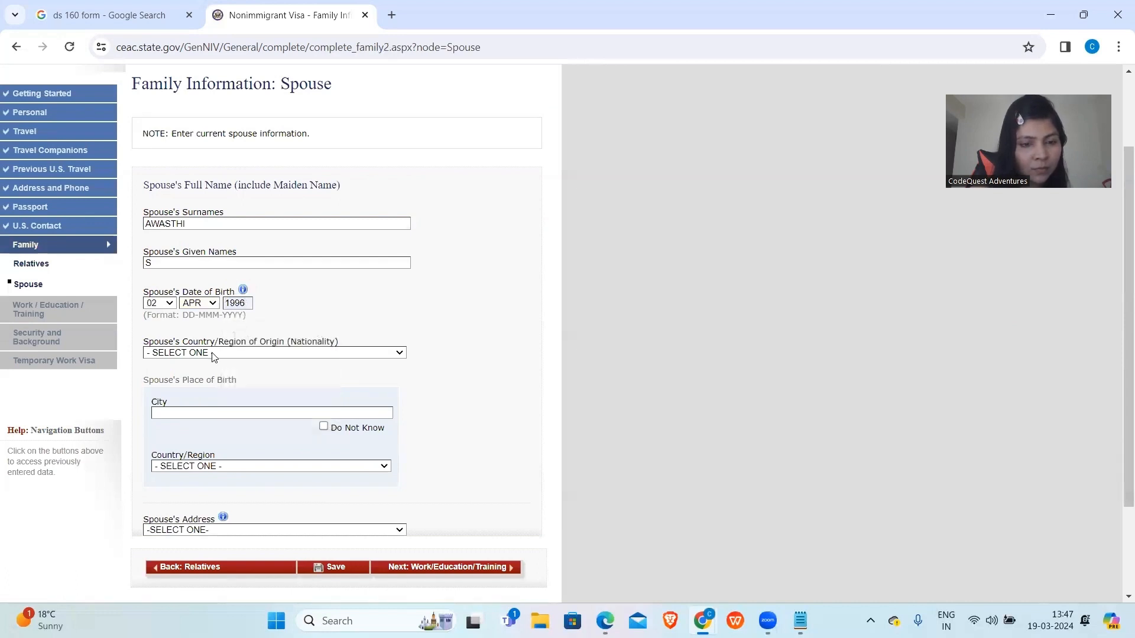
Set the spouse's nationality to INDIA and birthplace to KANPUR, INDIA.
{"action": "left_click", "coordinate": [214, 354]}
{"action": "type", "text": "india"}
{"action": "key", "text": "Return"}
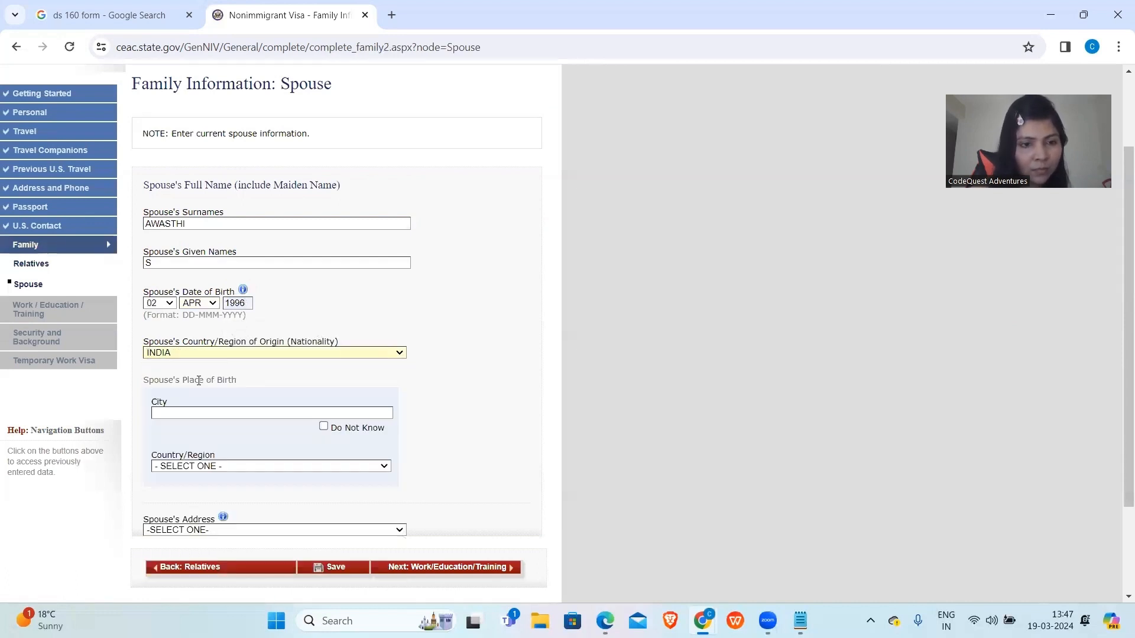
{"action": "left_click", "coordinate": [197, 410]}
{"action": "type", "text": "KANPUR"}
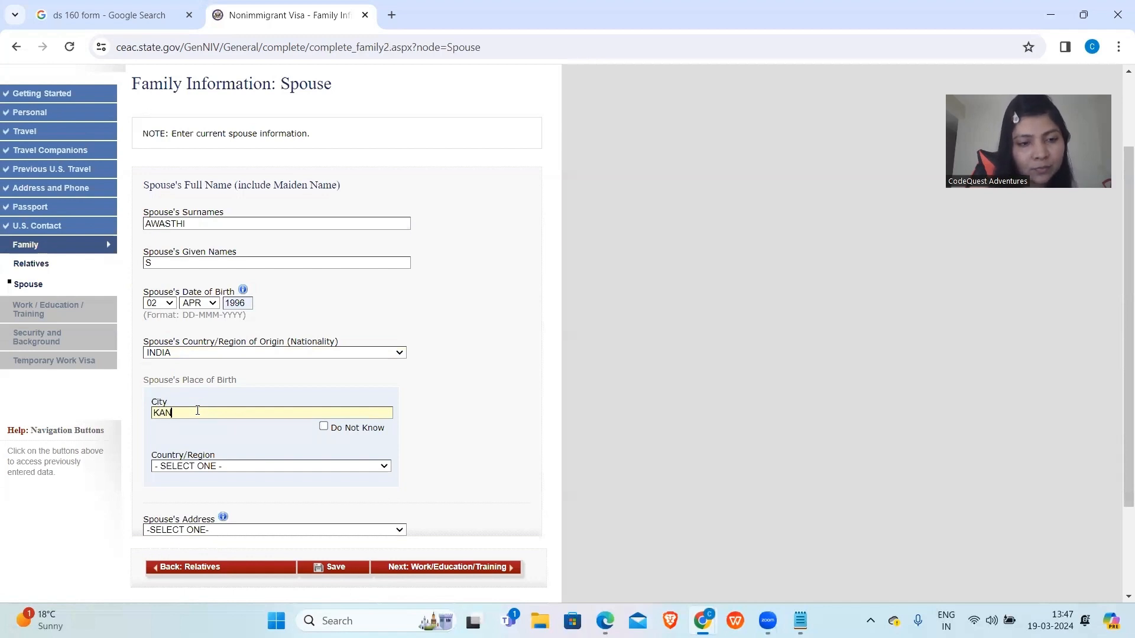
{"action": "left_click", "coordinate": [213, 466]}
{"action": "type", "text": "ind"}
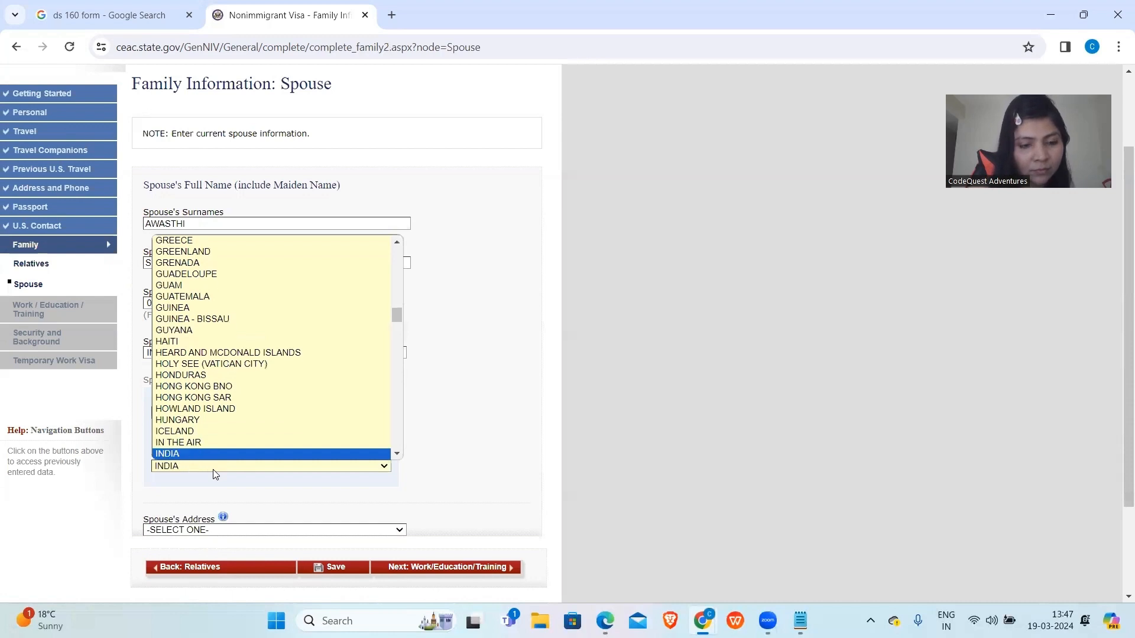
{"action": "key", "text": "Return"}
Set the spouse's address to DO NOT KNOW and continue to Work/Education/Training.
{"action": "left_click", "coordinate": [230, 531]}
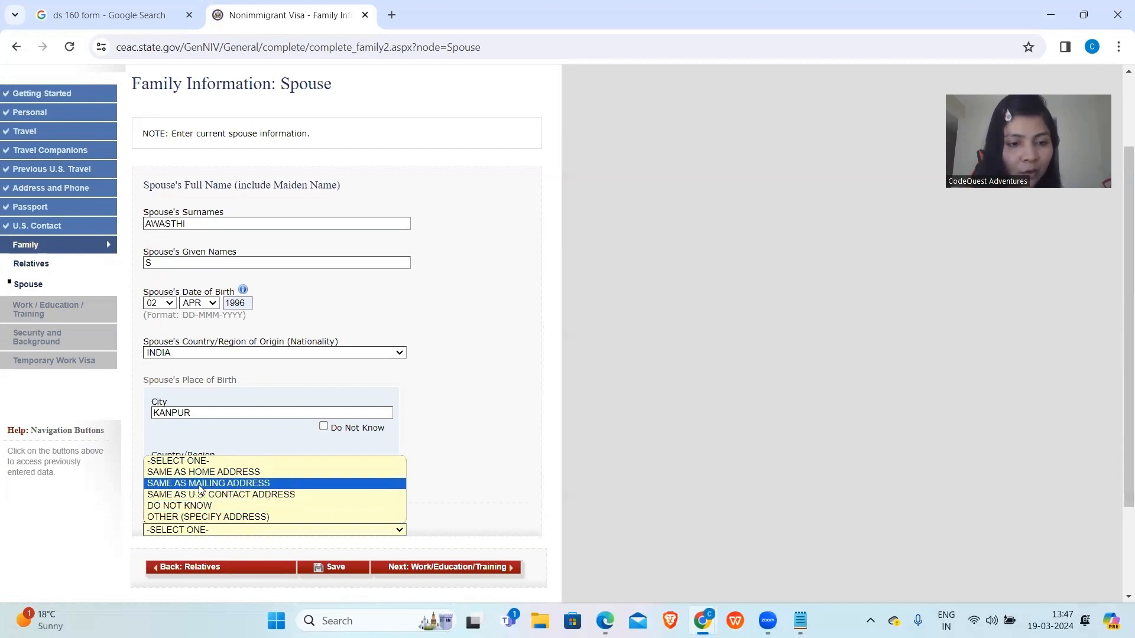
{"action": "left_click", "coordinate": [194, 507]}
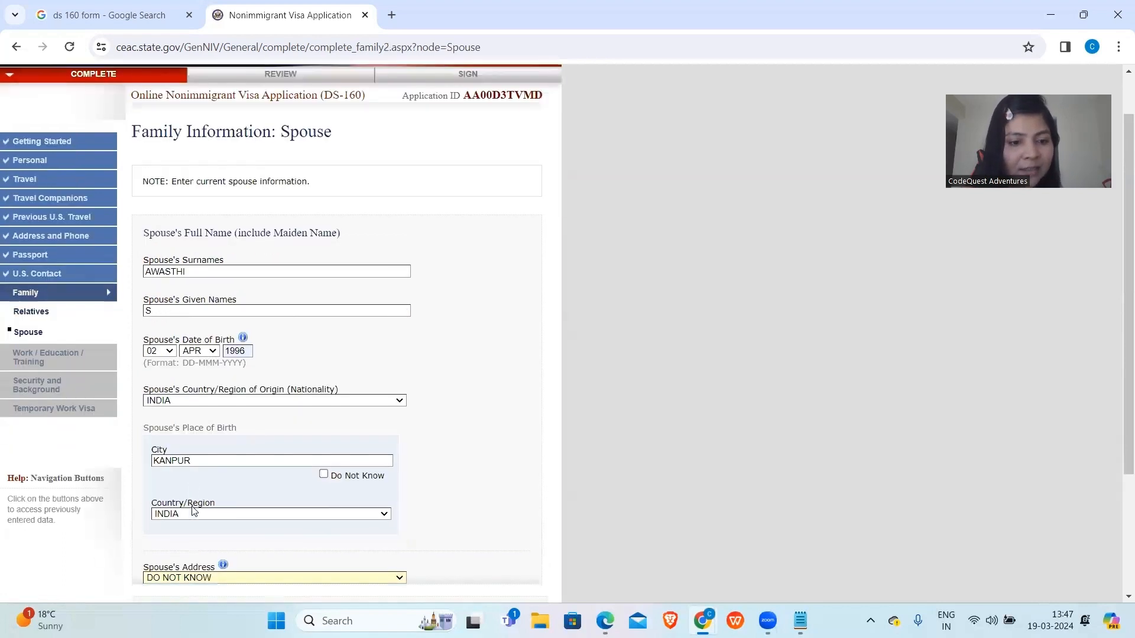
{"action": "scroll", "coordinate": [194, 512], "scroll_direction": "down", "scroll_amount": 3}
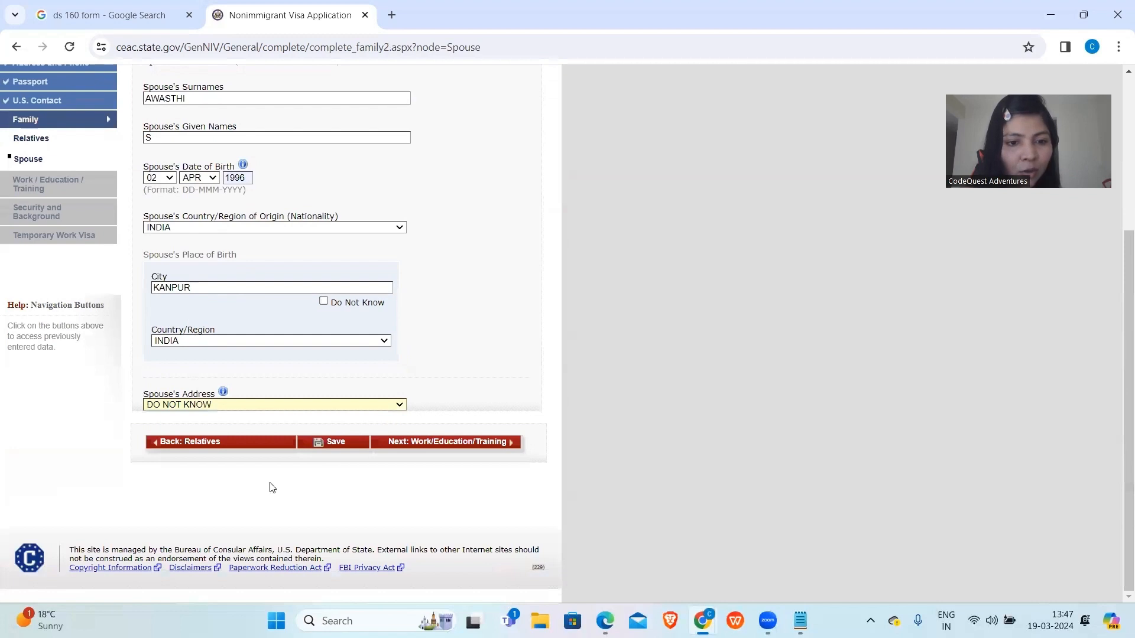
{"action": "left_click", "coordinate": [420, 444]}
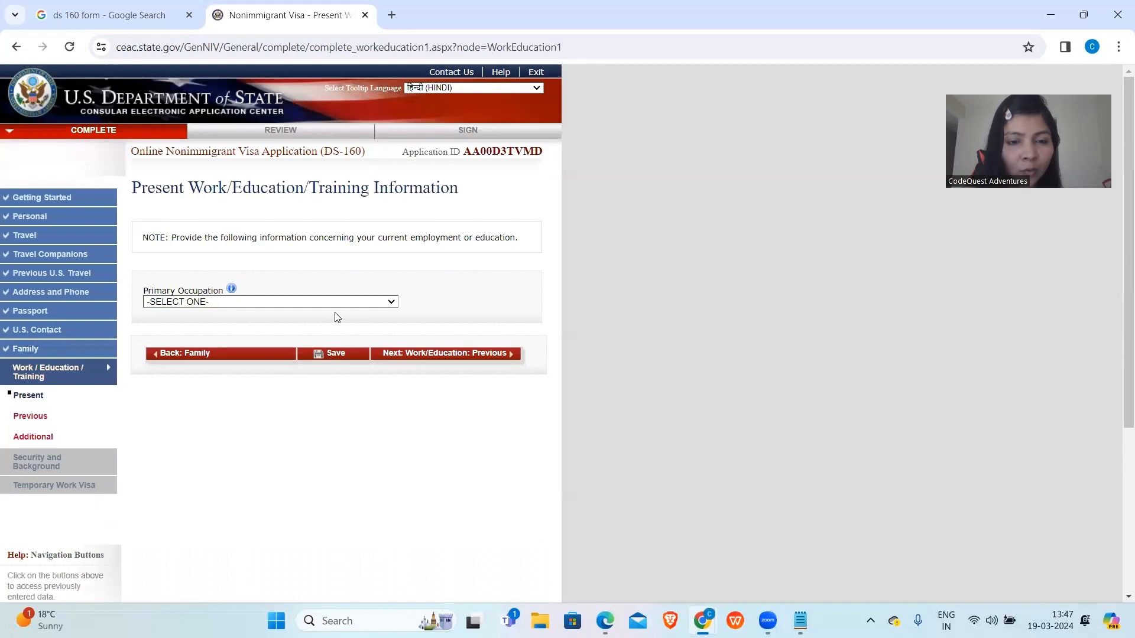
Choose COMPUTER SCIENCE as primary occupation and enter employer DS, its street address and city DELHI.
{"action": "left_click", "coordinate": [326, 302]}
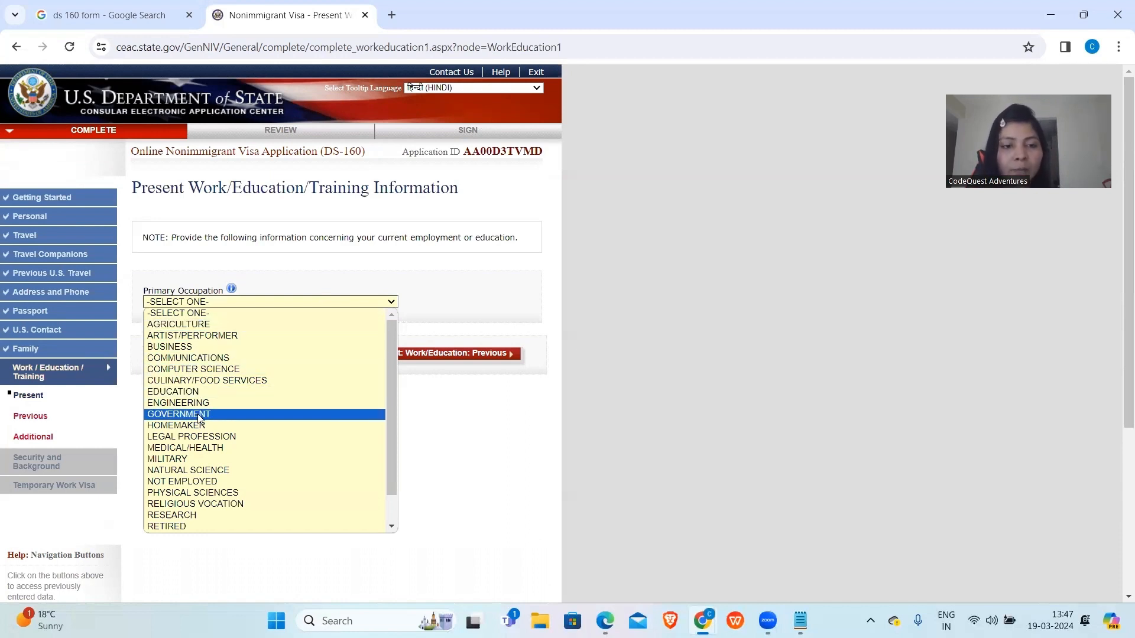
{"action": "left_click", "coordinate": [203, 369]}
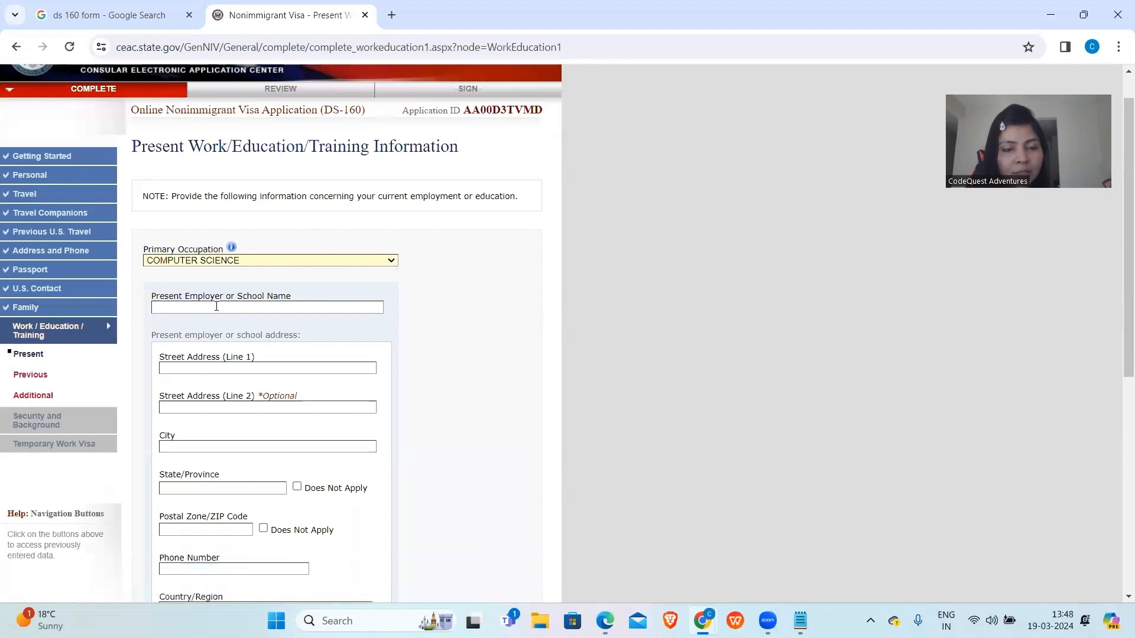
{"action": "type", "text": "DS"}
{"action": "scroll", "coordinate": [216, 306], "scroll_direction": "down", "scroll_amount": 1}
{"action": "left_click", "coordinate": [216, 325]}
{"action": "type", "text": "DD"}
{"action": "scroll", "coordinate": [216, 324], "scroll_direction": "down", "scroll_amount": 2}
{"action": "left_click", "coordinate": [214, 324]}
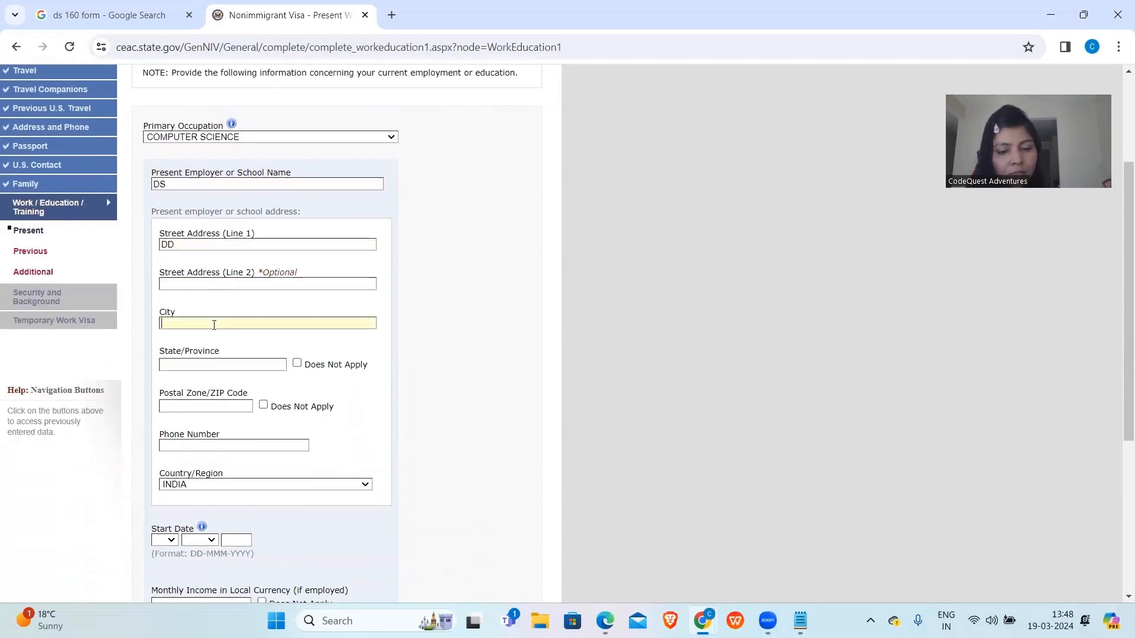
{"action": "type", "text": "DELHI"}
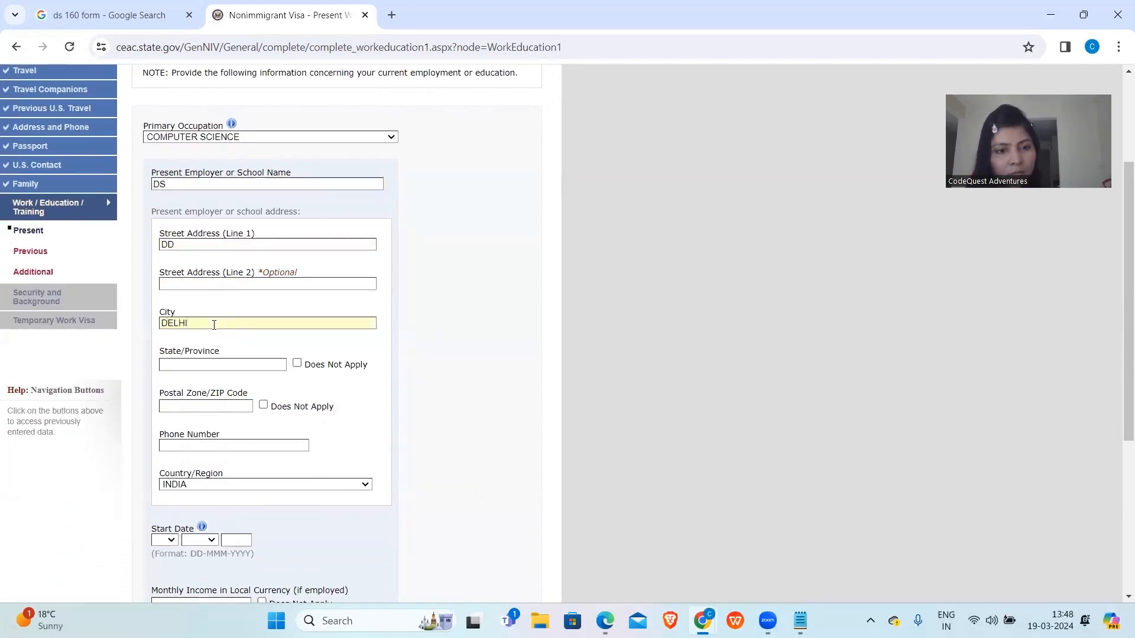
Mark postal code and state as Does Not Apply and set the start date to 16 MAY 2021.
{"action": "scroll", "coordinate": [214, 325], "scroll_direction": "down", "scroll_amount": 1}
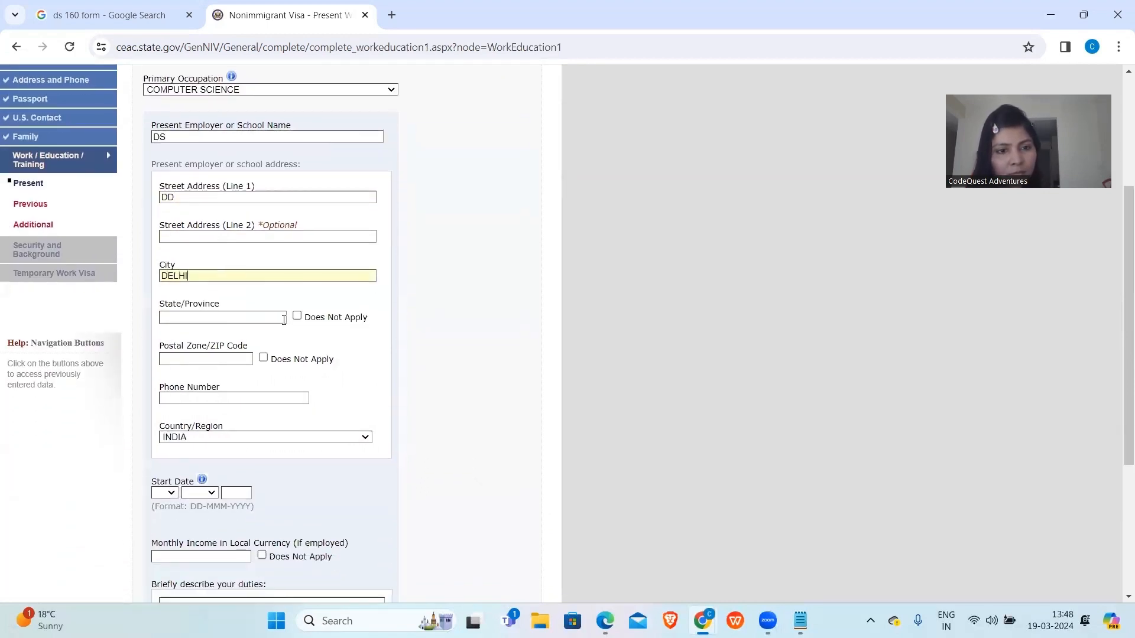
{"action": "left_click", "coordinate": [264, 359]}
{"action": "left_click", "coordinate": [296, 316]}
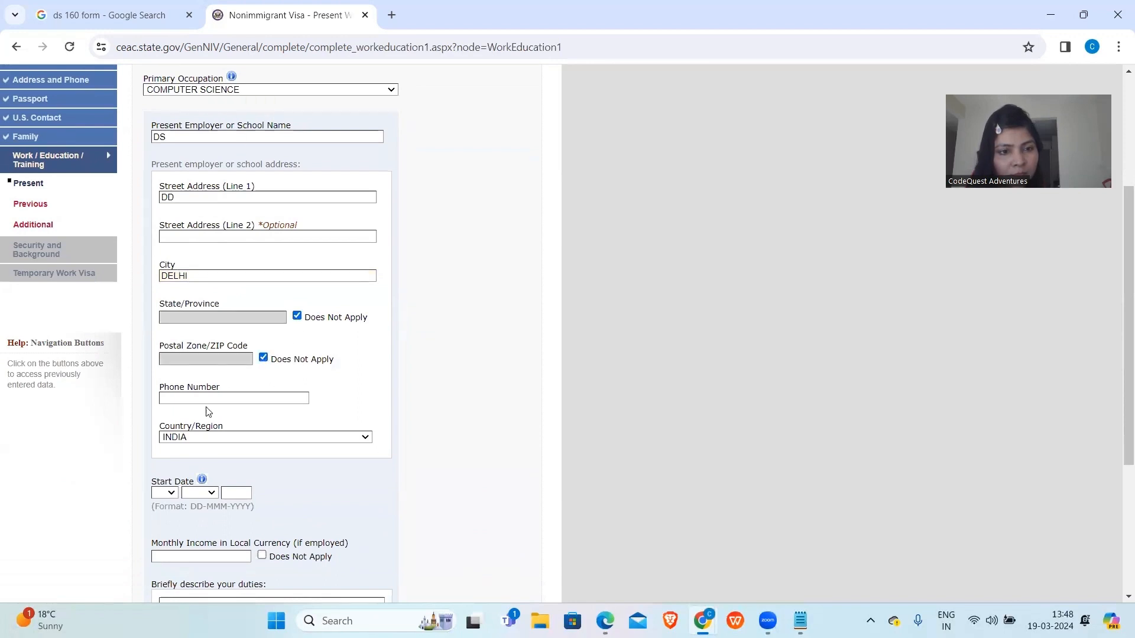
{"action": "scroll", "coordinate": [209, 414], "scroll_direction": "down", "scroll_amount": 2}
{"action": "left_click", "coordinate": [167, 379]}
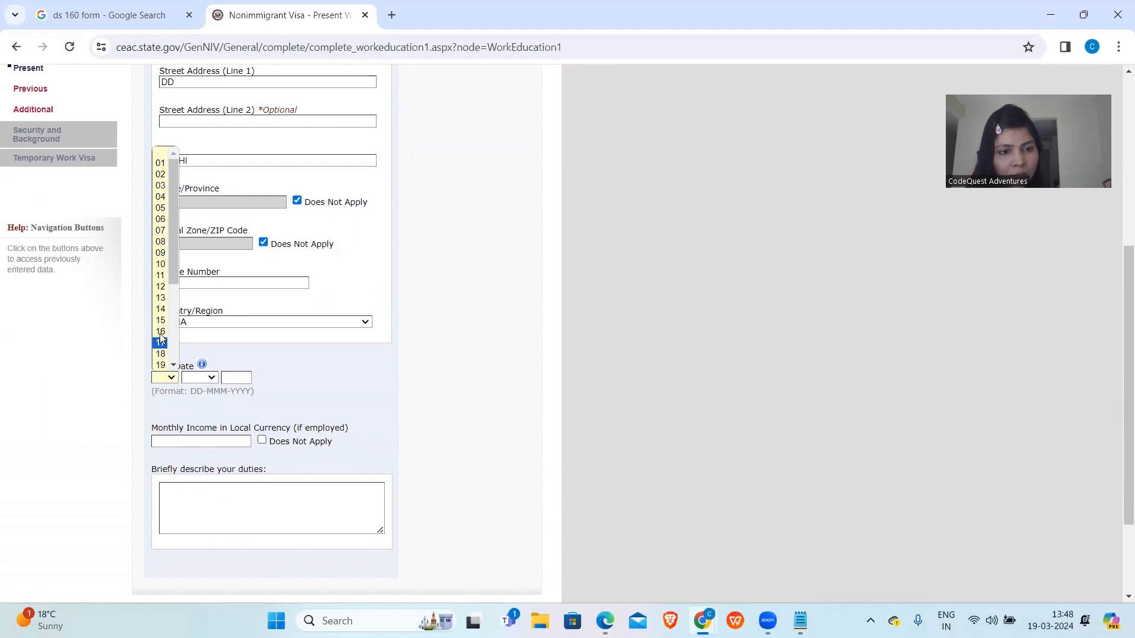
{"action": "left_click", "coordinate": [161, 334]}
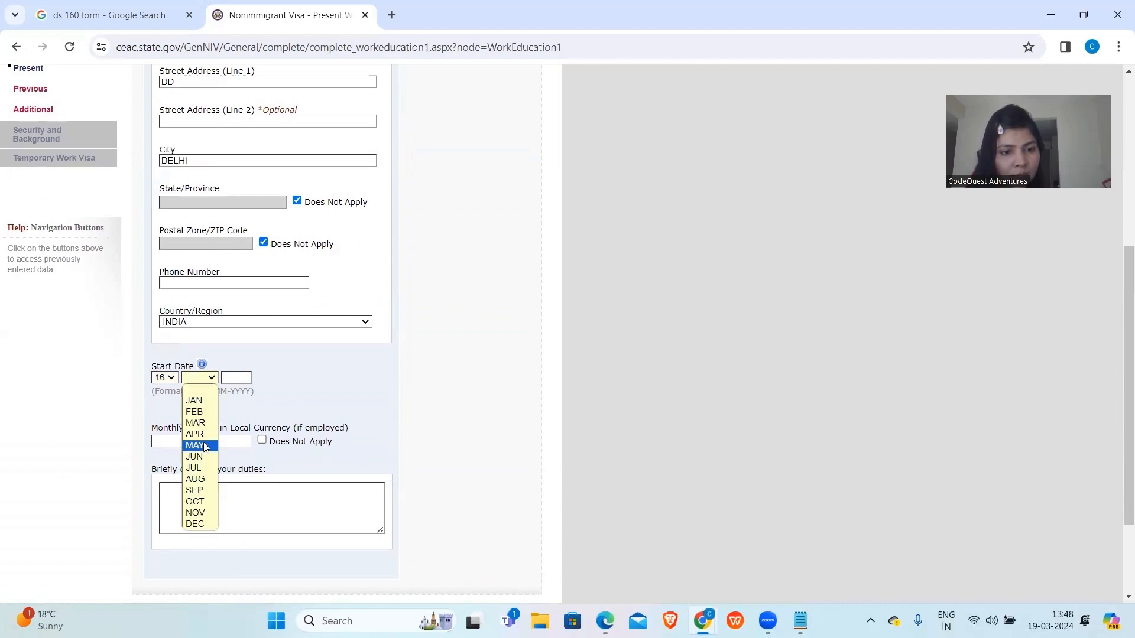
{"action": "left_click", "coordinate": [201, 446]}
{"action": "type", "text": "2021"}
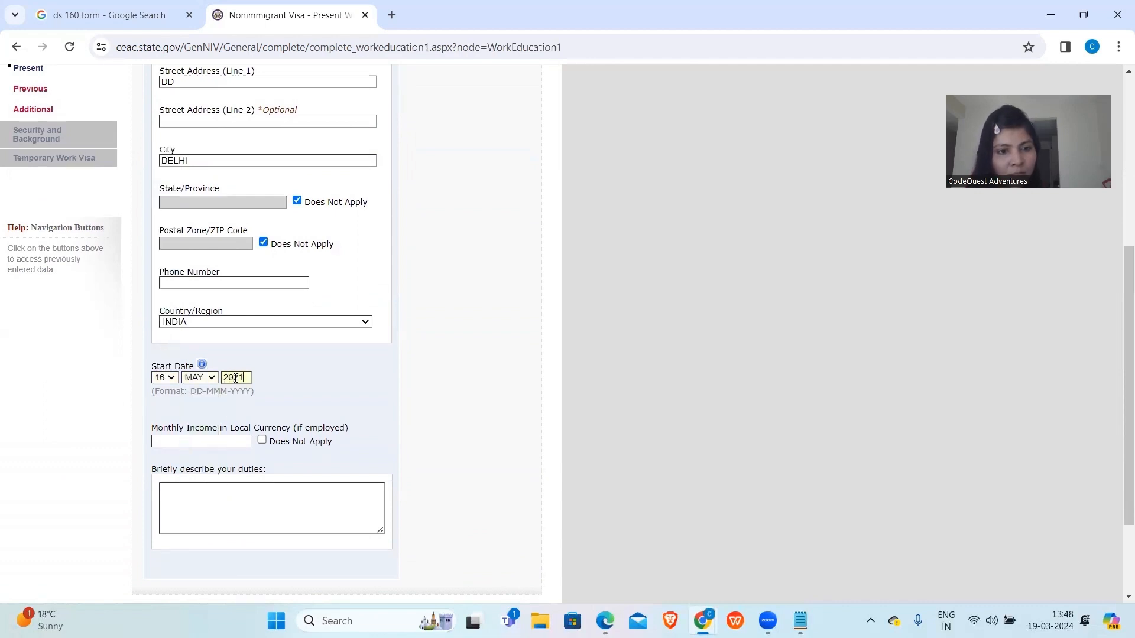
{"action": "scroll", "coordinate": [235, 378], "scroll_direction": "down", "scroll_amount": 2}
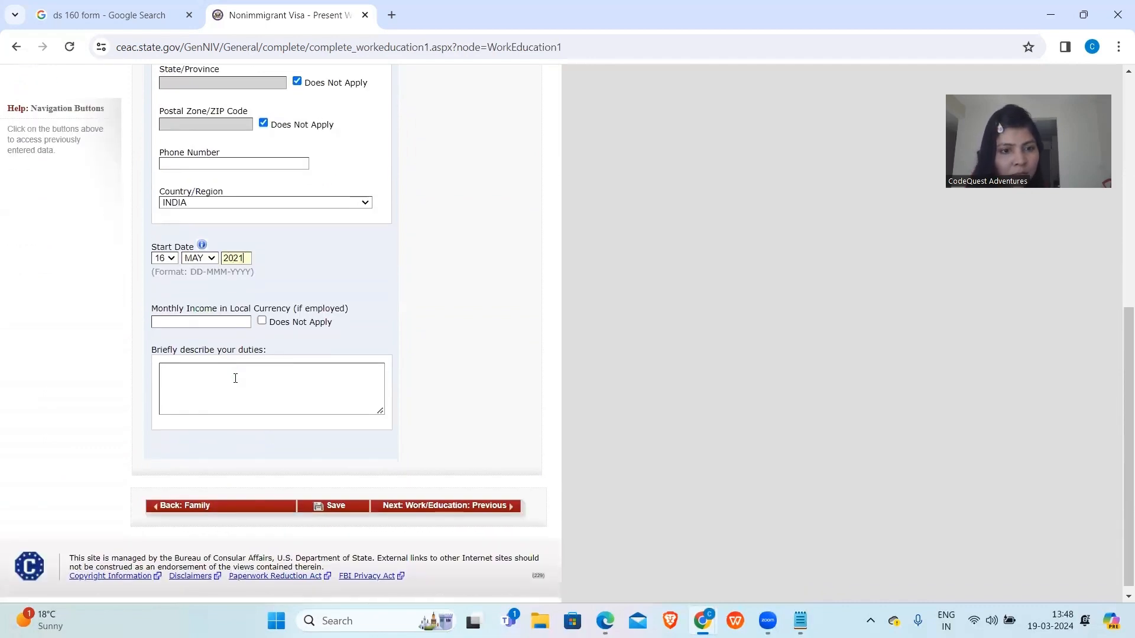
Enter monthly income 12 and duties BACKEND, then try to continue to the next page.
{"action": "left_click", "coordinate": [209, 322]}
{"action": "type", "text": "12"}
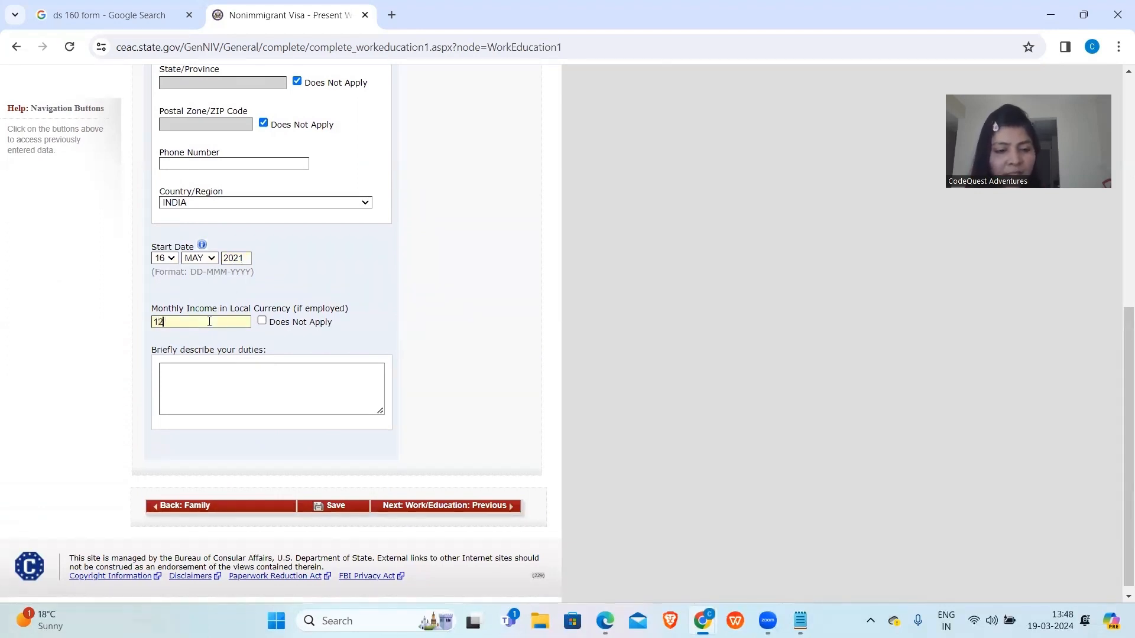
{"action": "scroll", "coordinate": [209, 322], "scroll_direction": "down", "scroll_amount": 1}
{"action": "left_click", "coordinate": [218, 376]}
{"action": "type", "text": "BACKEND"}
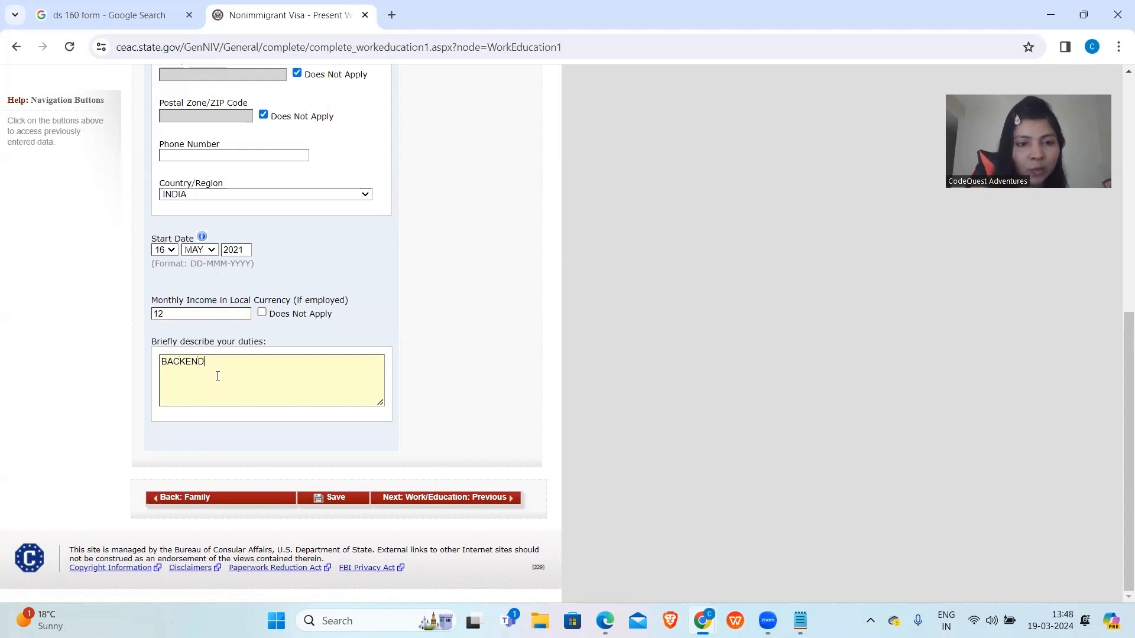
{"action": "left_click", "coordinate": [413, 500]}
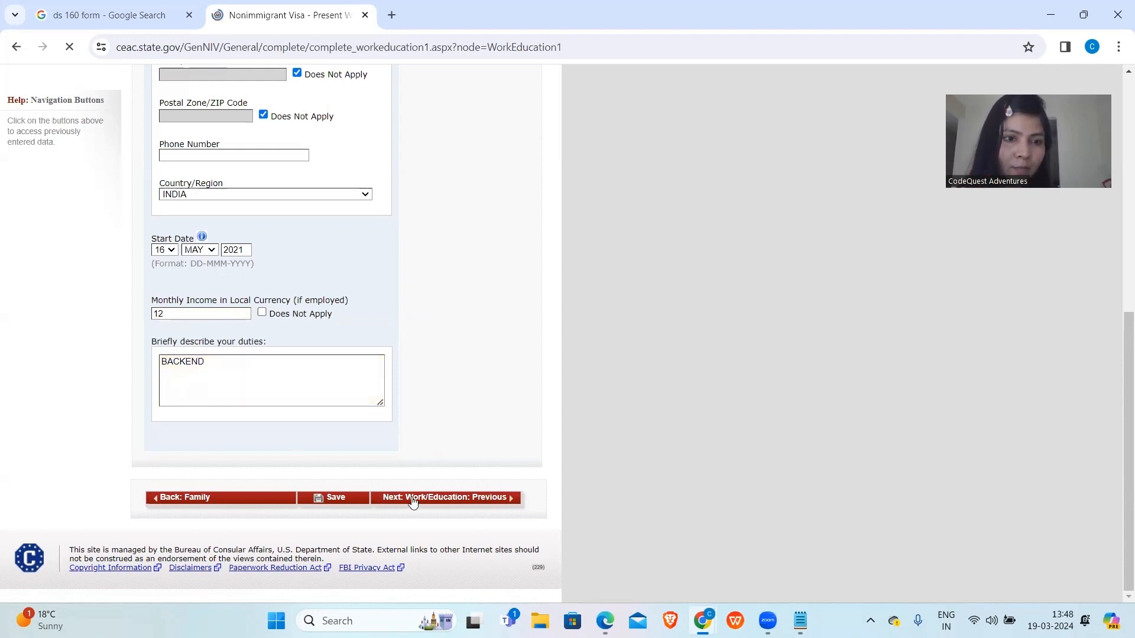
Fill in the missing employer phone number.
{"action": "scroll", "coordinate": [414, 503], "scroll_direction": "down", "scroll_amount": 5}
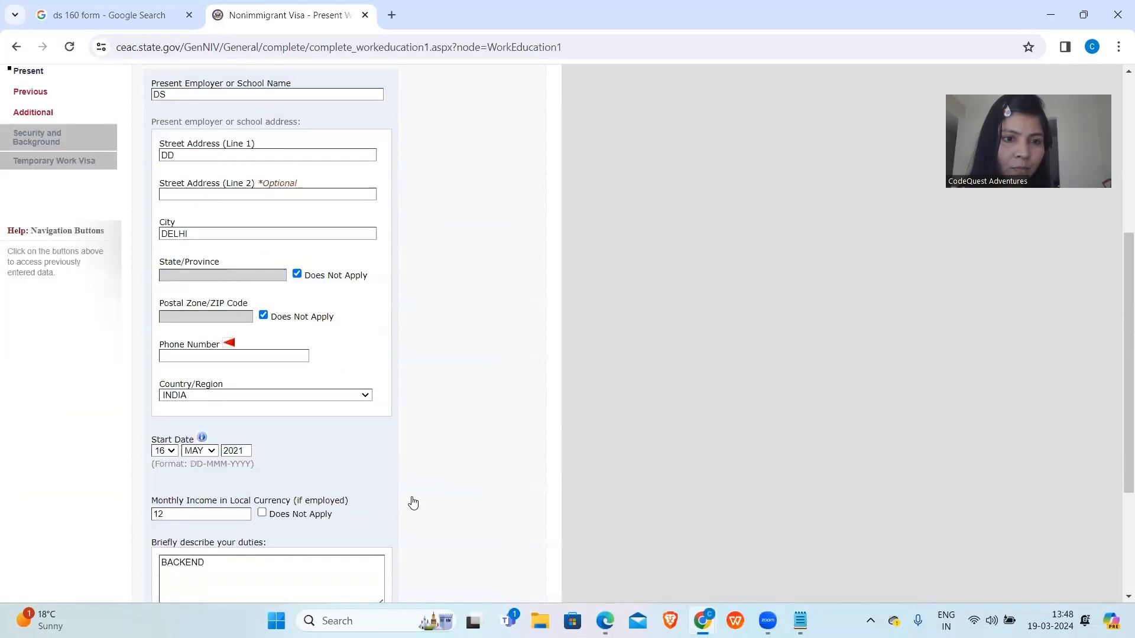
{"action": "left_click", "coordinate": [226, 355]}
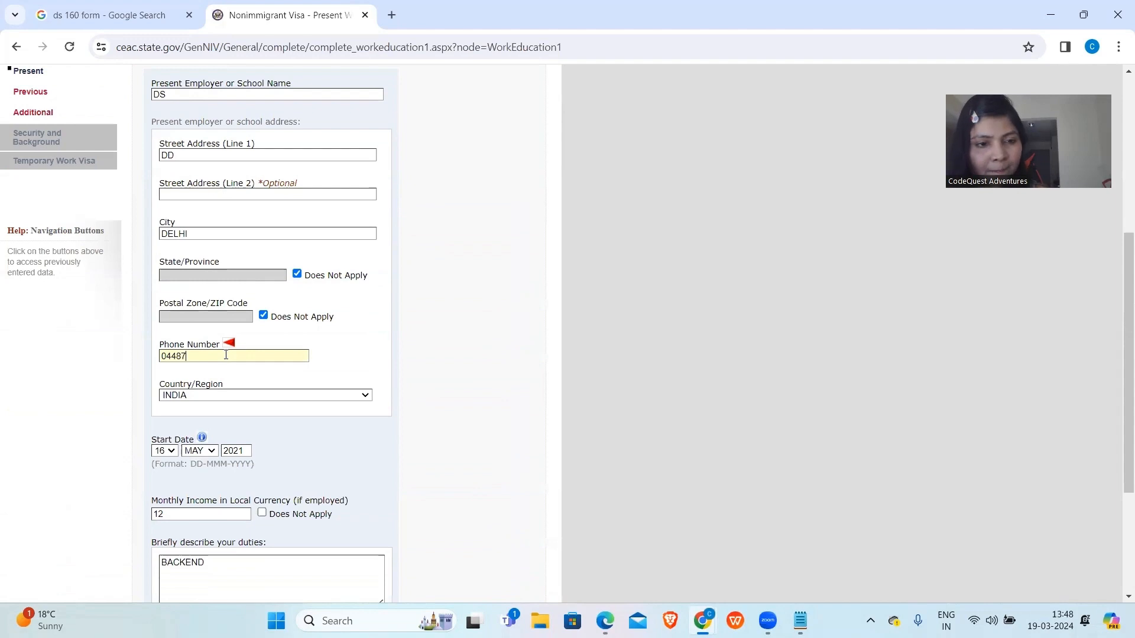
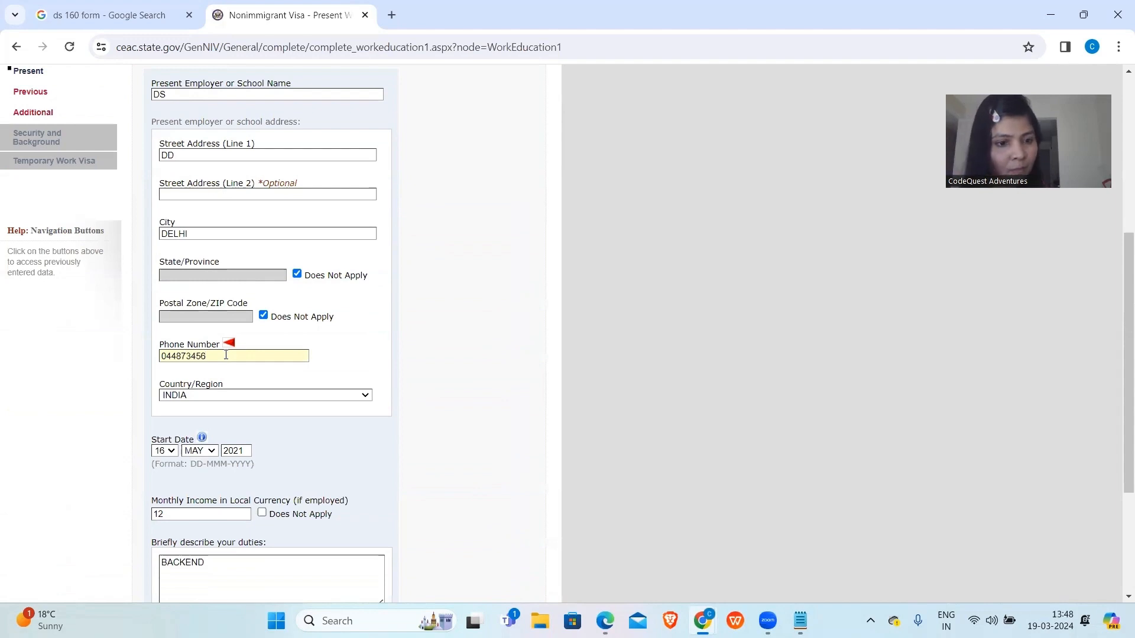
Save the Present Work/Education page, resume, and continue to the previous work/education page.
{"action": "scroll", "coordinate": [226, 355], "scroll_direction": "down", "scroll_amount": 4}
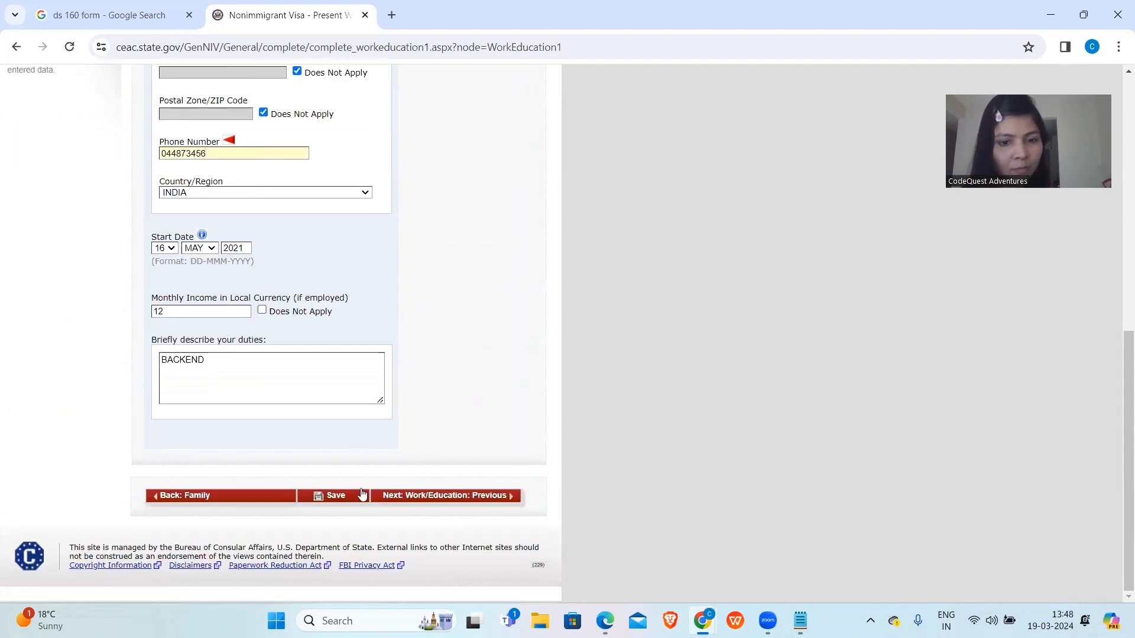
{"action": "left_click", "coordinate": [361, 493]}
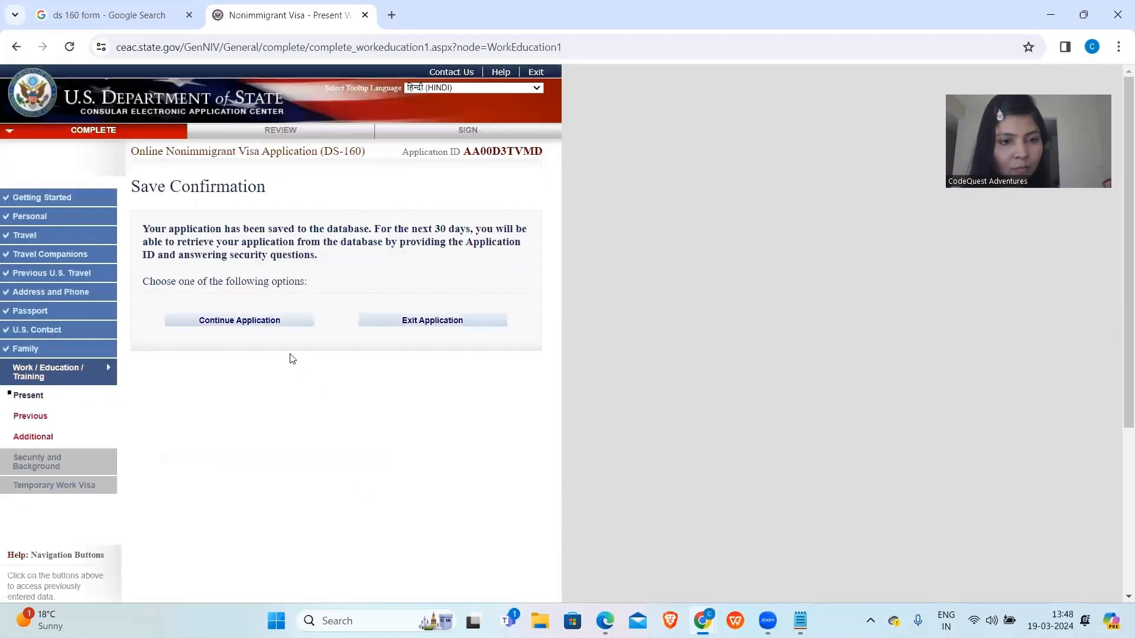
{"action": "left_click", "coordinate": [266, 323]}
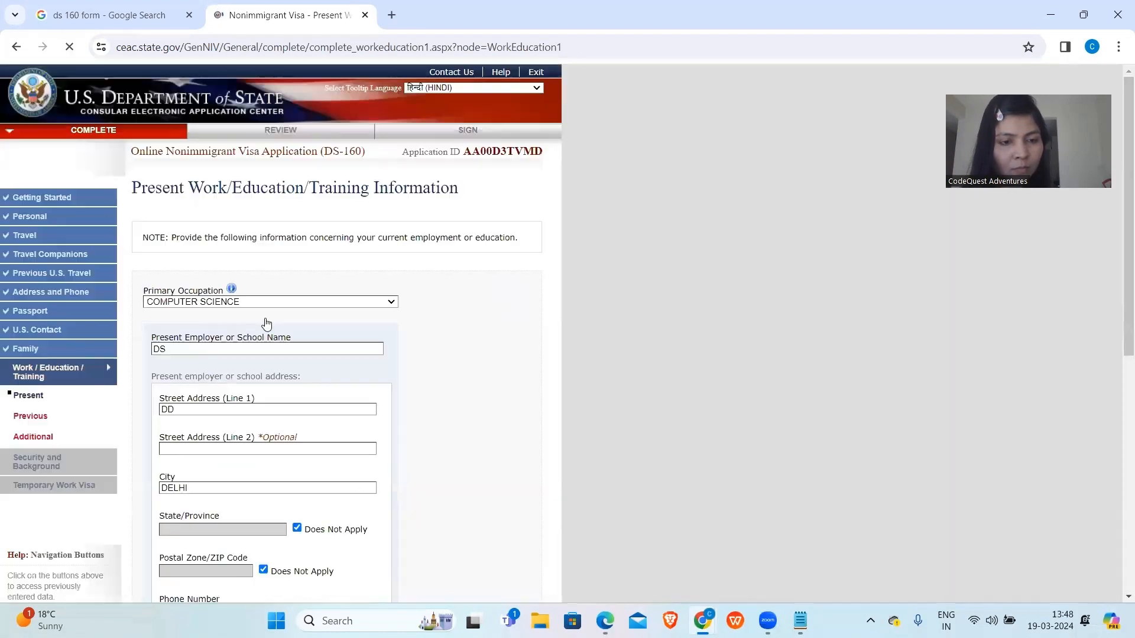
{"action": "scroll", "coordinate": [266, 324], "scroll_direction": "down", "scroll_amount": 7}
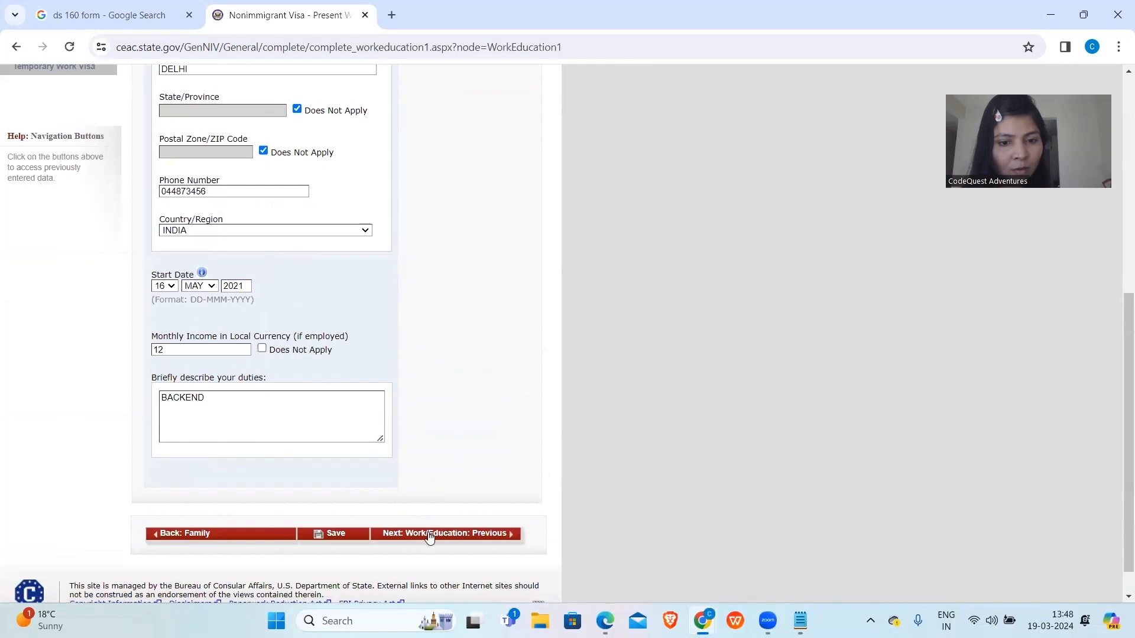
{"action": "left_click", "coordinate": [430, 536]}
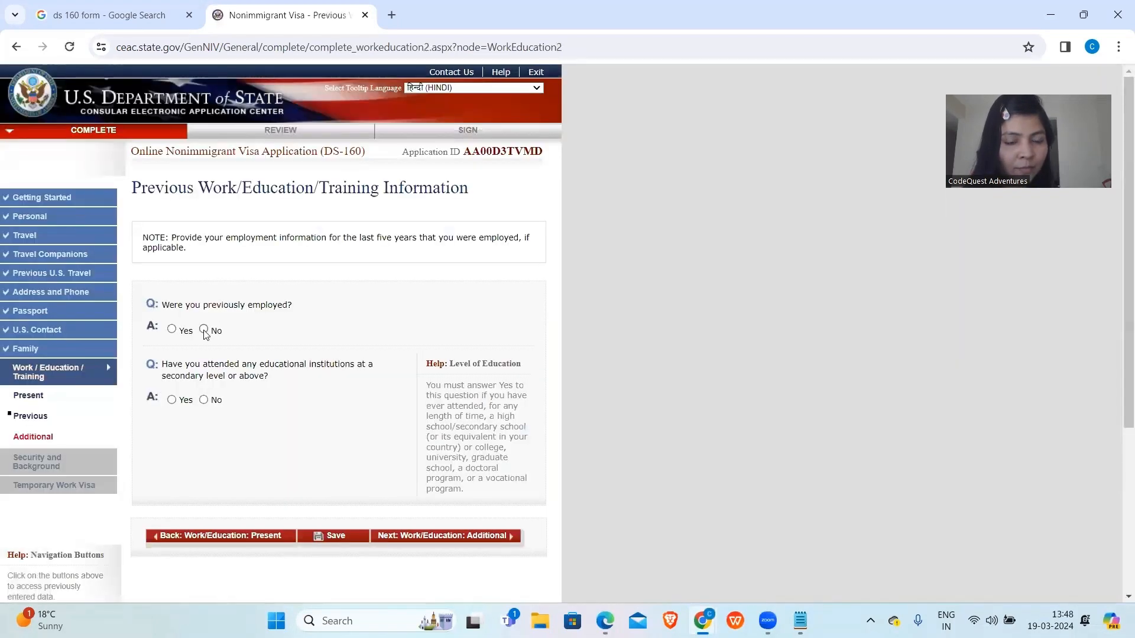
Change previous employment to No and answer Yes to attending educational institutions.
{"action": "left_click", "coordinate": [172, 330]}
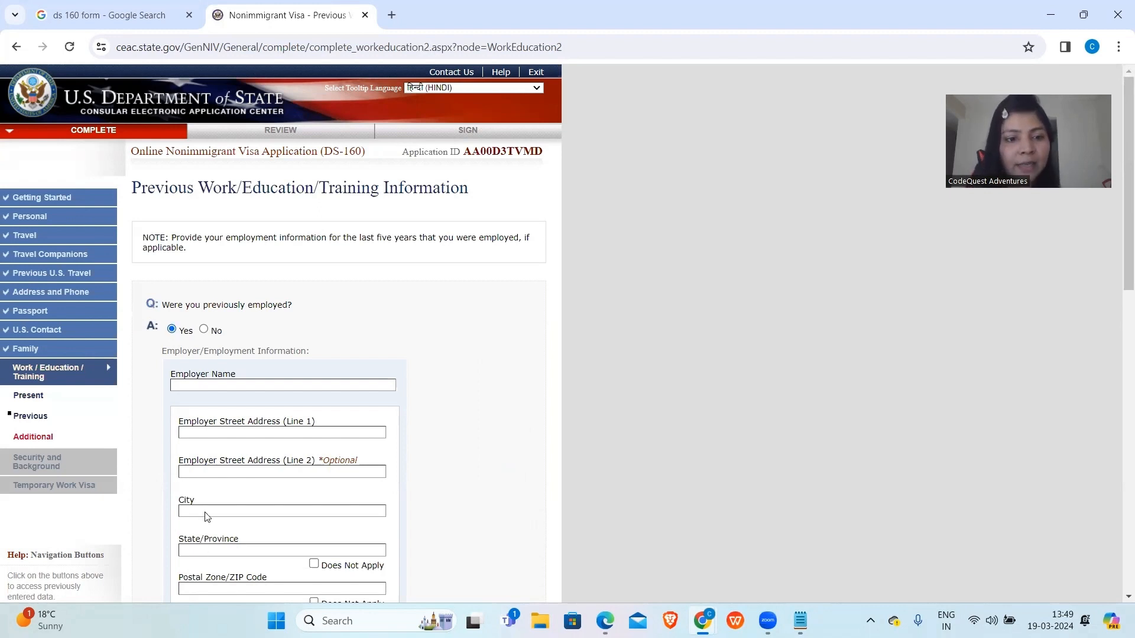
{"action": "scroll", "coordinate": [207, 452], "scroll_direction": "down", "scroll_amount": 6}
{"action": "scroll", "coordinate": [208, 451], "scroll_direction": "down", "scroll_amount": 6}
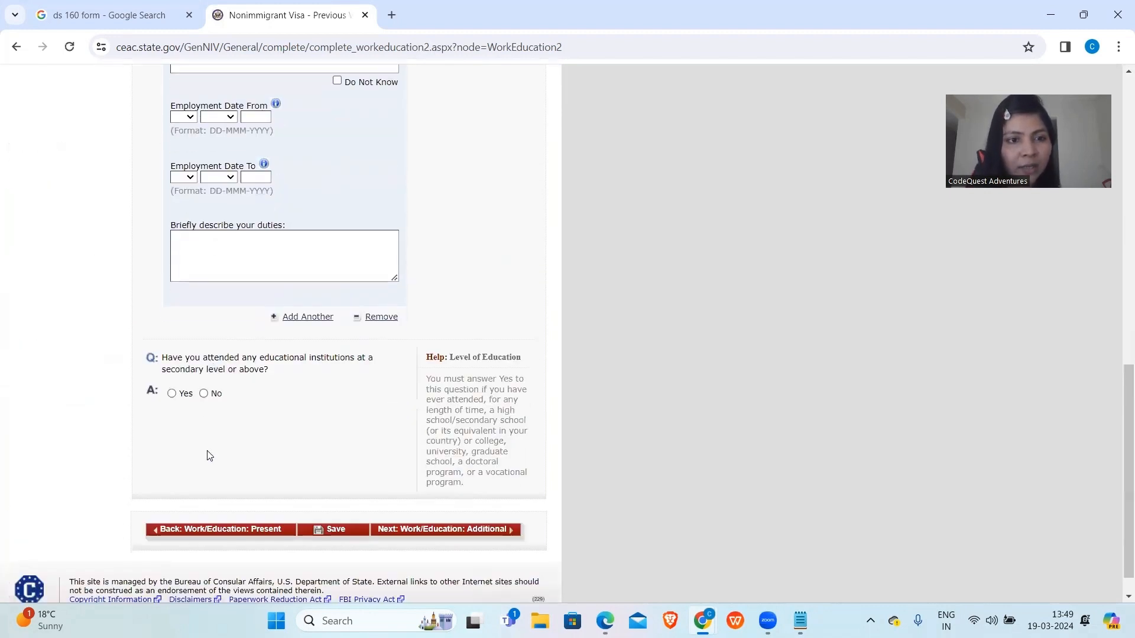
{"action": "scroll", "coordinate": [207, 452], "scroll_direction": "up", "scroll_amount": 6}
{"action": "scroll", "coordinate": [217, 395], "scroll_direction": "up", "scroll_amount": 6}
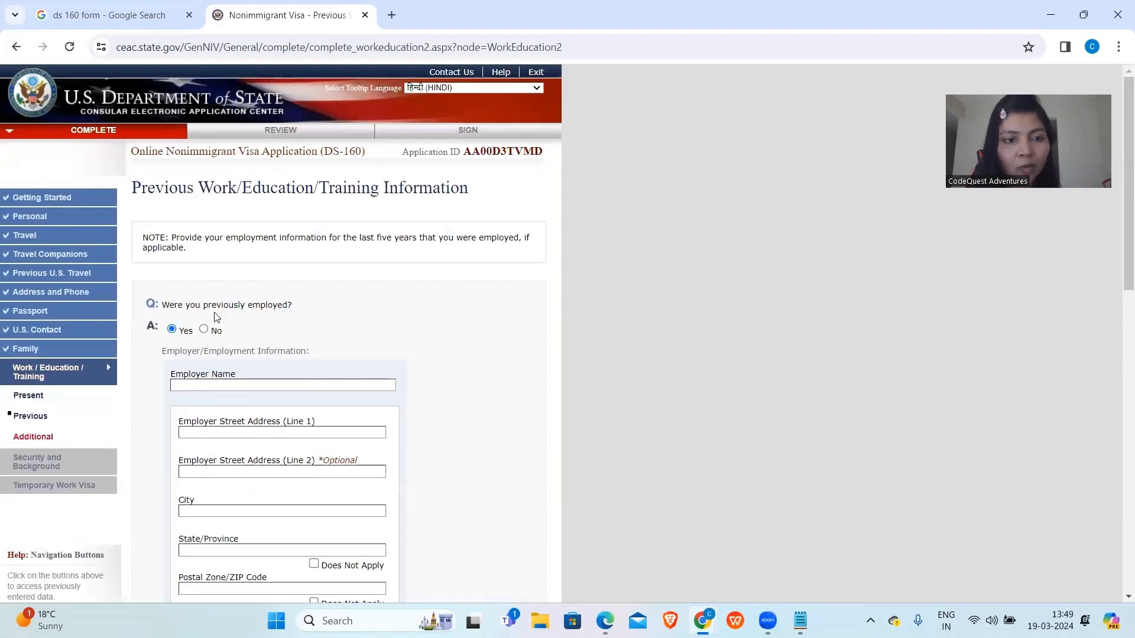
{"action": "left_click", "coordinate": [204, 330]}
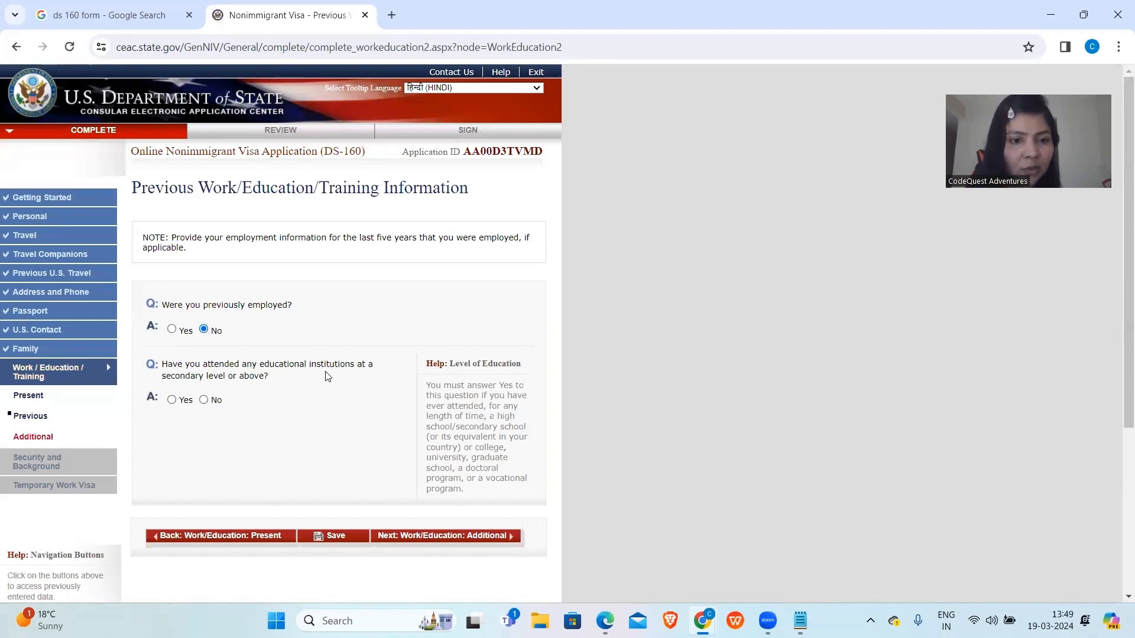
{"action": "left_click", "coordinate": [172, 400]}
Enter the institution name HINF and its street address, city and postal code.
{"action": "scroll", "coordinate": [208, 443], "scroll_direction": "down", "scroll_amount": 3}
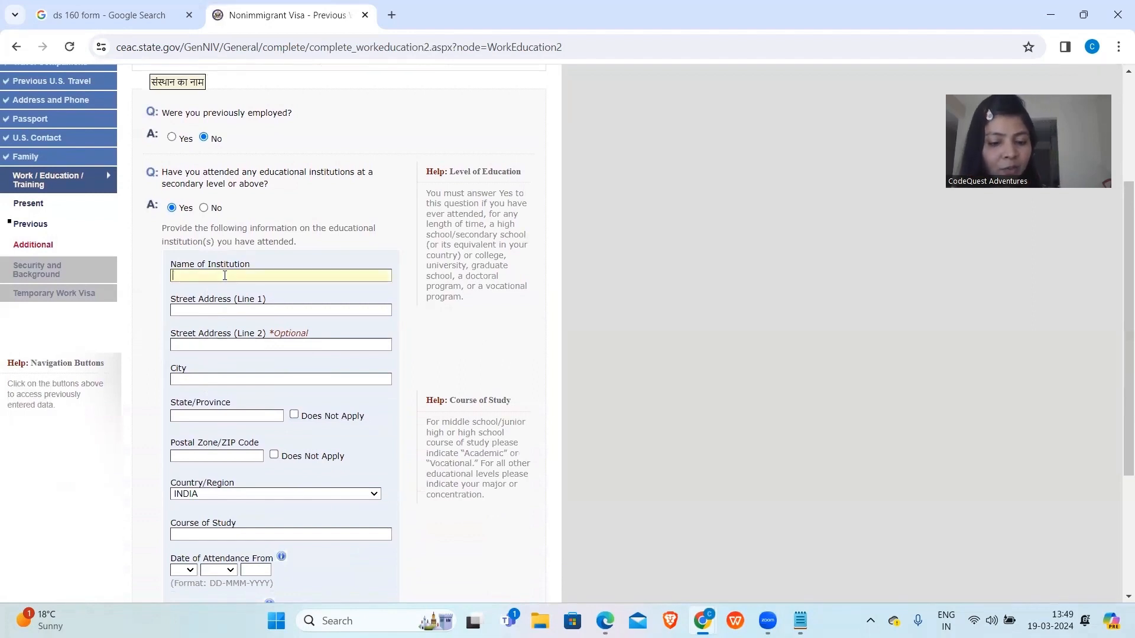
{"action": "left_click", "coordinate": [225, 275]}
{"action": "type", "text": "HINF"}
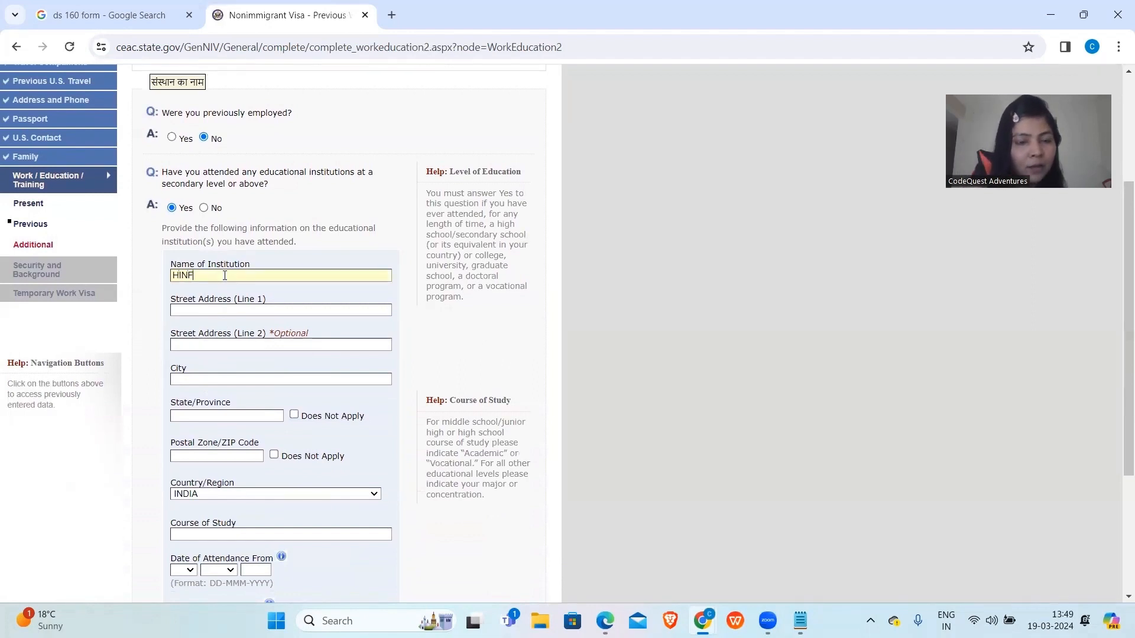
{"action": "left_click", "coordinate": [225, 310]}
{"action": "type", "text": "FD"}
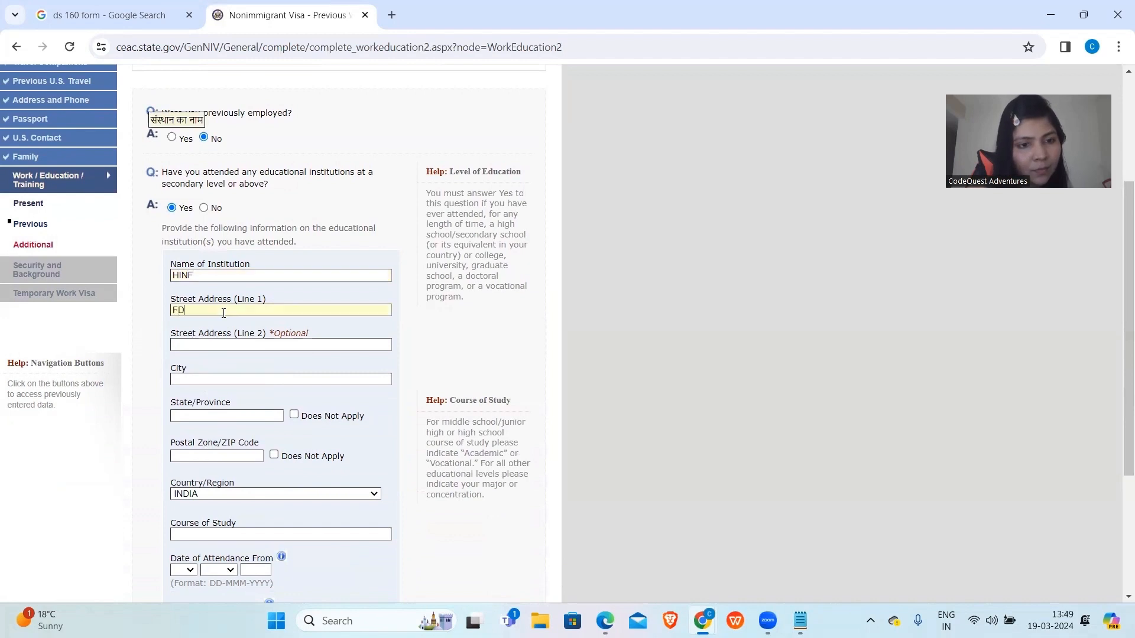
{"action": "left_click", "coordinate": [199, 379]}
{"action": "type", "text": "K"}
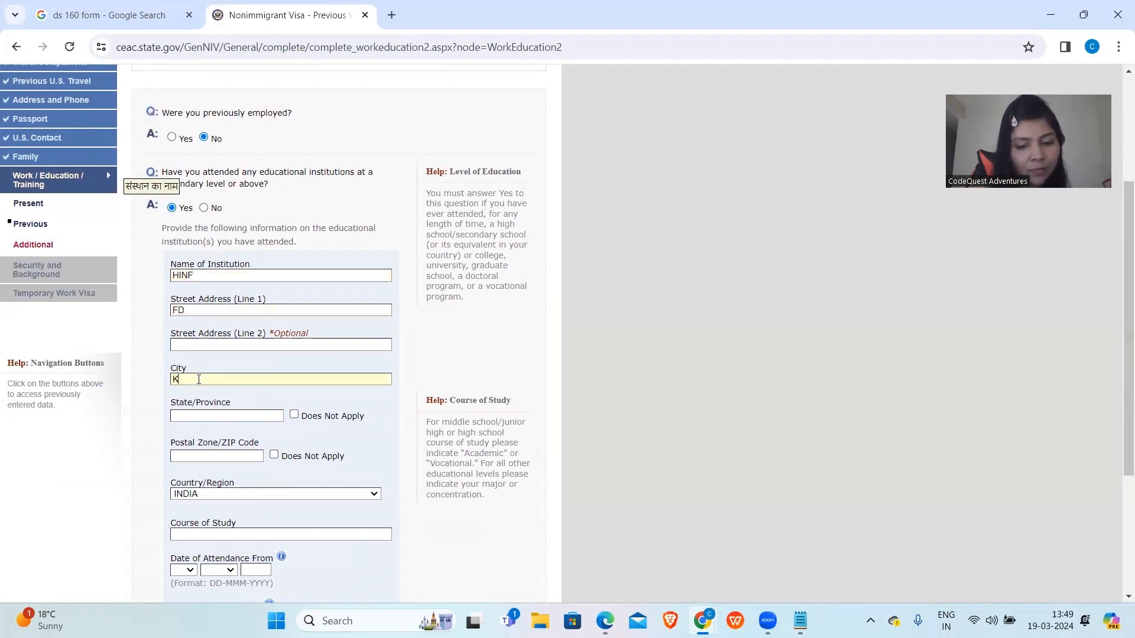
{"action": "type", "text": "NAPUR"}
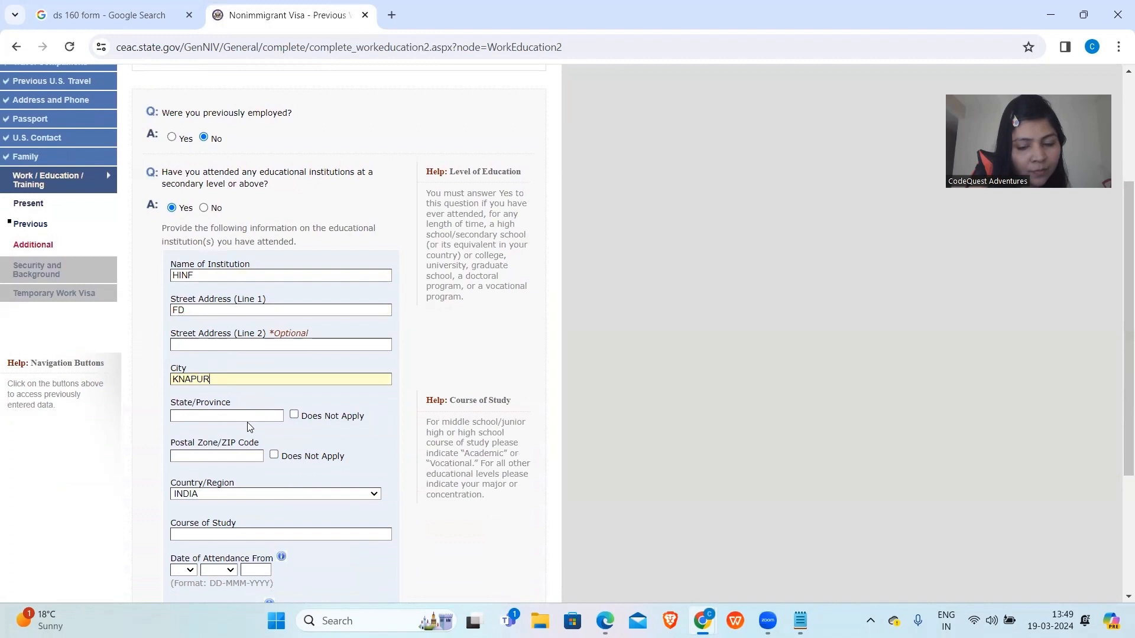
{"action": "type", "text": "UP"}
{"action": "scroll", "coordinate": [246, 415], "scroll_direction": "down", "scroll_amount": 2}
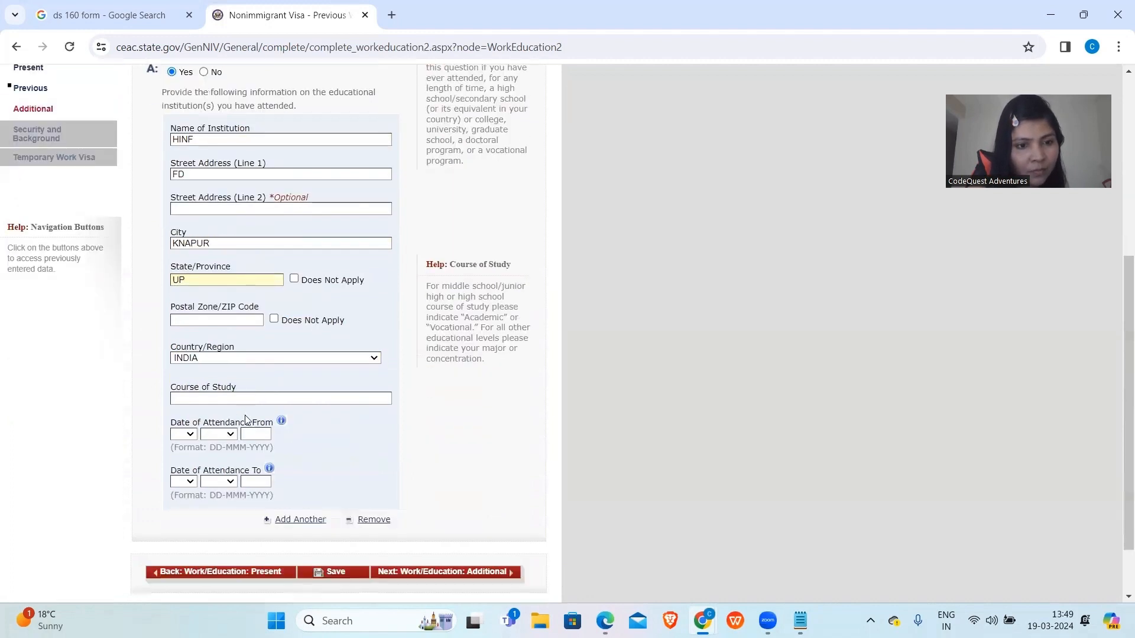
{"action": "left_click", "coordinate": [236, 319]}
{"action": "type", "text": "904343"}
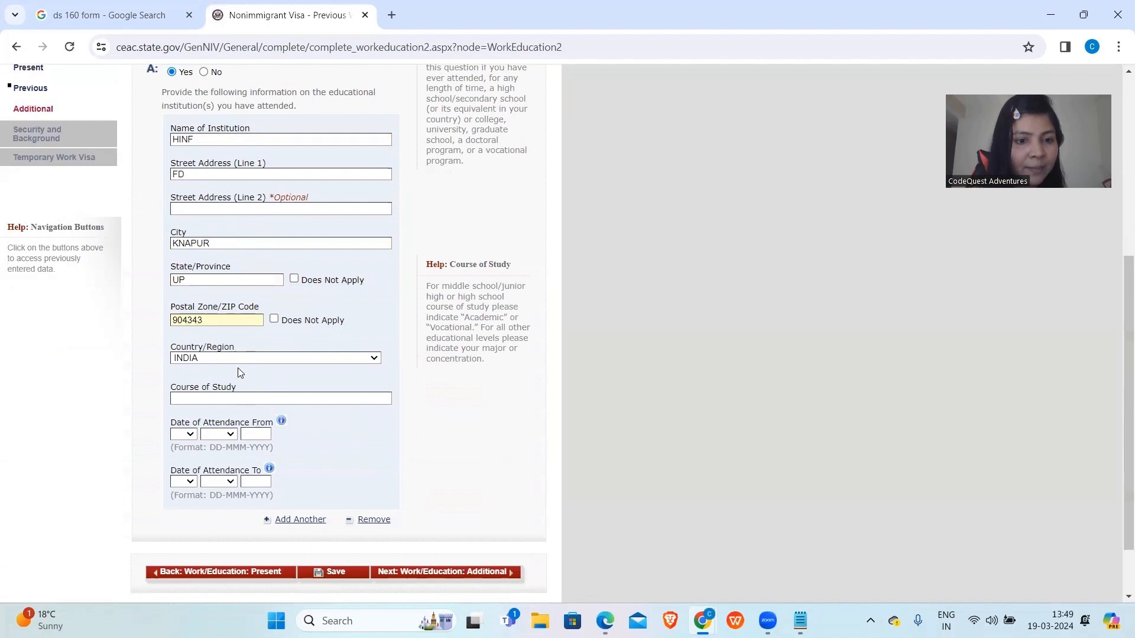
Set course of study to BTECH and attendance start date to 04 MAR 2016.
{"action": "scroll", "coordinate": [238, 368], "scroll_direction": "down", "scroll_amount": 1}
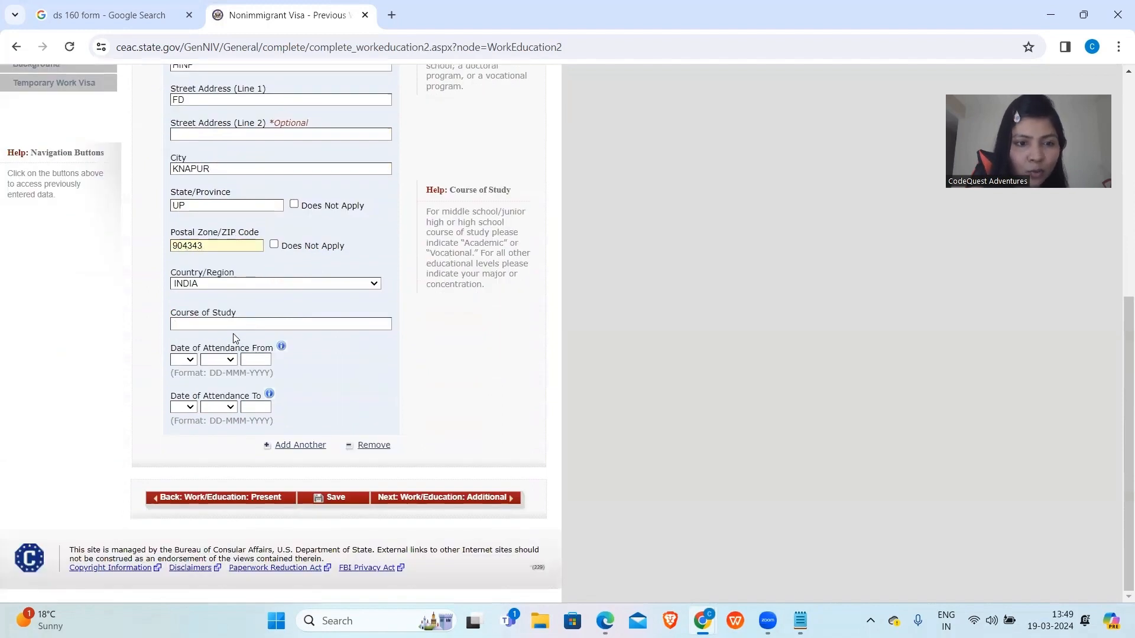
{"action": "left_click", "coordinate": [234, 324]}
{"action": "type", "text": "BTECH"}
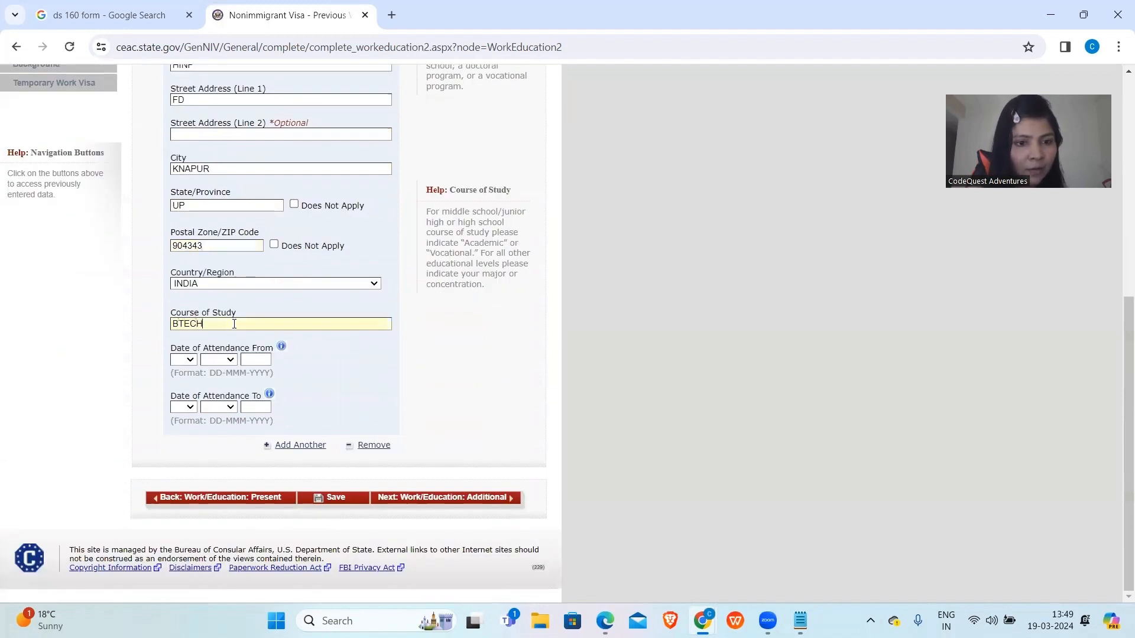
{"action": "left_click", "coordinate": [183, 360]}
{"action": "left_click", "coordinate": [180, 399]}
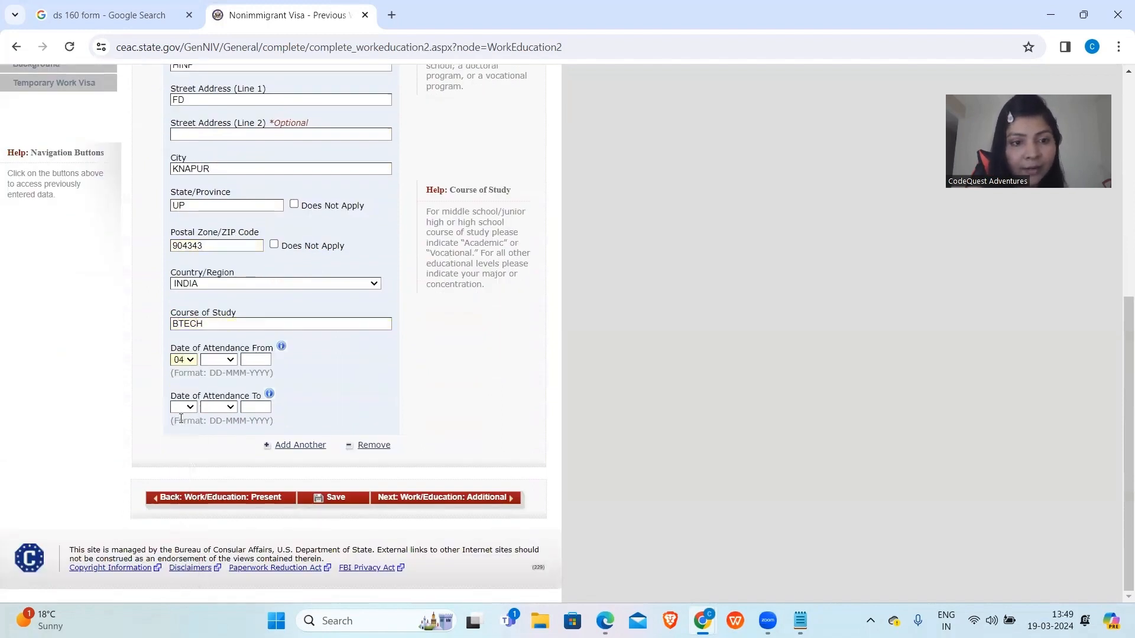
{"action": "left_click", "coordinate": [217, 360]}
{"action": "left_click", "coordinate": [216, 406]}
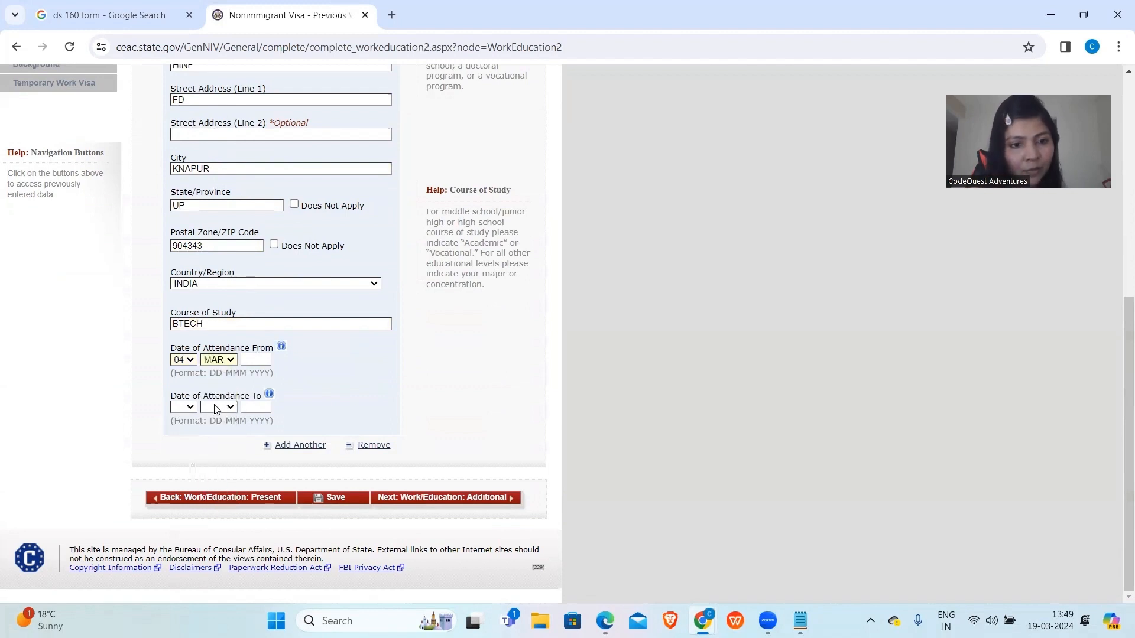
{"action": "type", "text": "2016"}
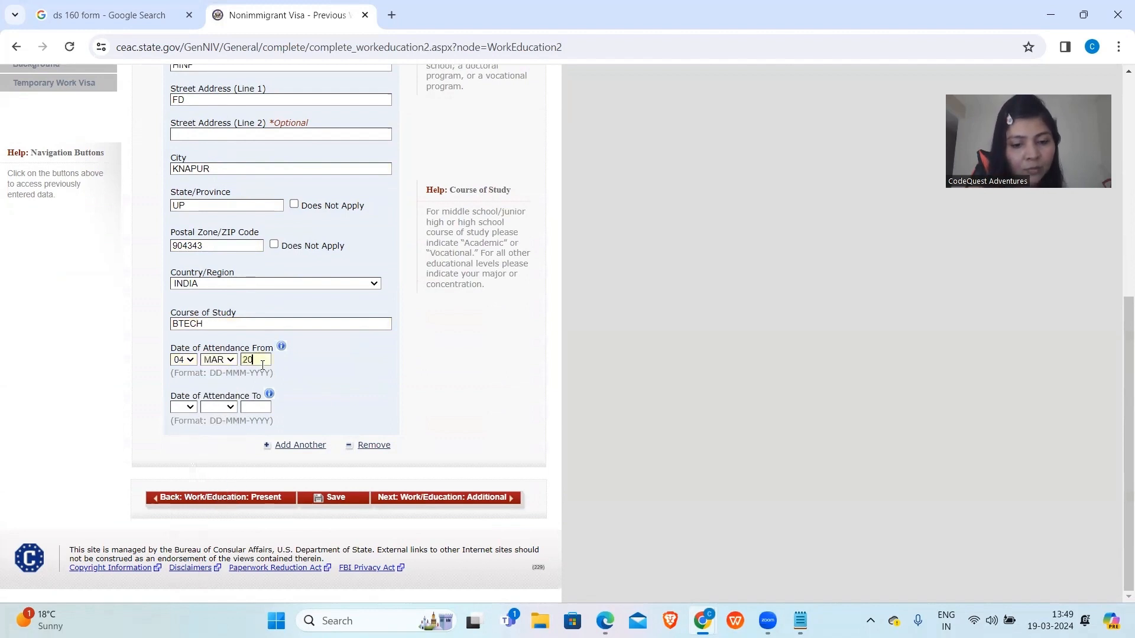
Set attendance end date to 16 MAY 2020 and continue to the Additional page.
{"action": "left_click", "coordinate": [184, 408]}
{"action": "left_click", "coordinate": [179, 362]}
{"action": "left_click", "coordinate": [219, 408]}
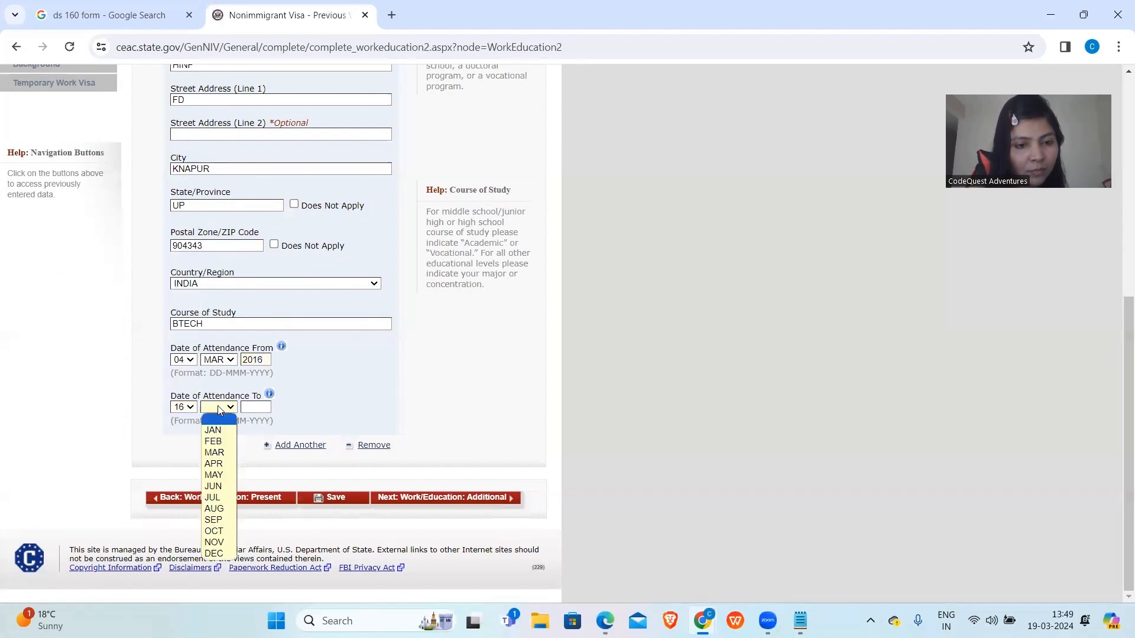
{"action": "left_click", "coordinate": [214, 475]}
{"action": "type", "text": "2020"}
{"action": "left_click", "coordinate": [405, 500]}
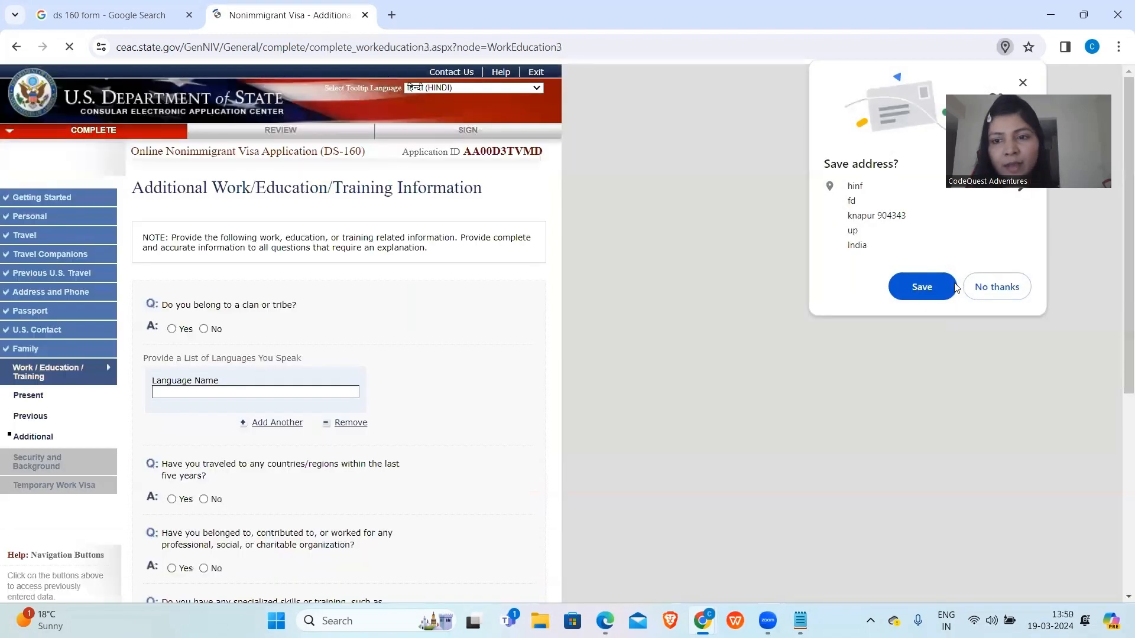
Dismiss the save-address prompt, answer No to clan/tribe, and add languages HINDI, ENGLISH, TELUGU.
{"action": "left_click", "coordinate": [931, 289]}
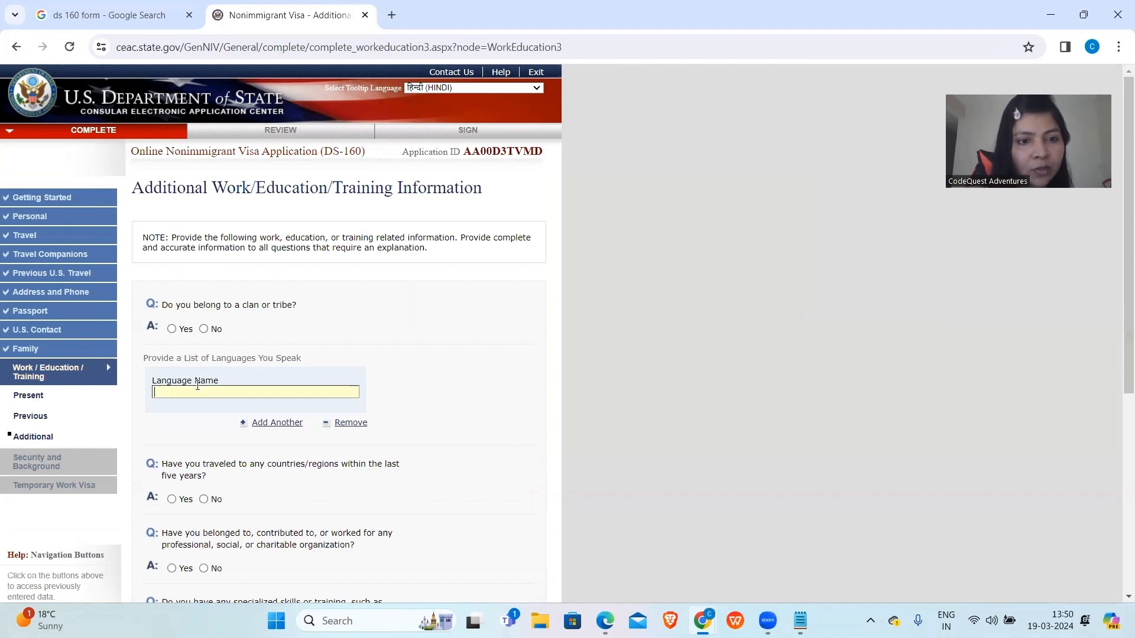
{"action": "left_click", "coordinate": [204, 330]}
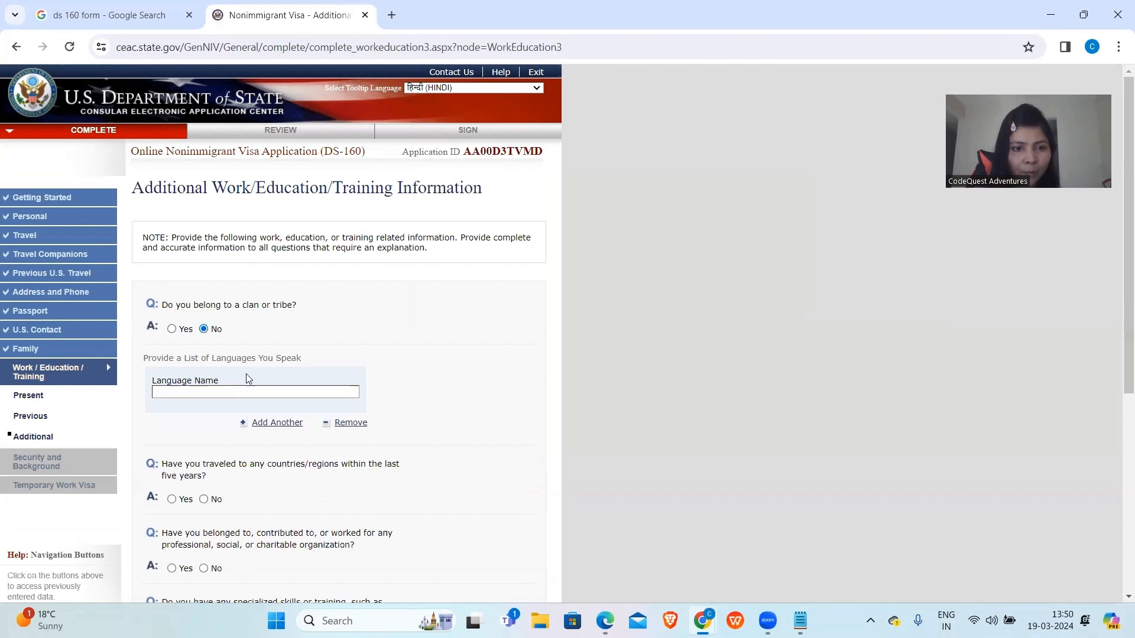
{"action": "left_click", "coordinate": [193, 392]}
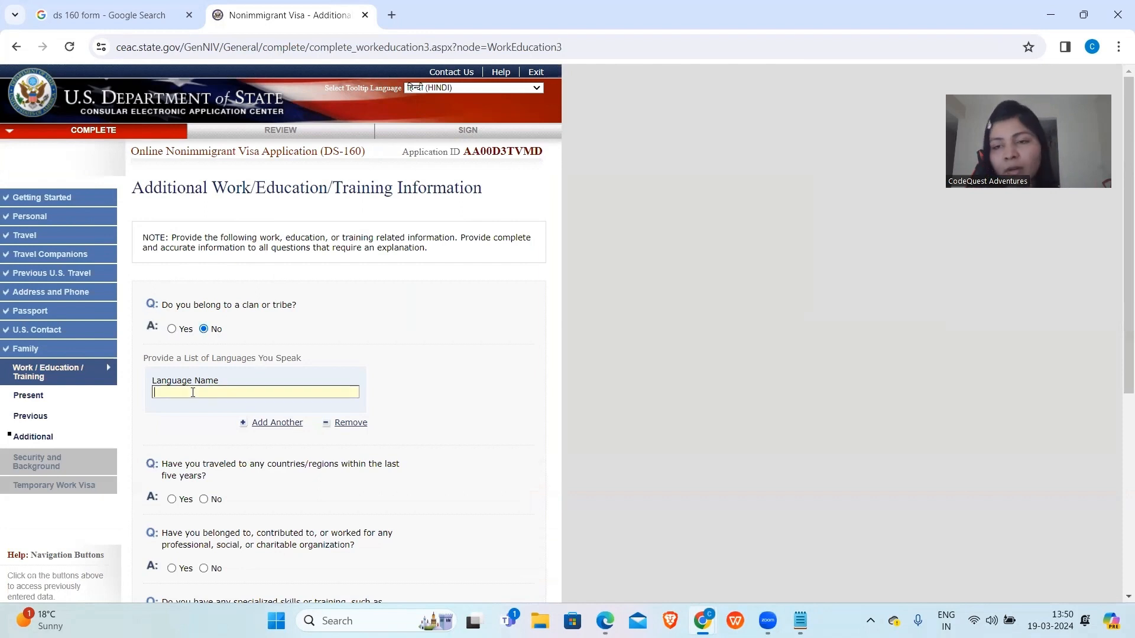
{"action": "type", "text": "HINDI"}
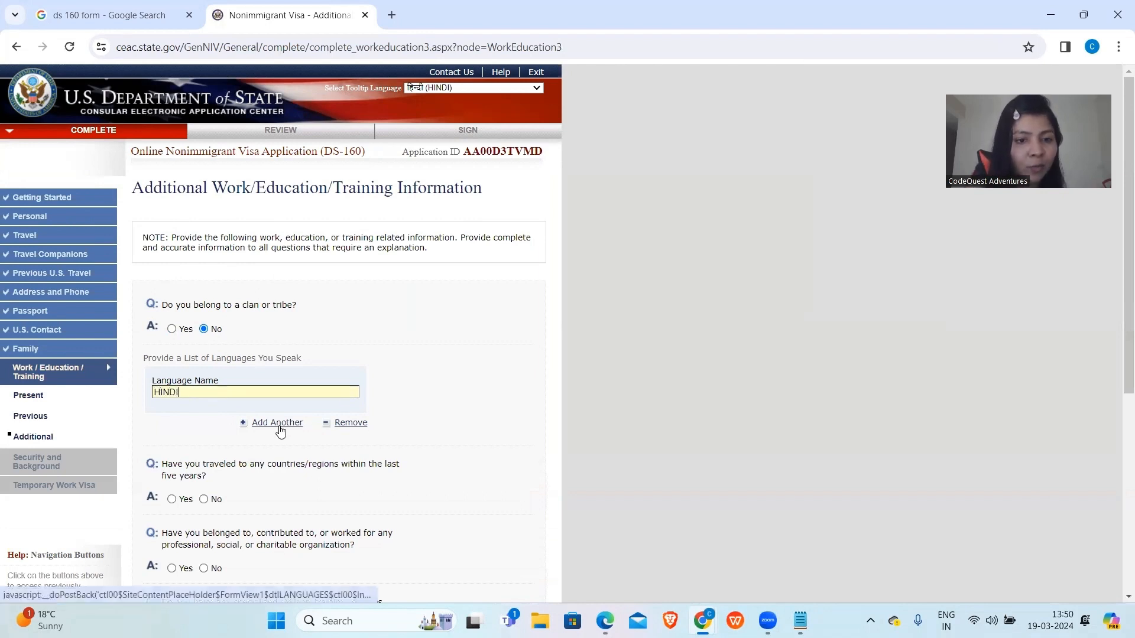
{"action": "left_click", "coordinate": [278, 425]}
{"action": "type", "text": "ENGLISH"}
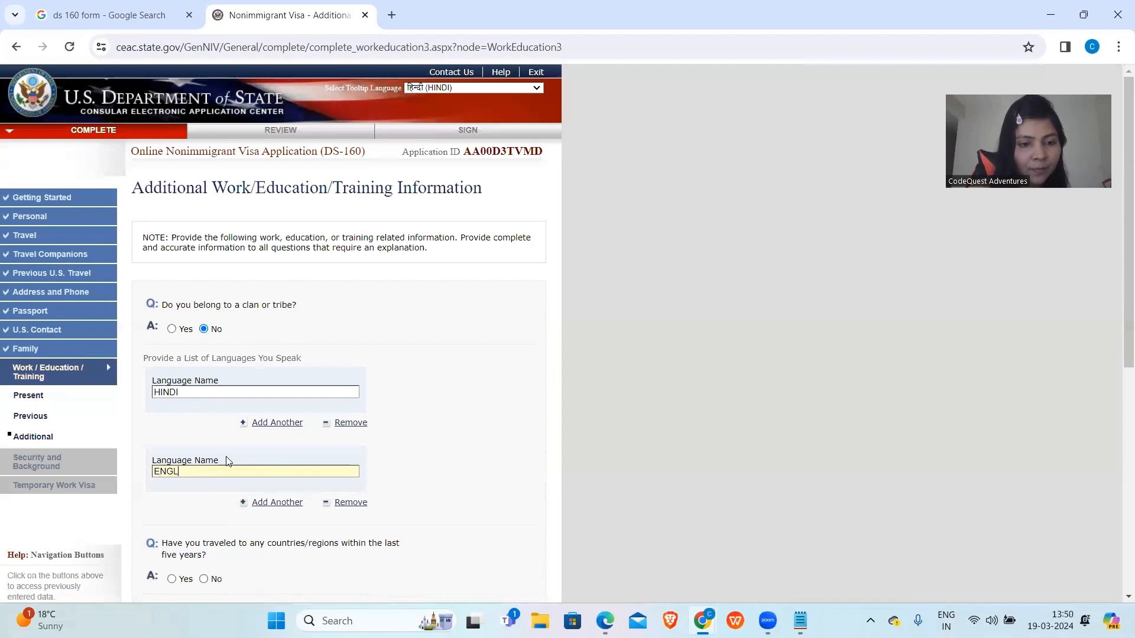
{"action": "left_click", "coordinate": [269, 503]}
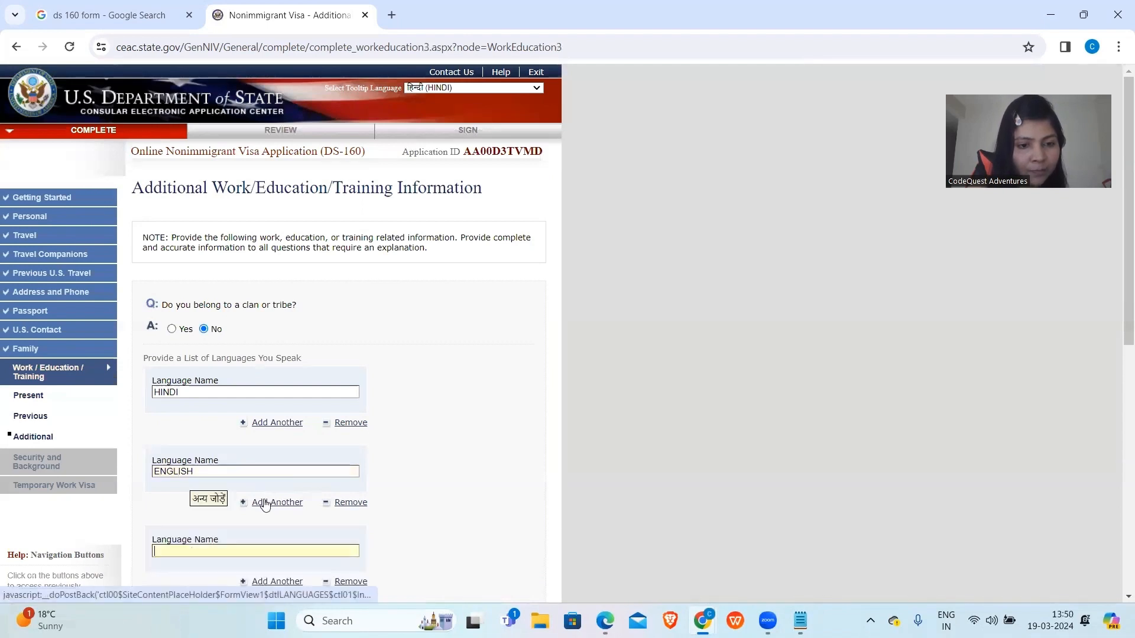
{"action": "type", "text": "TELUGU"}
{"action": "scroll", "coordinate": [245, 526], "scroll_direction": "down", "scroll_amount": 2}
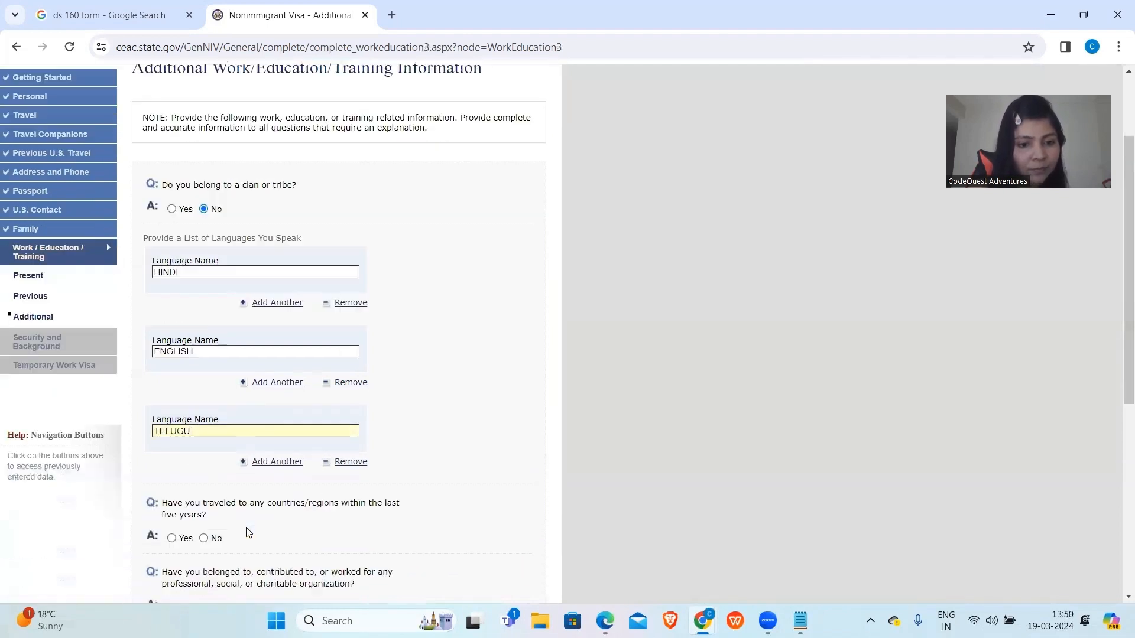
{"action": "scroll", "coordinate": [214, 489], "scroll_direction": "down", "scroll_amount": 3}
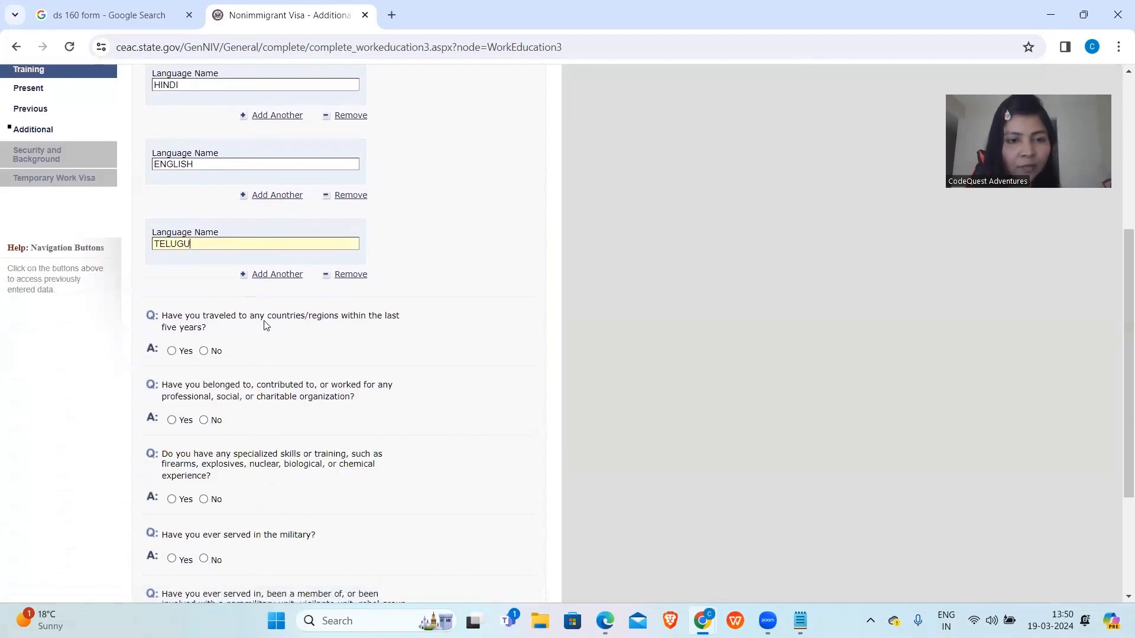
Answer Yes to travel in the last five years and select SINGAPORE as the country visited.
{"action": "left_click", "coordinate": [172, 351]}
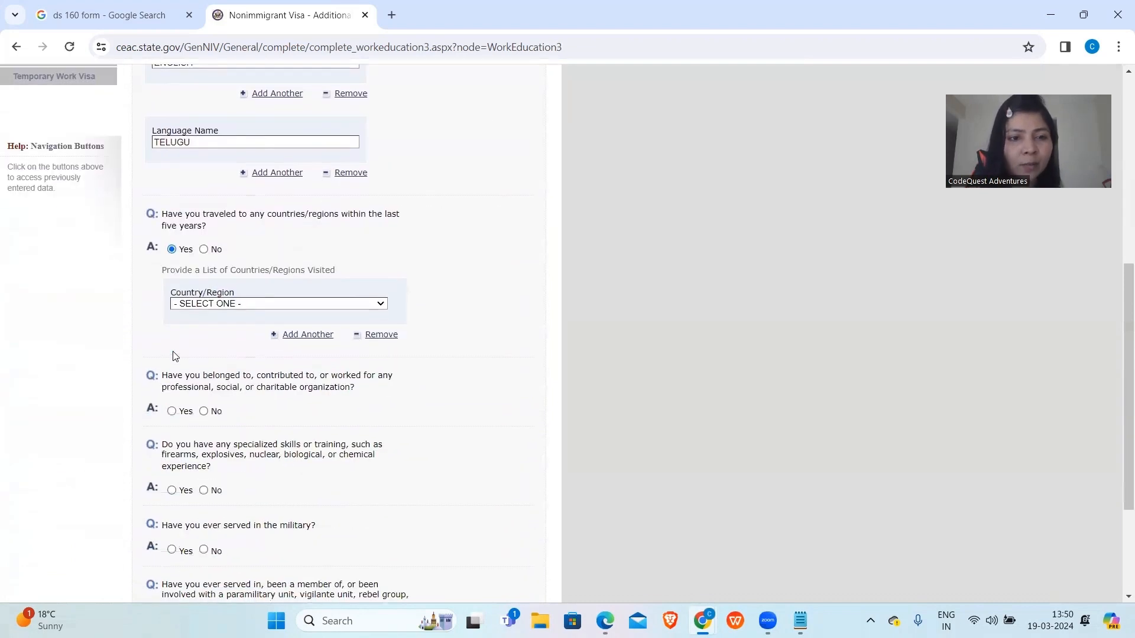
{"action": "left_click", "coordinate": [204, 304]}
{"action": "type", "text": "sin"}
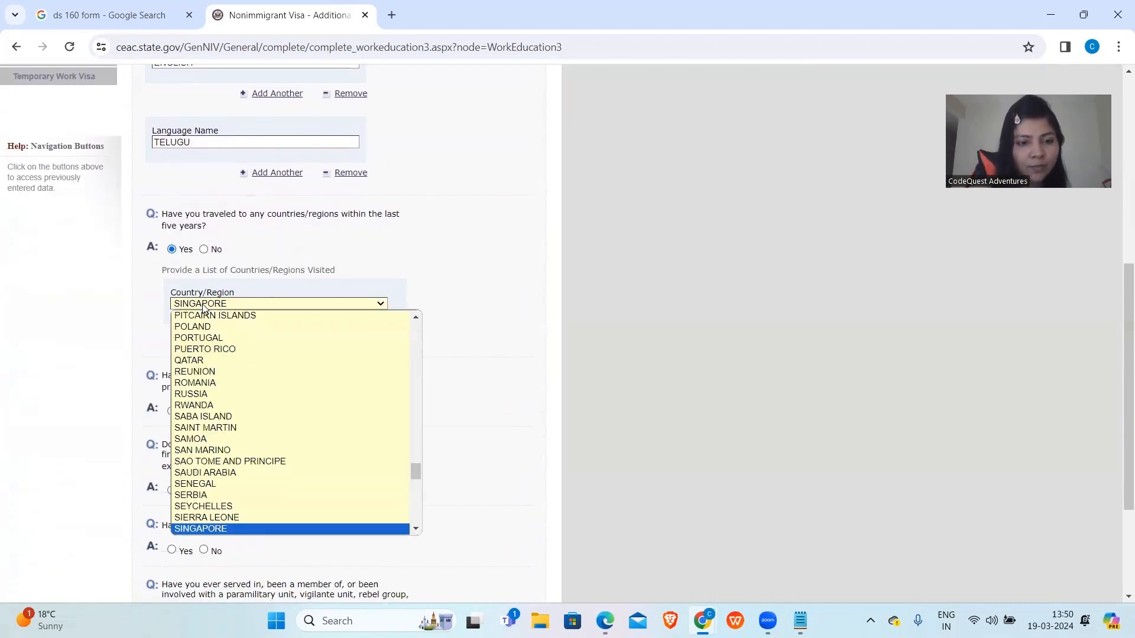
{"action": "key", "text": "Return"}
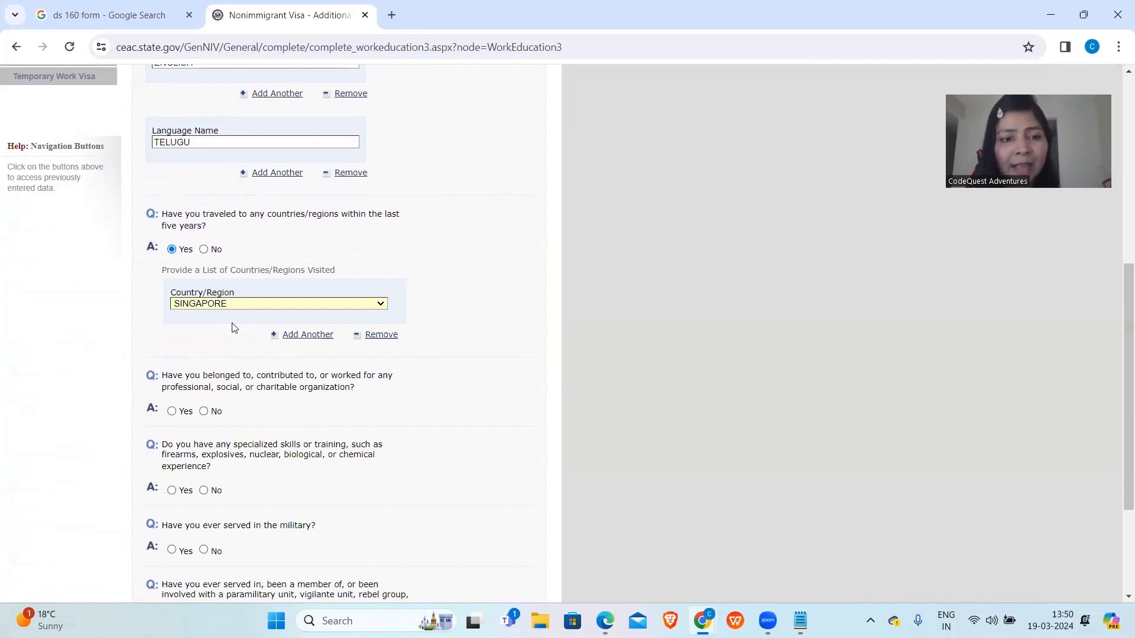
{"action": "scroll", "coordinate": [234, 325], "scroll_direction": "down", "scroll_amount": 1}
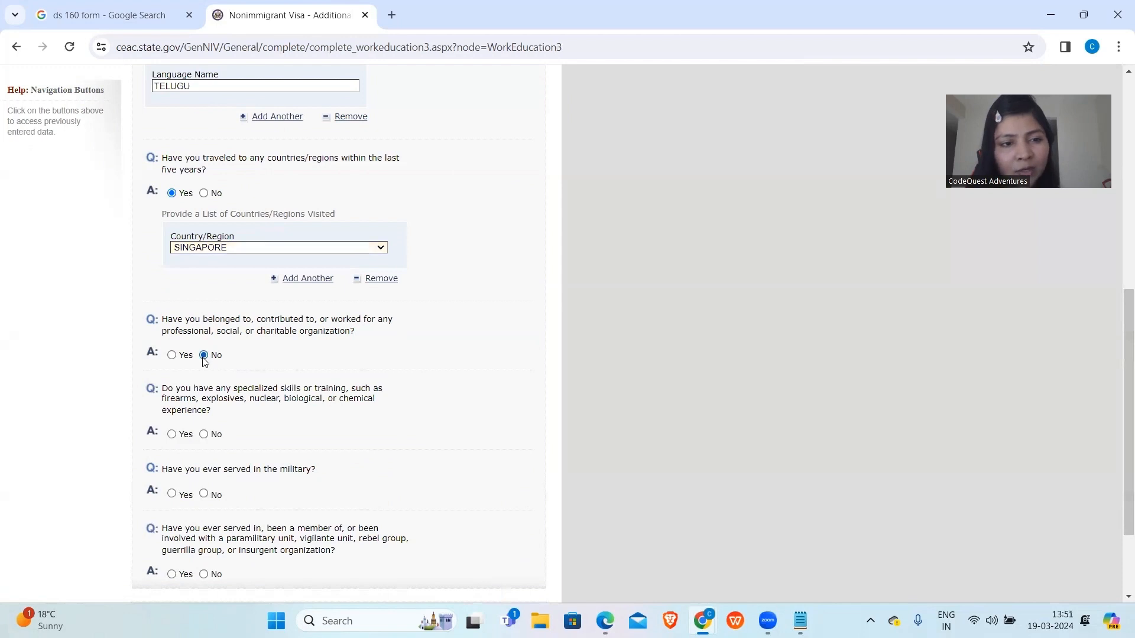
{"action": "scroll", "coordinate": [204, 360], "scroll_direction": "down", "scroll_amount": 2}
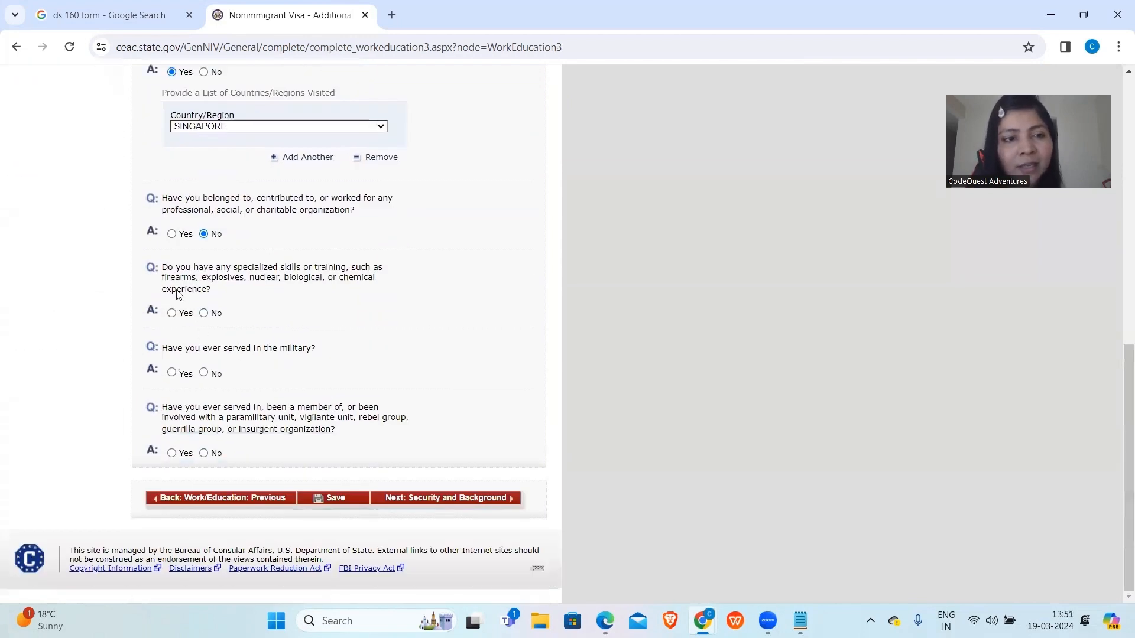
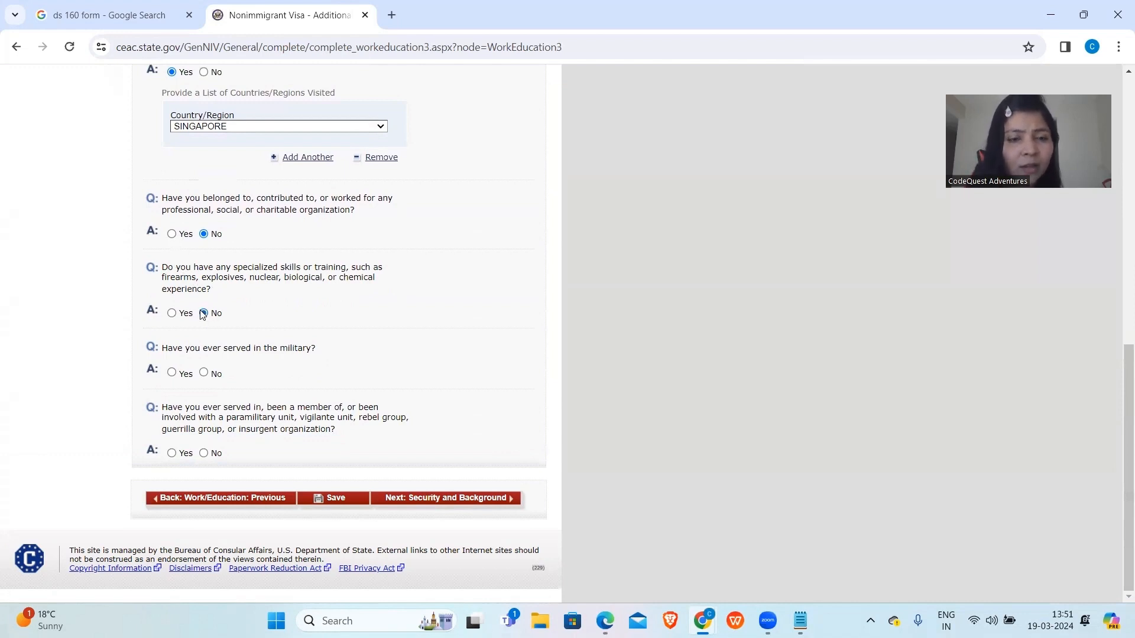
Answer No to the specialized-skills and military-service questions and continue to Security and Background.
{"action": "left_click", "coordinate": [203, 313]}
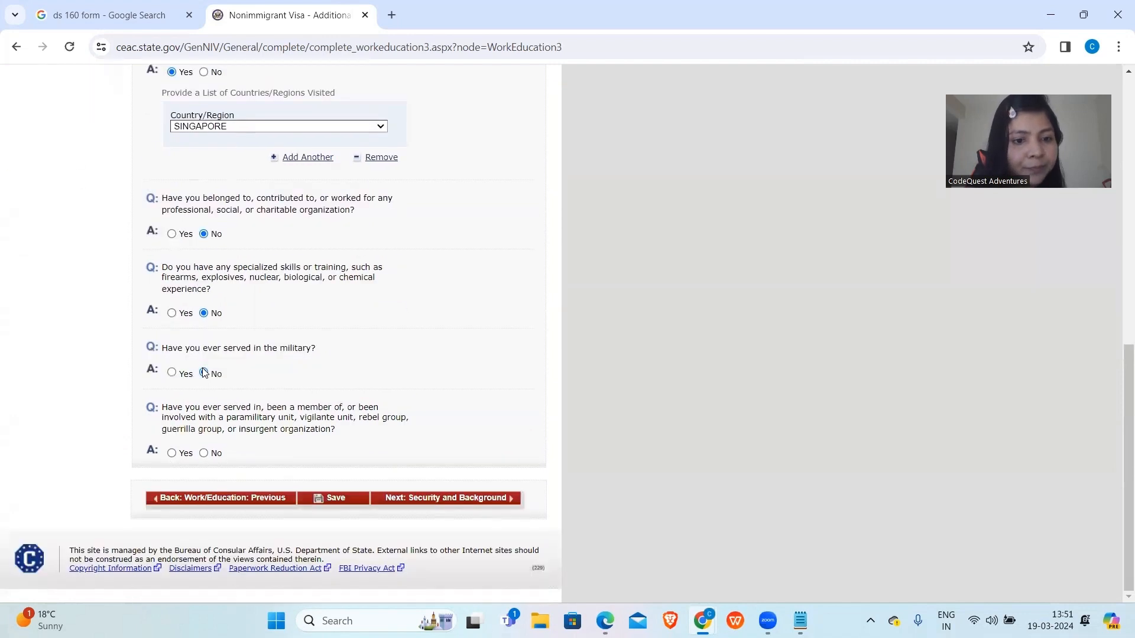
{"action": "left_click", "coordinate": [204, 372]}
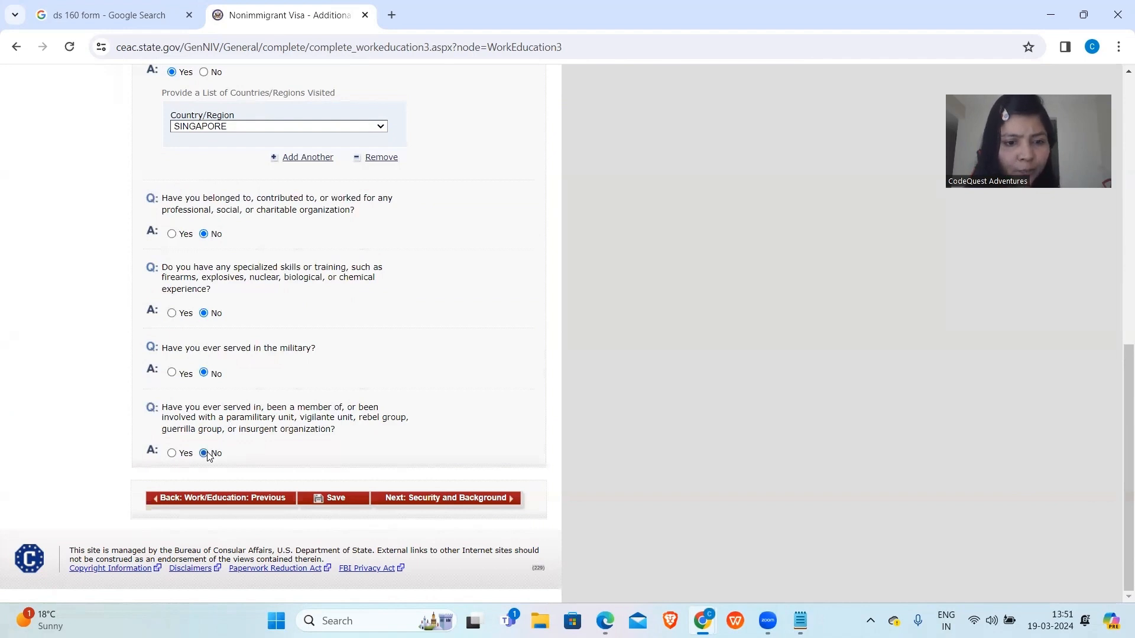
{"action": "left_click", "coordinate": [402, 500]}
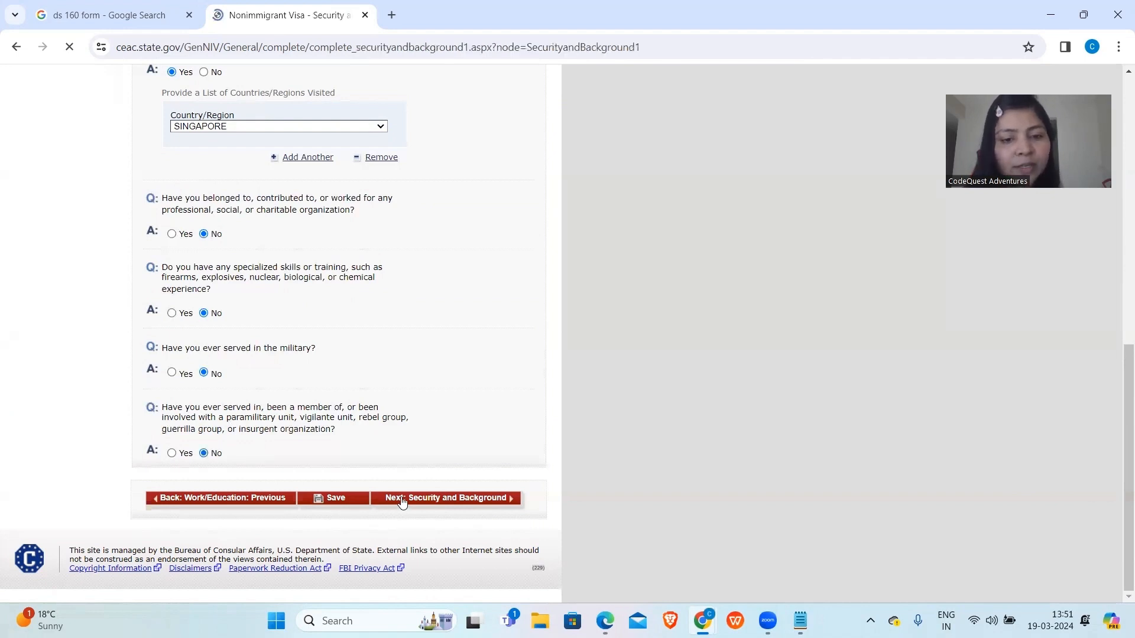
Answer No to the communicable disease and mental or physical disorder questions, then continue to Part 2.
{"action": "scroll", "coordinate": [402, 502], "scroll_direction": "down", "scroll_amount": 4}
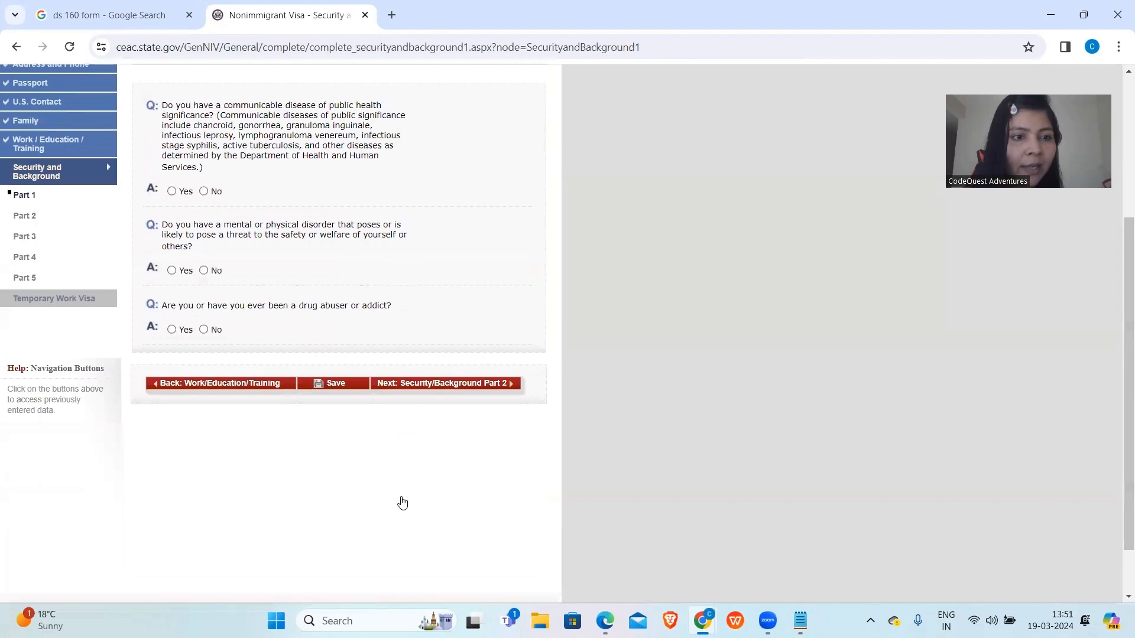
{"action": "scroll", "coordinate": [402, 503], "scroll_direction": "up", "scroll_amount": 4}
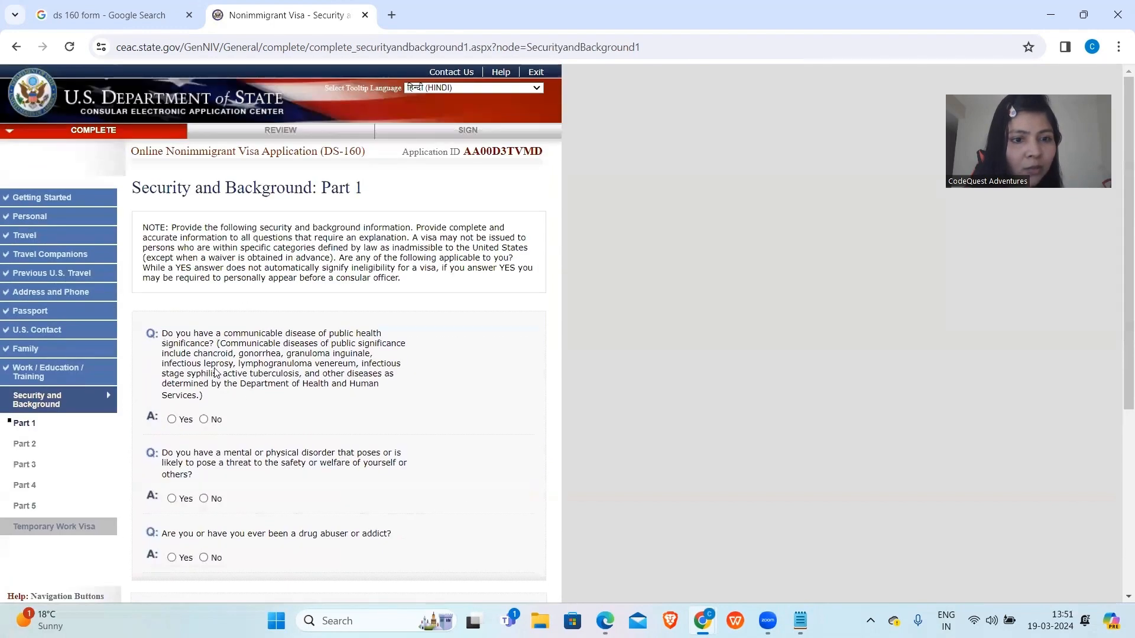
{"action": "scroll", "coordinate": [282, 360], "scroll_direction": "down", "scroll_amount": 1}
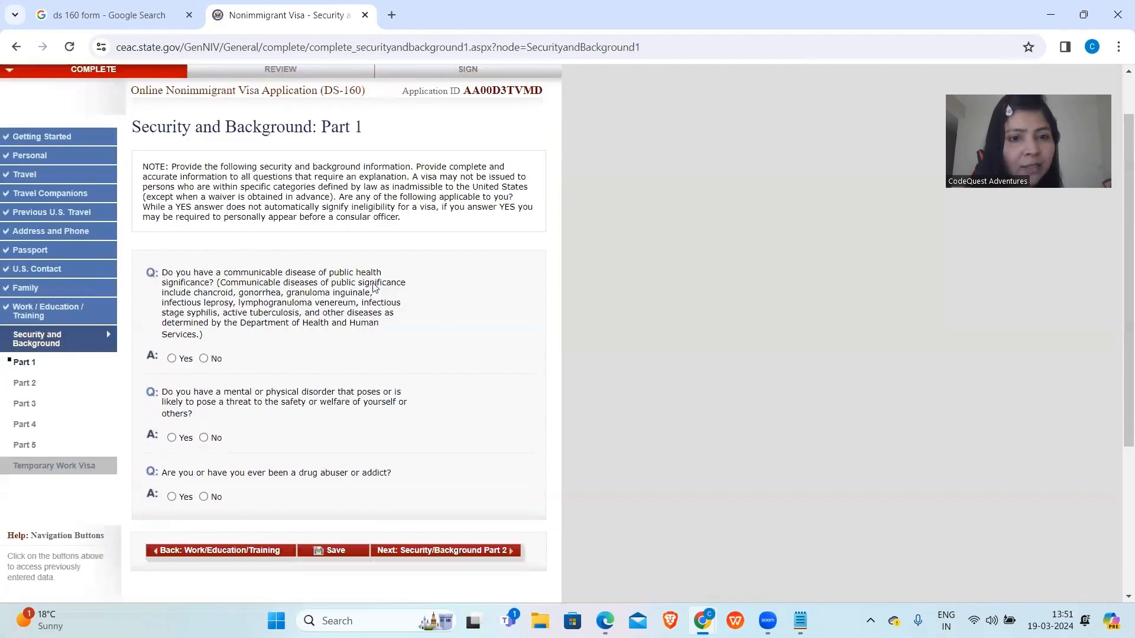
{"action": "left_click", "coordinate": [204, 359]}
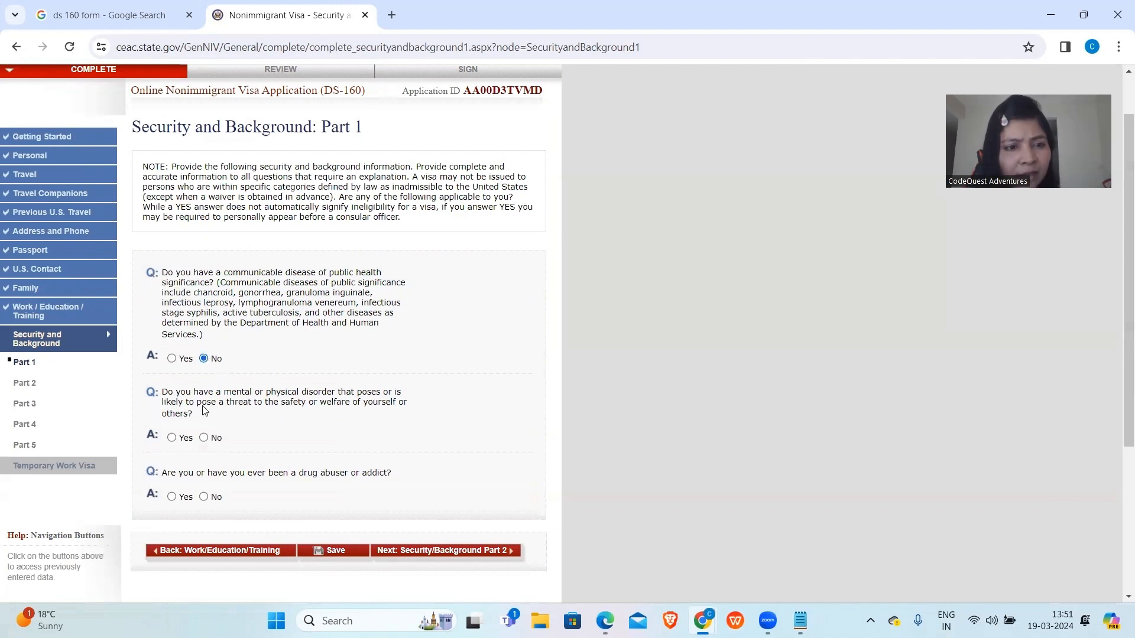
{"action": "left_click", "coordinate": [205, 438]}
{"action": "scroll", "coordinate": [207, 440], "scroll_direction": "down", "scroll_amount": 3}
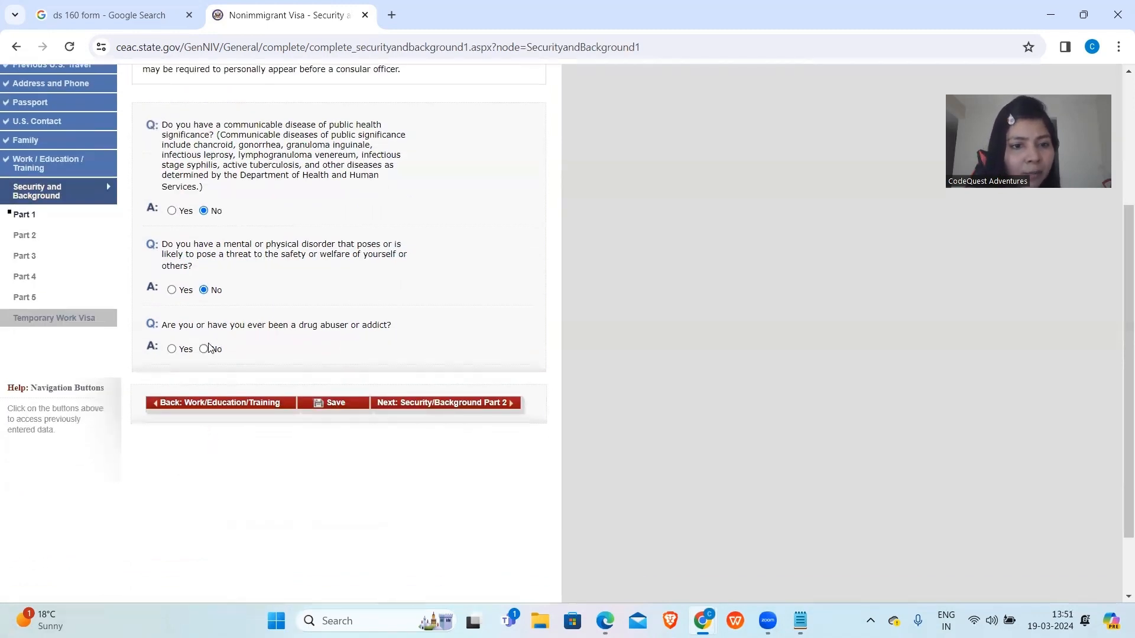
{"action": "left_click", "coordinate": [407, 407]}
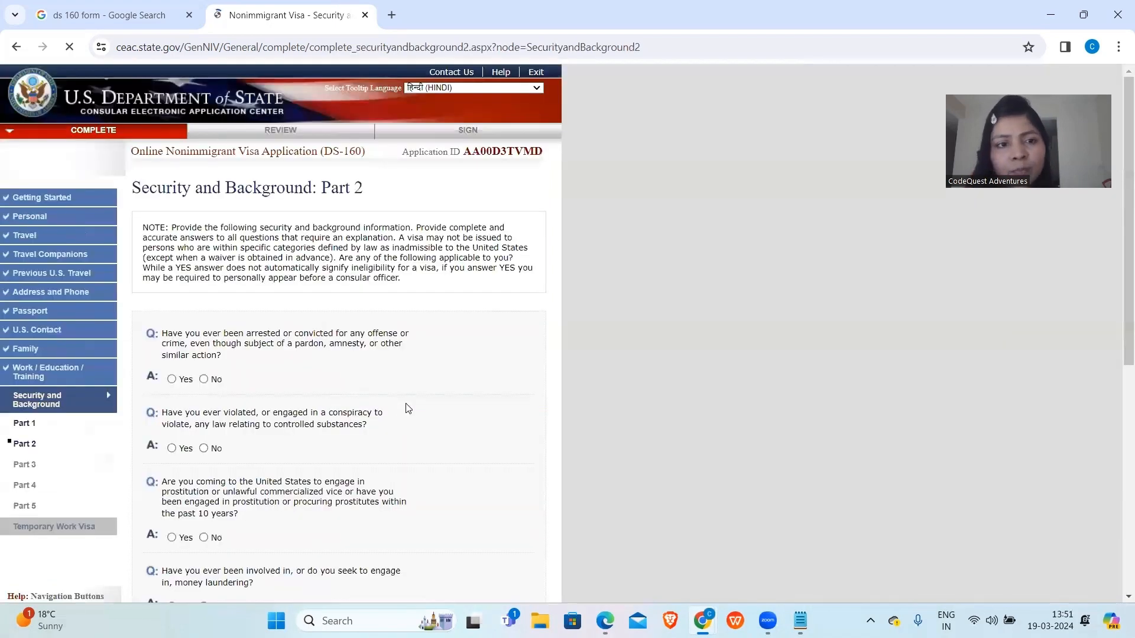
Answer No to the arrest, prostitution and money-laundering questions and attempt to continue.
{"action": "scroll", "coordinate": [258, 356], "scroll_direction": "down", "scroll_amount": 2}
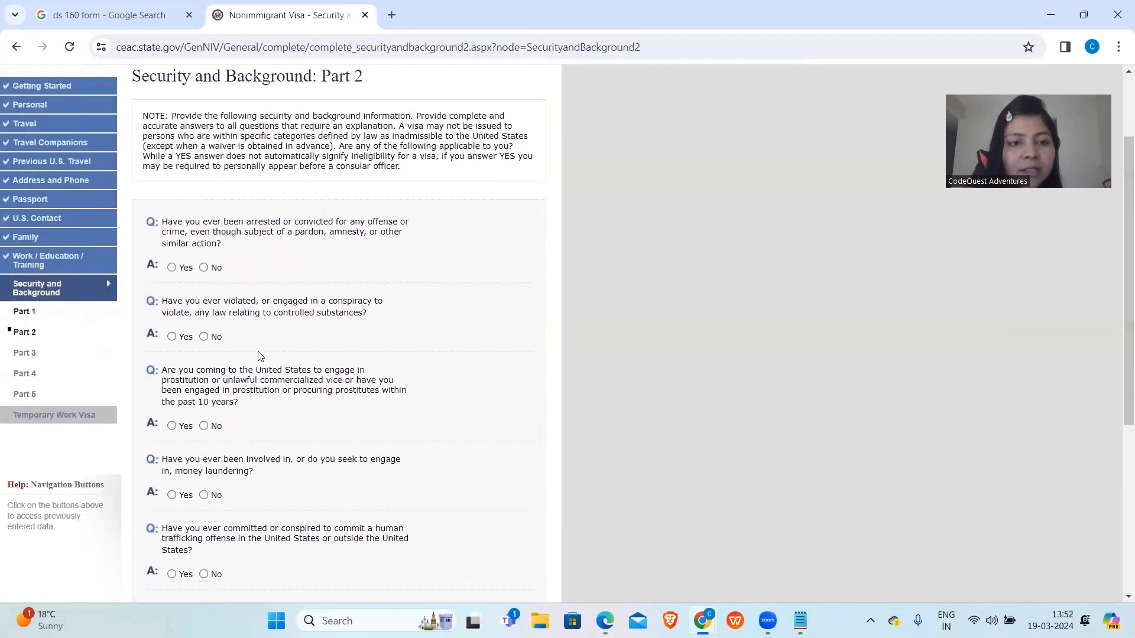
{"action": "left_click", "coordinate": [204, 269]}
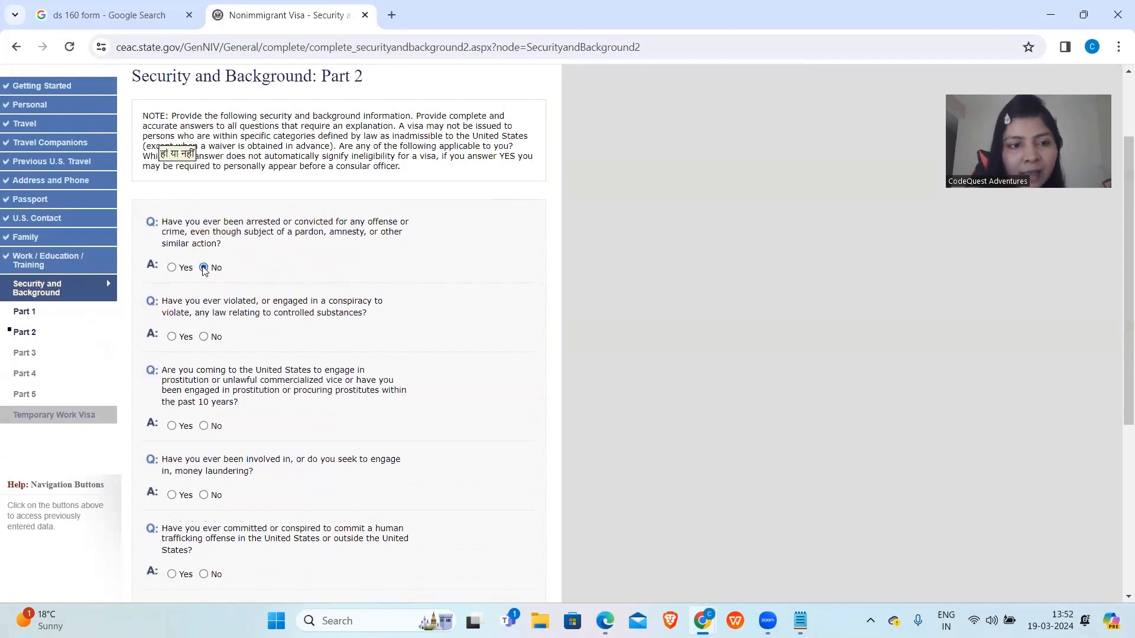
{"action": "left_click", "coordinate": [204, 425]}
{"action": "scroll", "coordinate": [206, 430], "scroll_direction": "down", "scroll_amount": 1}
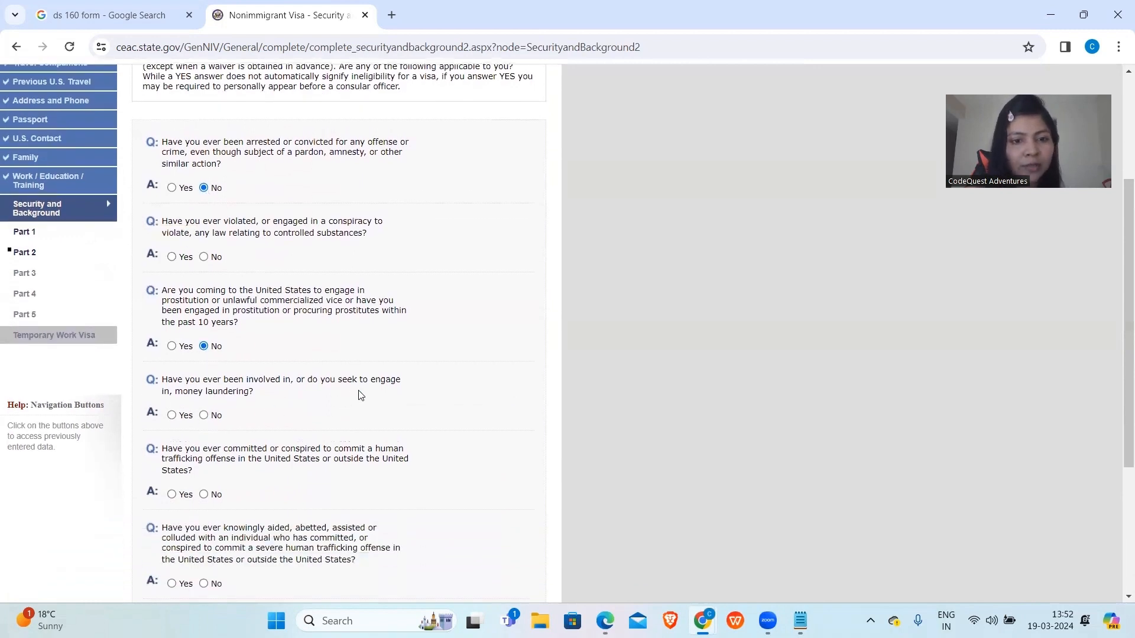
{"action": "left_click", "coordinate": [204, 415]}
{"action": "scroll", "coordinate": [207, 408], "scroll_direction": "down", "scroll_amount": 3}
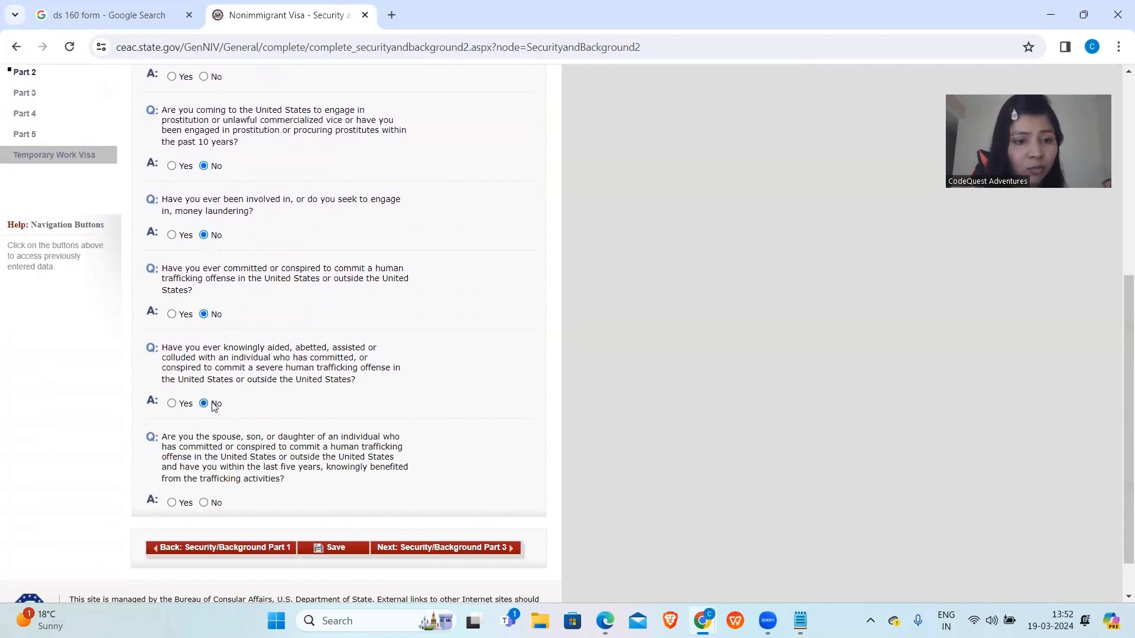
{"action": "left_click", "coordinate": [408, 549]}
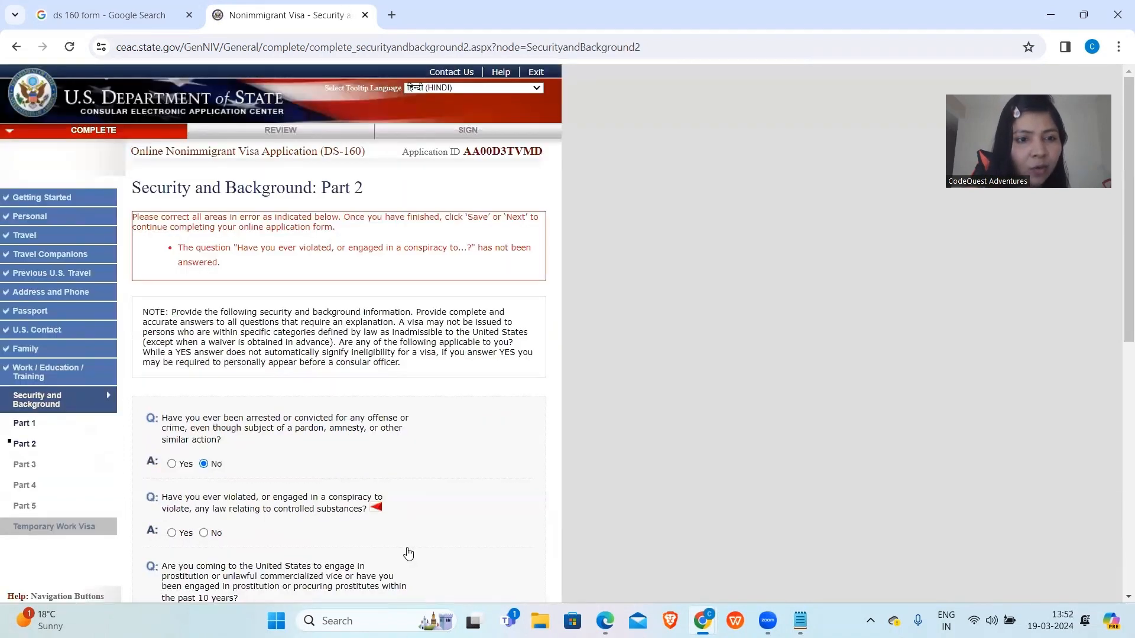
Answer No to the flagged controlled-substances question and continue to Part 3.
{"action": "scroll", "coordinate": [408, 553], "scroll_direction": "down", "scroll_amount": 7}
{"action": "scroll", "coordinate": [288, 349], "scroll_direction": "up", "scroll_amount": 4}
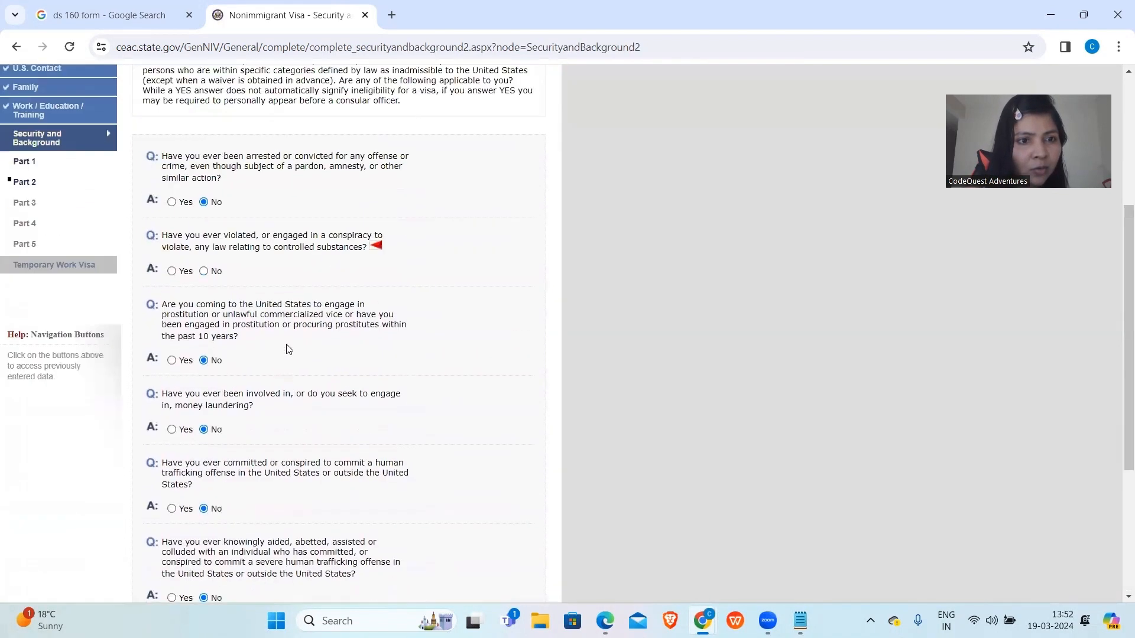
{"action": "left_click", "coordinate": [203, 271]}
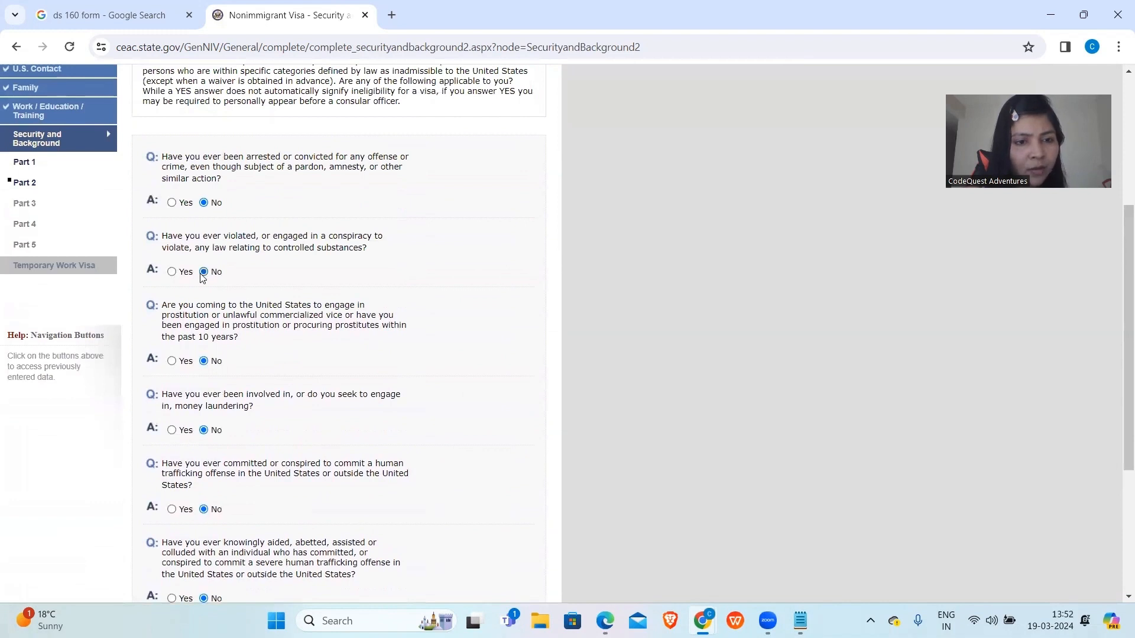
{"action": "scroll", "coordinate": [287, 378], "scroll_direction": "down", "scroll_amount": 4}
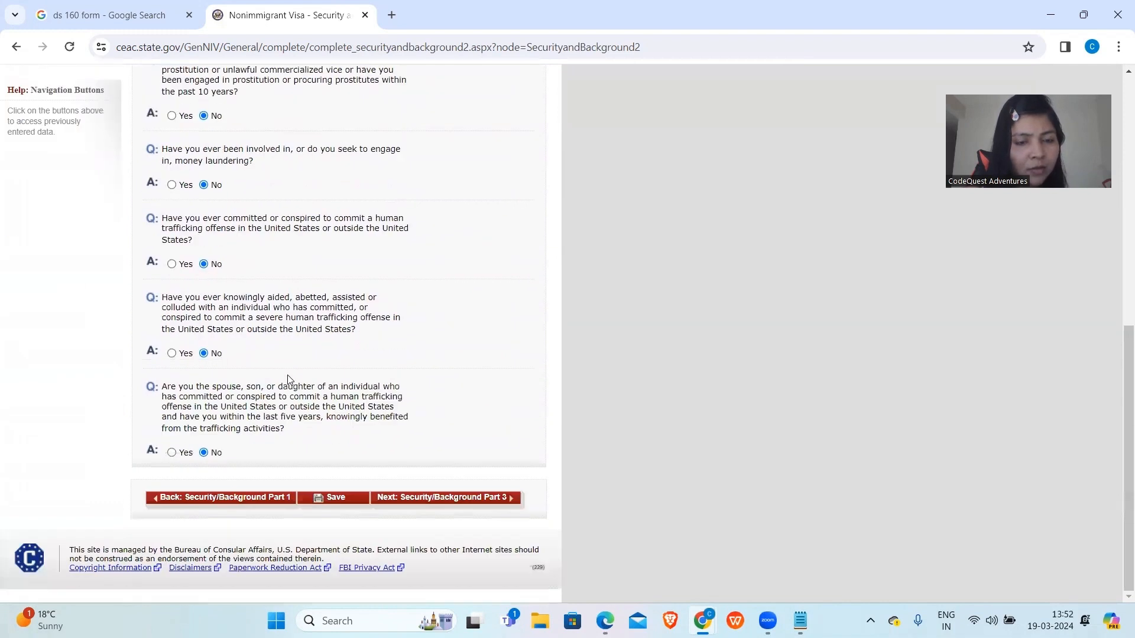
{"action": "left_click", "coordinate": [449, 500]}
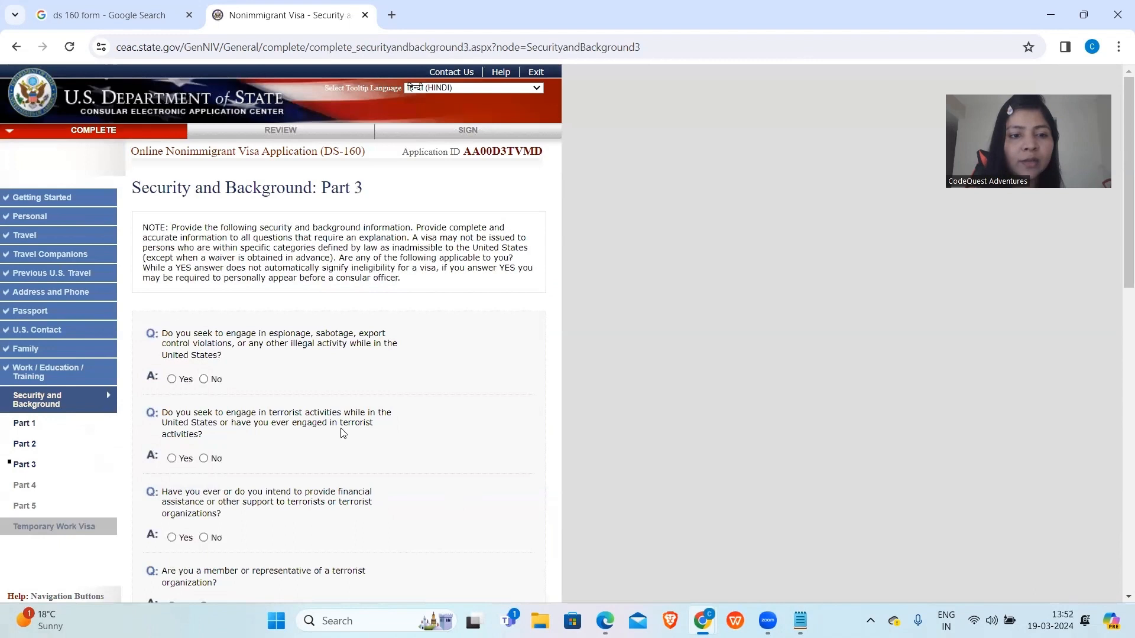
Answer No to the espionage, terrorism, genocide, torture and extrajudicial killings questions.
{"action": "scroll", "coordinate": [330, 451], "scroll_direction": "down", "scroll_amount": 3}
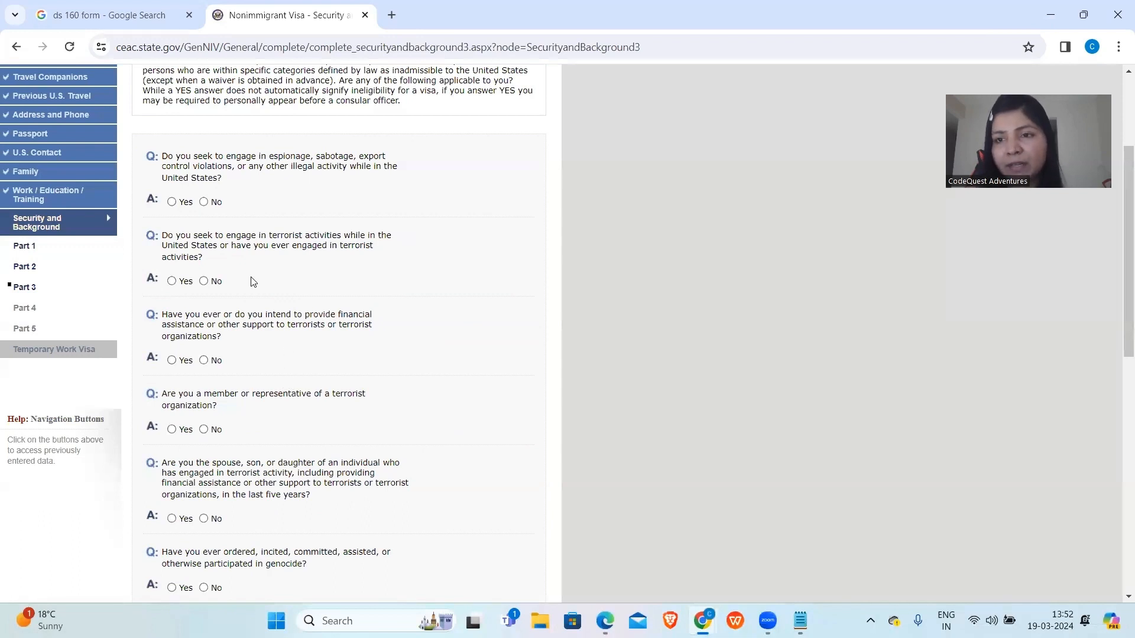
{"action": "left_click", "coordinate": [204, 202]}
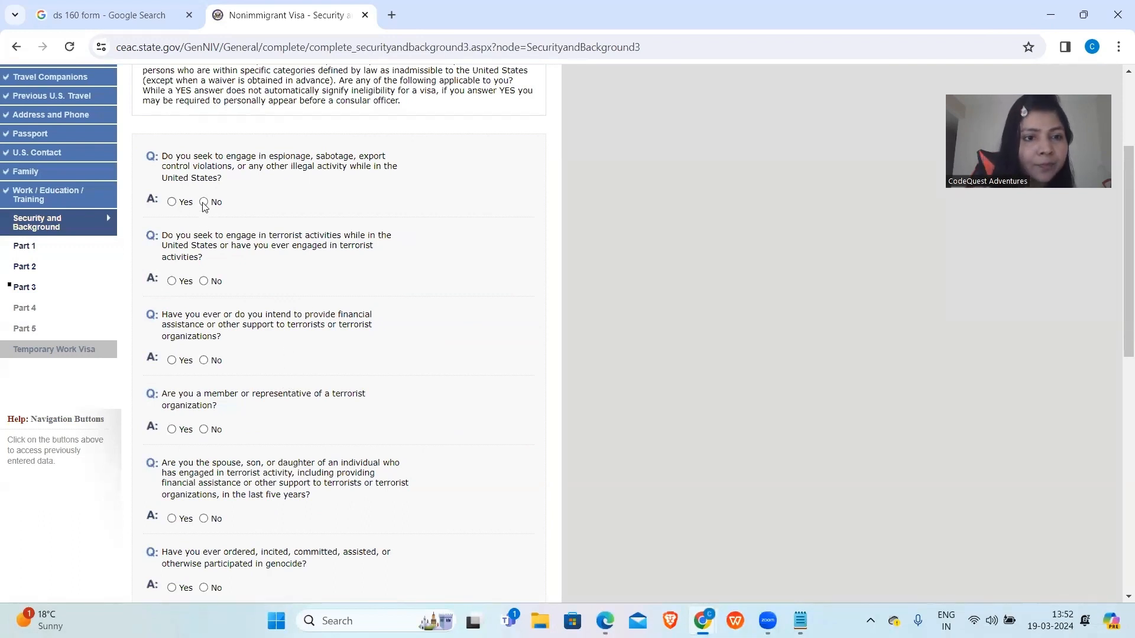
{"action": "left_click", "coordinate": [204, 281]}
{"action": "left_click", "coordinate": [204, 360]}
{"action": "left_click", "coordinate": [204, 430]}
{"action": "scroll", "coordinate": [205, 408], "scroll_direction": "down", "scroll_amount": 3}
{"action": "left_click", "coordinate": [204, 337]}
{"action": "left_click", "coordinate": [204, 405]}
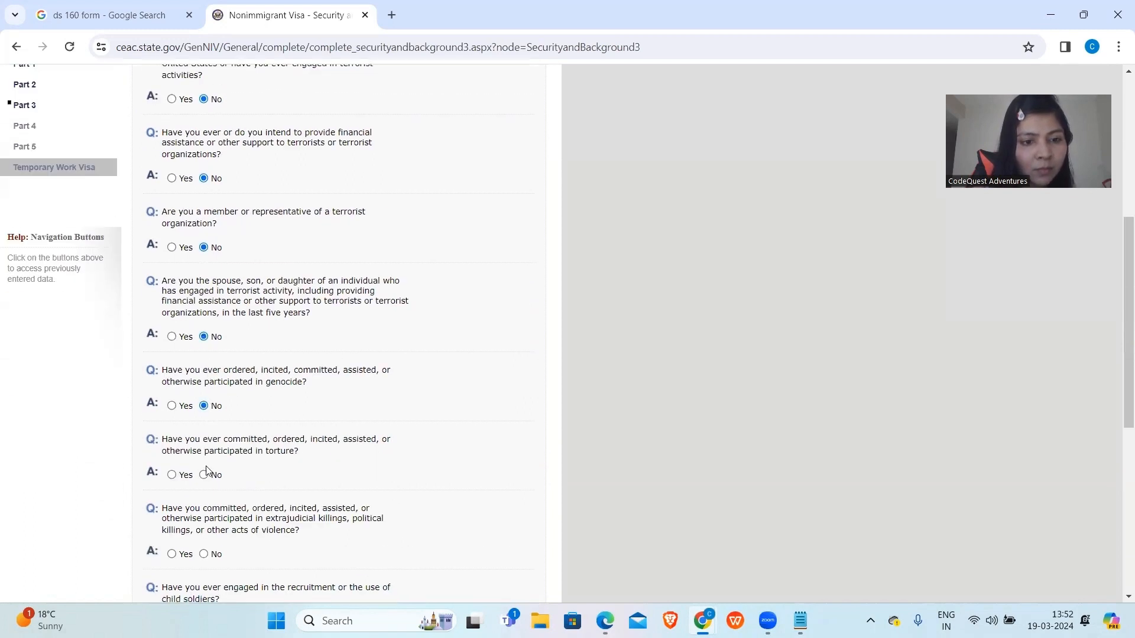
{"action": "left_click", "coordinate": [204, 475]}
{"action": "left_click", "coordinate": [204, 554]}
Answer No to religious-freedom, population-control and the flagged child-soldiers questions.
{"action": "scroll", "coordinate": [204, 554], "scroll_direction": "down", "scroll_amount": 5}
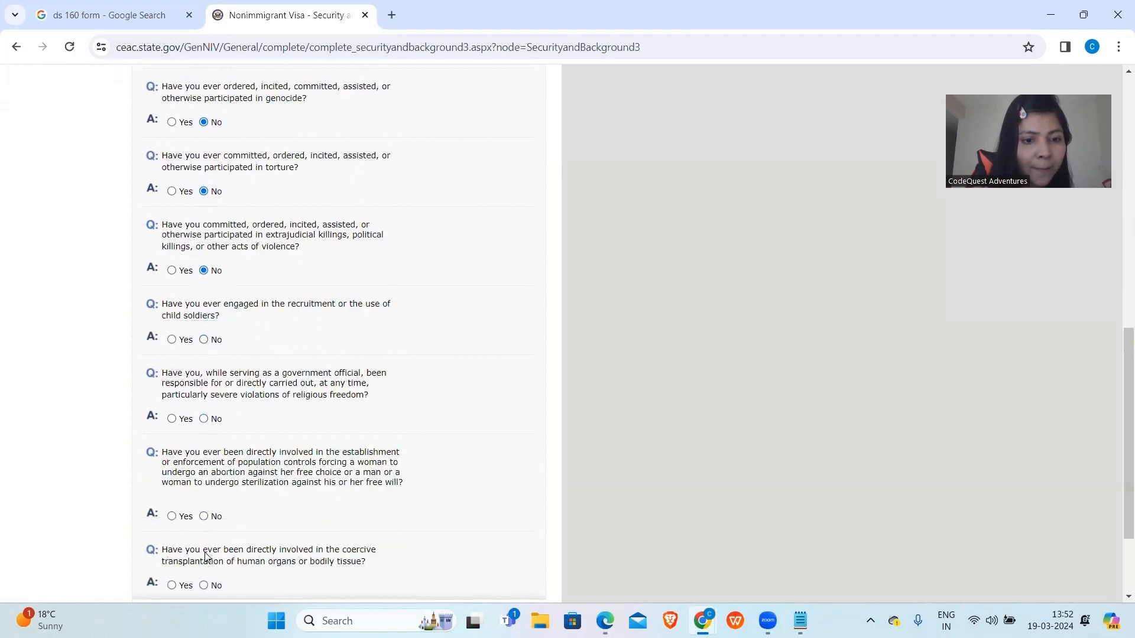
{"action": "left_click", "coordinate": [204, 419]}
{"action": "left_click", "coordinate": [204, 516]}
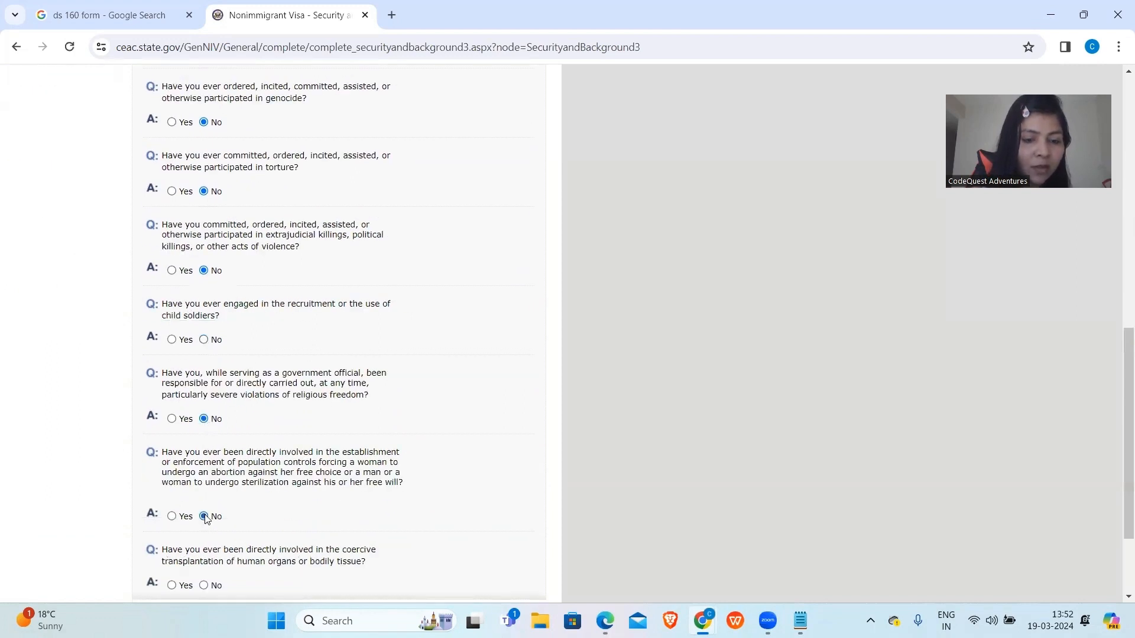
{"action": "scroll", "coordinate": [205, 516], "scroll_direction": "down", "scroll_amount": 3}
{"action": "left_click", "coordinate": [424, 499]}
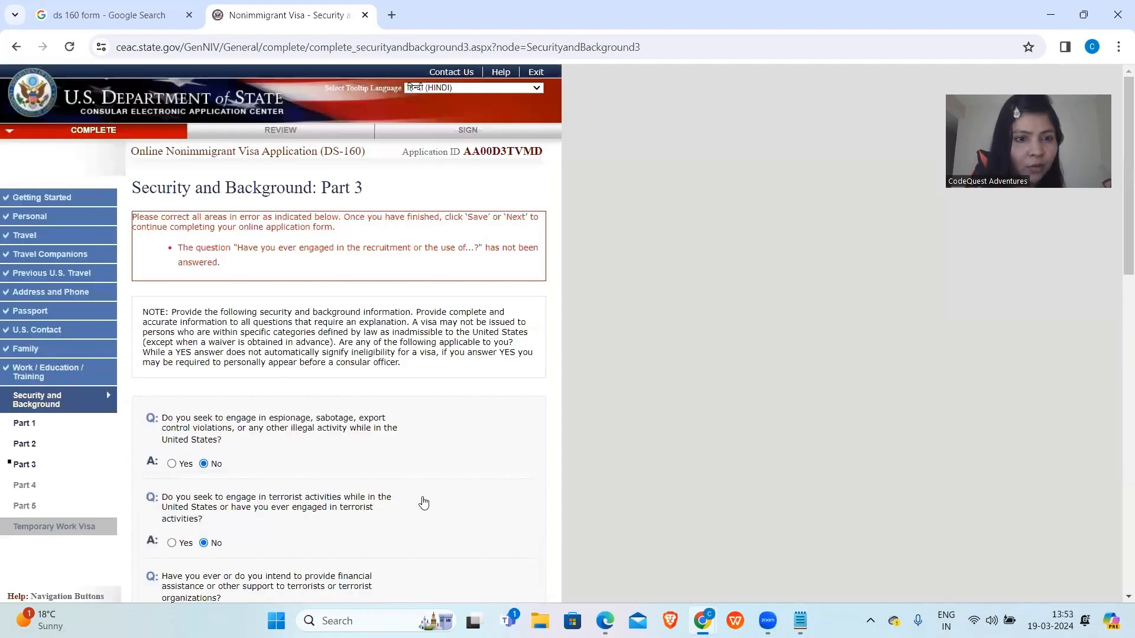
{"action": "scroll", "coordinate": [424, 503], "scroll_direction": "down", "scroll_amount": 8}
{"action": "scroll", "coordinate": [424, 503], "scroll_direction": "up", "scroll_amount": 1}
{"action": "left_click", "coordinate": [204, 589]}
{"action": "scroll", "coordinate": [204, 585], "scroll_direction": "down", "scroll_amount": 6}
On Part 4, answer No to the visa fraud and deportation questions and continue.
{"action": "left_click", "coordinate": [411, 499]}
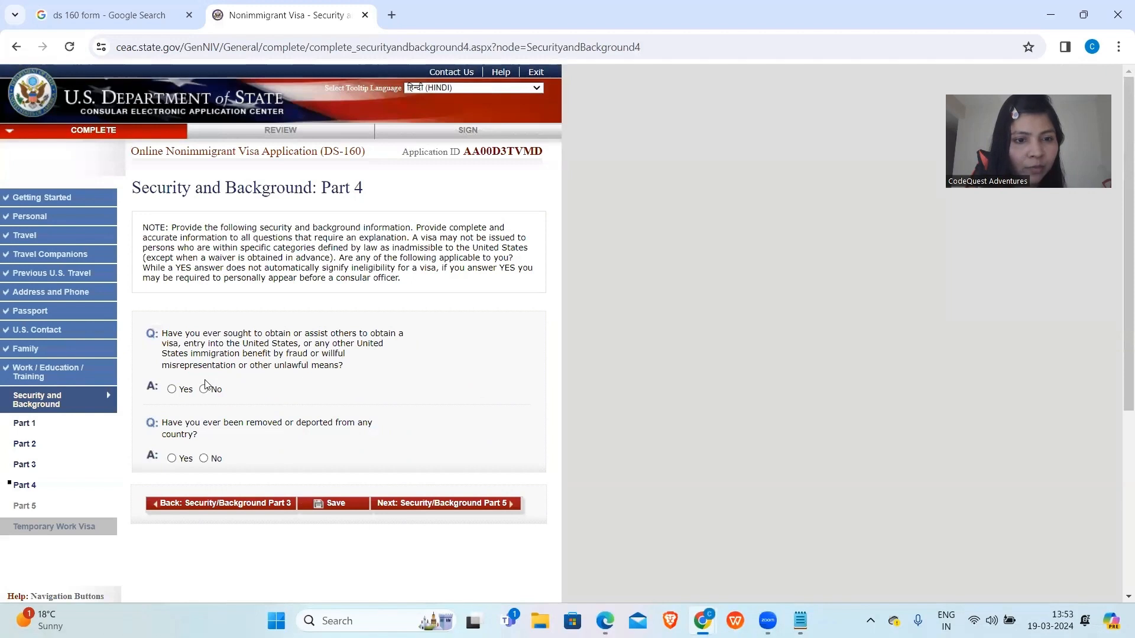
{"action": "left_click", "coordinate": [204, 389]}
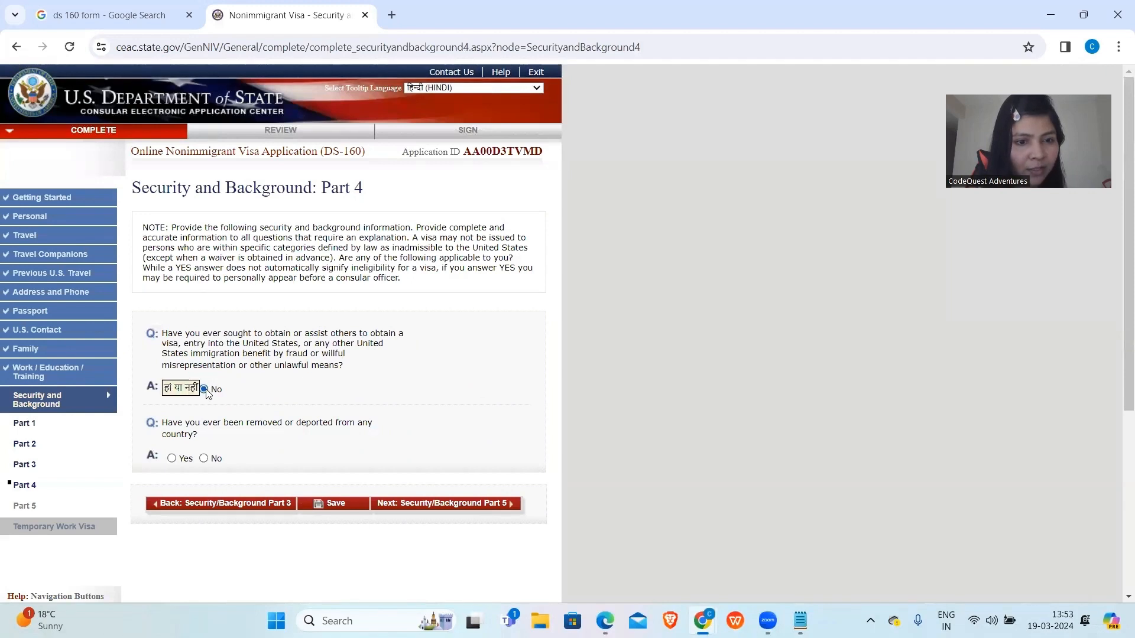
{"action": "left_click", "coordinate": [204, 458]}
{"action": "left_click", "coordinate": [404, 507]}
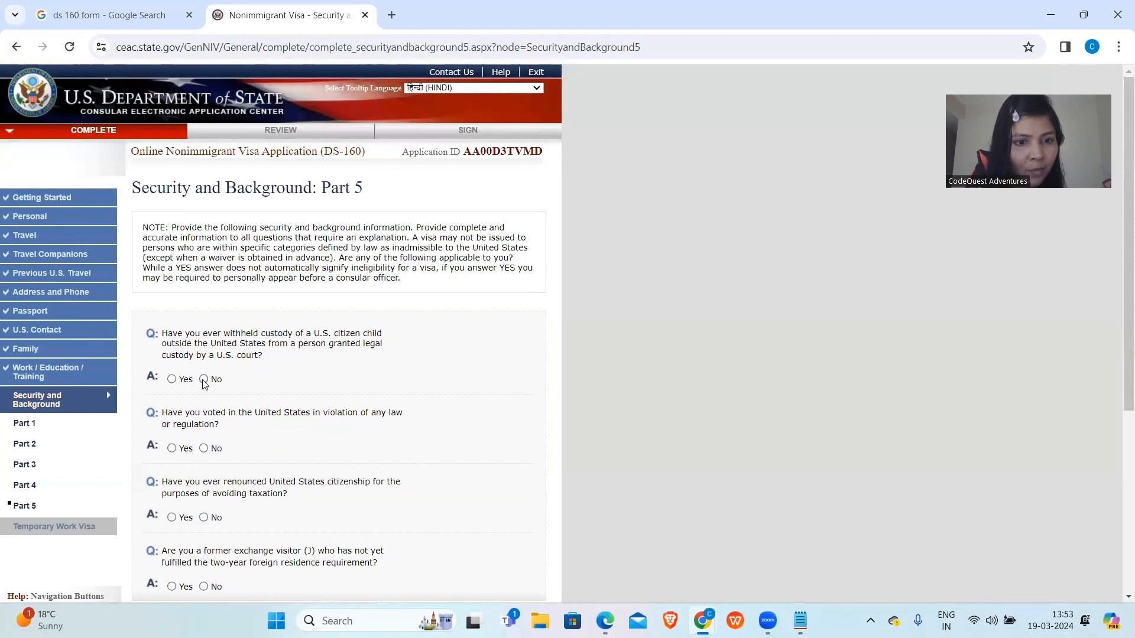
On Part 5, answer No to child custody, citizenship renunciation and exchange visitor questions, then continue.
{"action": "left_click", "coordinate": [204, 380]}
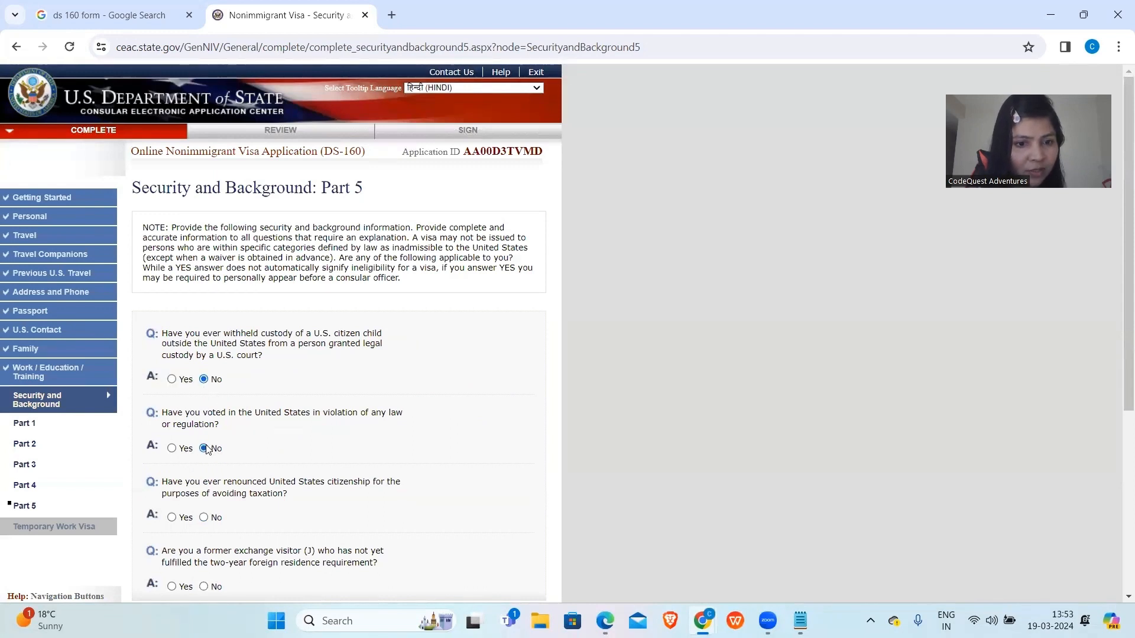
{"action": "scroll", "coordinate": [205, 449], "scroll_direction": "down", "scroll_amount": 3}
{"action": "left_click", "coordinate": [204, 379]}
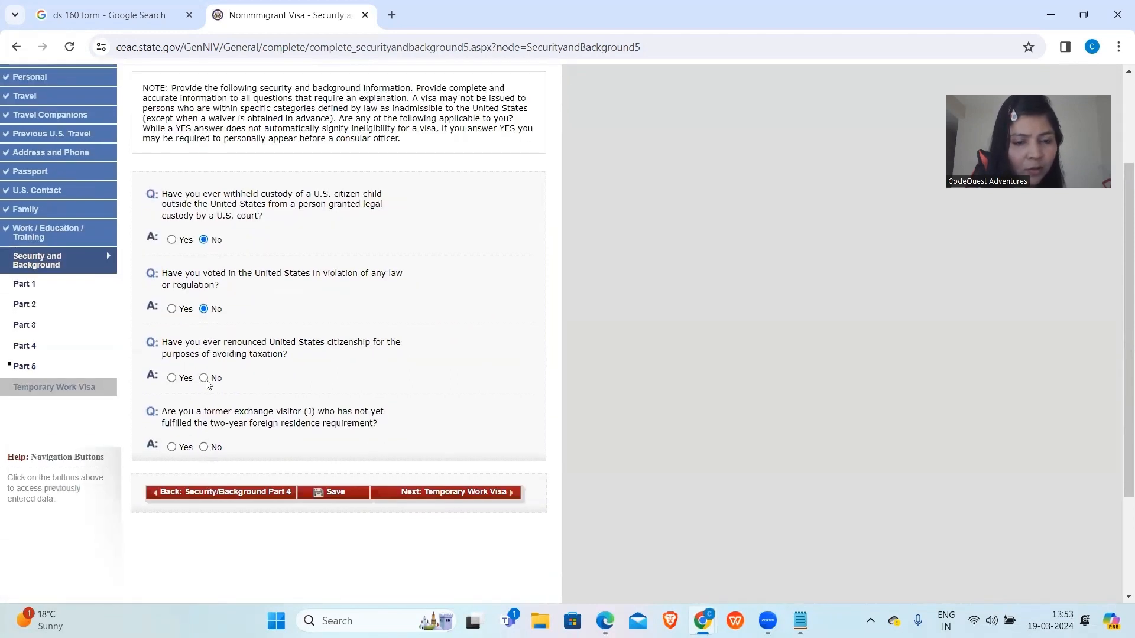
{"action": "left_click", "coordinate": [204, 447]}
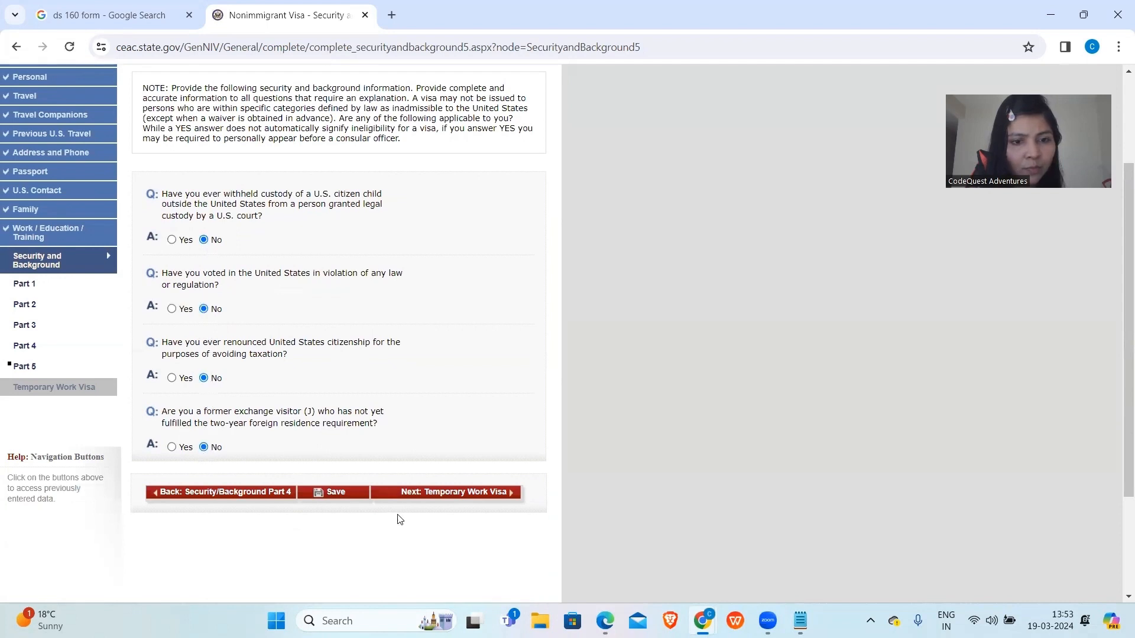
{"action": "left_click", "coordinate": [430, 493]}
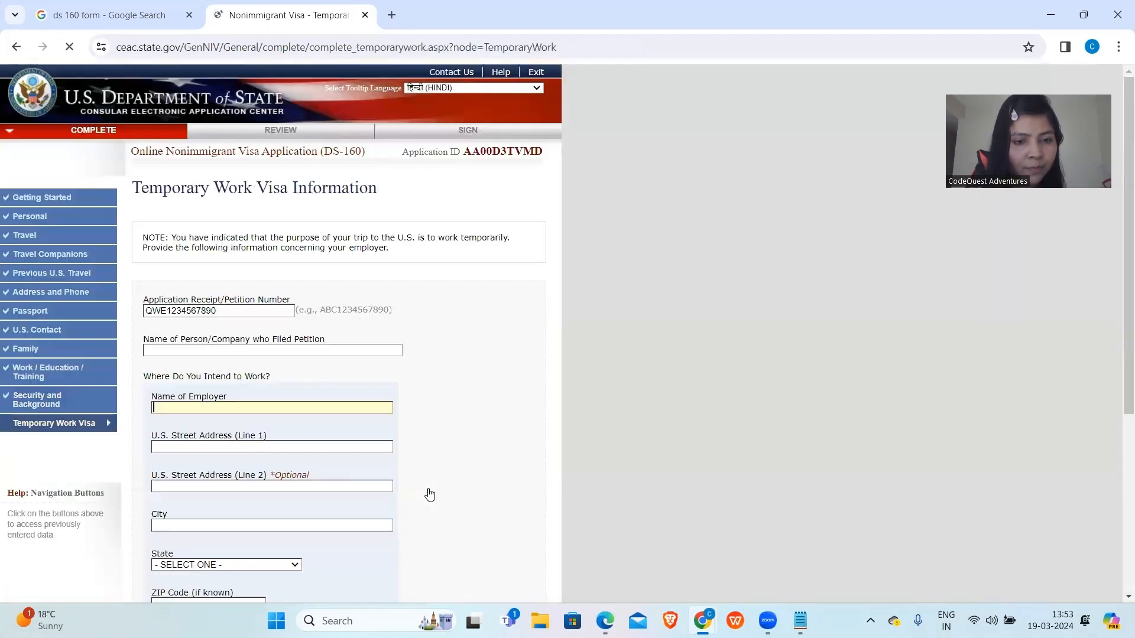
Enter FACEBOOK as petitioner and employer name, with street address FD.
{"action": "scroll", "coordinate": [250, 302], "scroll_direction": "down", "scroll_amount": 3}
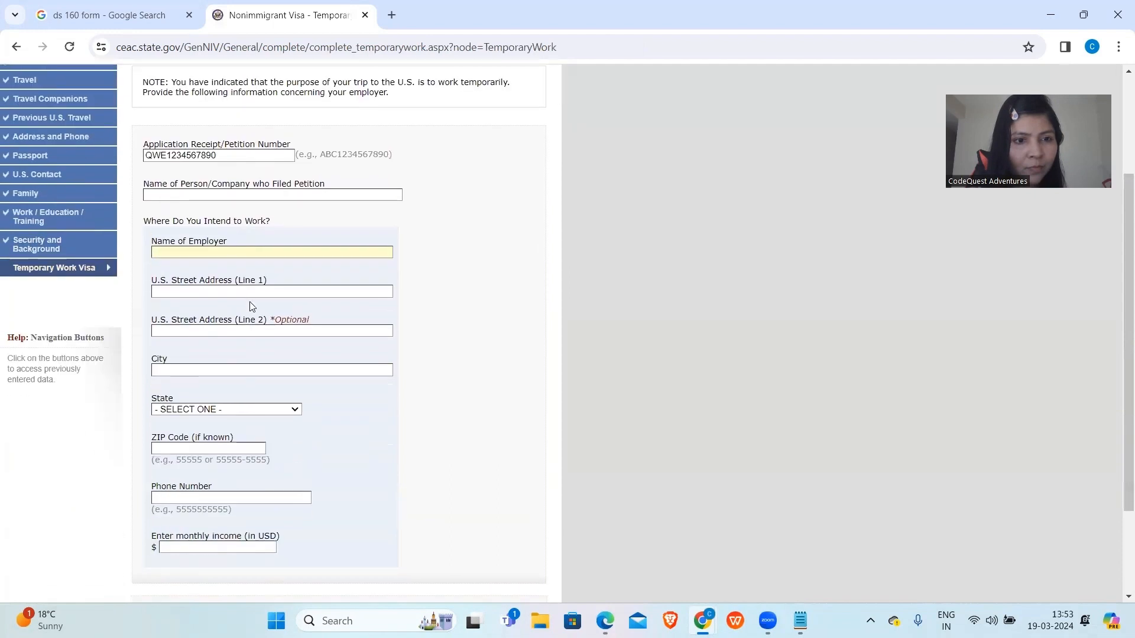
{"action": "scroll", "coordinate": [173, 217], "scroll_direction": "up", "scroll_amount": 3}
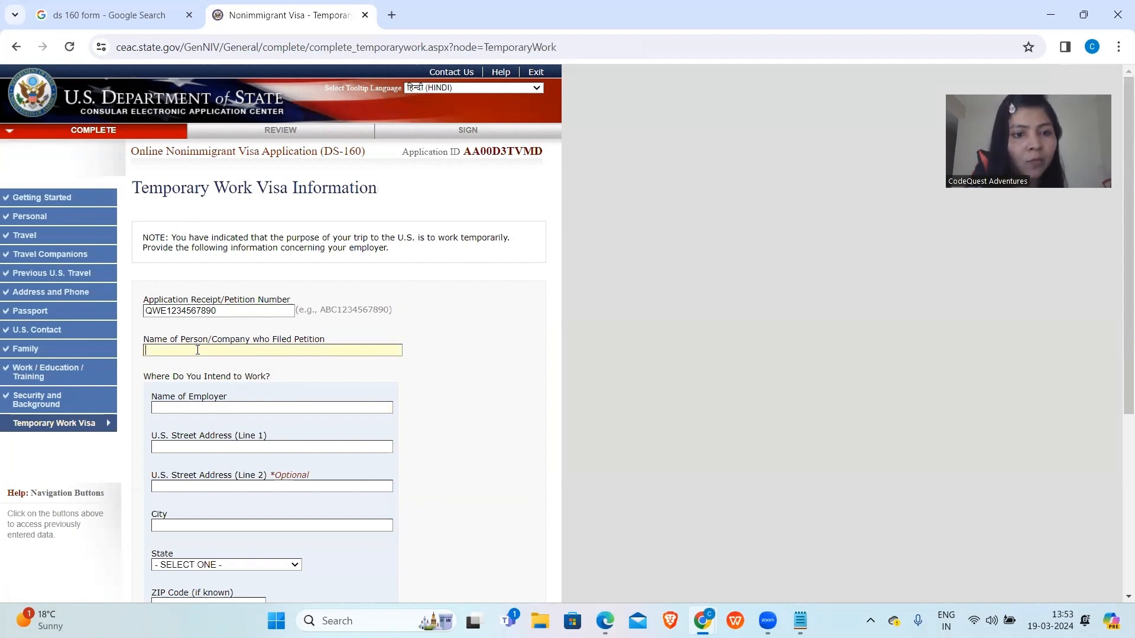
{"action": "type", "text": "FACEBOOK"}
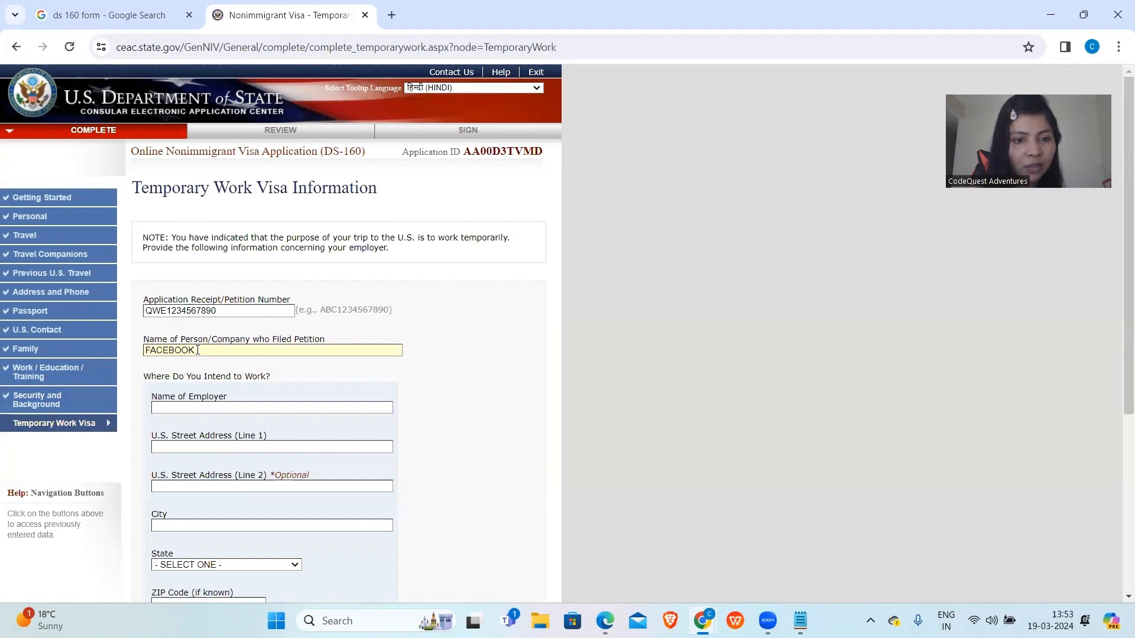
{"action": "left_click", "coordinate": [195, 408]}
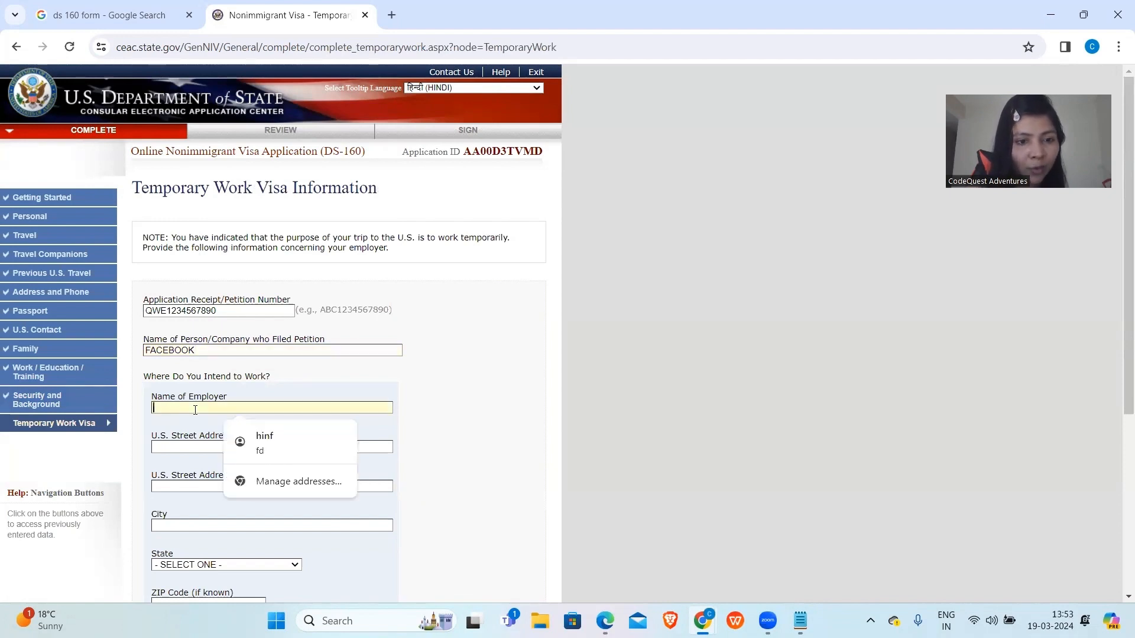
{"action": "type", "text": "FACEBOOK"}
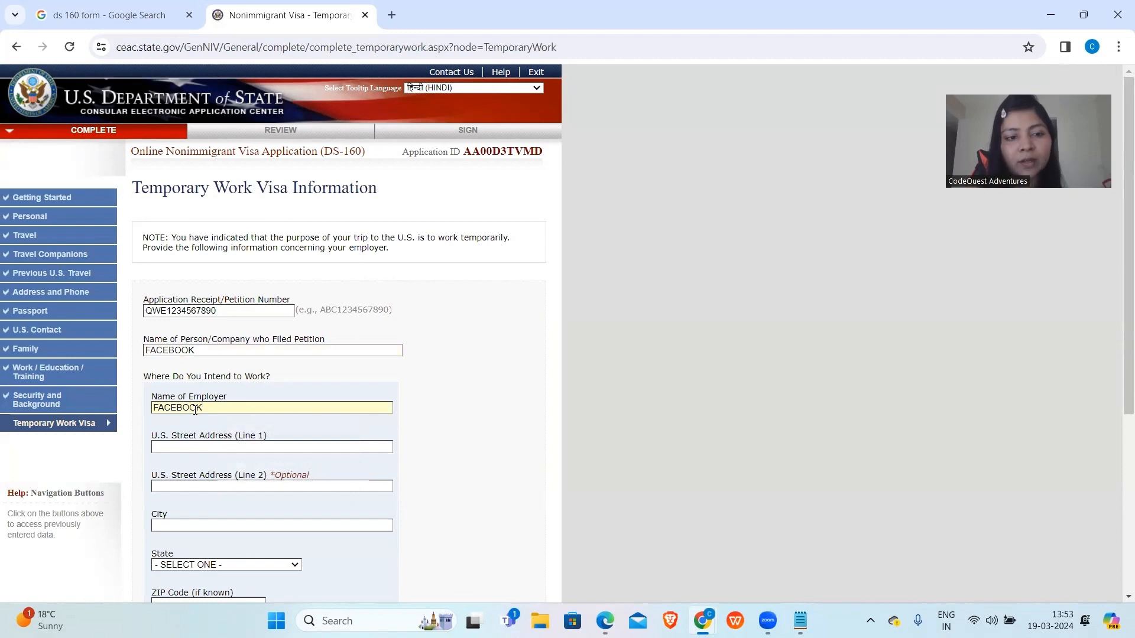
{"action": "scroll", "coordinate": [195, 410], "scroll_direction": "down", "scroll_amount": 1}
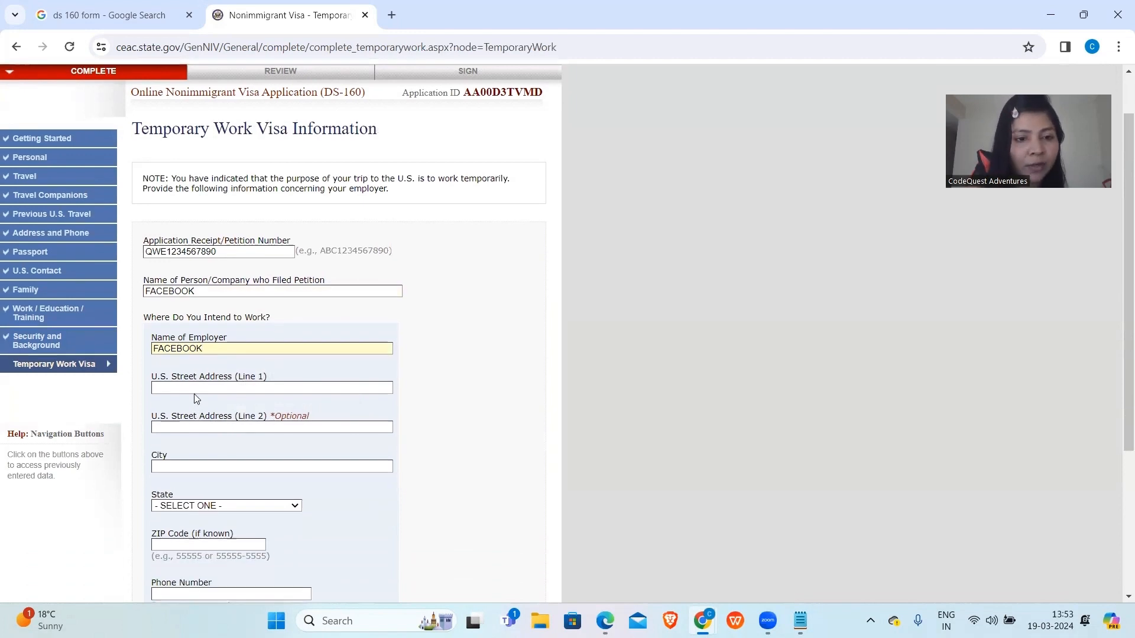
{"action": "left_click", "coordinate": [194, 388]}
{"action": "type", "text": "FD"}
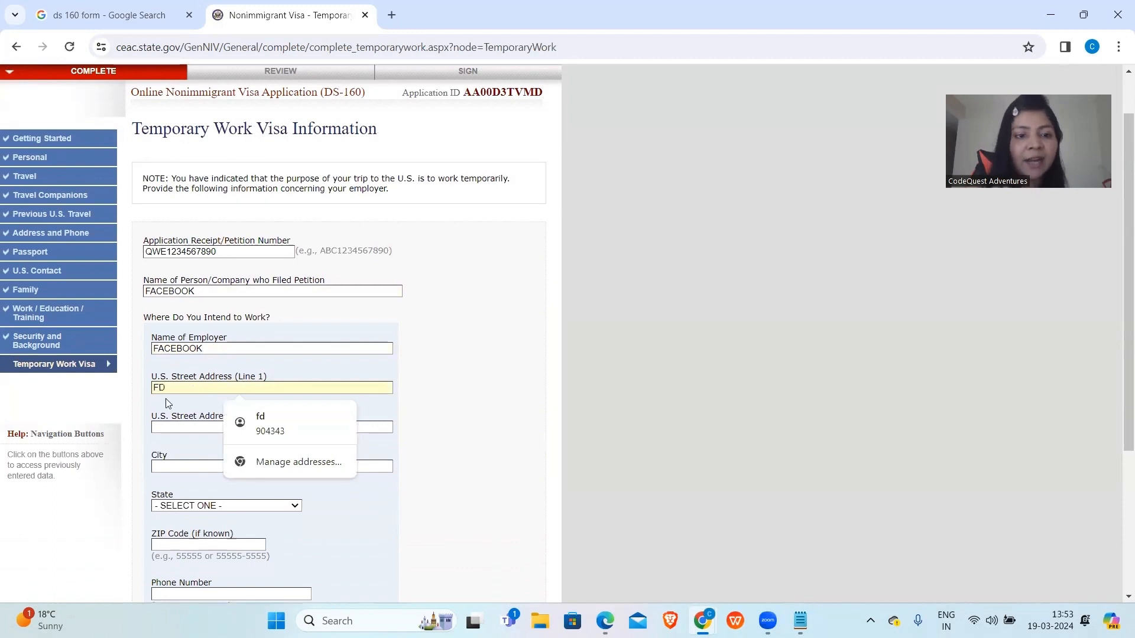
{"action": "left_click", "coordinate": [471, 441]}
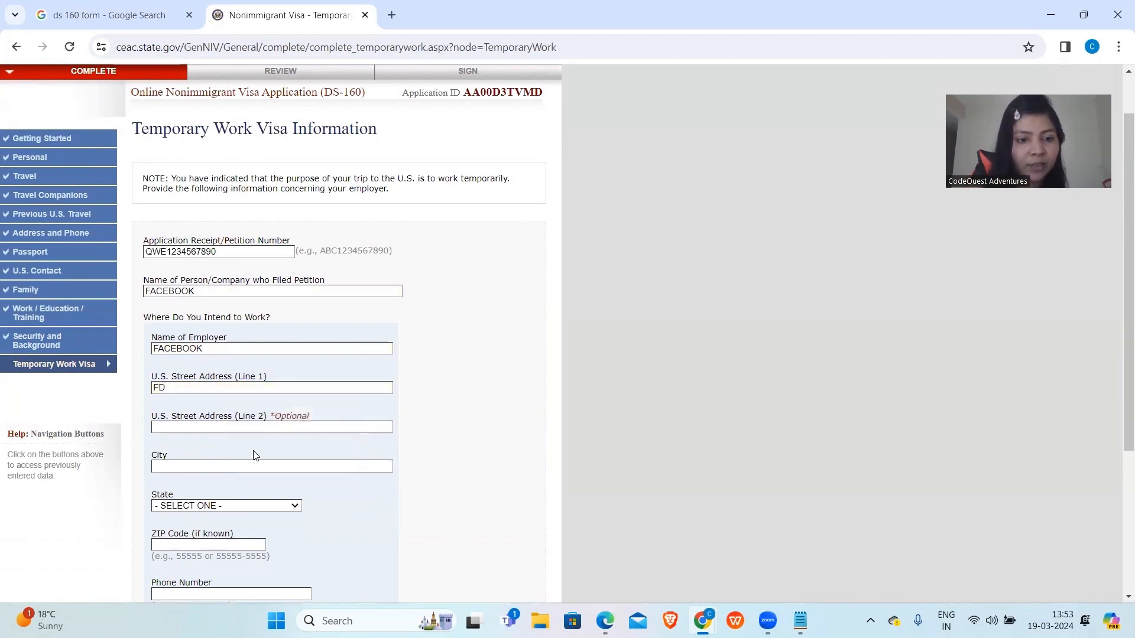
Set employer city and state to NEW YORK, enter the employer's phone number, and continue to review.
{"action": "left_click", "coordinate": [249, 466]}
{"action": "type", "text": "NEW YORK"}
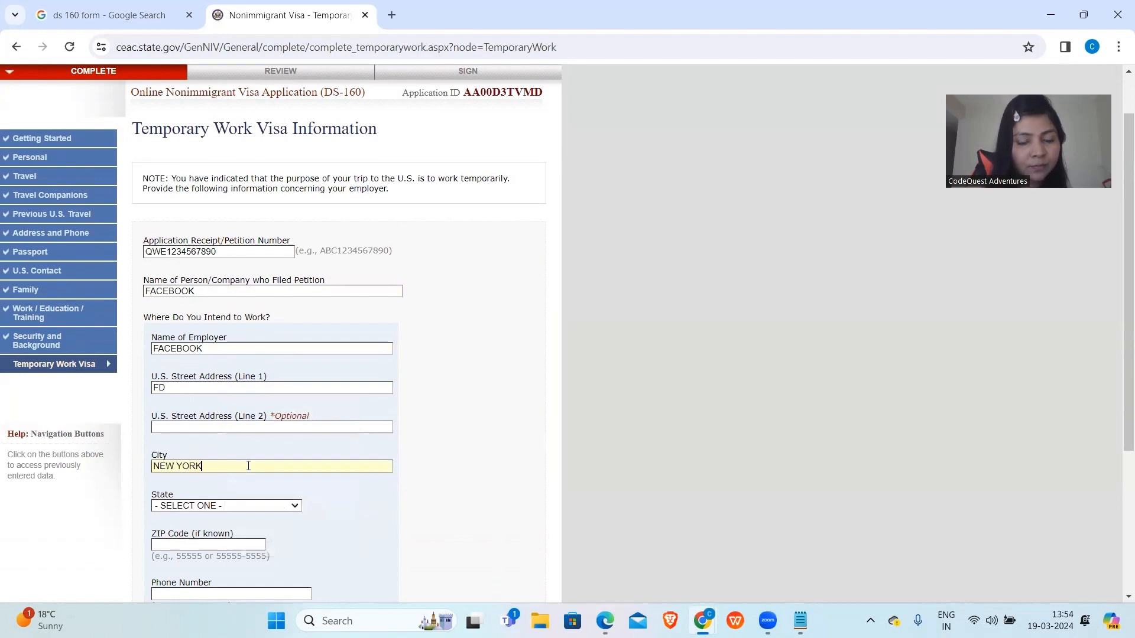
{"action": "scroll", "coordinate": [248, 466], "scroll_direction": "down", "scroll_amount": 1}
{"action": "left_click", "coordinate": [242, 416]}
{"action": "type", "text": "NEW HAMPSHIRE"}
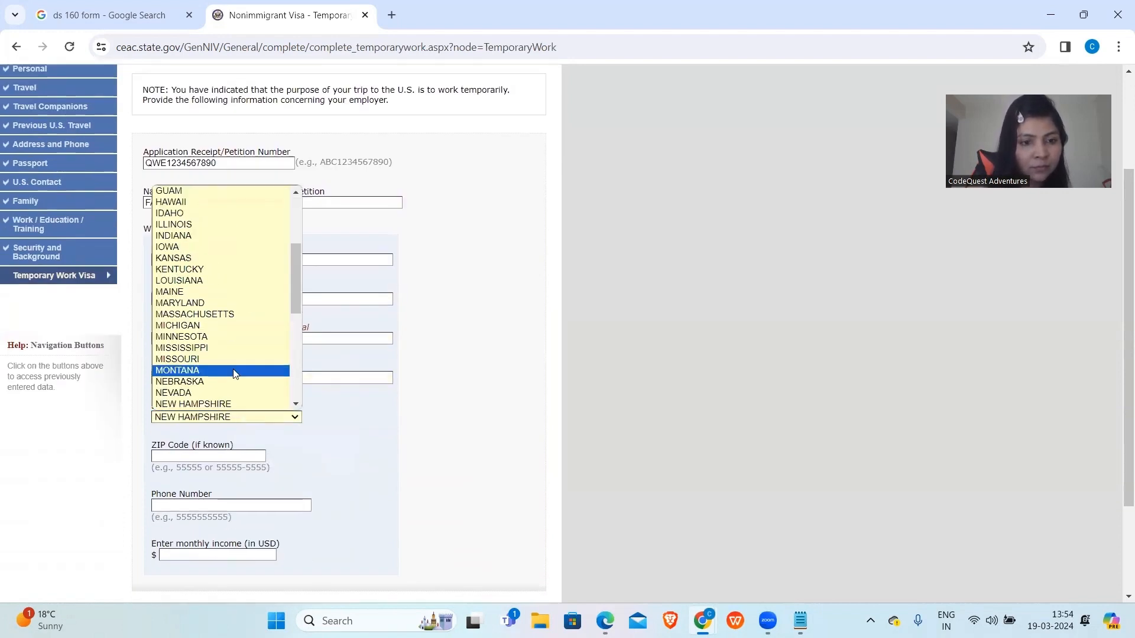
{"action": "scroll", "coordinate": [235, 376], "scroll_direction": "down", "scroll_amount": 2}
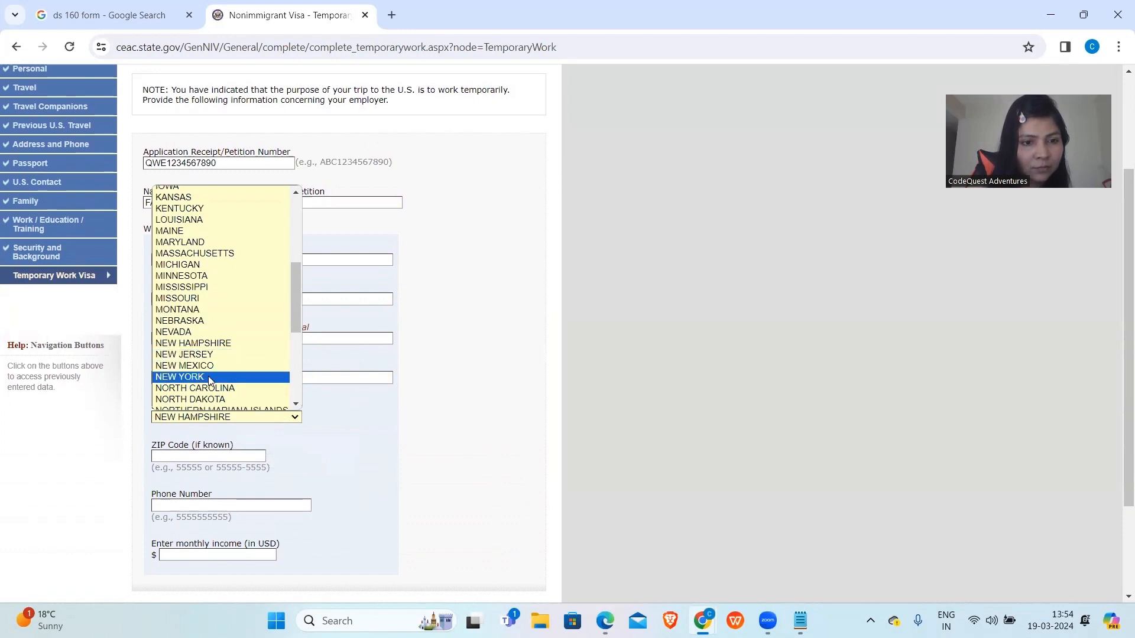
{"action": "left_click", "coordinate": [209, 377]}
{"action": "scroll", "coordinate": [210, 376], "scroll_direction": "down", "scroll_amount": 3}
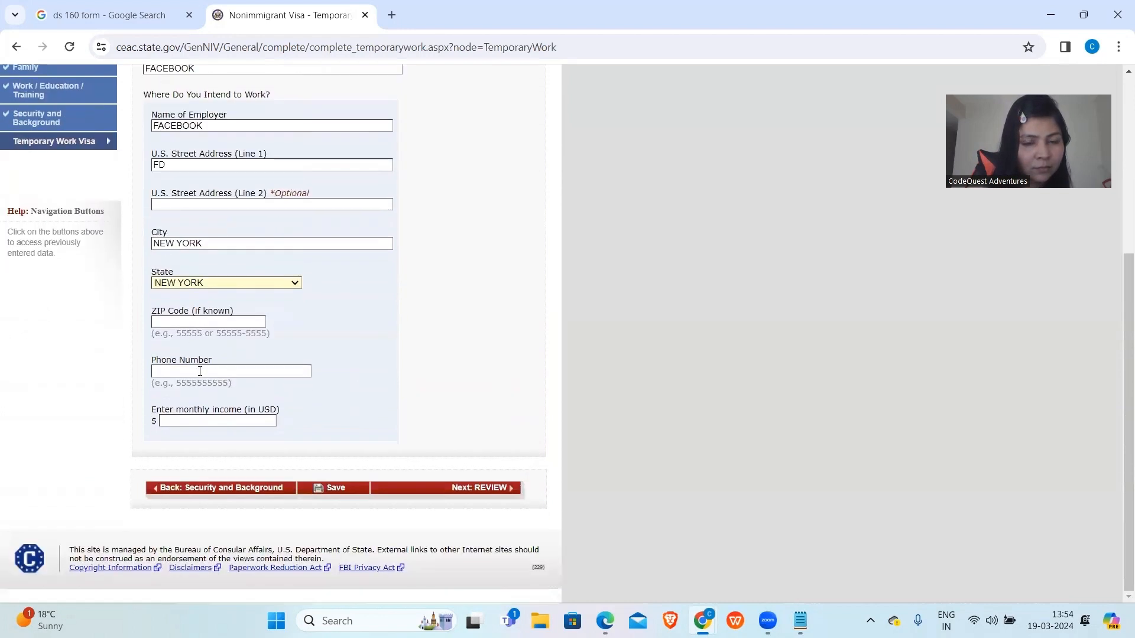
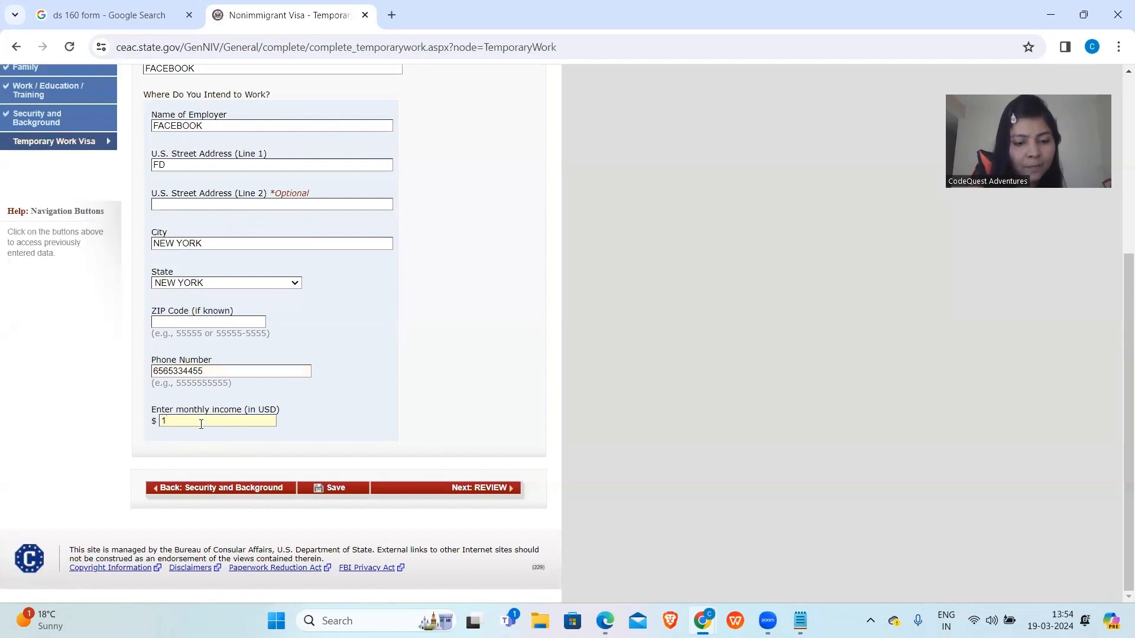
{"action": "left_click", "coordinate": [436, 489]}
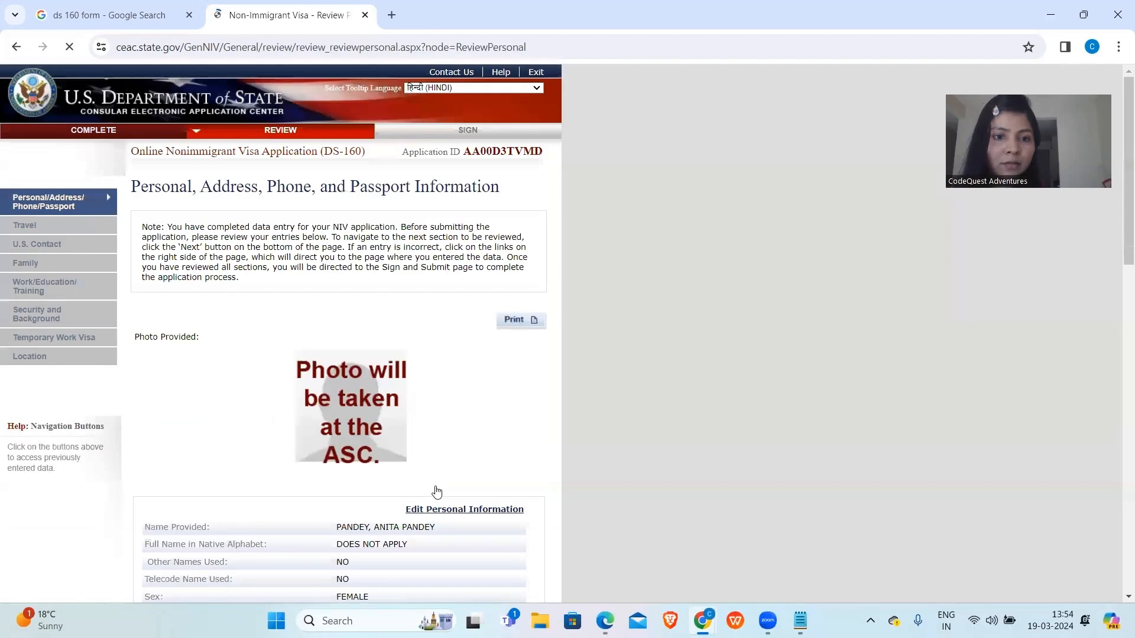
Print the Personal, Address and Passport review page and save it as a PDF.
{"action": "scroll", "coordinate": [430, 305], "scroll_direction": "down", "scroll_amount": 3}
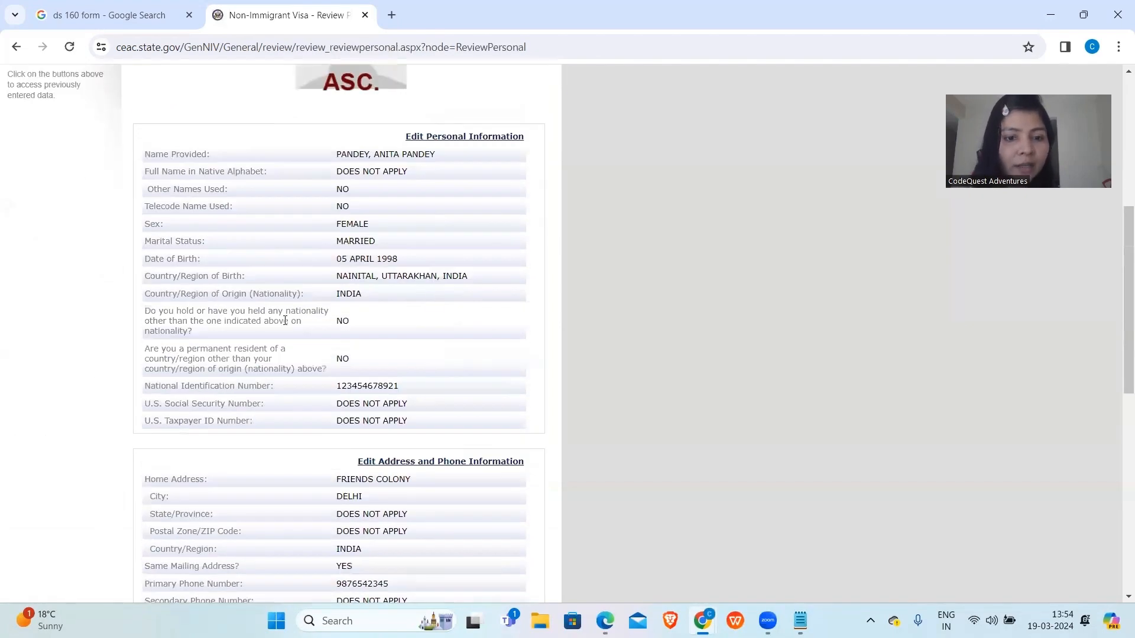
{"action": "scroll", "coordinate": [285, 320], "scroll_direction": "up", "scroll_amount": 7}
{"action": "scroll", "coordinate": [285, 319], "scroll_direction": "down", "scroll_amount": 3}
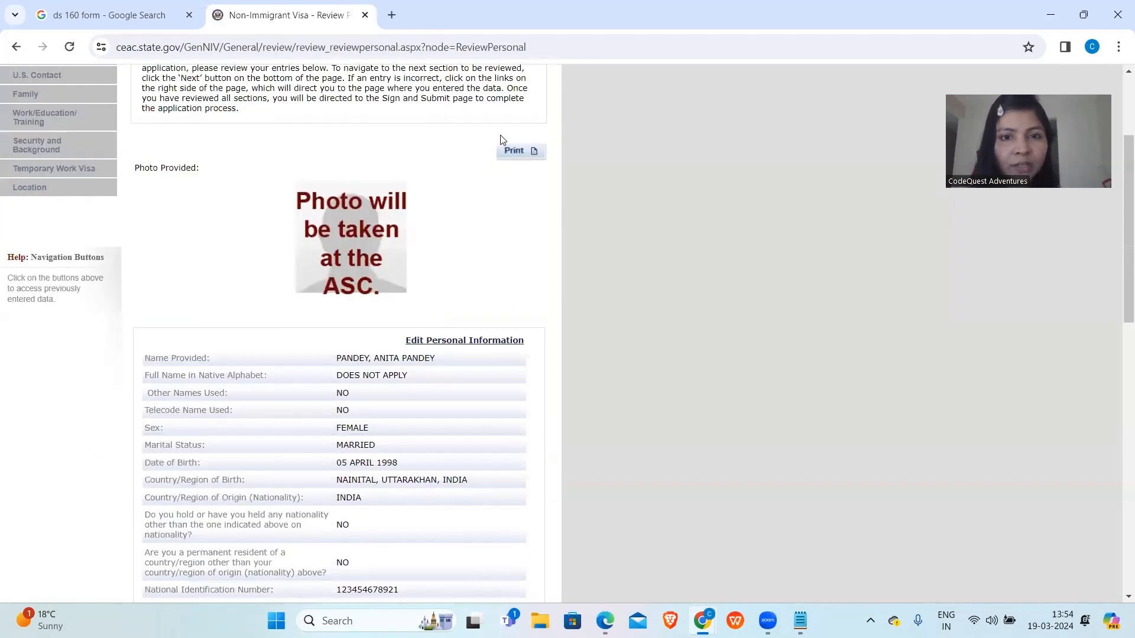
{"action": "left_click", "coordinate": [516, 153]}
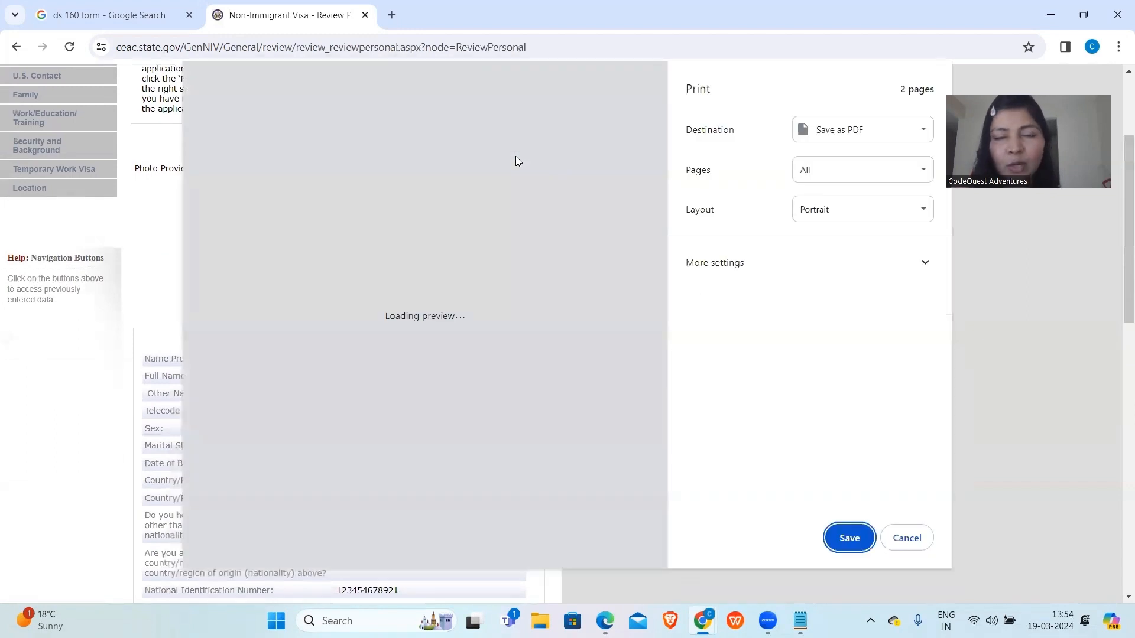
{"action": "scroll", "coordinate": [384, 370], "scroll_direction": "down", "scroll_amount": 10}
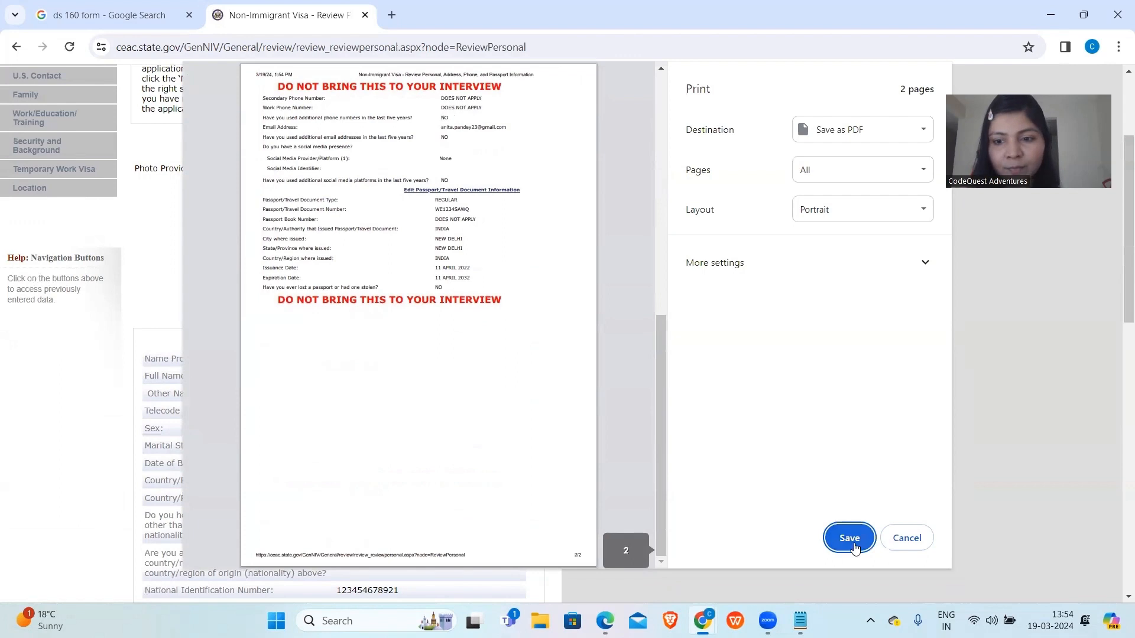
{"action": "scroll", "coordinate": [366, 303], "scroll_direction": "up", "scroll_amount": 2}
{"action": "scroll", "coordinate": [367, 302], "scroll_direction": "up", "scroll_amount": 5}
{"action": "scroll", "coordinate": [364, 299], "scroll_direction": "down", "scroll_amount": 3}
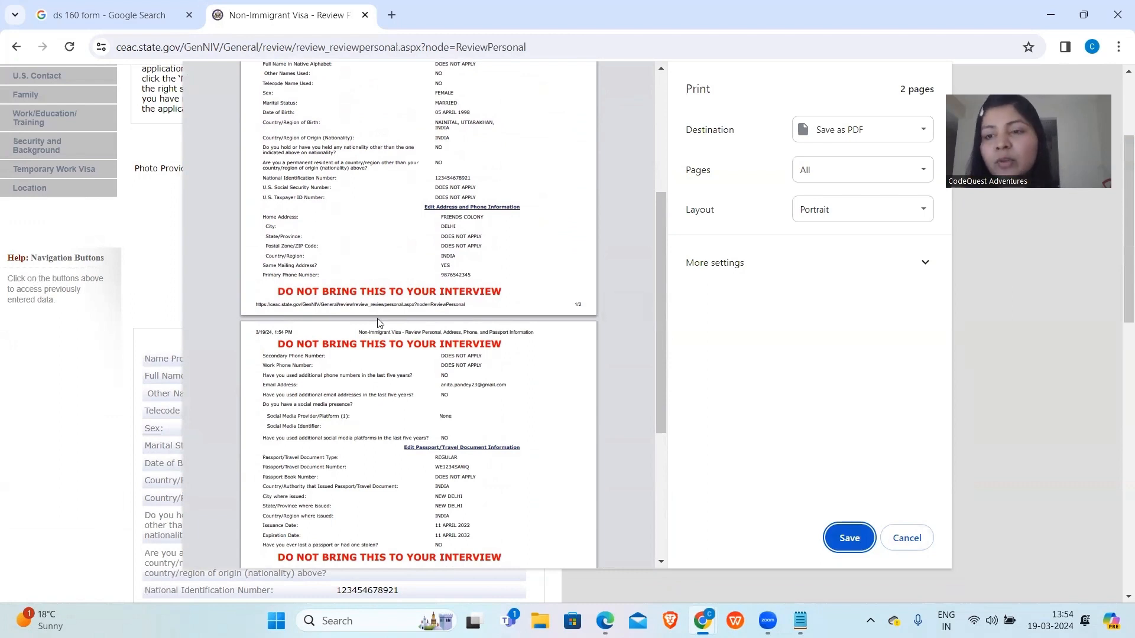
{"action": "left_click", "coordinate": [850, 538]}
{"action": "key", "text": "Return"}
Advance through the U.S. Contact, Family, Work/Education, Security and Temporary Work Visa reviews to Location.
{"action": "left_click", "coordinate": [473, 476]}
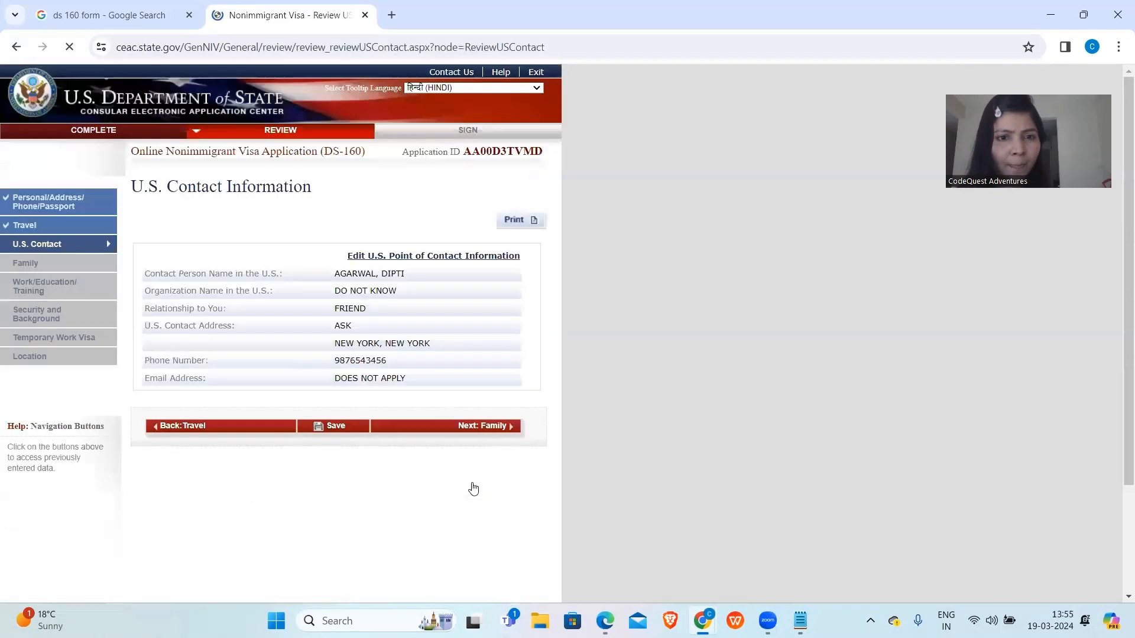
{"action": "left_click", "coordinate": [446, 428]}
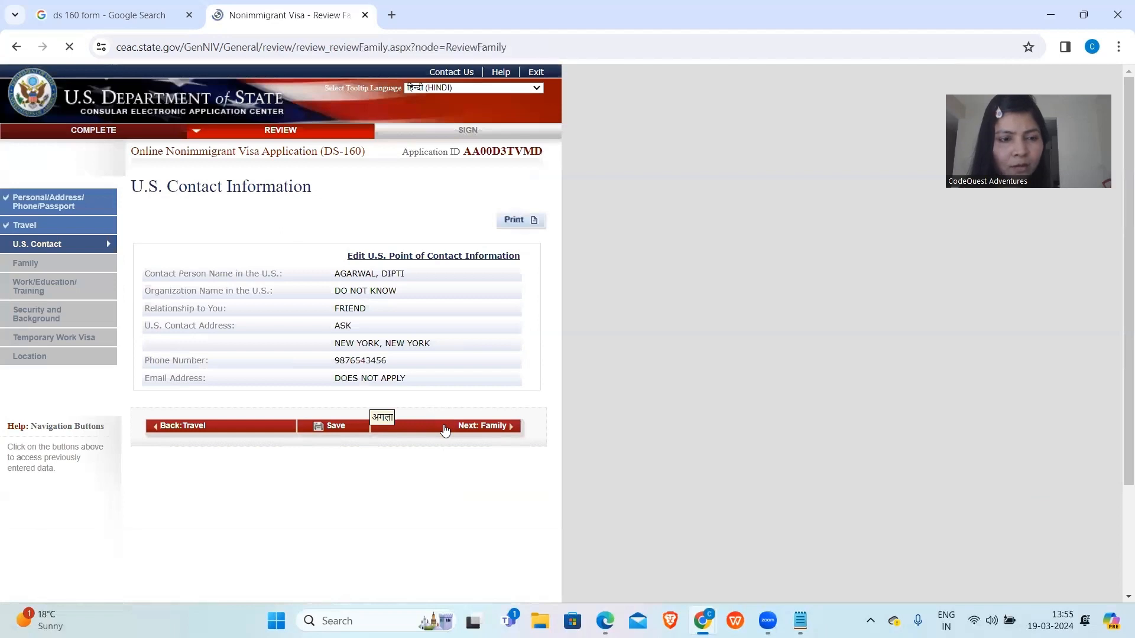
{"action": "scroll", "coordinate": [427, 545], "scroll_direction": "down", "scroll_amount": 3}
{"action": "left_click", "coordinate": [434, 480]}
{"action": "scroll", "coordinate": [433, 480], "scroll_direction": "down", "scroll_amount": 10}
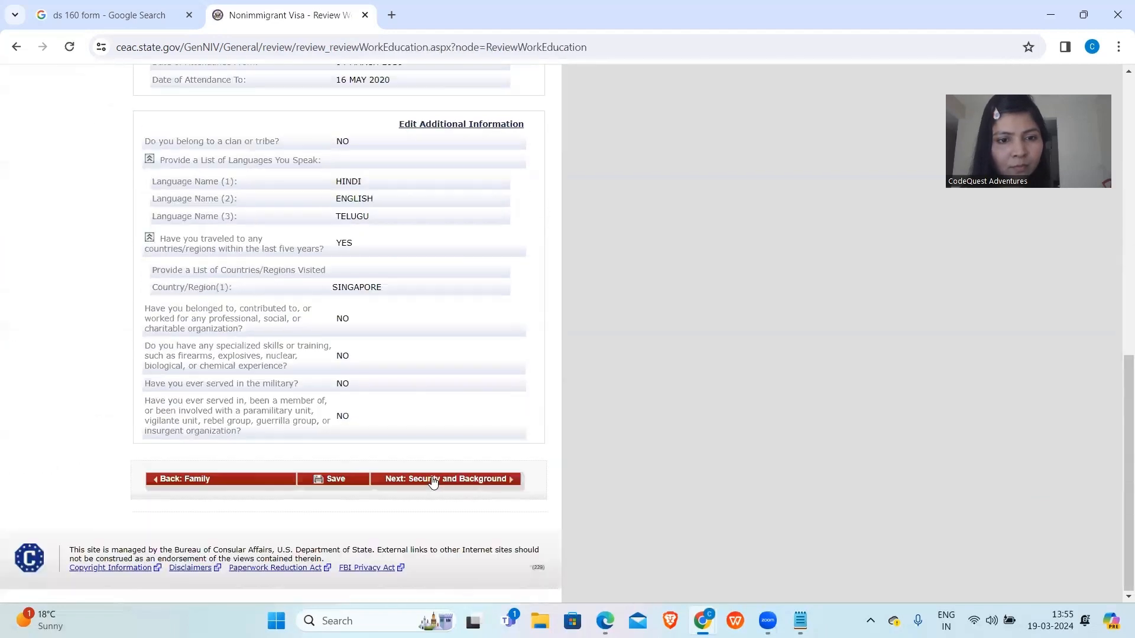
{"action": "left_click", "coordinate": [438, 480]}
{"action": "scroll", "coordinate": [438, 482], "scroll_direction": "down", "scroll_amount": 10}
{"action": "left_click", "coordinate": [438, 480]}
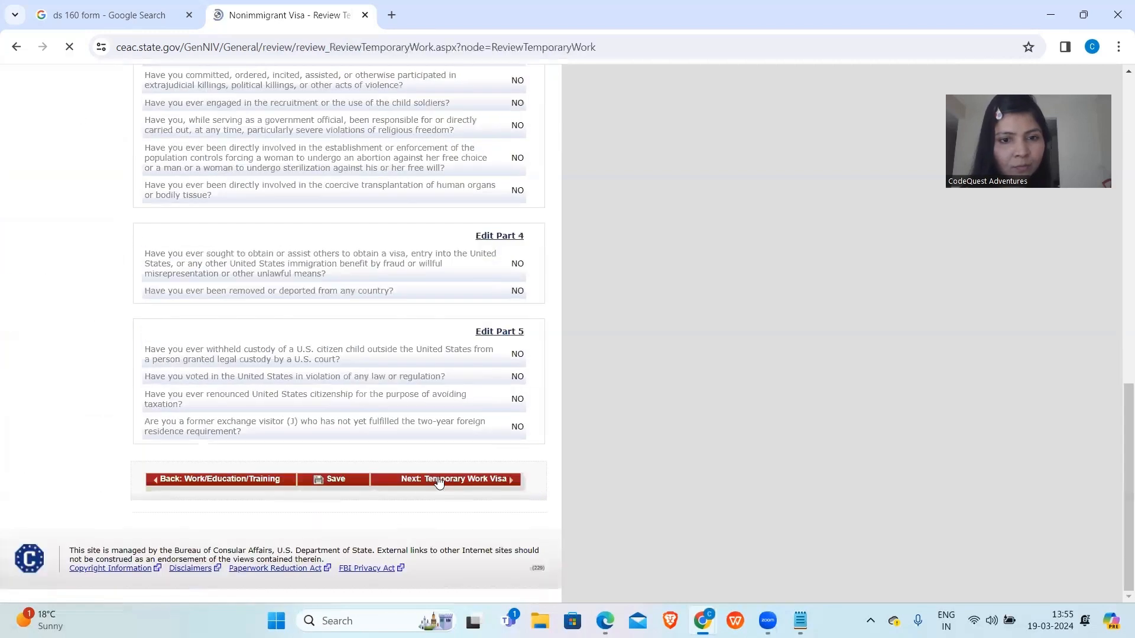
{"action": "scroll", "coordinate": [440, 483], "scroll_direction": "down", "scroll_amount": 5}
{"action": "left_click", "coordinate": [456, 303]}
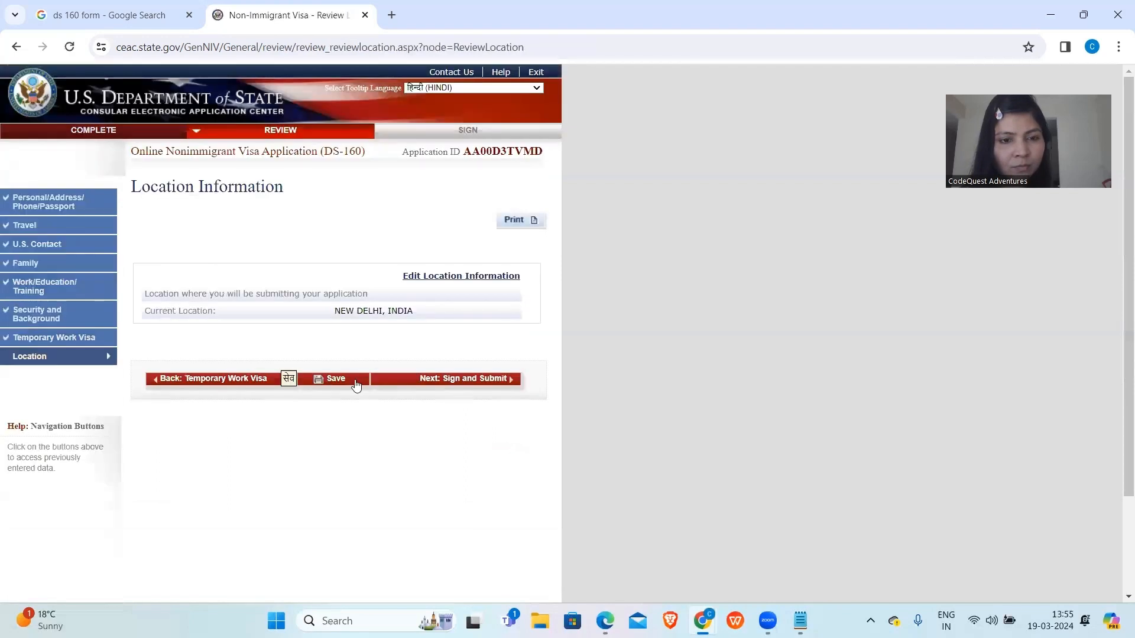
{"action": "right_click", "coordinate": [356, 384]}
{"action": "left_click", "coordinate": [362, 440]}
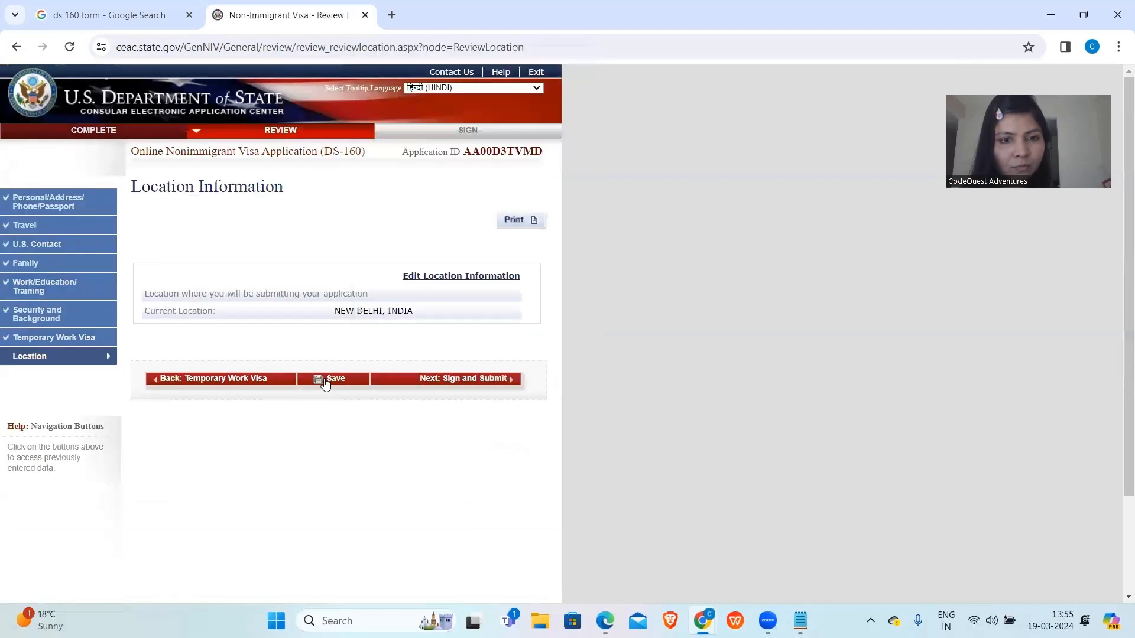
Enter the passport number and the displayed security code, then sign and submit the application.
{"action": "left_click", "coordinate": [413, 381]}
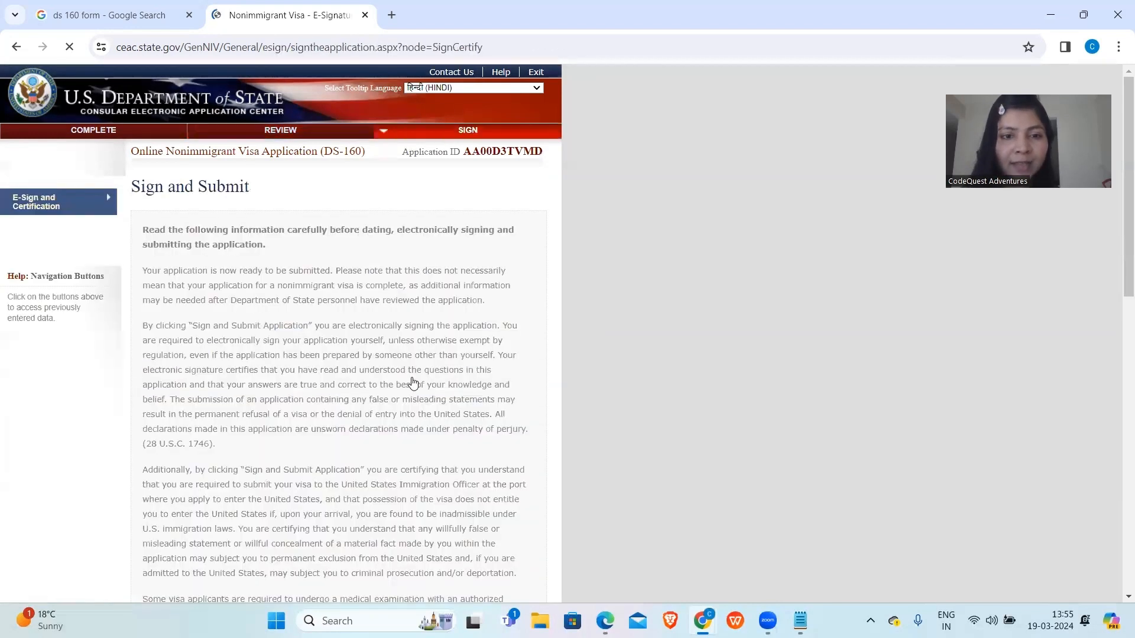
{"action": "scroll", "coordinate": [413, 382], "scroll_direction": "down", "scroll_amount": 15}
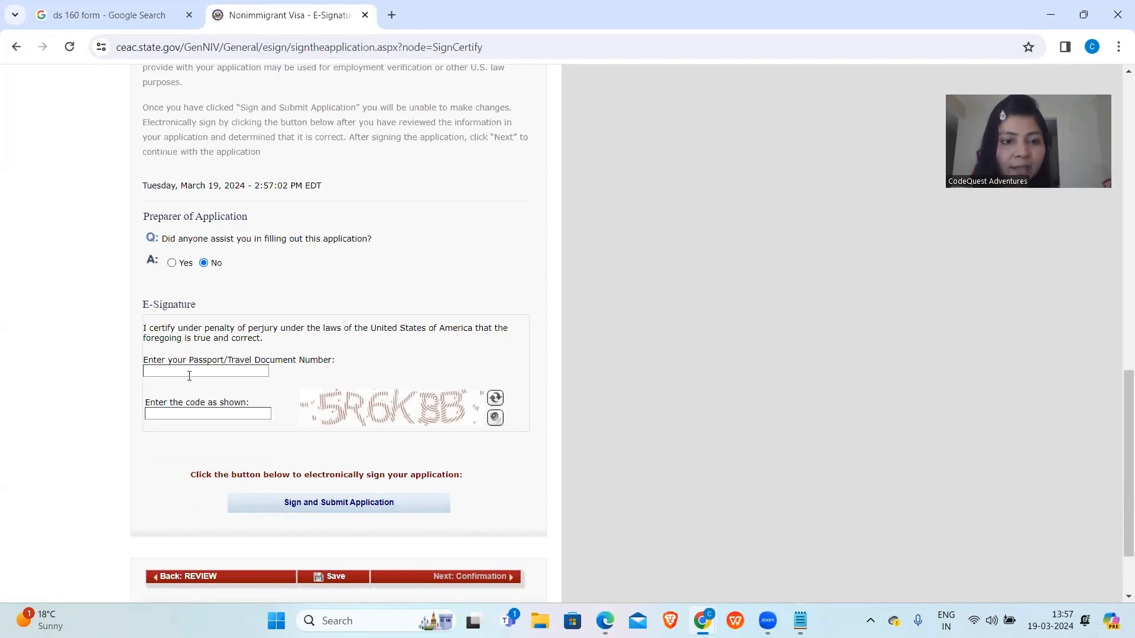
{"action": "type", "text": "WE1234SAWQ"}
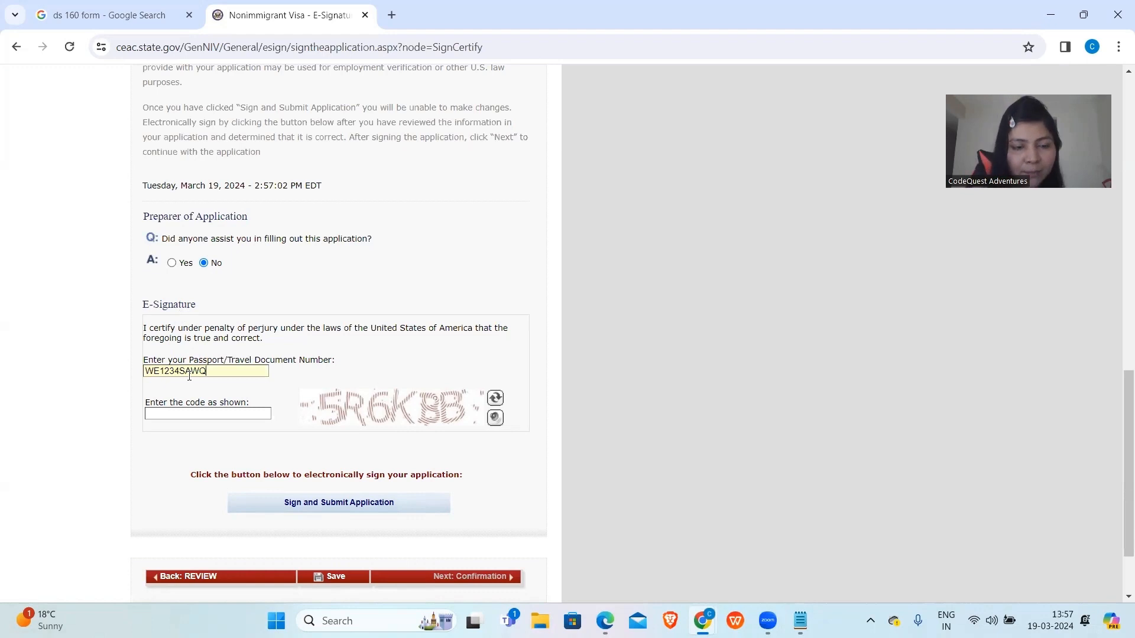
{"action": "left_click", "coordinate": [190, 412]}
{"action": "type", "text": "5R"}
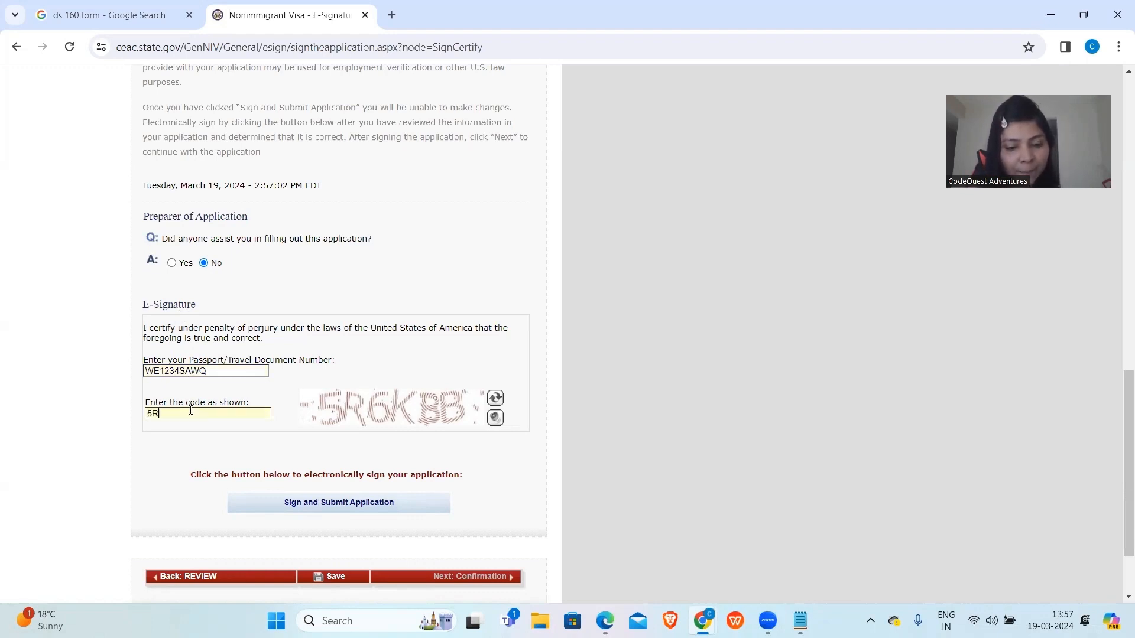
{"action": "type", "text": "6KBB"}
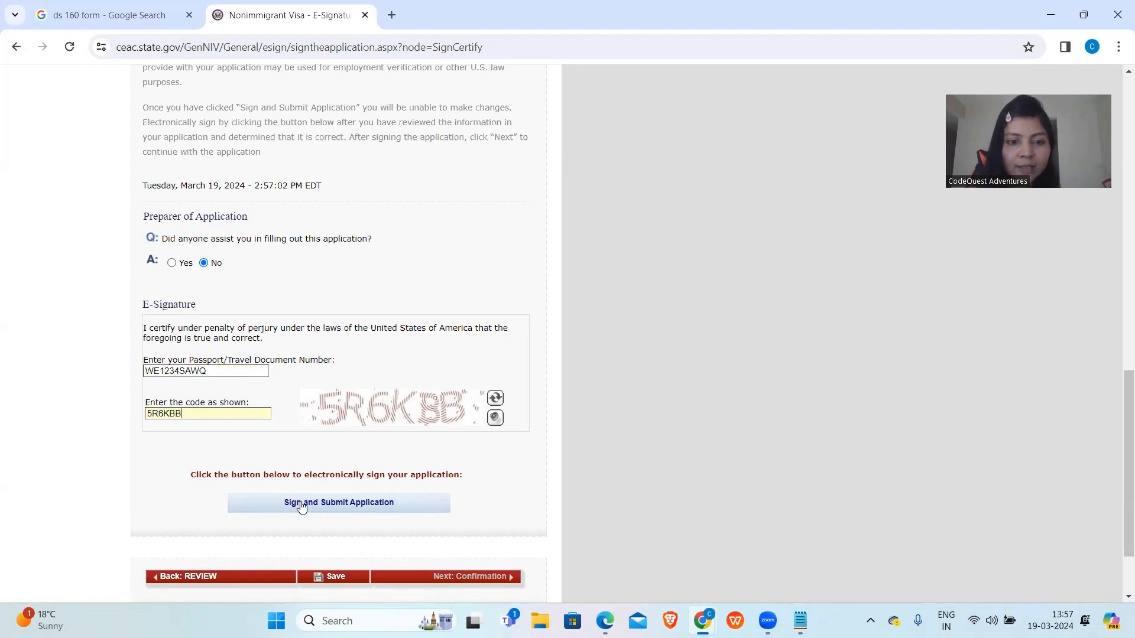
{"action": "left_click", "coordinate": [302, 504]}
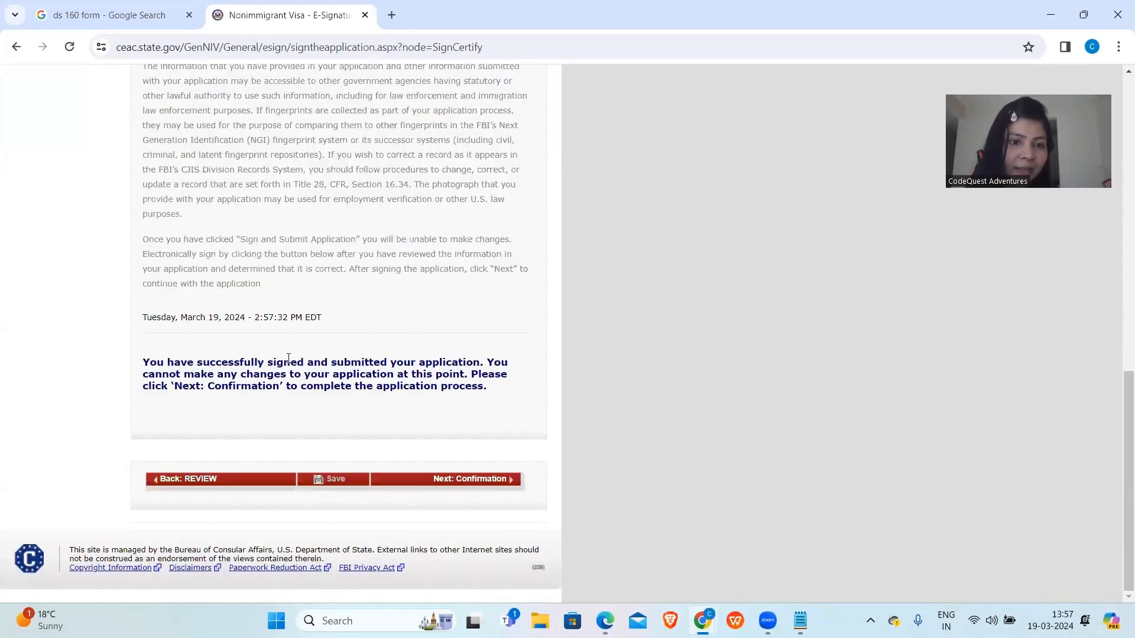
Open the Confirmation page and scroll through its barcode and application summary.
{"action": "left_click", "coordinate": [439, 483]}
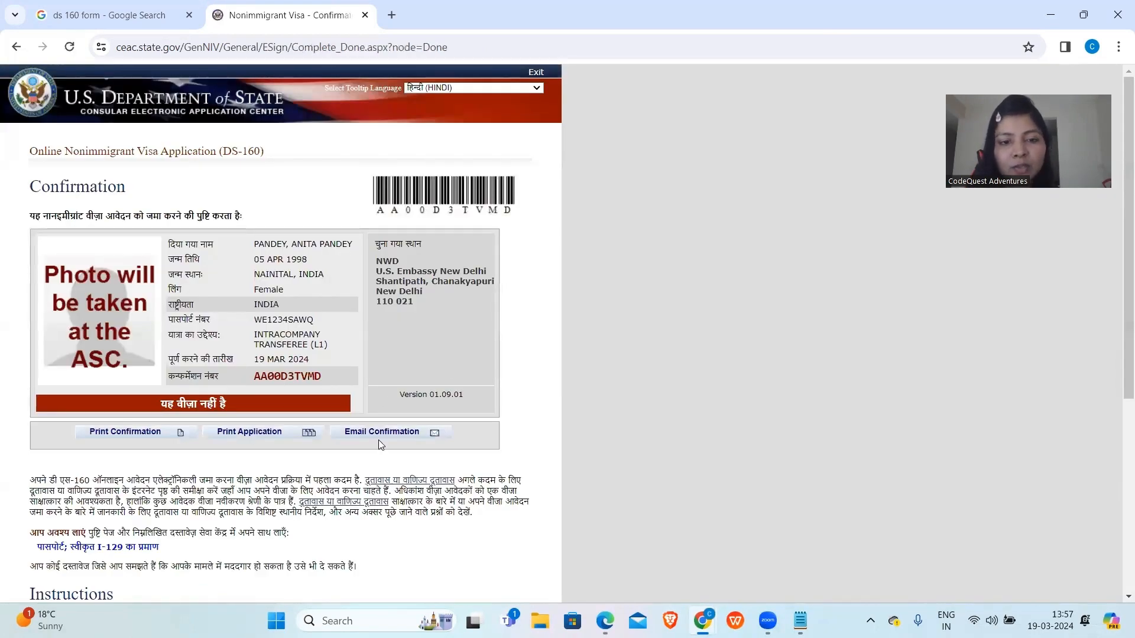
{"action": "scroll", "coordinate": [367, 473], "scroll_direction": "down", "scroll_amount": 5}
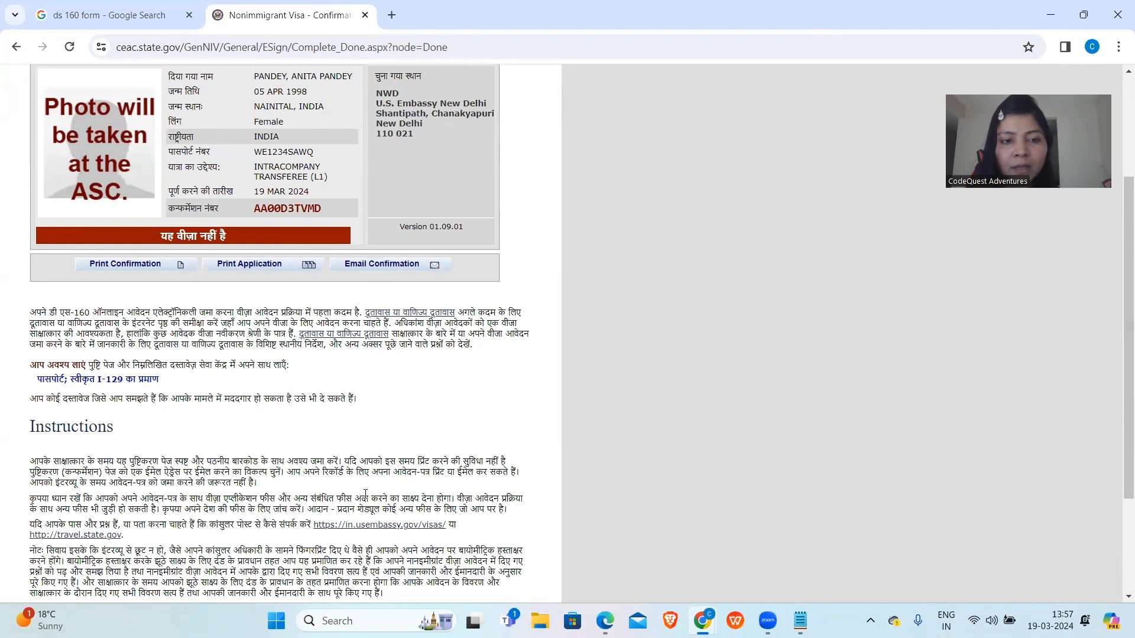
{"action": "scroll", "coordinate": [365, 494], "scroll_direction": "up", "scroll_amount": 5}
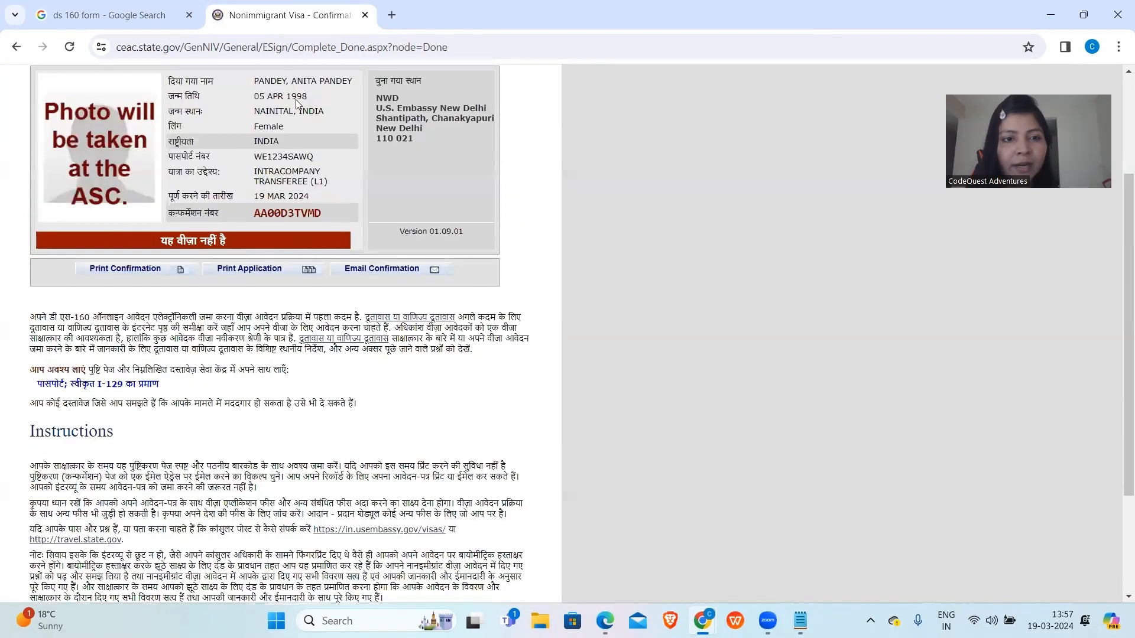
{"action": "scroll", "coordinate": [262, 267], "scroll_direction": "down", "scroll_amount": 1}
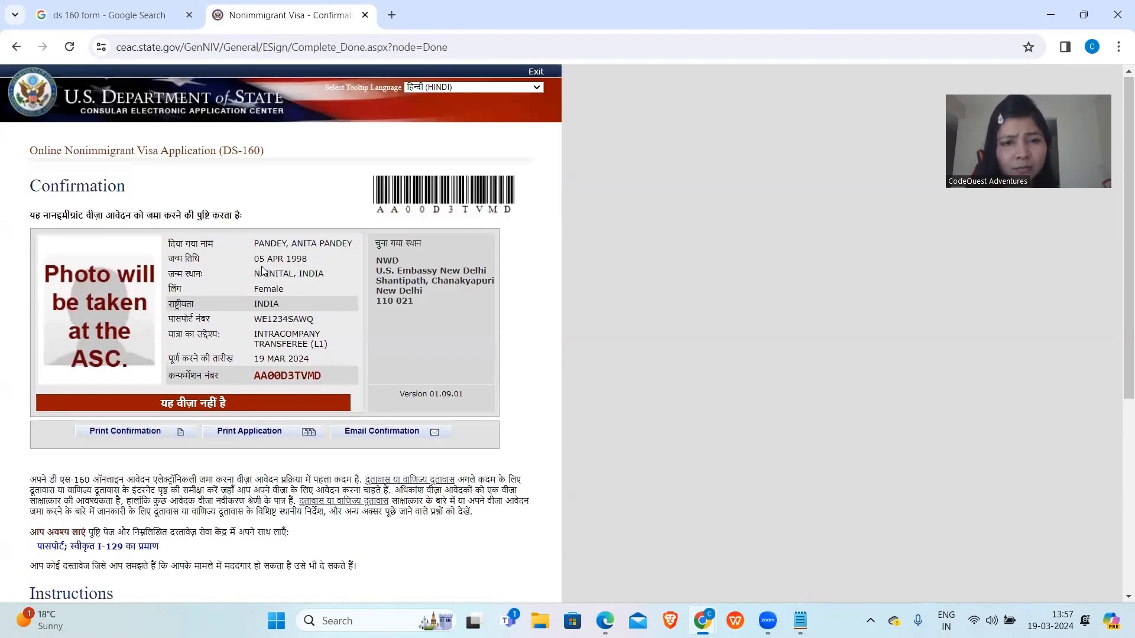